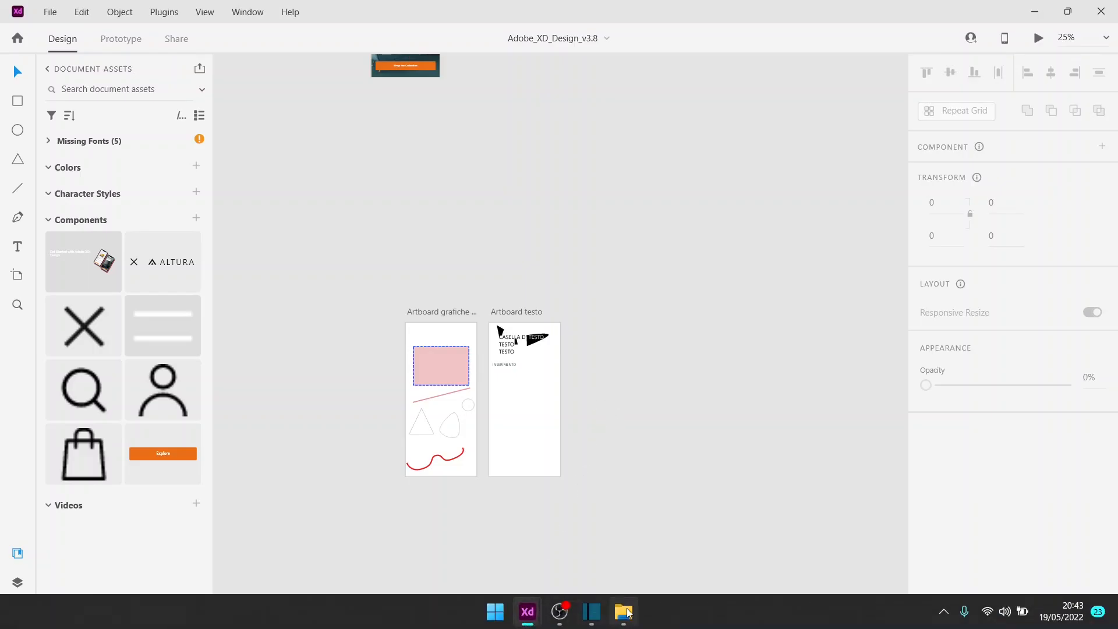
Import the castle image from the ADOBE XD FILES folder onto the canvas, placing it up and to the right of Artboard testo.
click(621, 610)
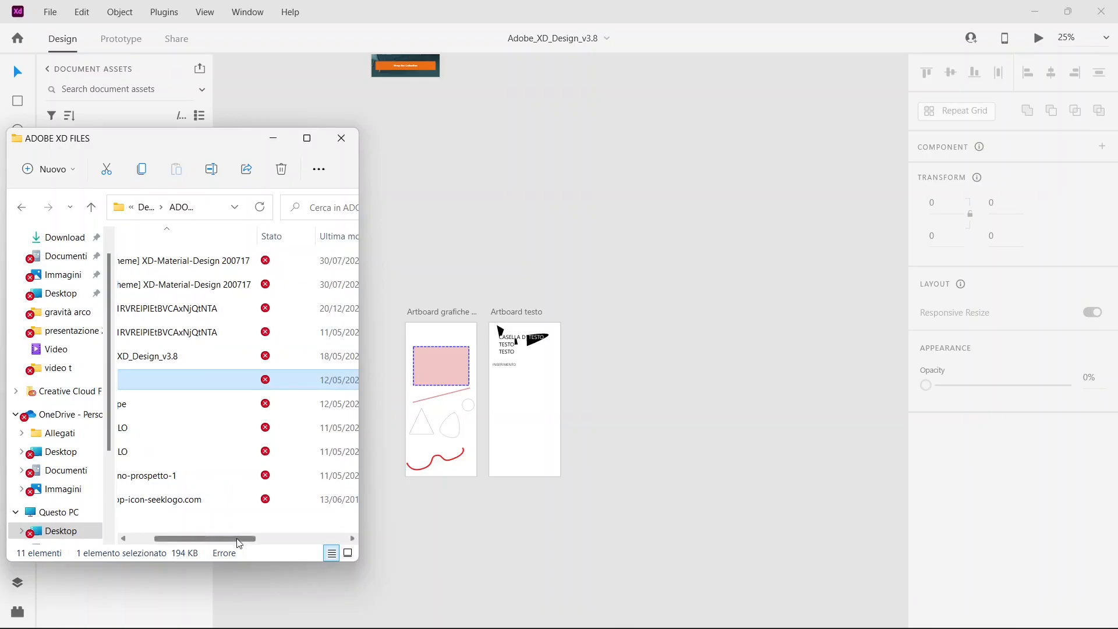
drag(240, 538, 161, 537)
drag(274, 380, 694, 249)
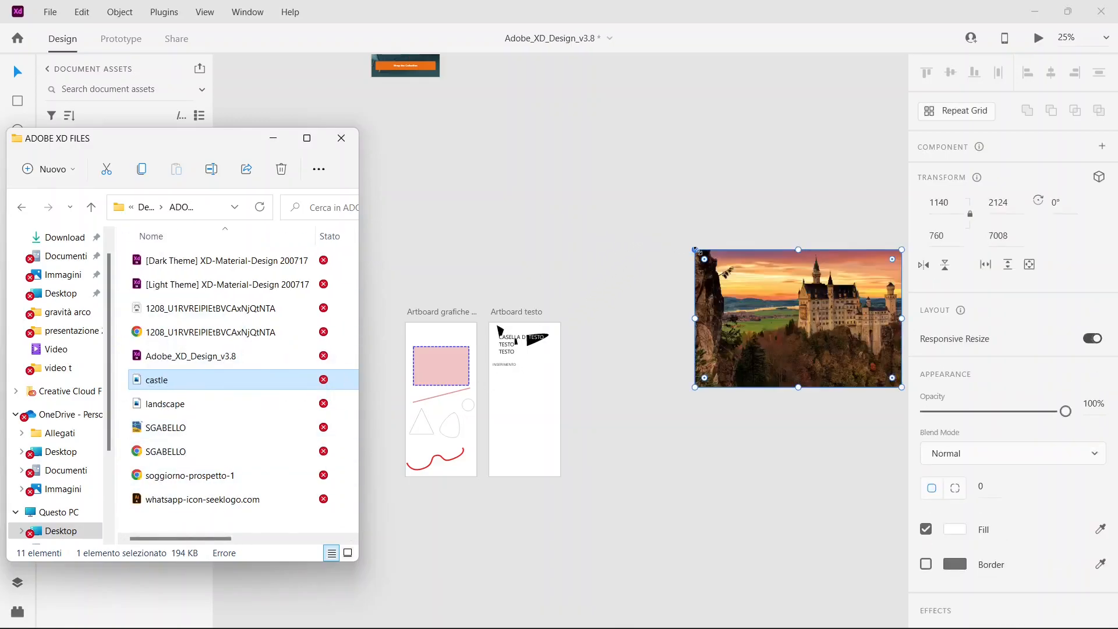
drag(770, 289, 681, 248)
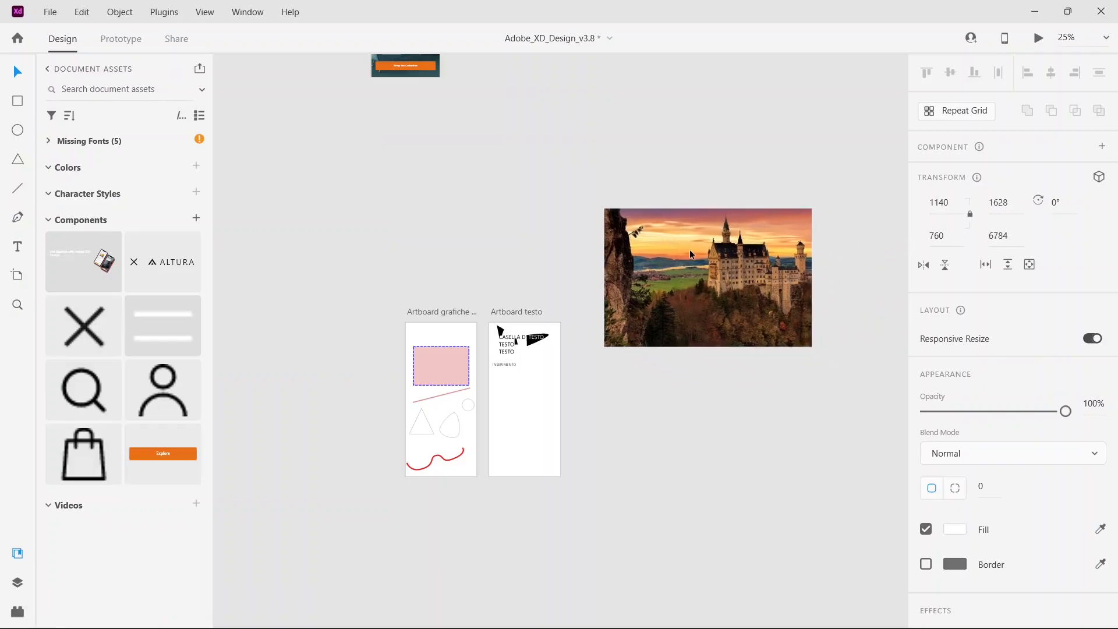
click(785, 413)
Move the pink dashed rectangle onto the castle image and scale the image down to about 362 × 241, just covering the rectangle.
drag(447, 362, 728, 269)
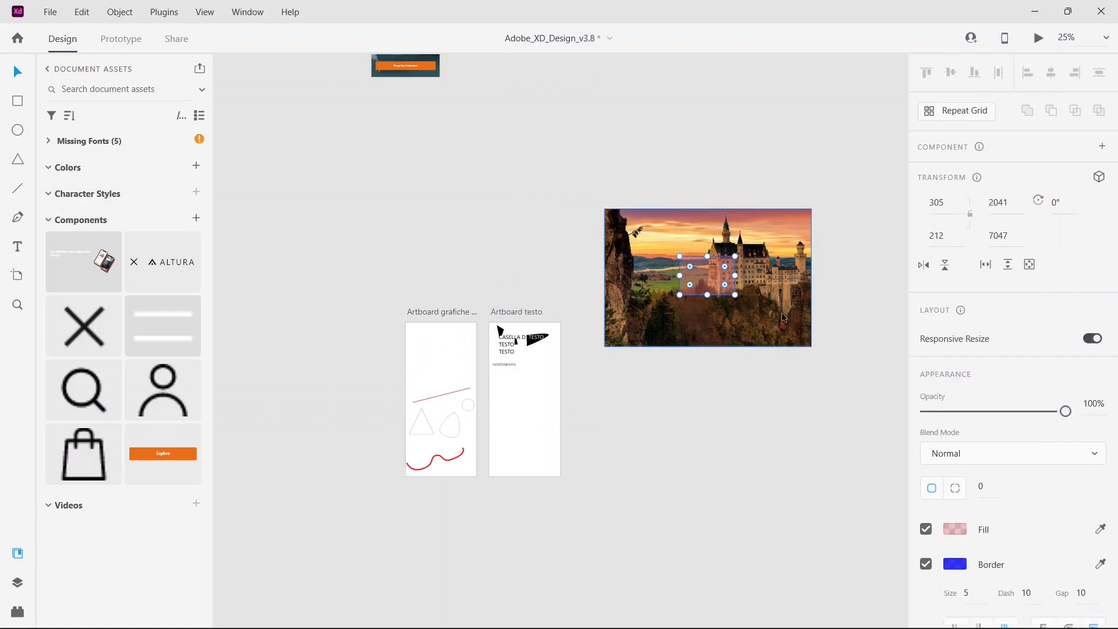
click(809, 344)
drag(808, 347, 734, 295)
drag(604, 208, 678, 273)
click(780, 229)
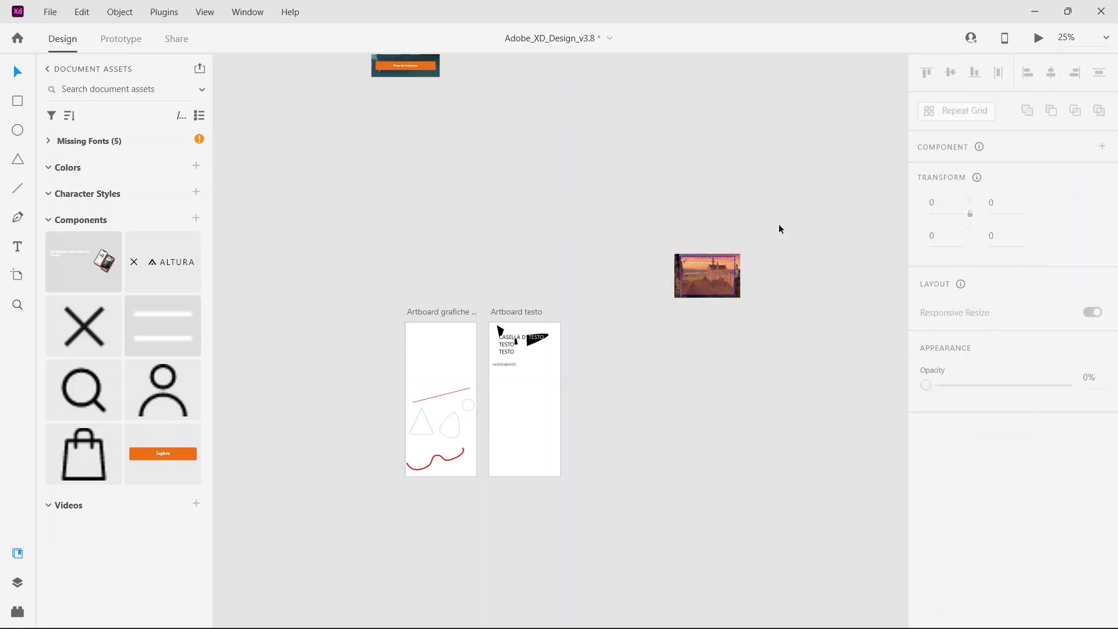
Mask the castle image with the pink rectangle using Mask with Shape.
drag(654, 223, 793, 381)
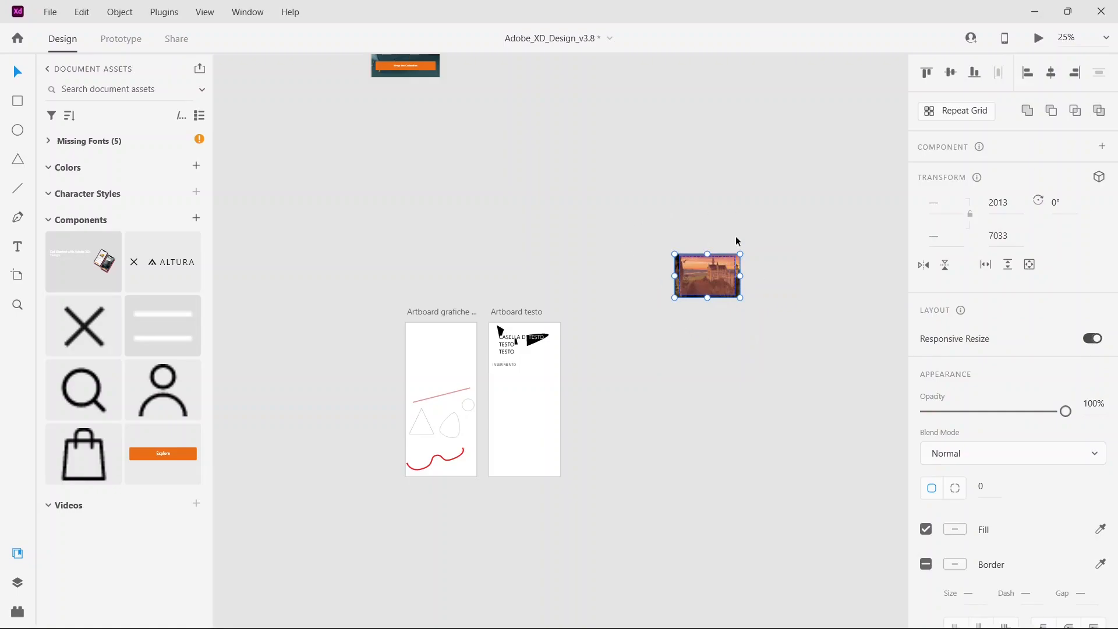
right_click(718, 273)
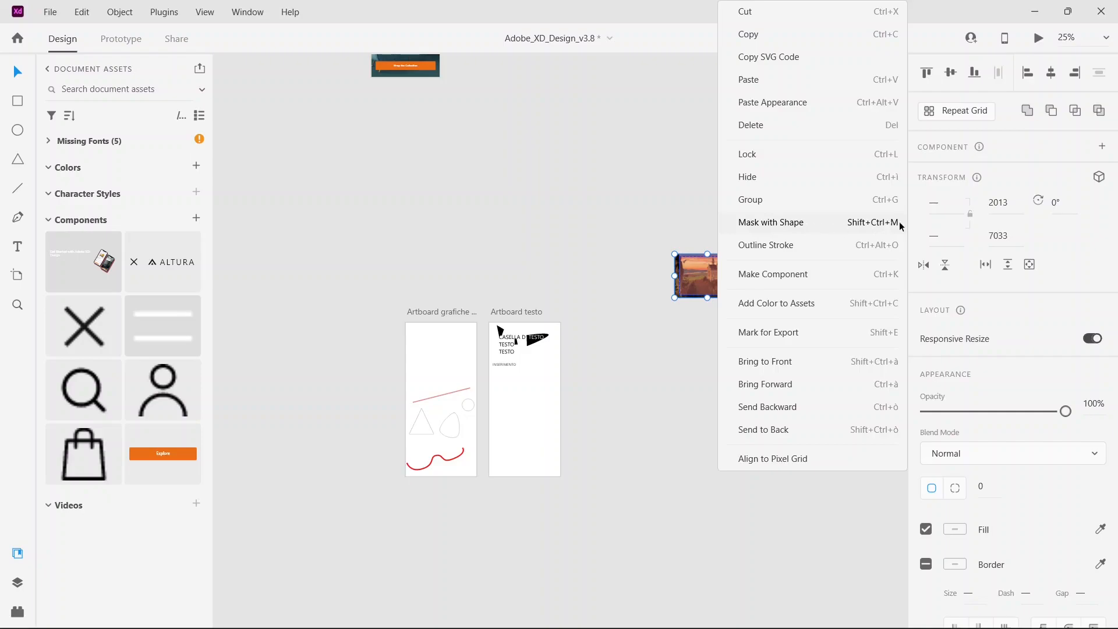
click(797, 222)
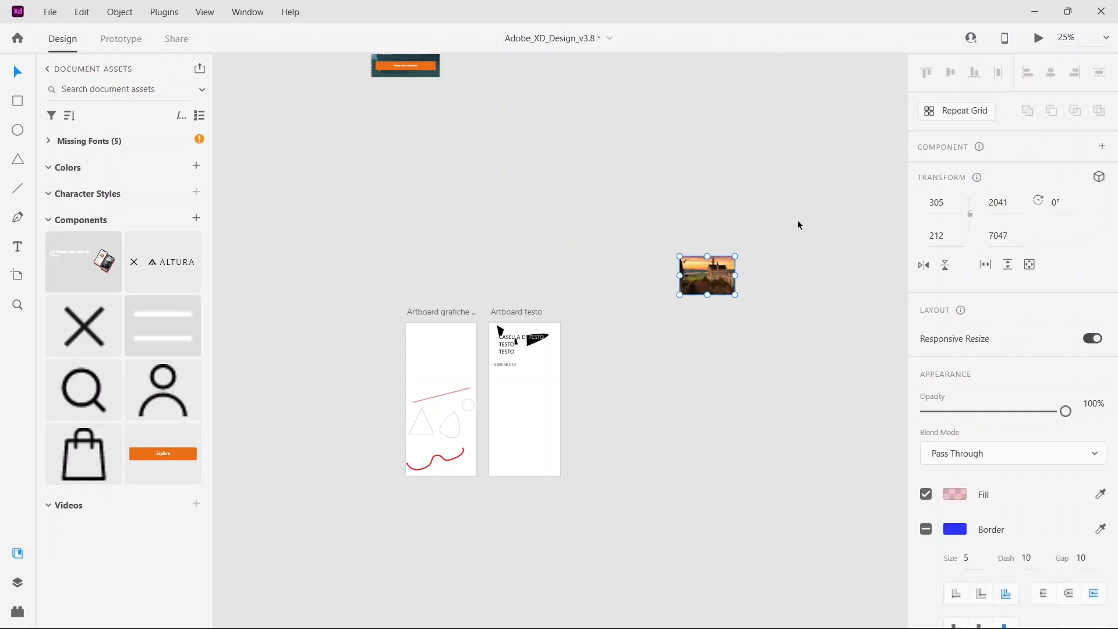
Set the blend mode of the masked castle image to Multiply.
key(z)
drag(645, 230, 789, 323)
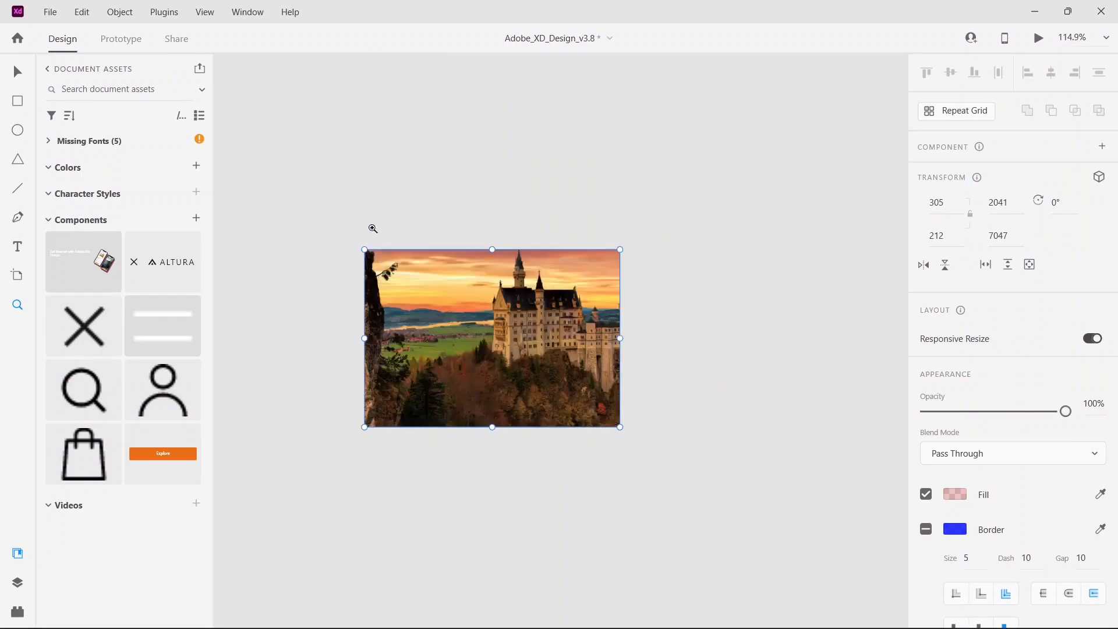
click(996, 454)
click(966, 360)
click(997, 453)
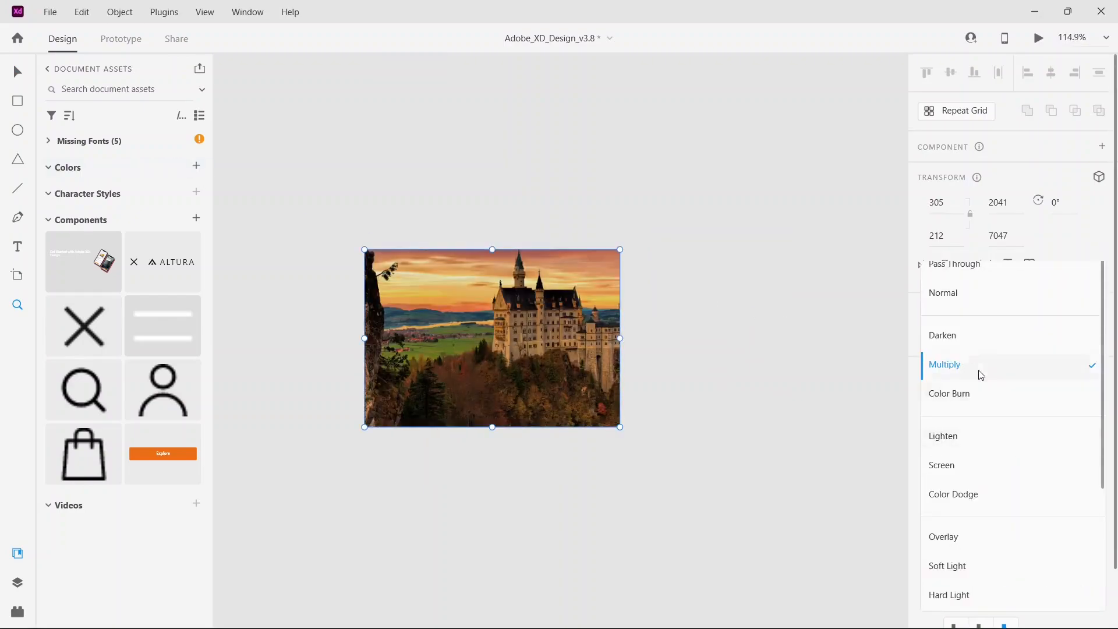
click(735, 312)
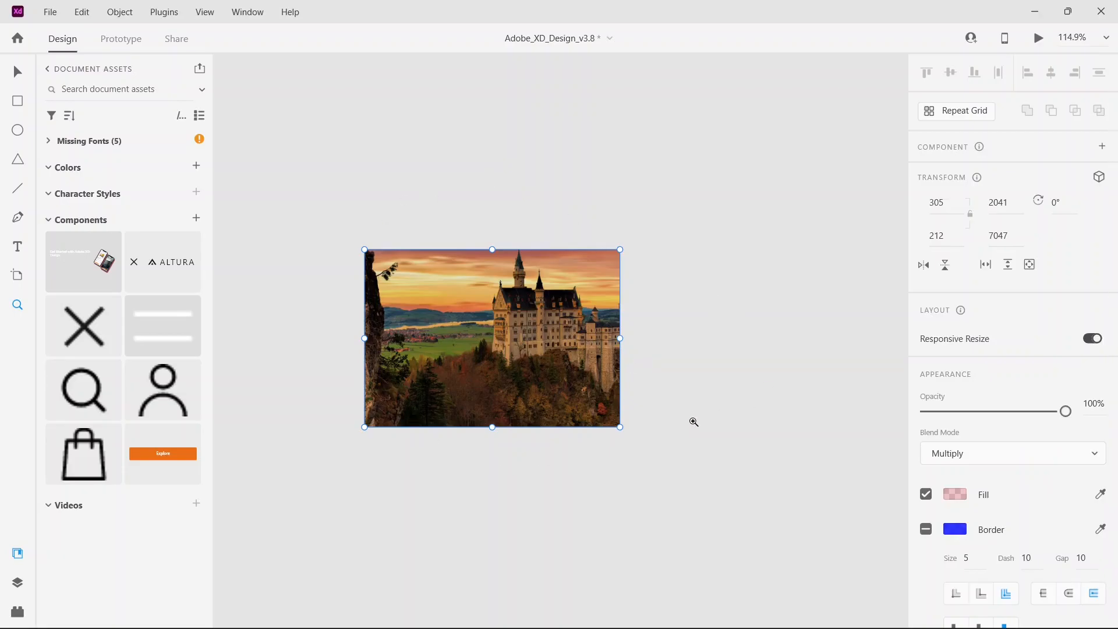
Undo the Multiply blend mode and the shape mask on the castle image.
key(ctrl+z)
key(ctrl+z)
key(ctrl+z)
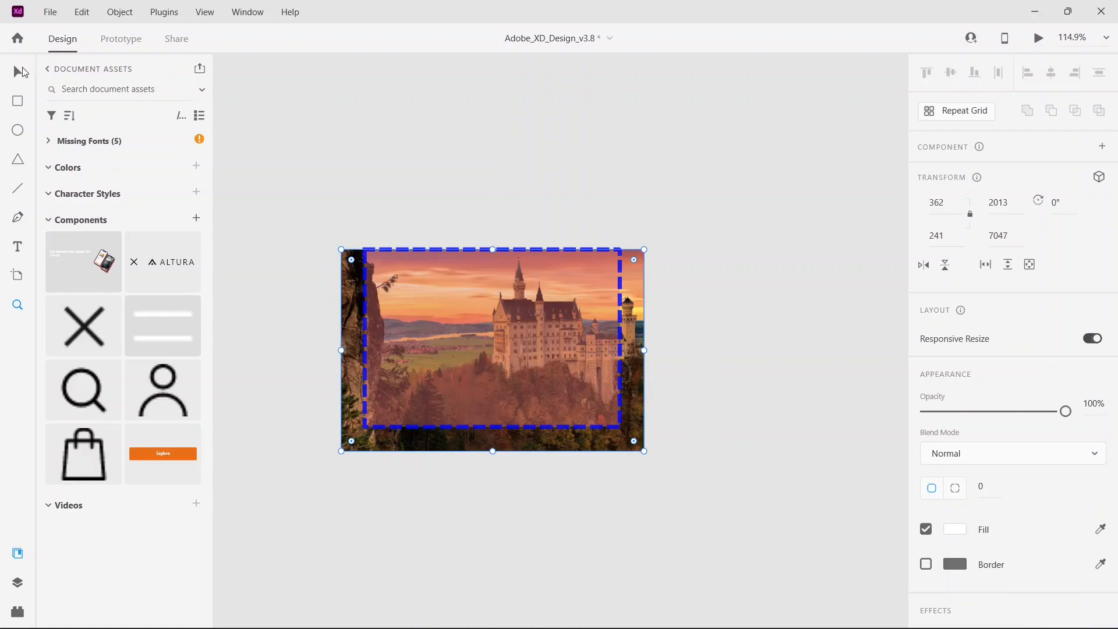
Move the castle image off the pink rectangle into the empty area above it, then select the rectangle.
drag(585, 447, 560, 163)
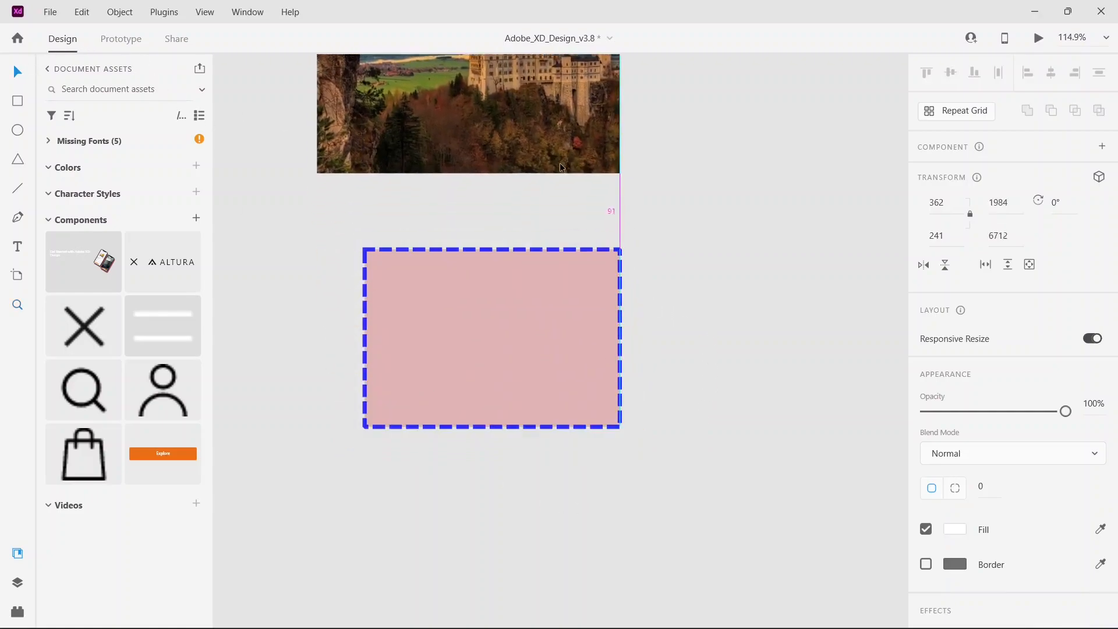
click(648, 305)
click(576, 250)
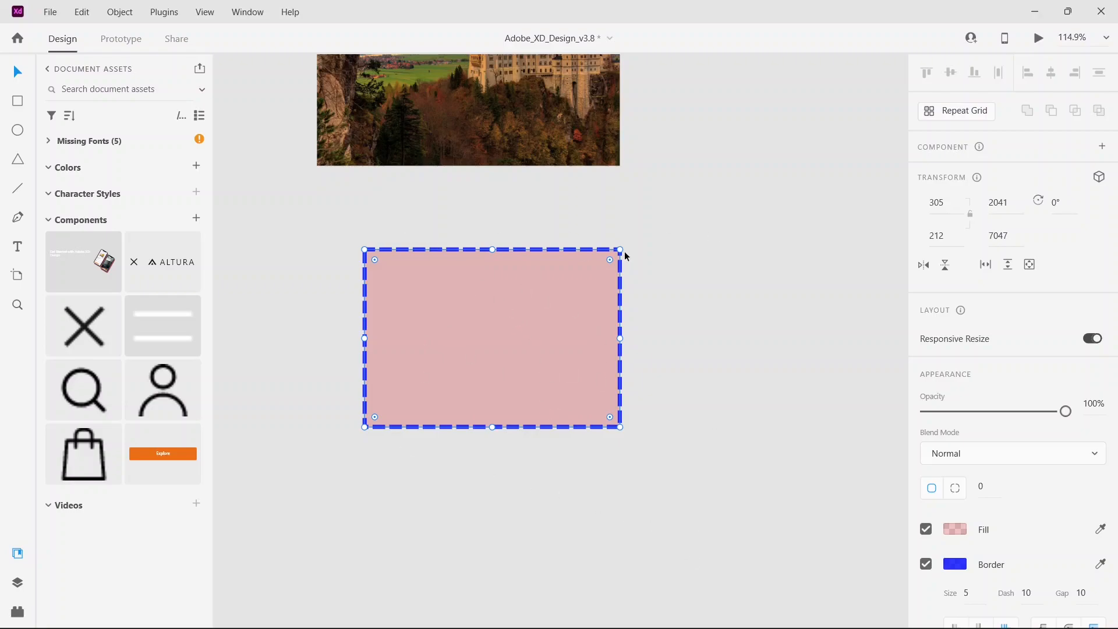
Set the rectangle's fill colour opacity to 95% and its border colour opacity to 85%.
scroll(624, 250, up, 1)
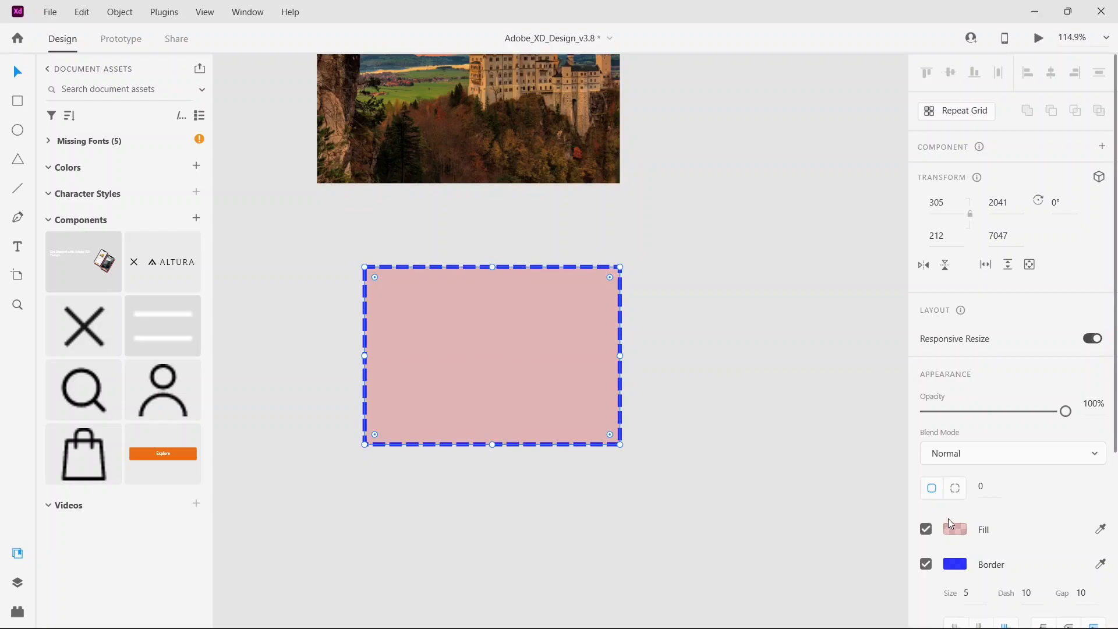
click(952, 528)
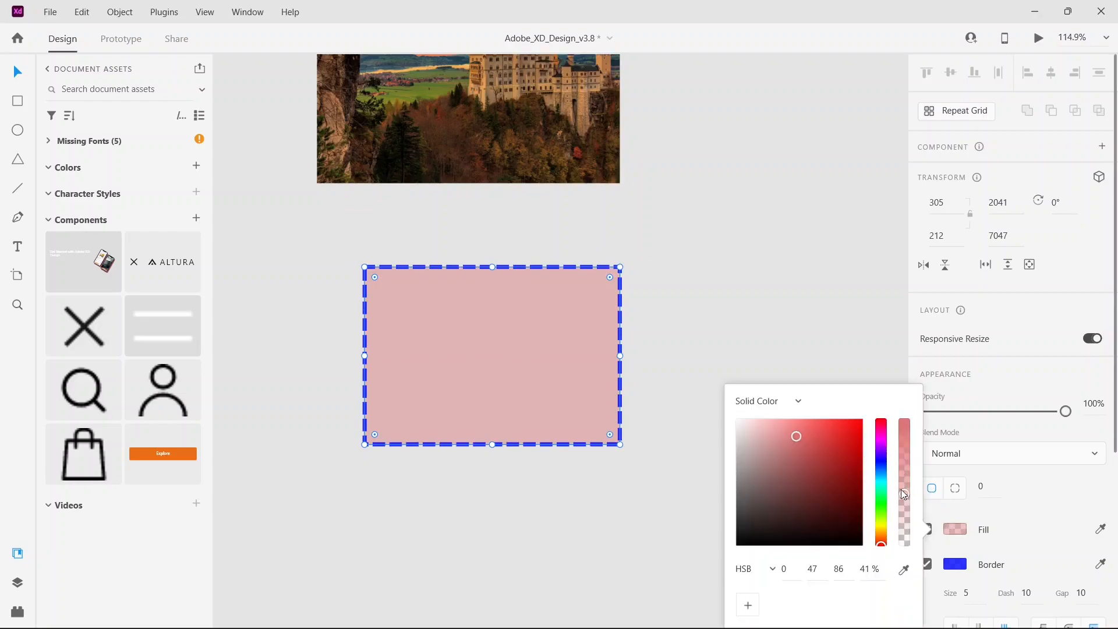
drag(894, 489, 902, 425)
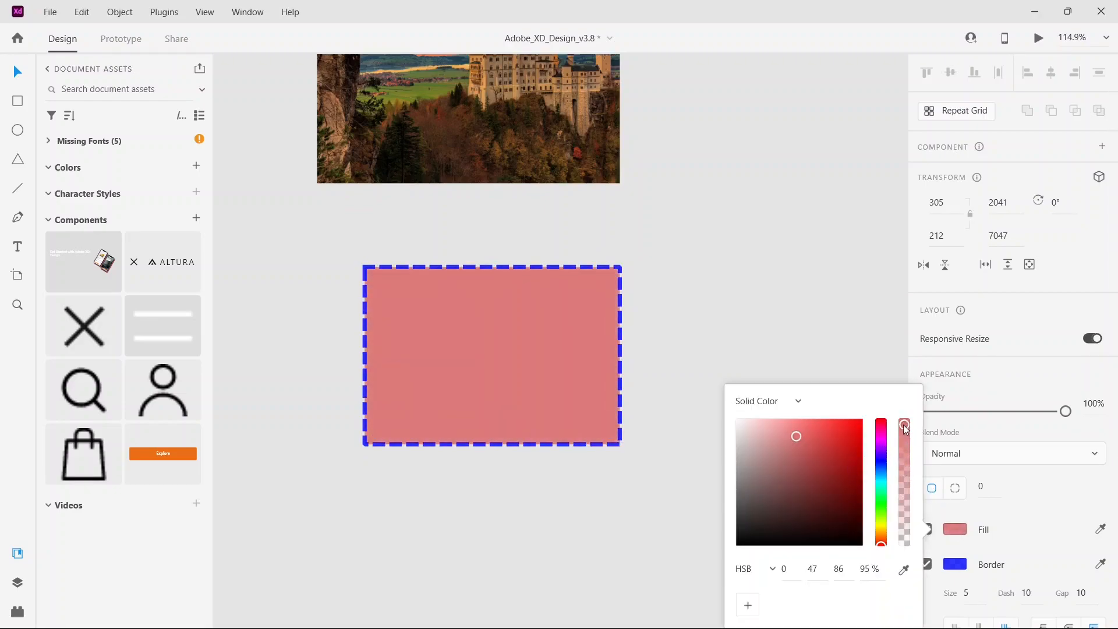
click(1051, 471)
click(954, 564)
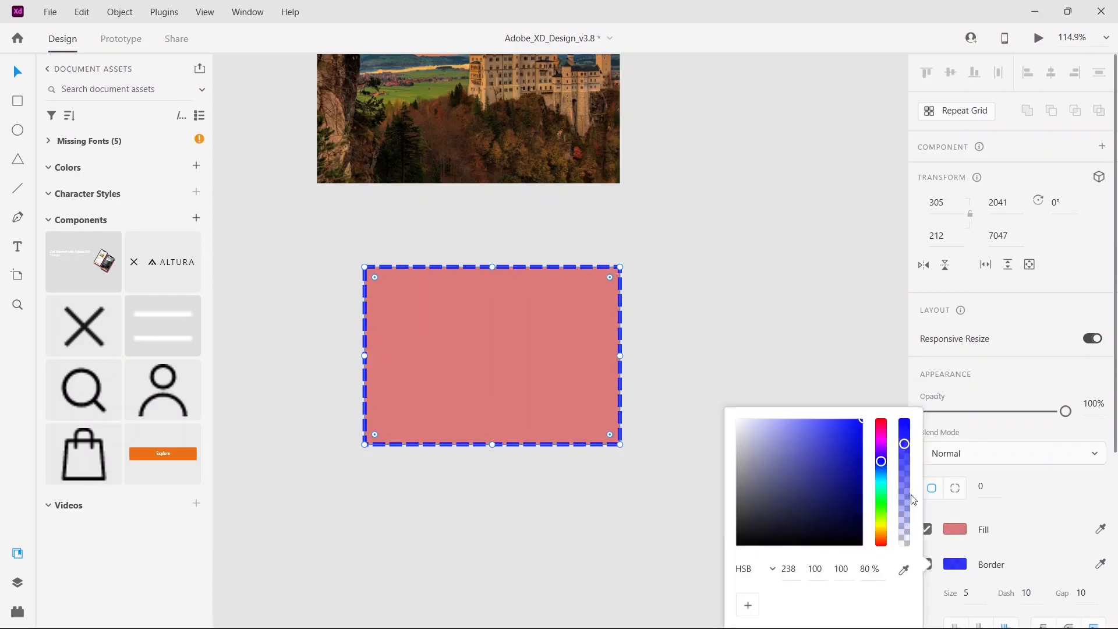
drag(904, 446, 931, 440)
click(1030, 501)
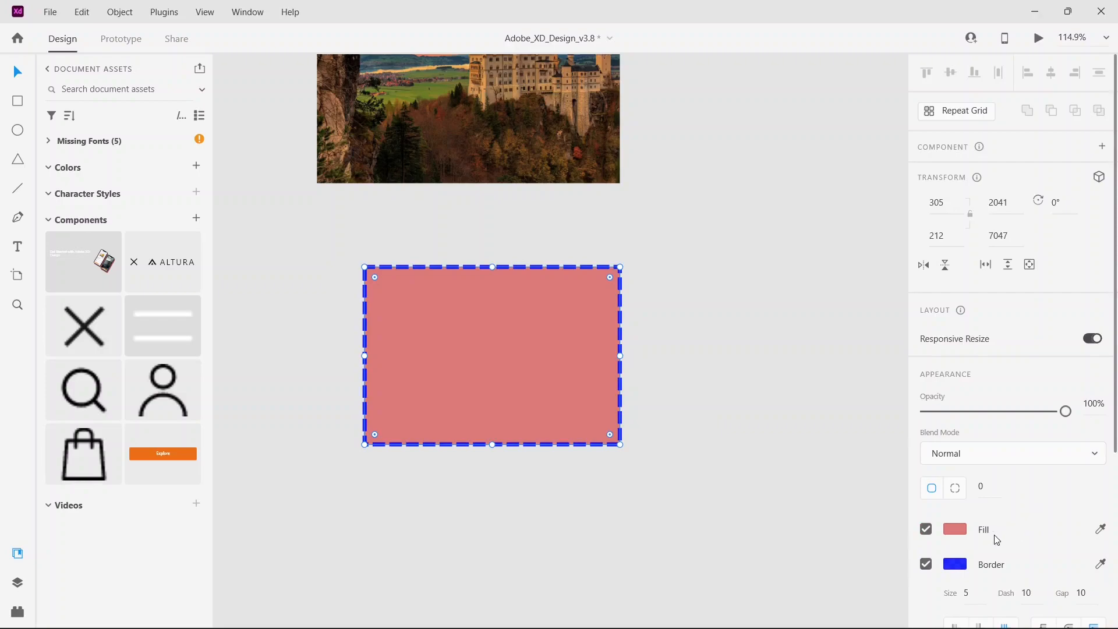
Set the rectangle's fill colour opacity to 100% and its border colour opacity to 54%.
scroll(1003, 538, down, 3)
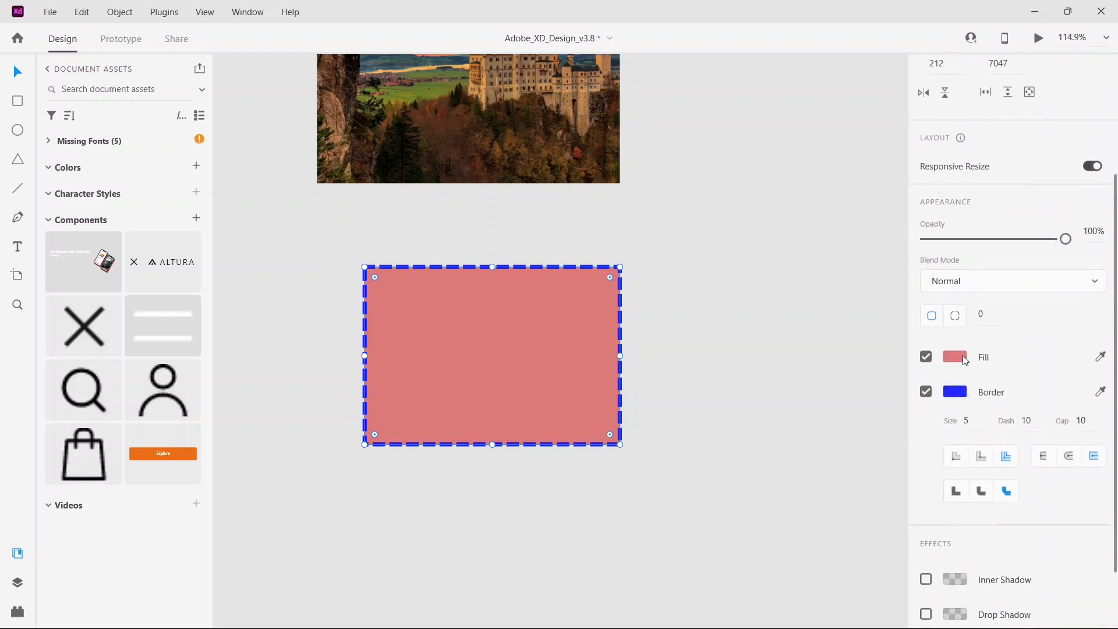
click(961, 357)
drag(905, 277, 904, 252)
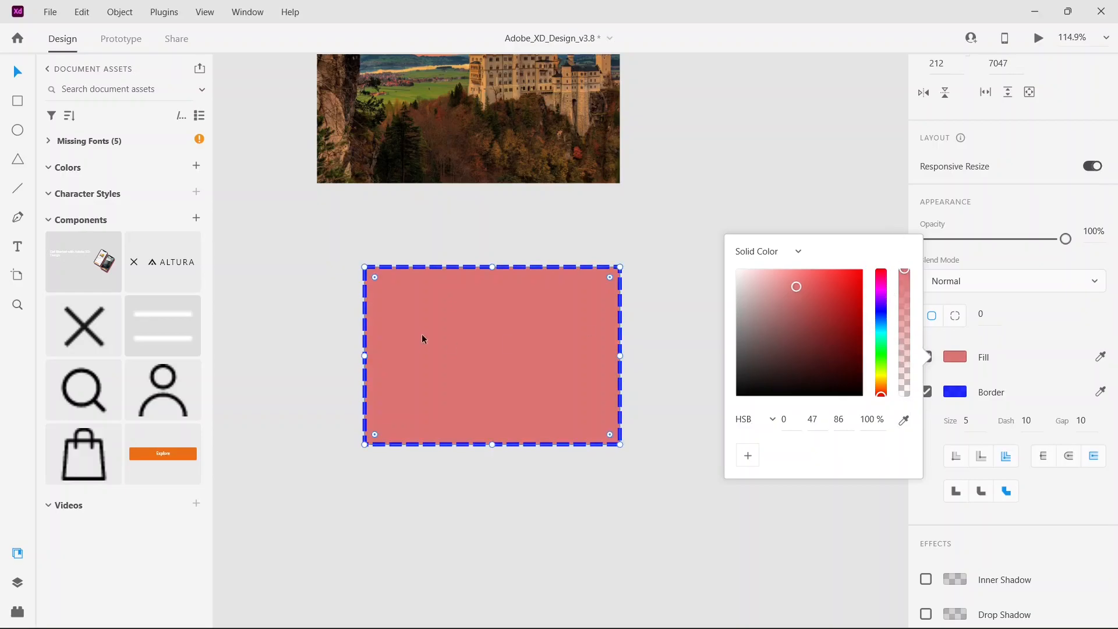
click(1079, 362)
click(963, 393)
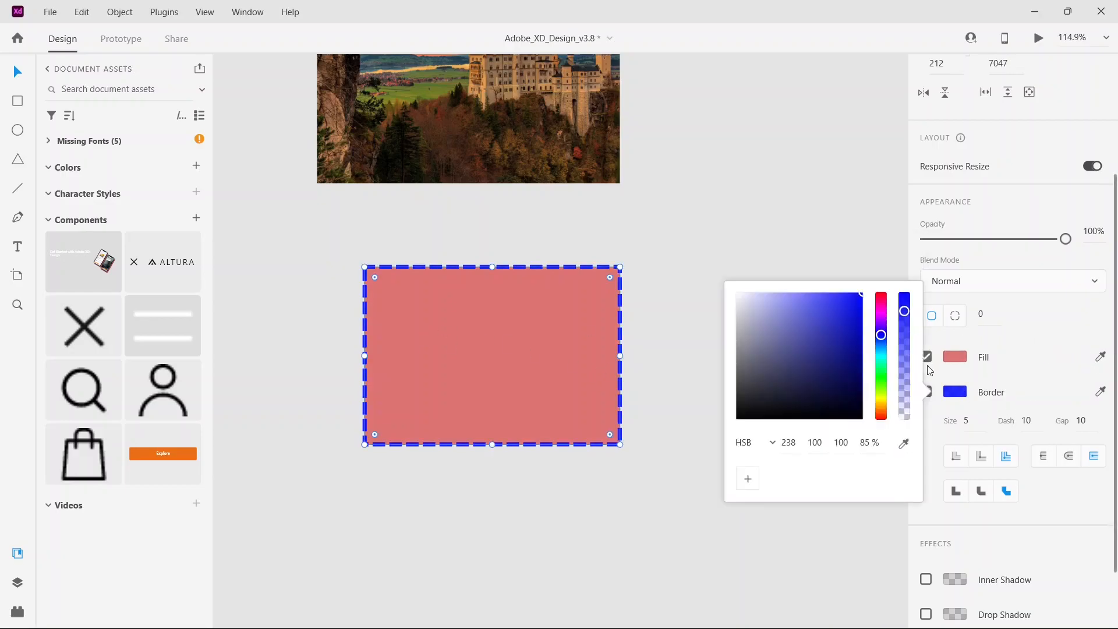
drag(905, 327, 901, 449)
drag(897, 400, 904, 350)
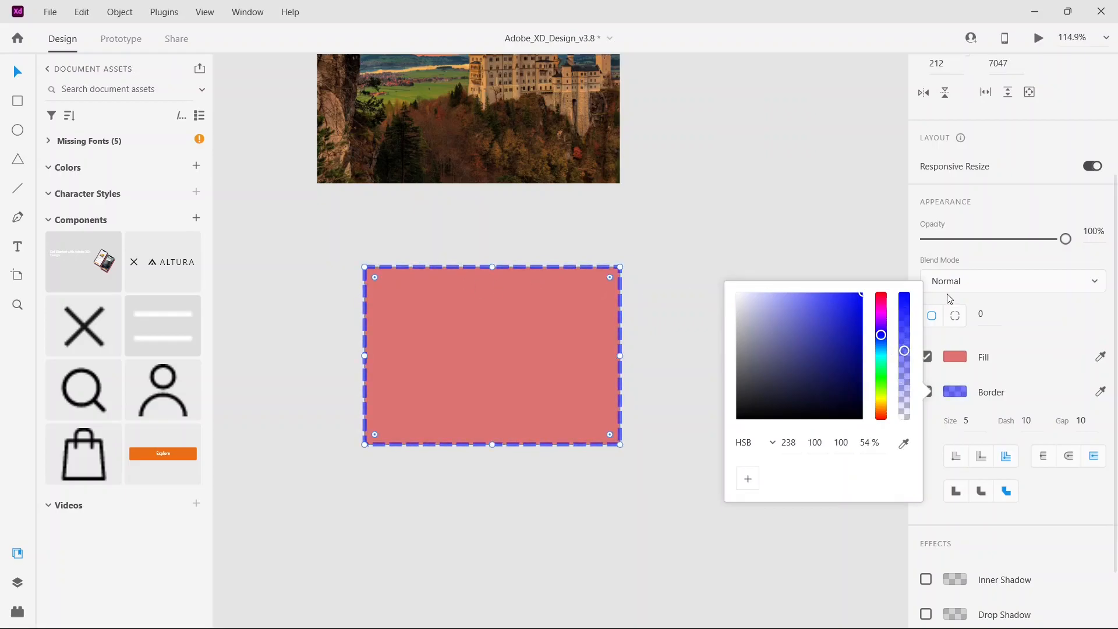
click(1041, 347)
Try out the rectangle's overall opacity setting and return it to 100%.
click(669, 307)
drag(325, 236, 728, 530)
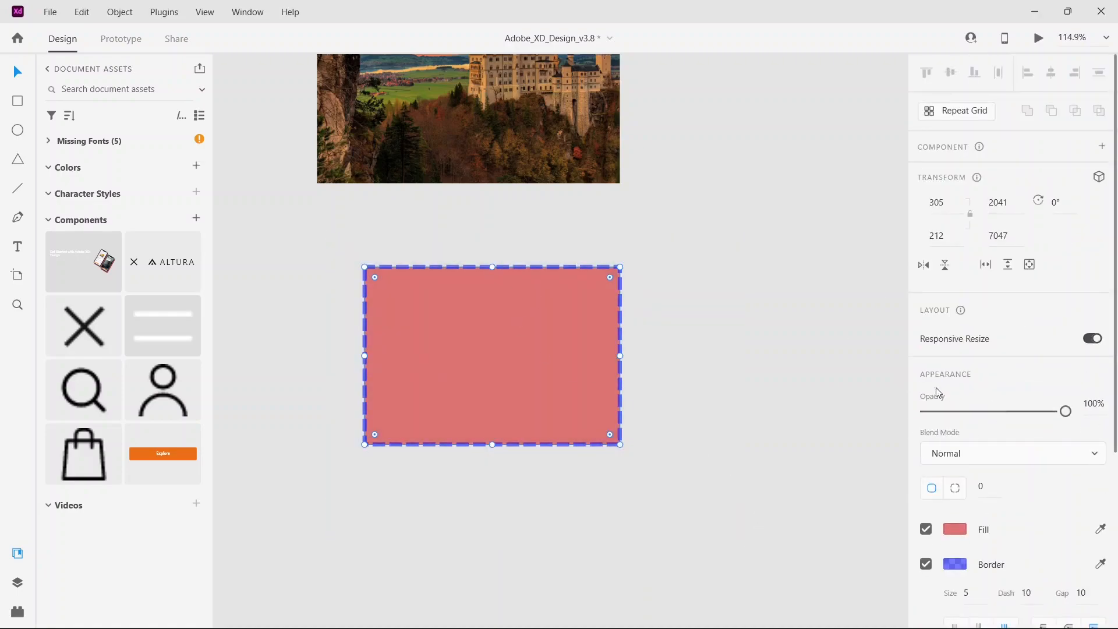
mouse_move(1064, 414)
mouse_down()
mouse_move(991, 413)
mouse_move(1088, 419)
mouse_move(908, 416)
mouse_move(1067, 411)
mouse_up()
mouse_move(1066, 417)
mouse_down()
mouse_move(1005, 411)
mouse_move(1066, 411)
mouse_up()
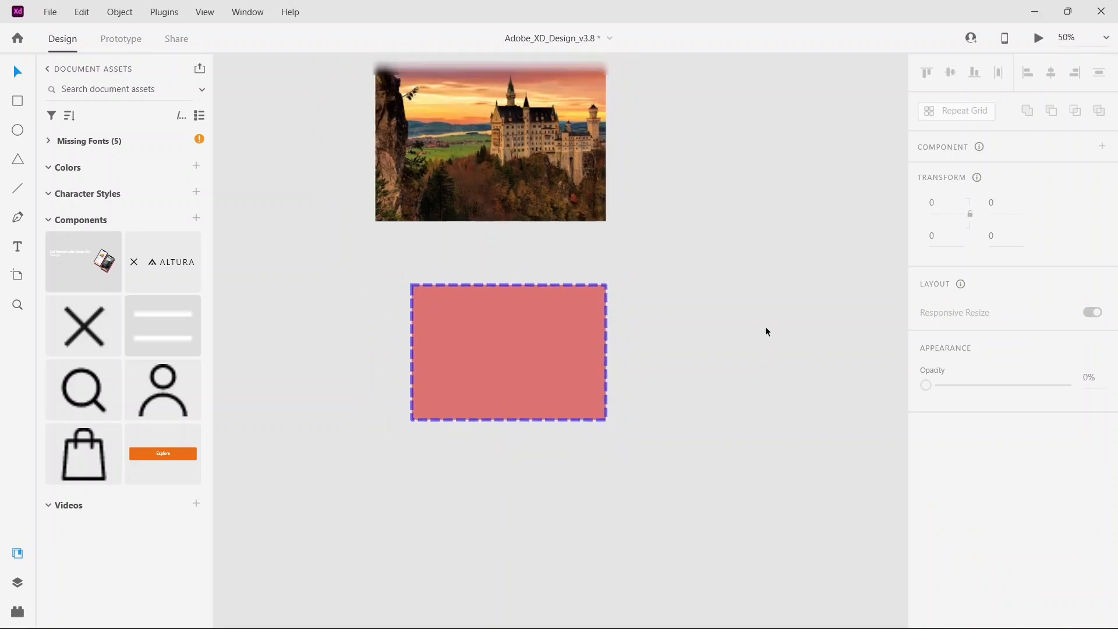
Switch to the open wireframes-web-2021 document.
key(ctrl+minus)
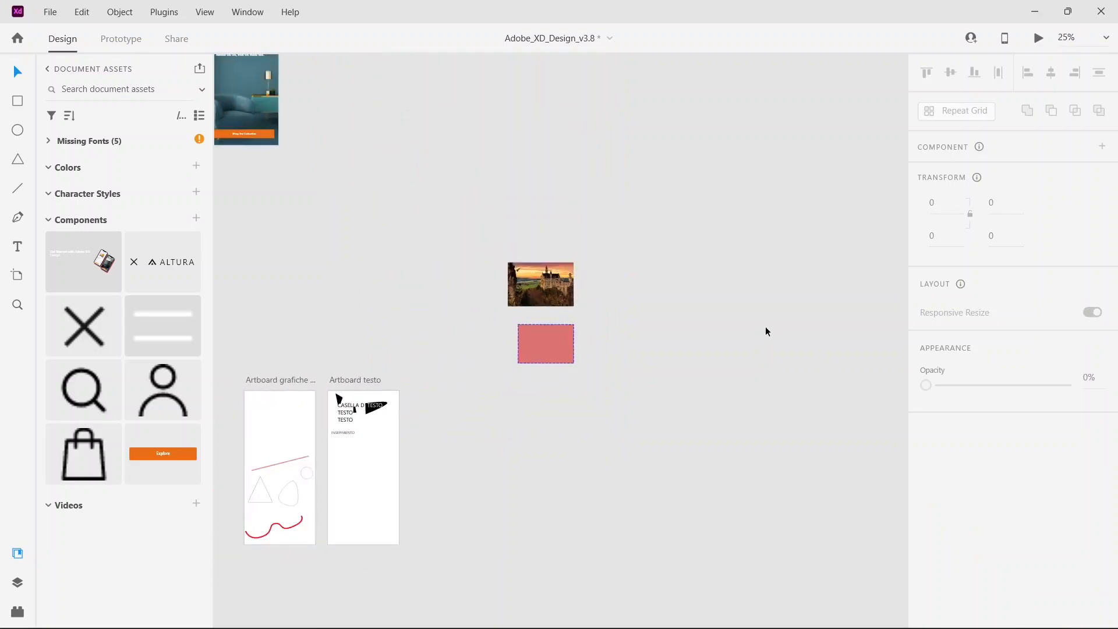
drag(357, 467, 564, 405)
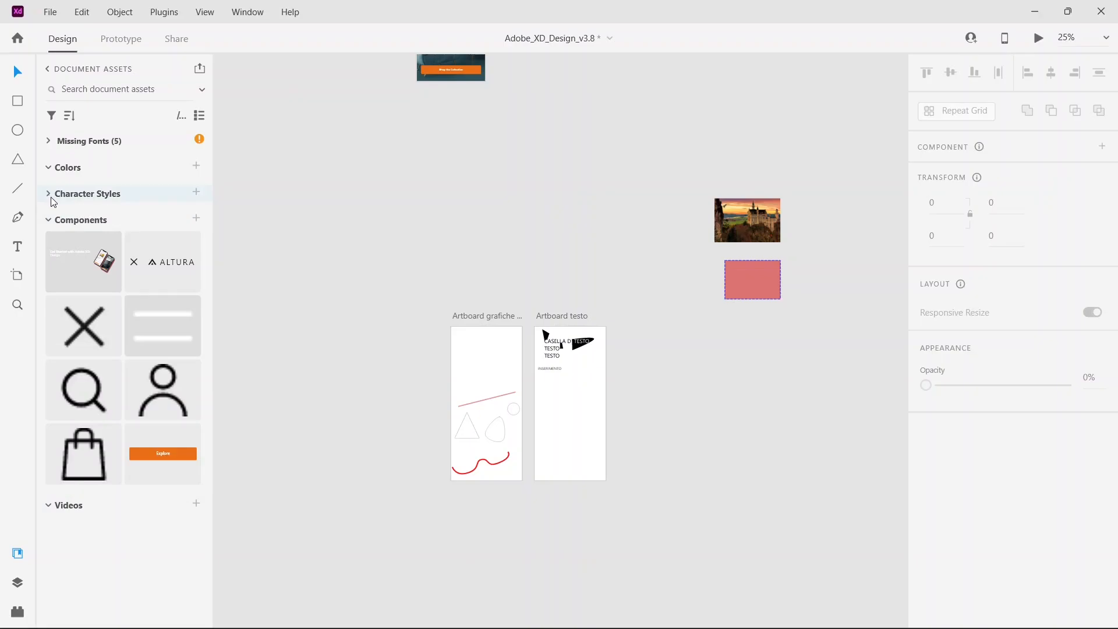
mouse_move(528, 624)
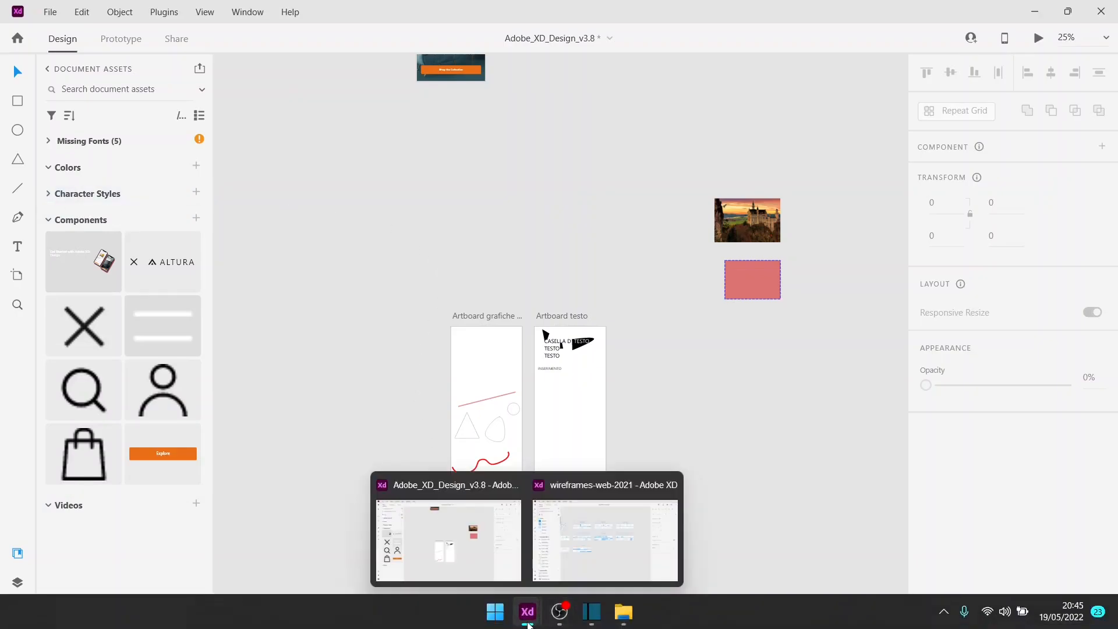
click(571, 543)
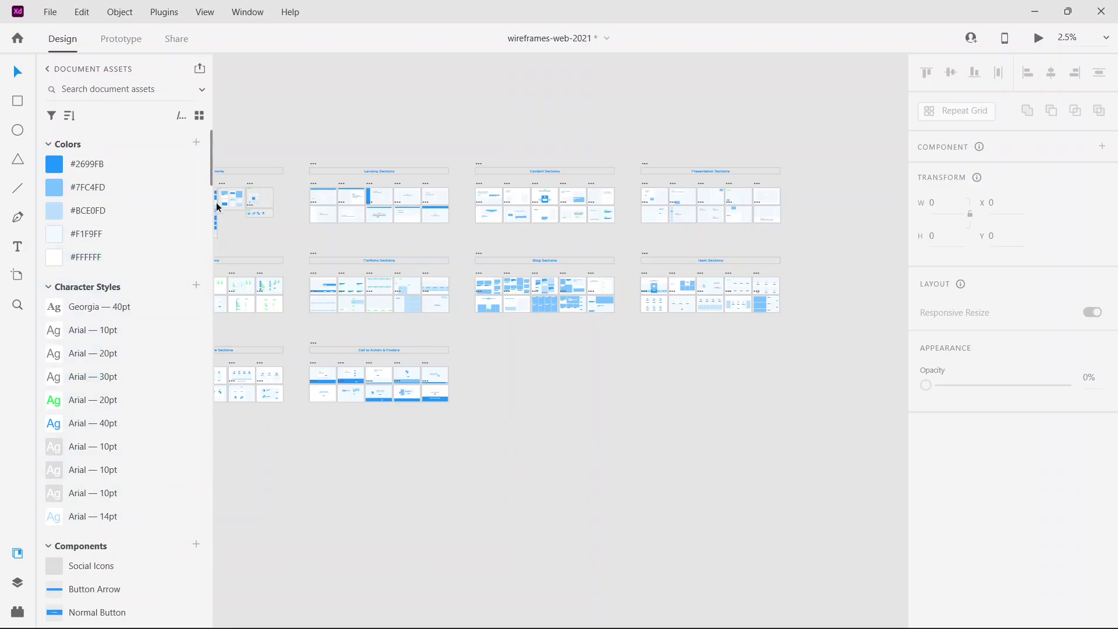
mouse_move(211, 170)
mouse_down()
mouse_move(233, 473)
mouse_move(225, 160)
mouse_up()
Create a 390 × 844 iPhone 13, 12 Pro artboard in the empty area beside the Call to Action & Footers section.
click(17, 276)
click(493, 368)
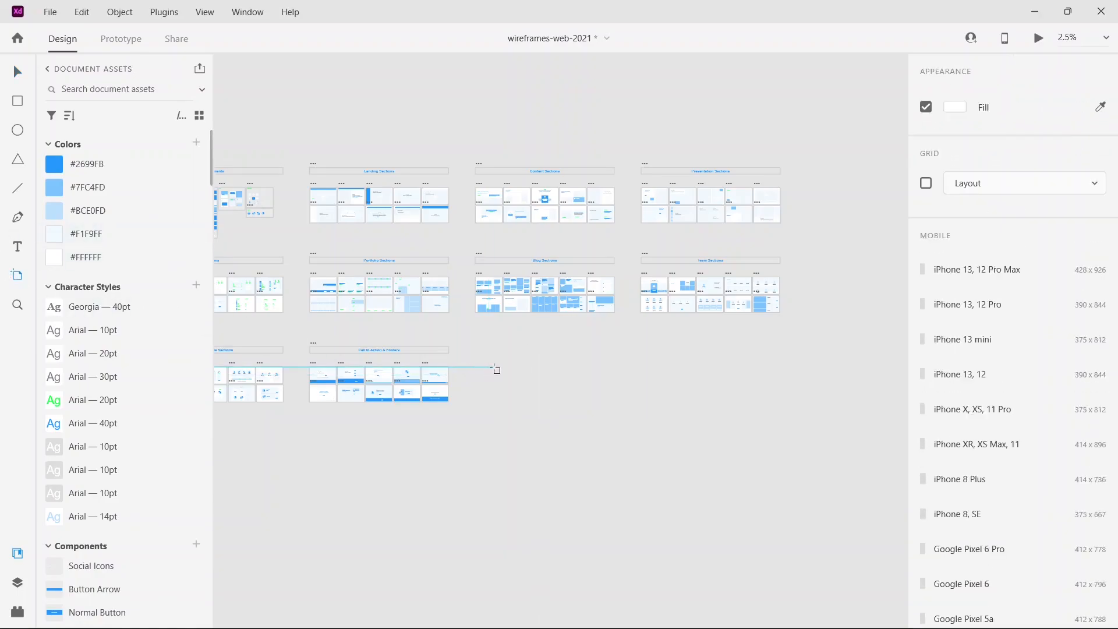
click(18, 72)
drag(451, 372, 597, 411)
click(23, 301)
click(645, 491)
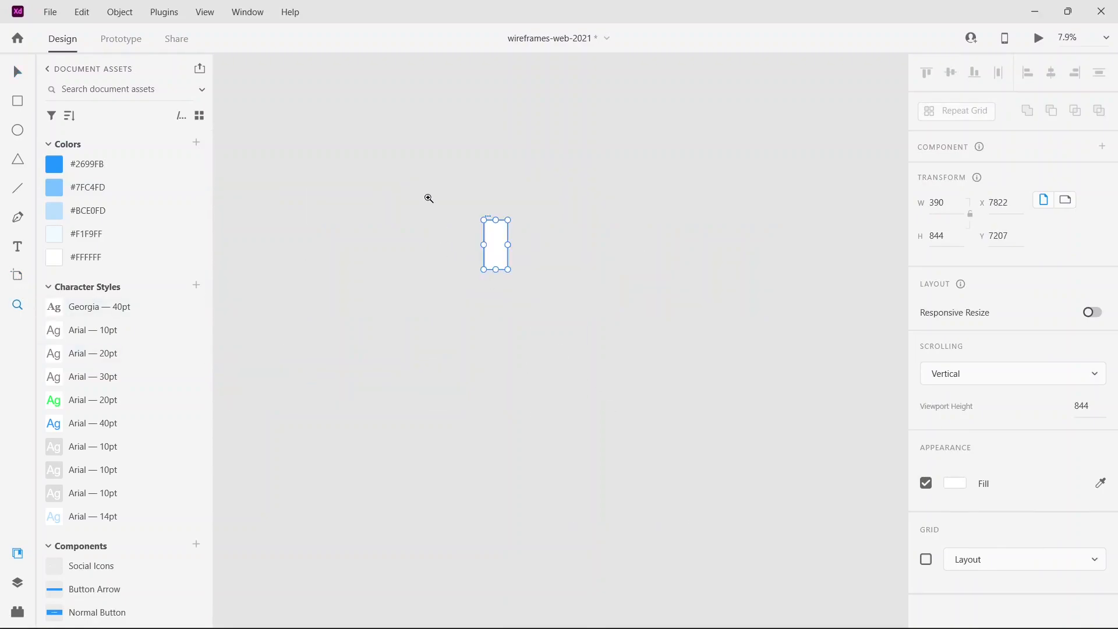
drag(429, 199, 597, 342)
drag(414, 107, 604, 385)
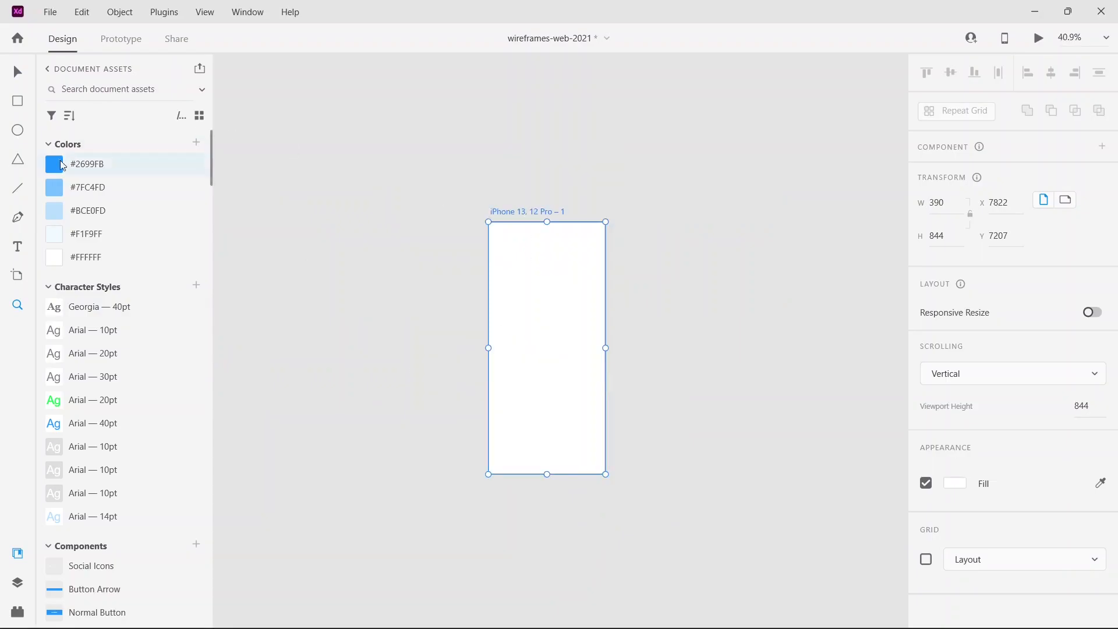
drag(801, 547, 798, 544)
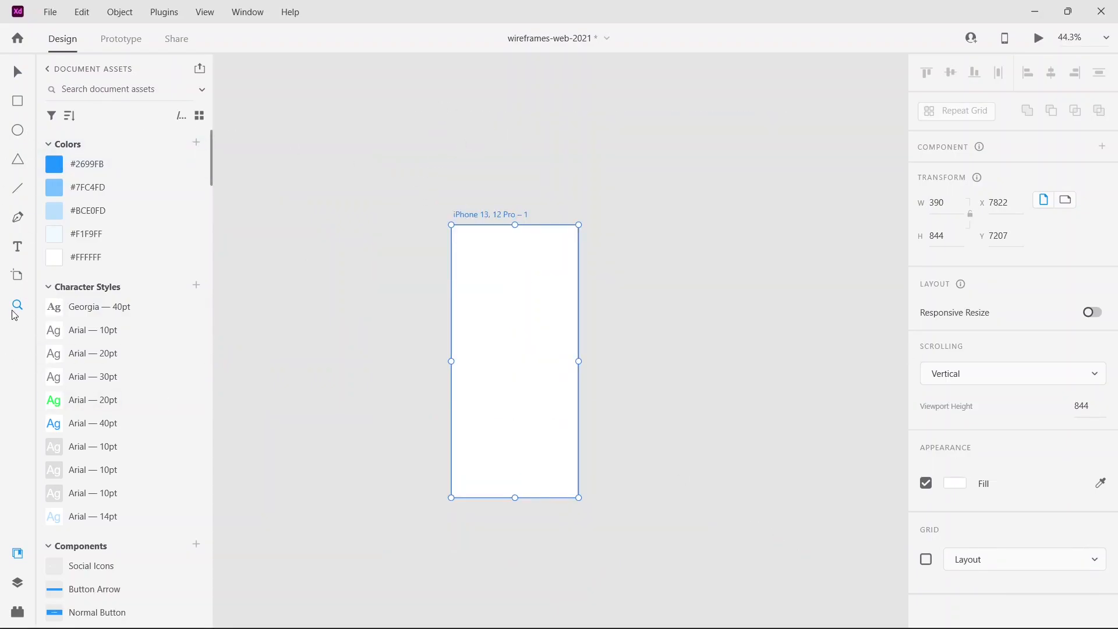
Show the document's layers and open the contents of the new iPhone 13, 12 Pro artboard.
click(23, 585)
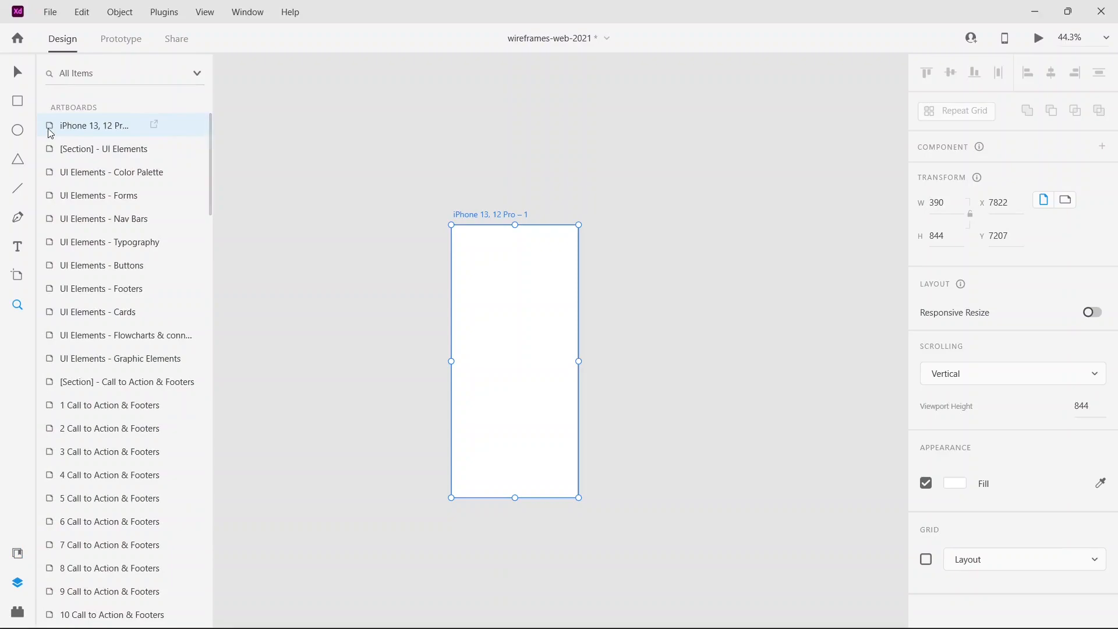
double_click(50, 130)
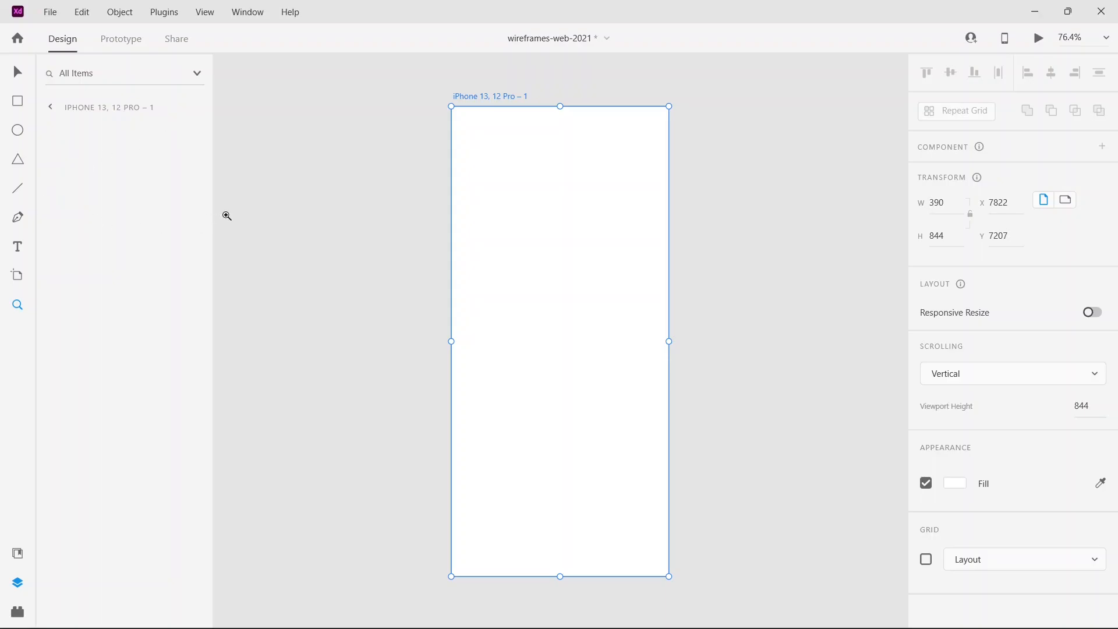
Draw an area text frame about 309 × 136 near the top of the iPhone artboard and enter "text box".
click(22, 247)
click(469, 137)
drag(468, 138, 641, 216)
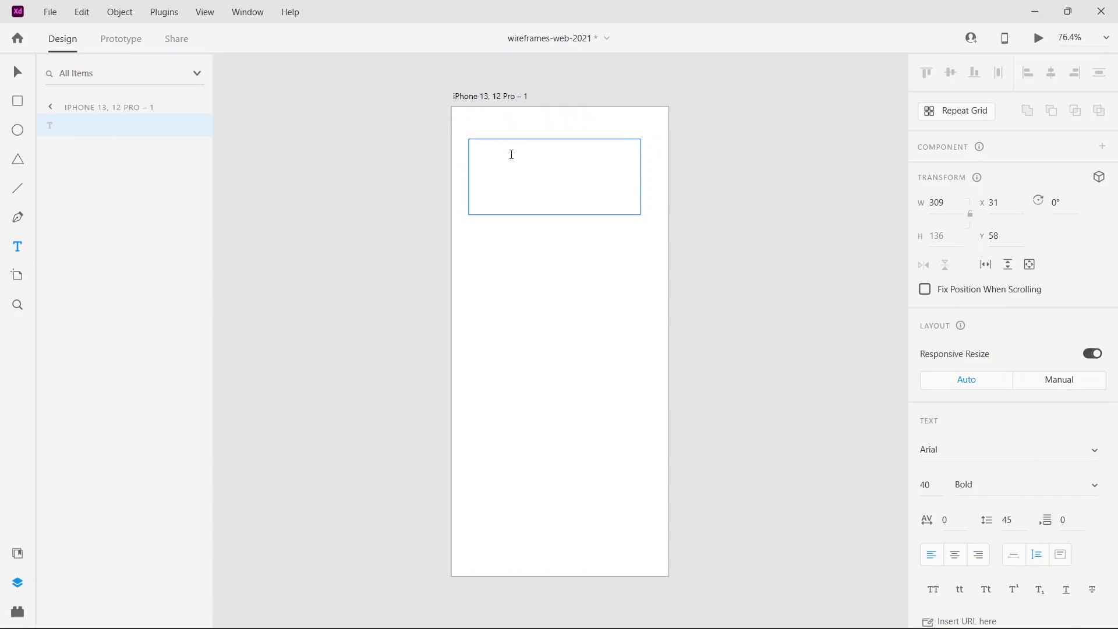
text(text box)
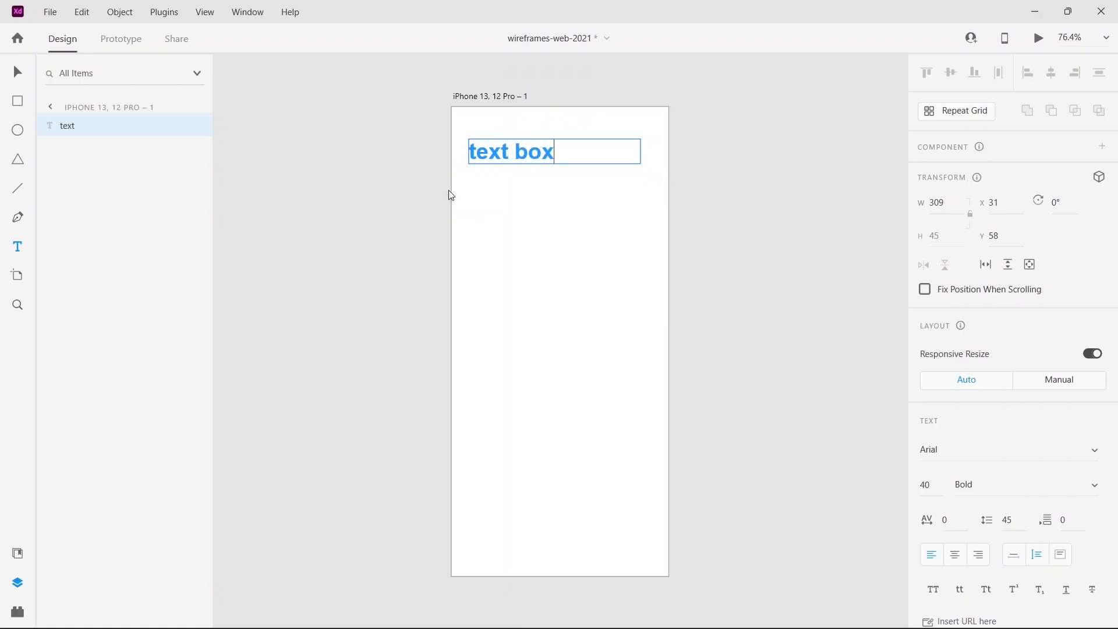
click(18, 72)
Add point text reading "insertion" below the text box and move it to about X 26, Y 301.
click(22, 251)
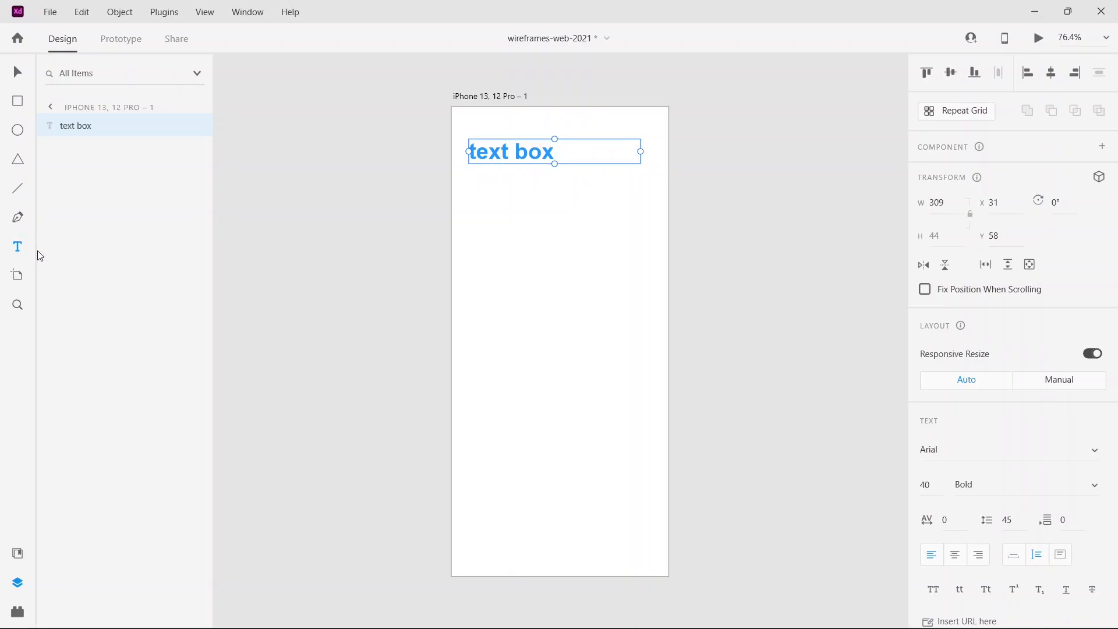
click(491, 241)
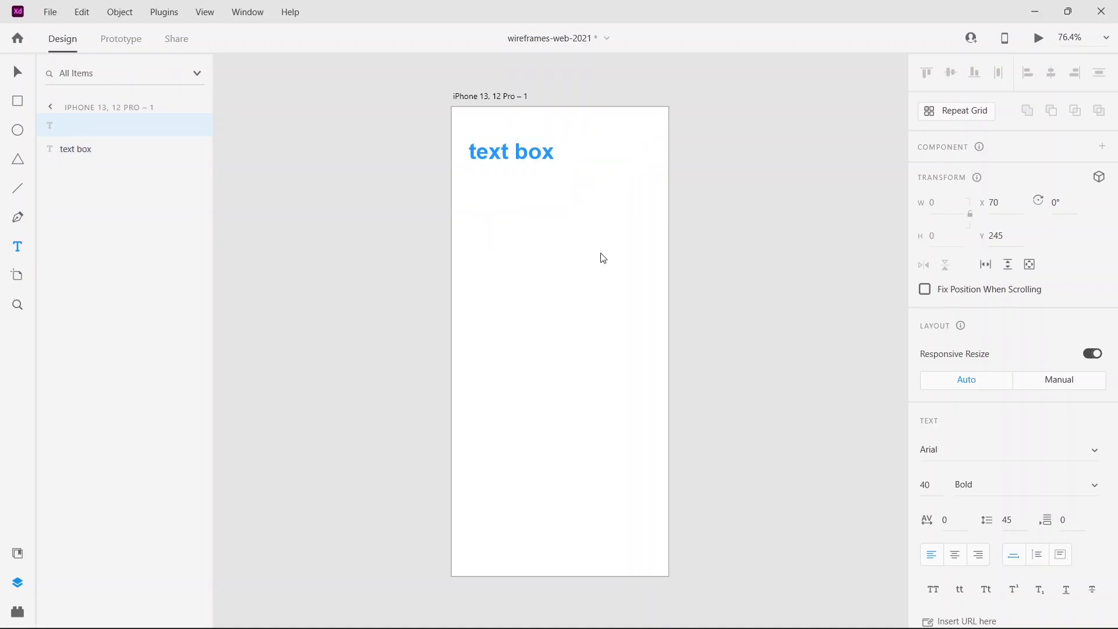
text(insertion)
key(Escape)
click(18, 71)
drag(524, 236, 495, 289)
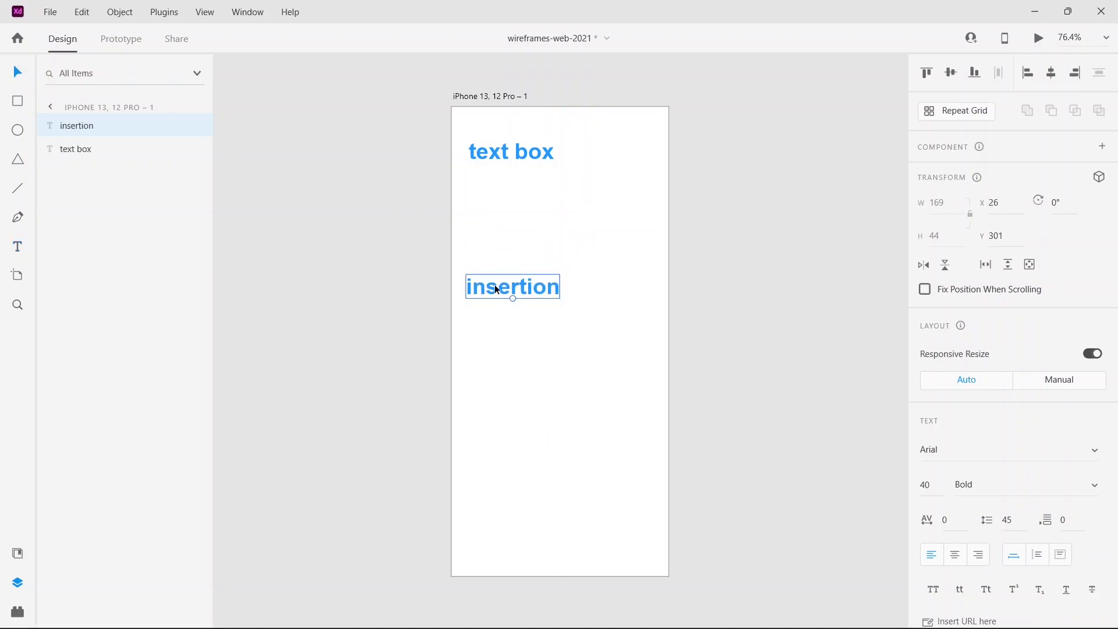
Resize the text box frame to about 233 wide and 164 high.
click(498, 153)
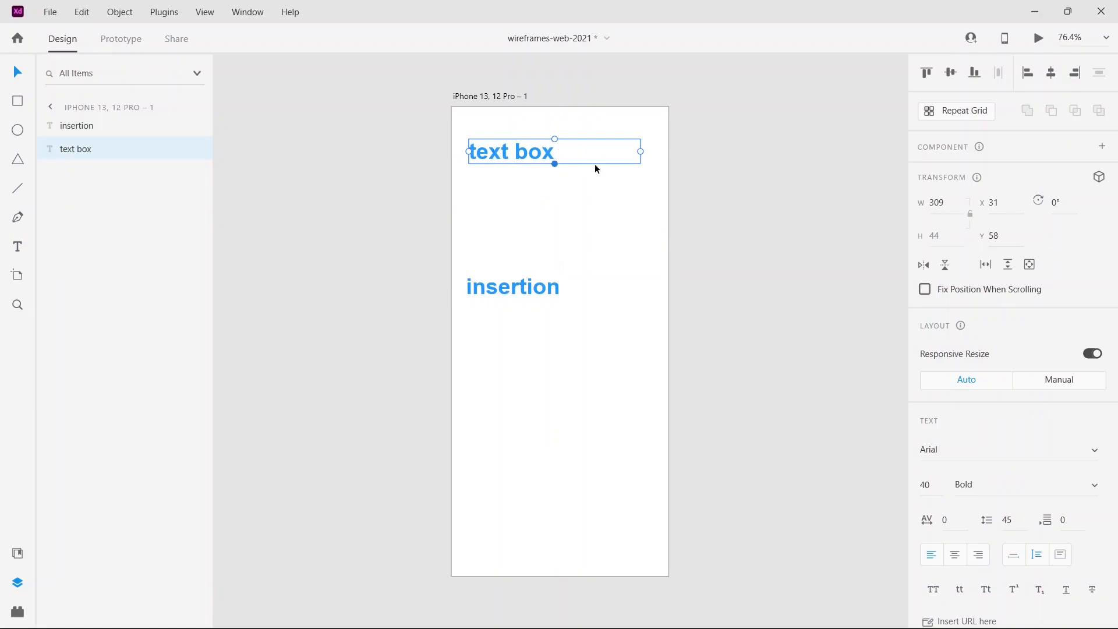
drag(553, 164, 546, 229)
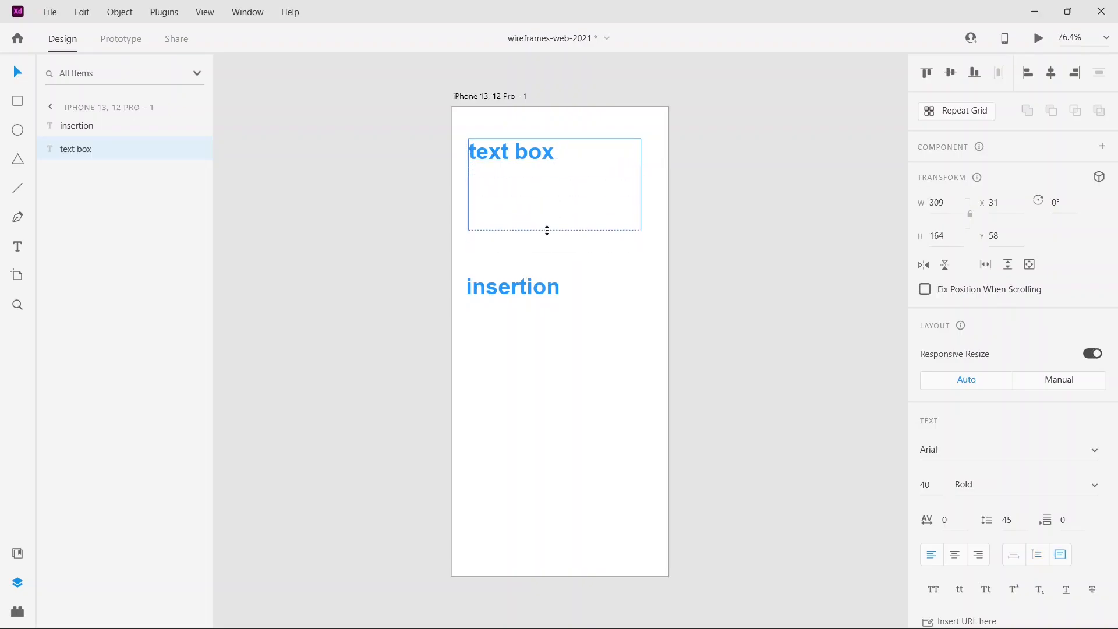
drag(640, 182, 598, 178)
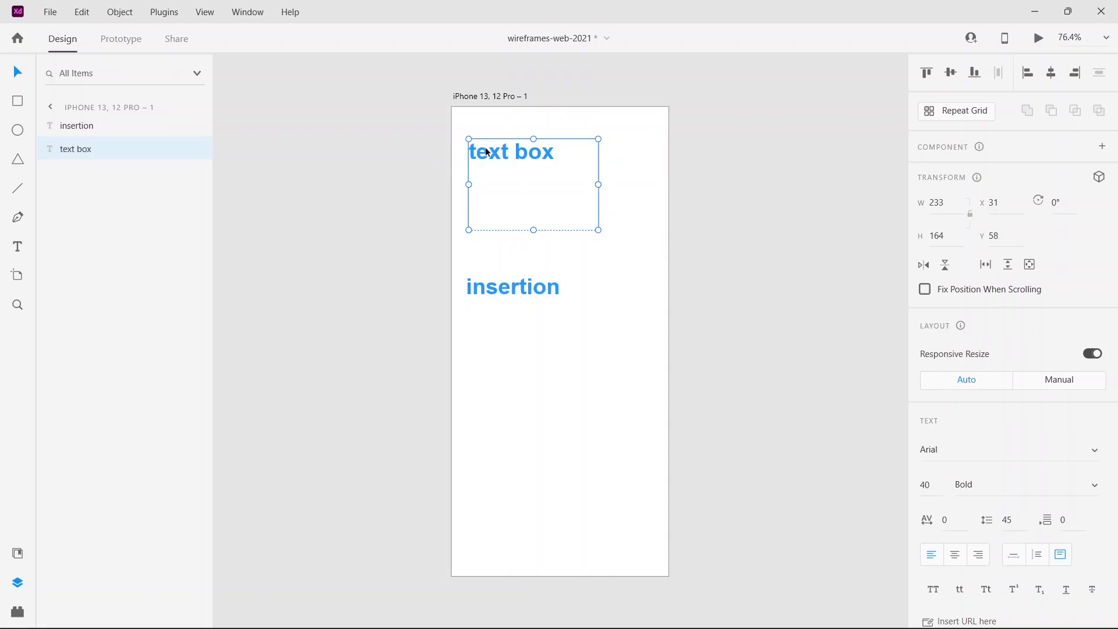
Copy the words "text box" and paste them as a second line in the same frame.
click(18, 246)
click(564, 150)
key(ctrl+c)
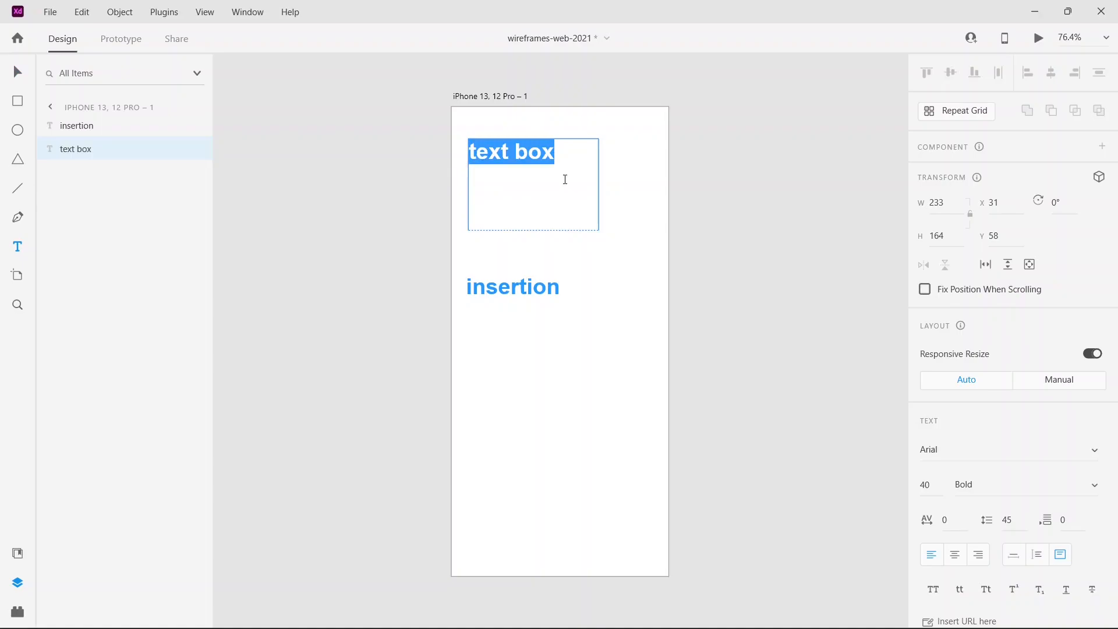
click(550, 184)
key(Return)
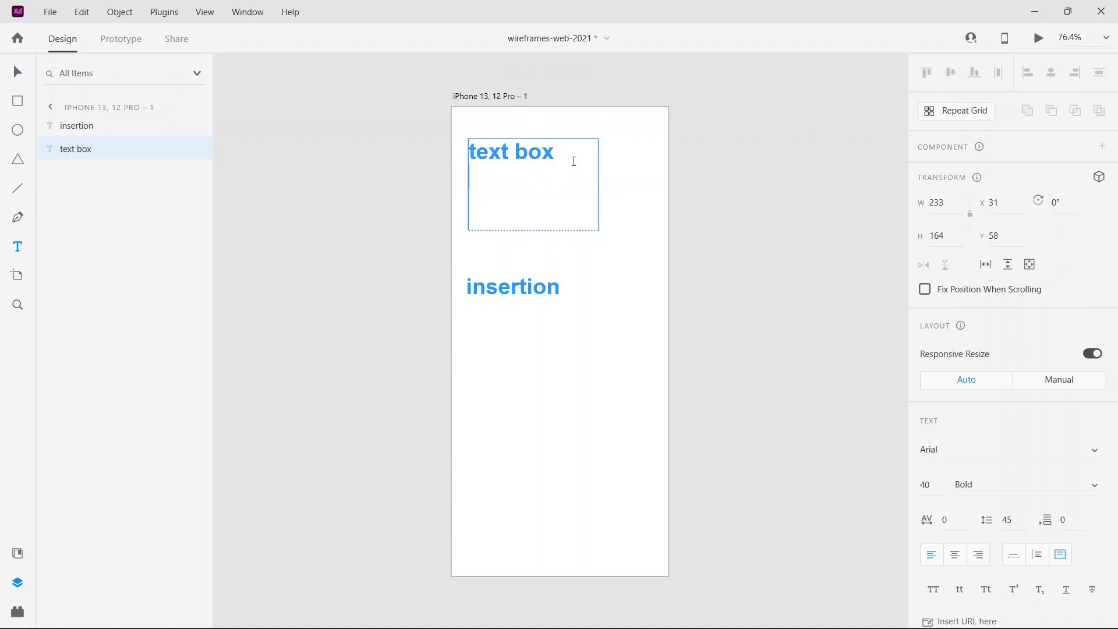
key(ctrl+v)
key(Escape)
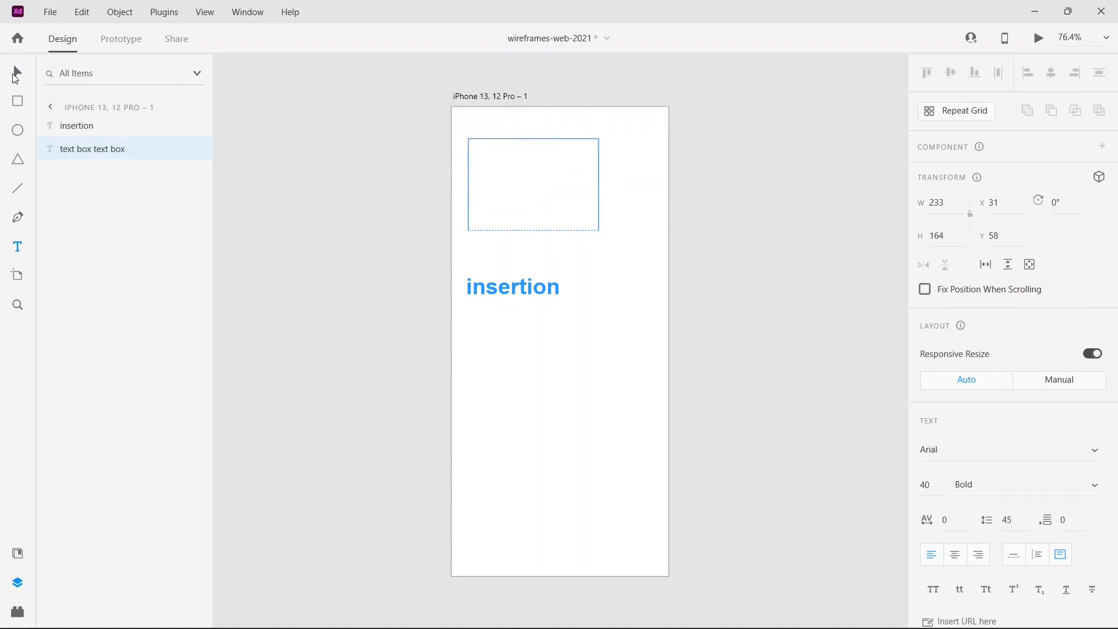
Shorten the two-line text frame to about 43 high, and extend it again to about 135.
drag(533, 231, 531, 164)
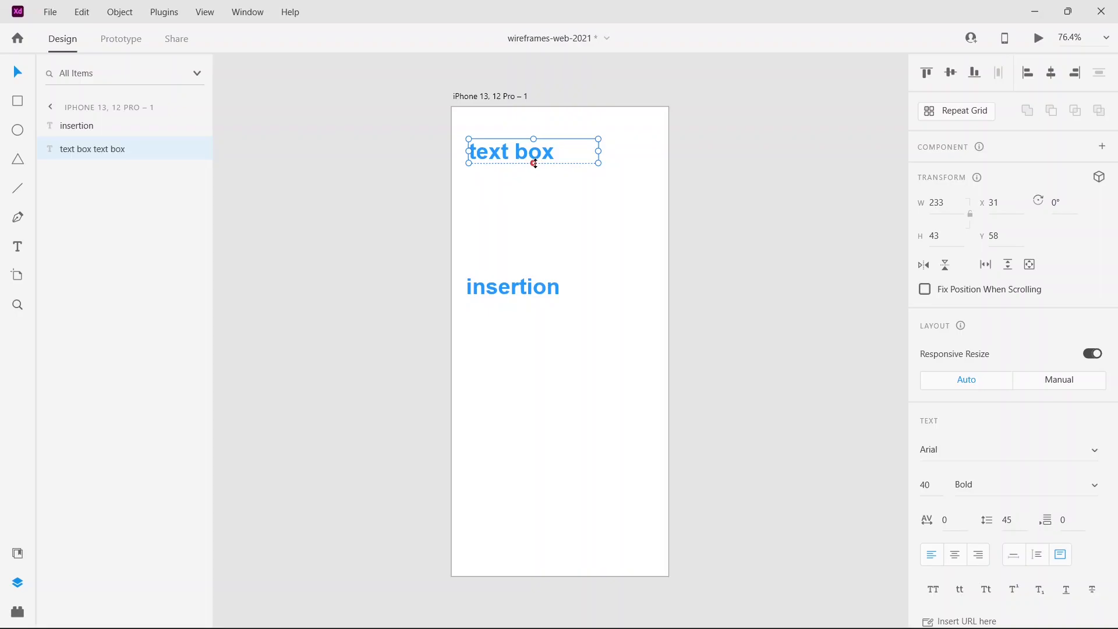
drag(534, 163, 534, 214)
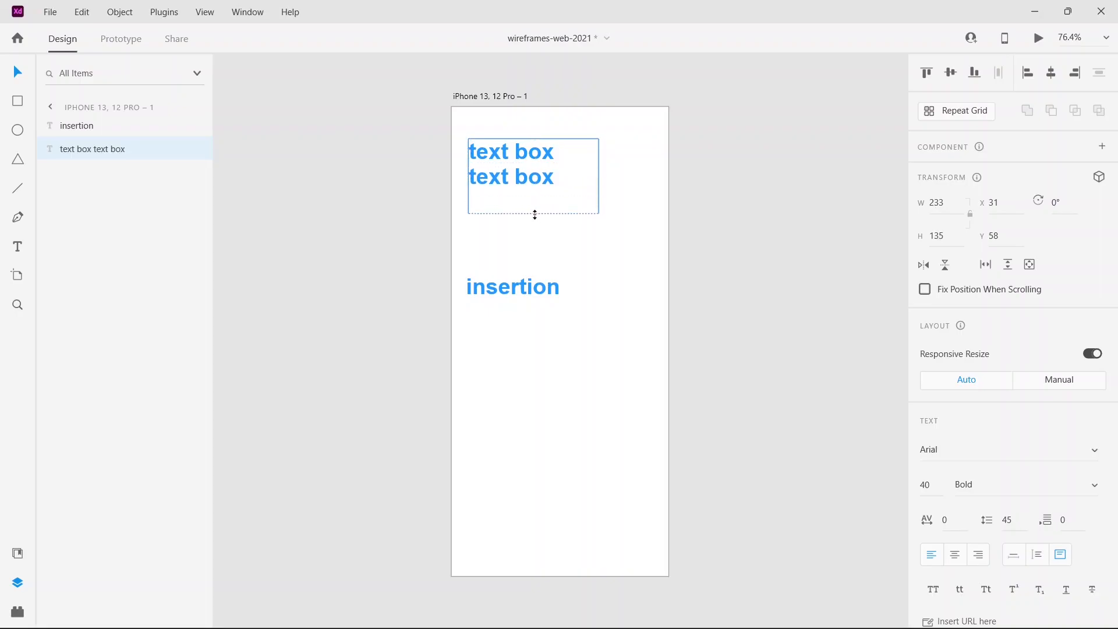
Move the "insertion" text to about X 47, Y 302 and enlarge it to about size 44.
click(501, 291)
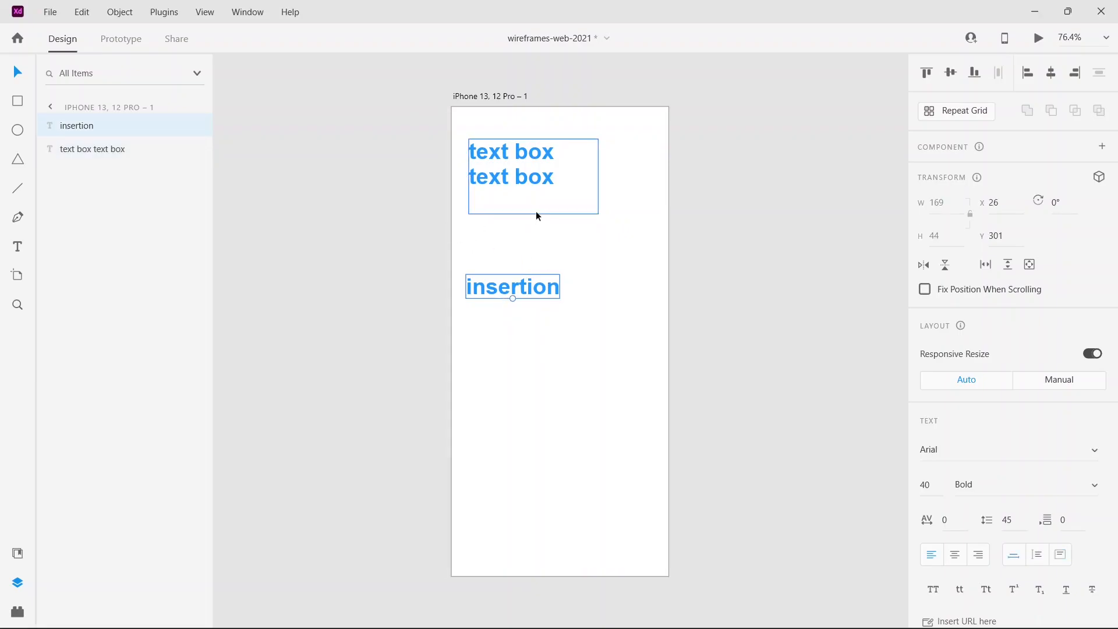
drag(520, 291, 531, 291)
click(505, 184)
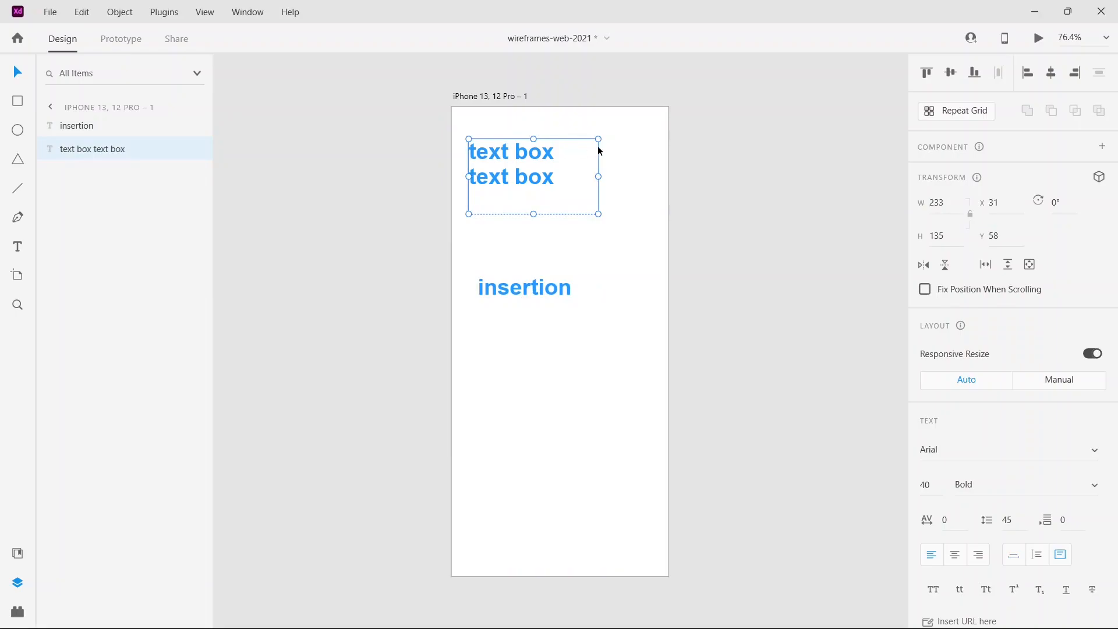
click(518, 293)
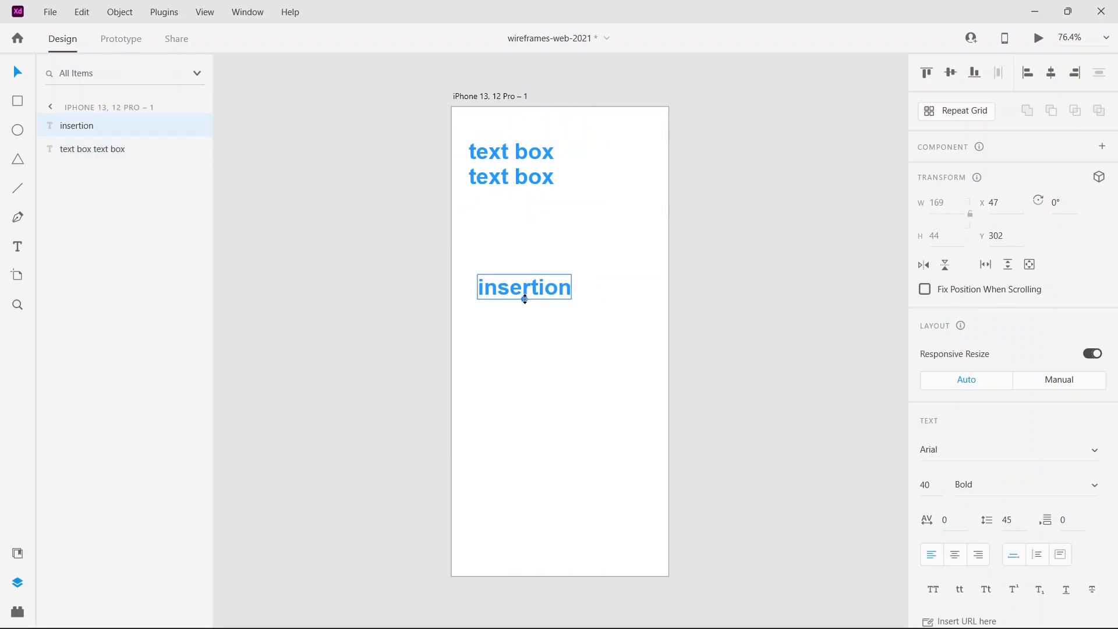
drag(525, 299, 558, 304)
Set the font size of both lines in the text box to 44.
click(18, 246)
click(530, 176)
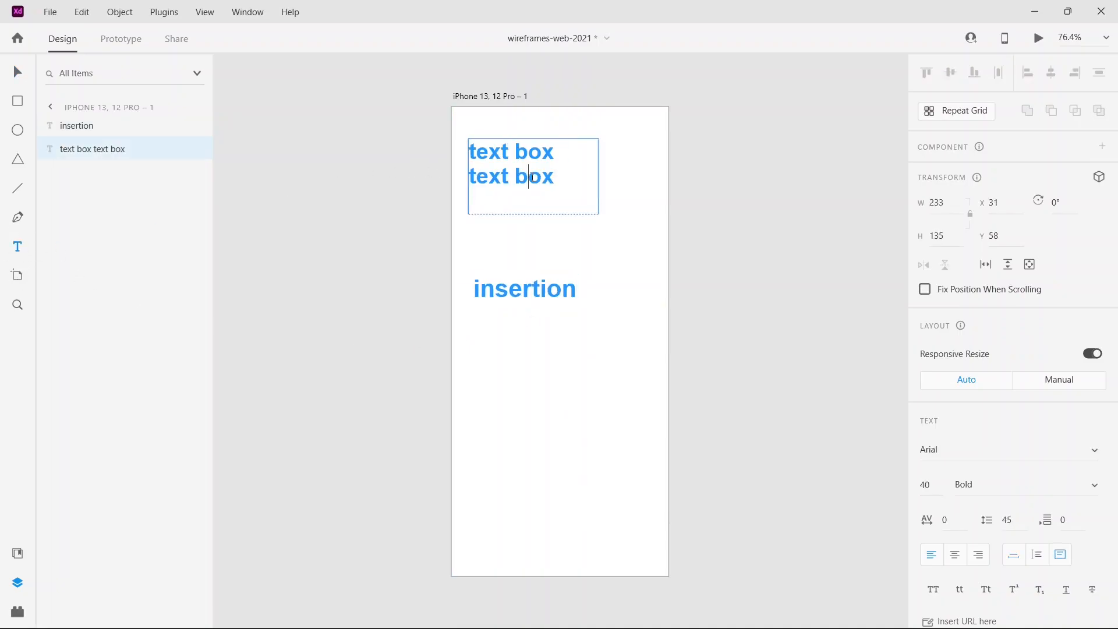
drag(563, 181, 469, 152)
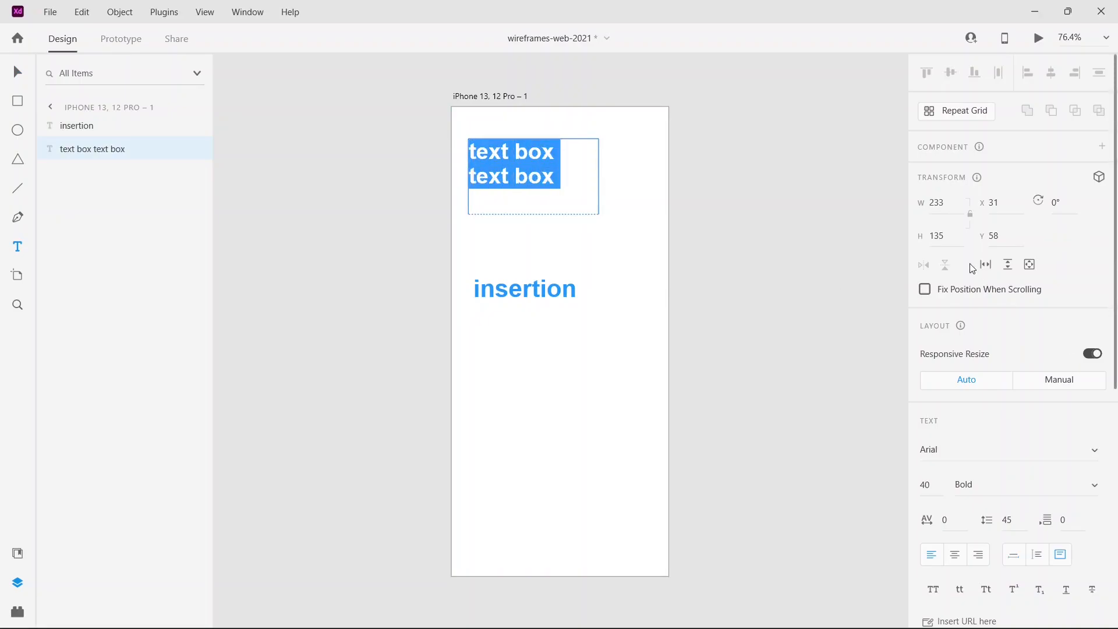
click(930, 483)
text(44)
key(Return)
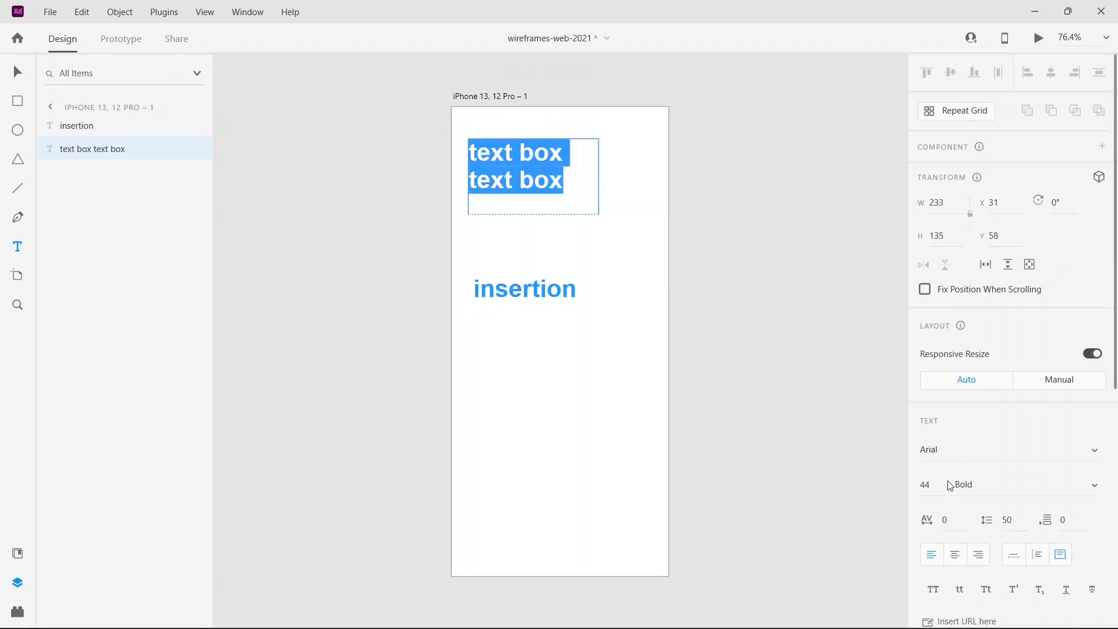
Raise the font size of both selected text box lines to 60.
click(929, 483)
key(BackSpace)
text(60)
key(Return)
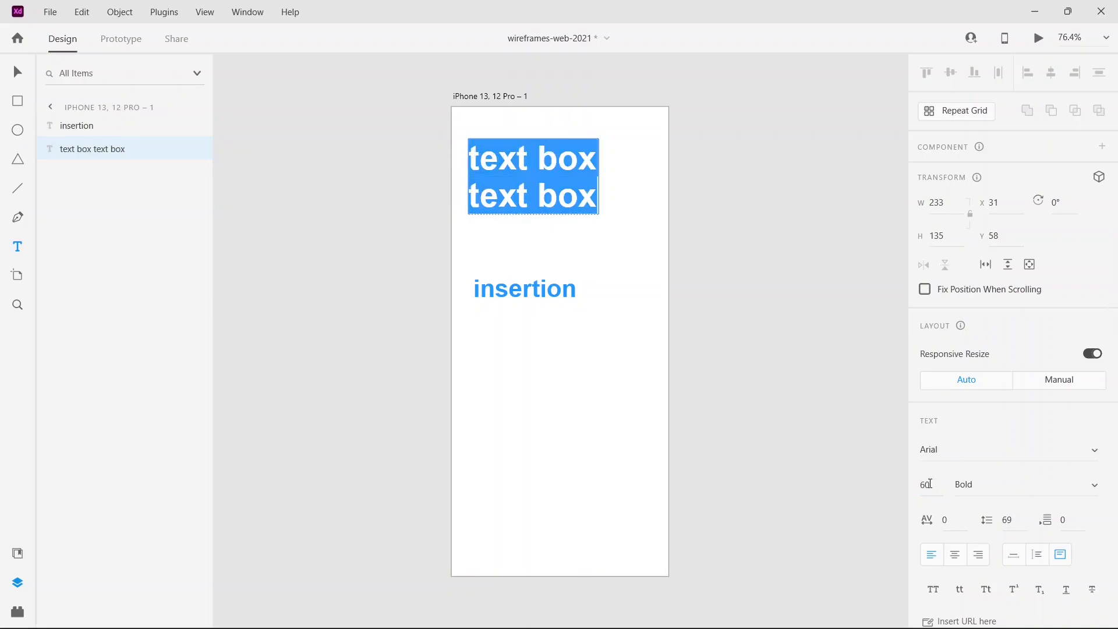
Delete the text in the upper frame, set the font size to 80 and enter "text box" again.
key(BackSpace)
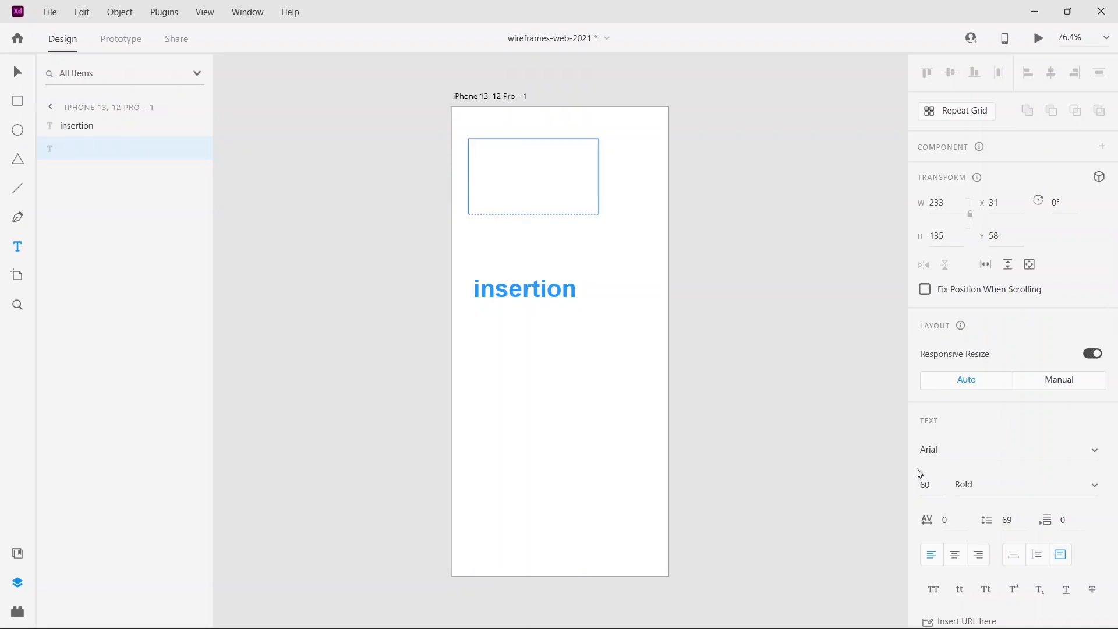
double_click(926, 486)
key(BackSpace)
text(80)
key(Return)
click(492, 155)
text(tex)
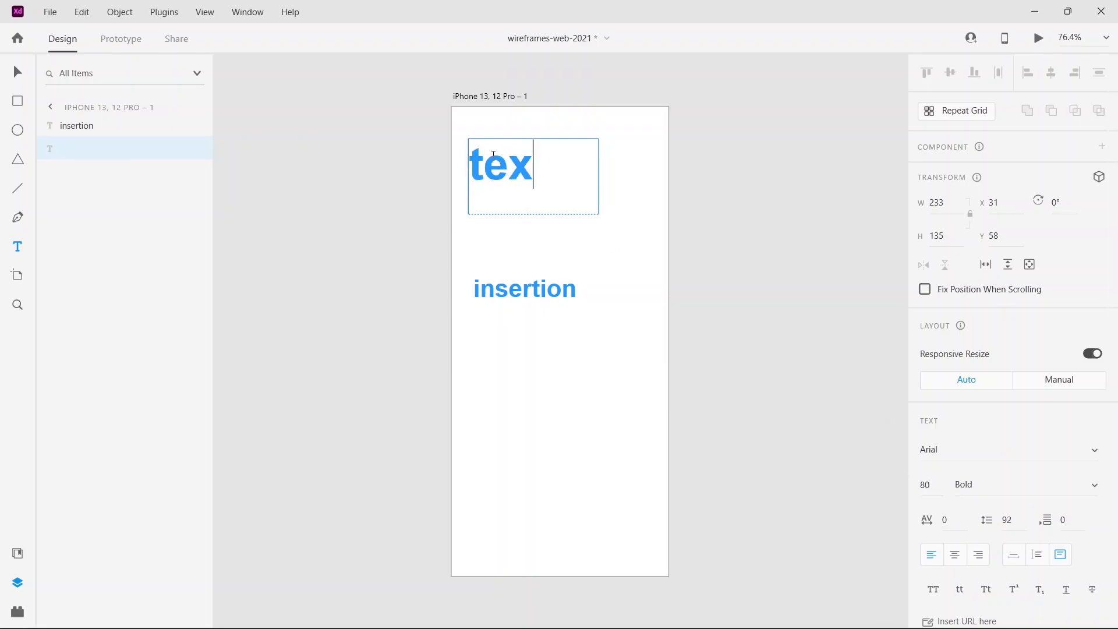
text(t box)
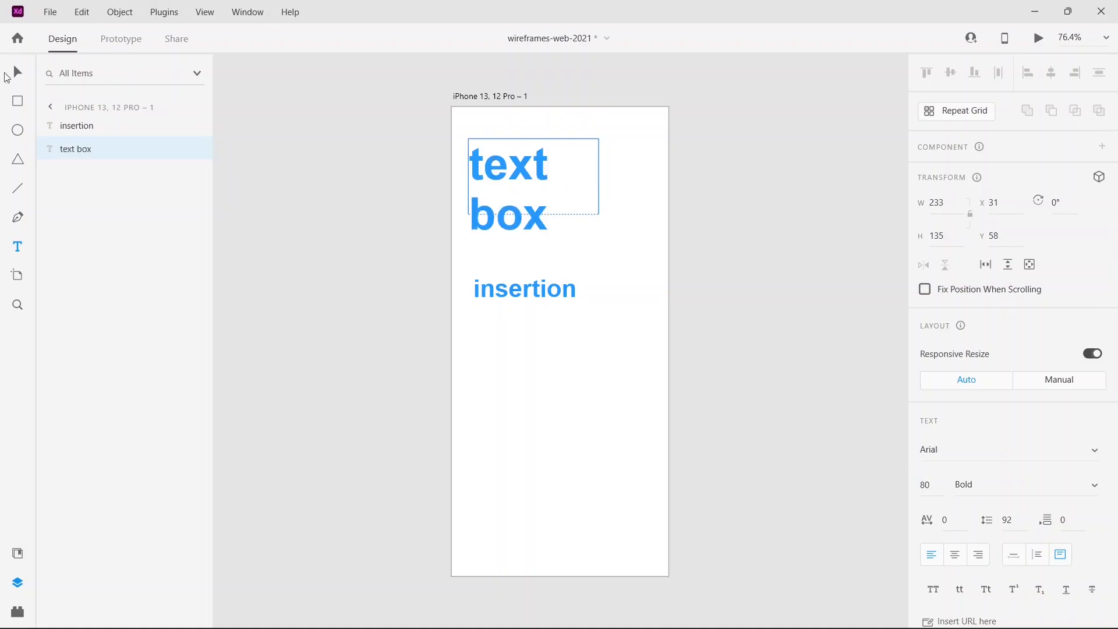
key(Escape)
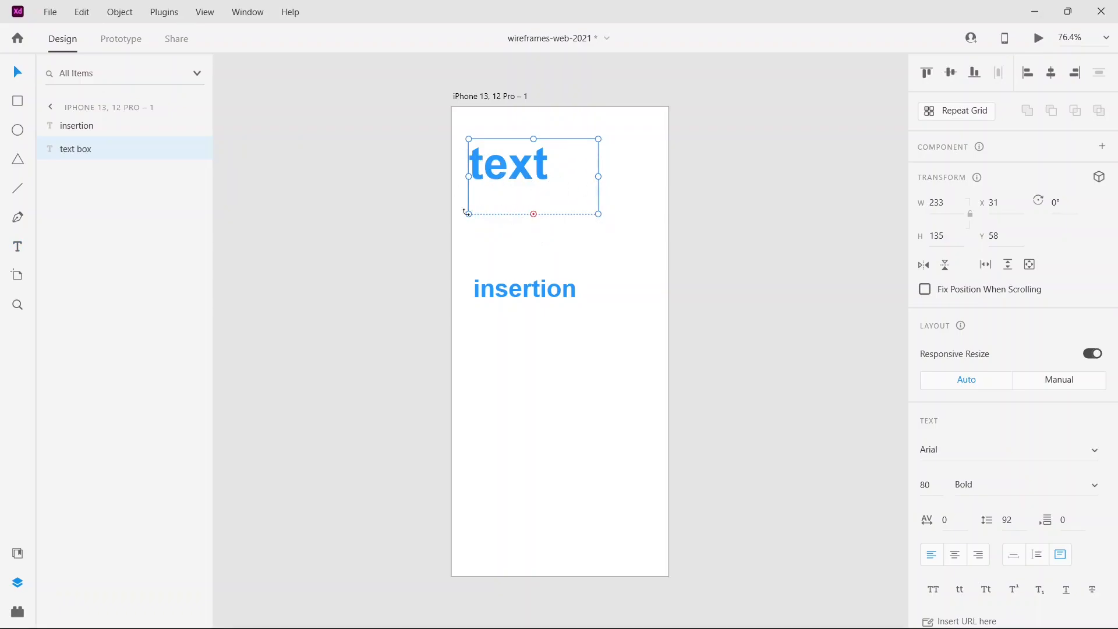
Enlarge the text box frame to about 285 × 181 so both words fit inside it.
drag(533, 214, 528, 245)
drag(599, 192, 627, 156)
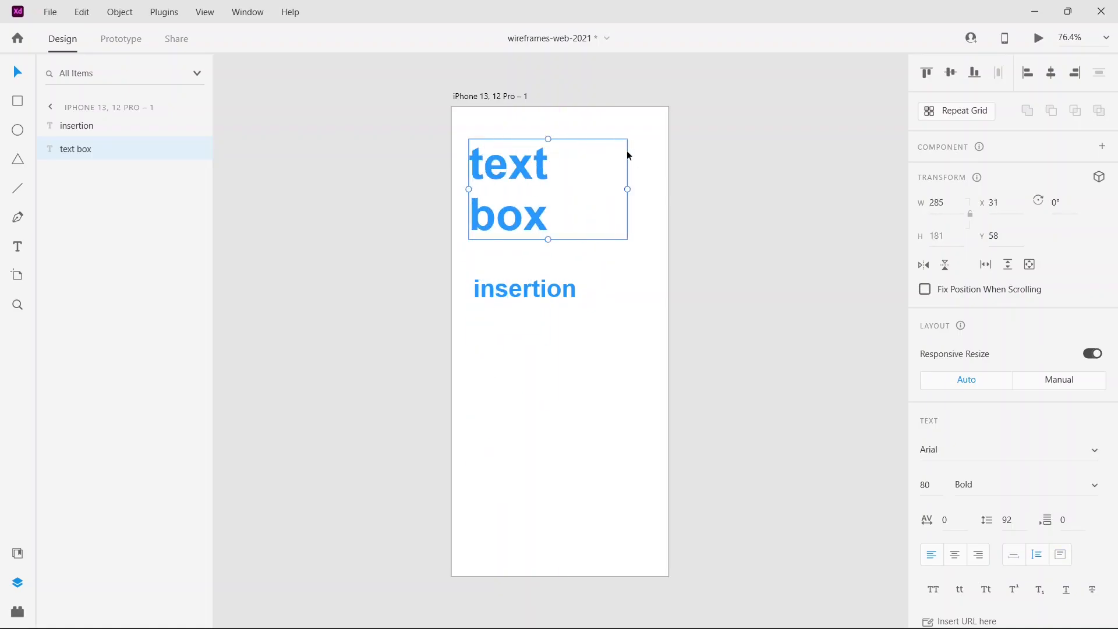
click(597, 294)
Duplicate the text box and place the copy beside the original at about X 374, Y 58.
click(542, 212)
key(ctrl+d)
drag(555, 234, 720, 214)
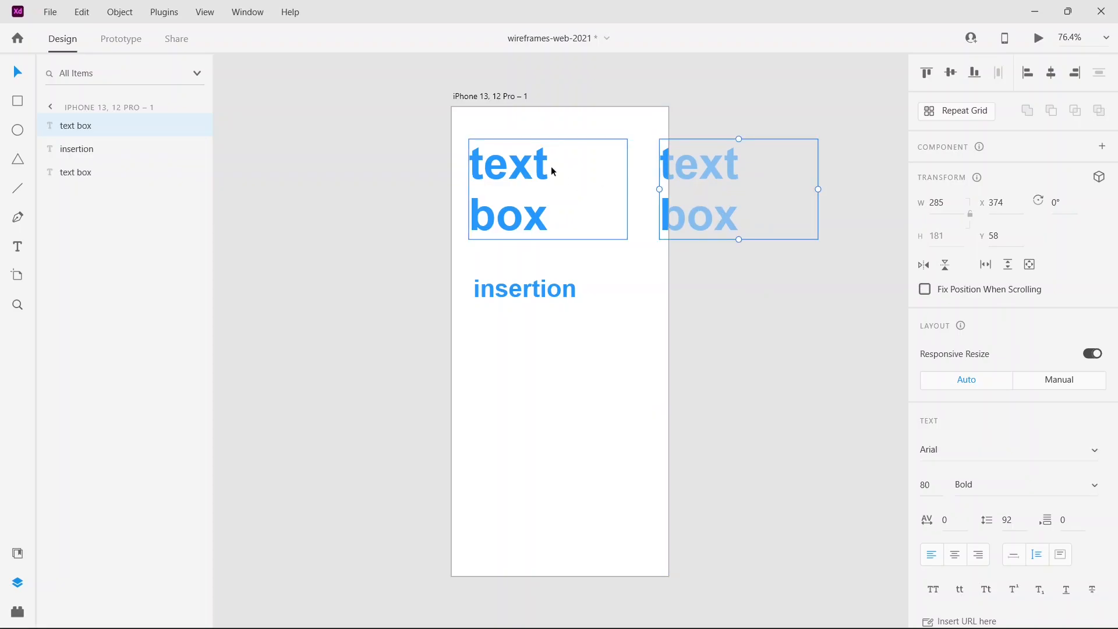
Duplicate the "insertion" text and place the copy beside the original at about X 366, Y 302.
click(523, 300)
key(ctrl+d)
drag(523, 302, 704, 282)
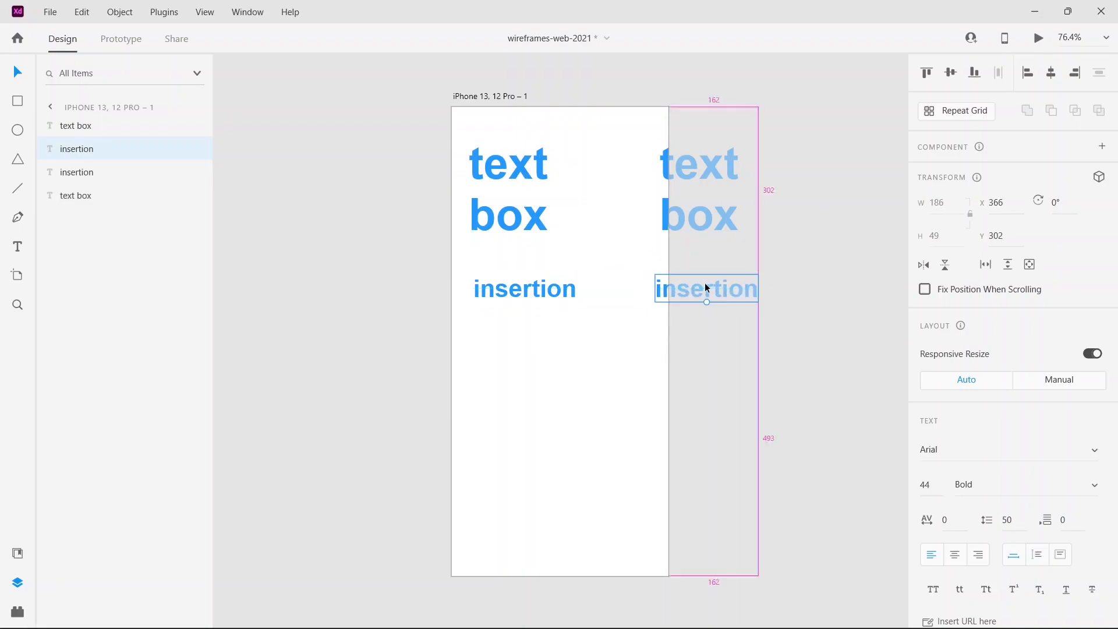
Move the copies of both texts below the originals in the lower half of the artboard.
drag(811, 329, 656, 156)
drag(724, 247, 606, 315)
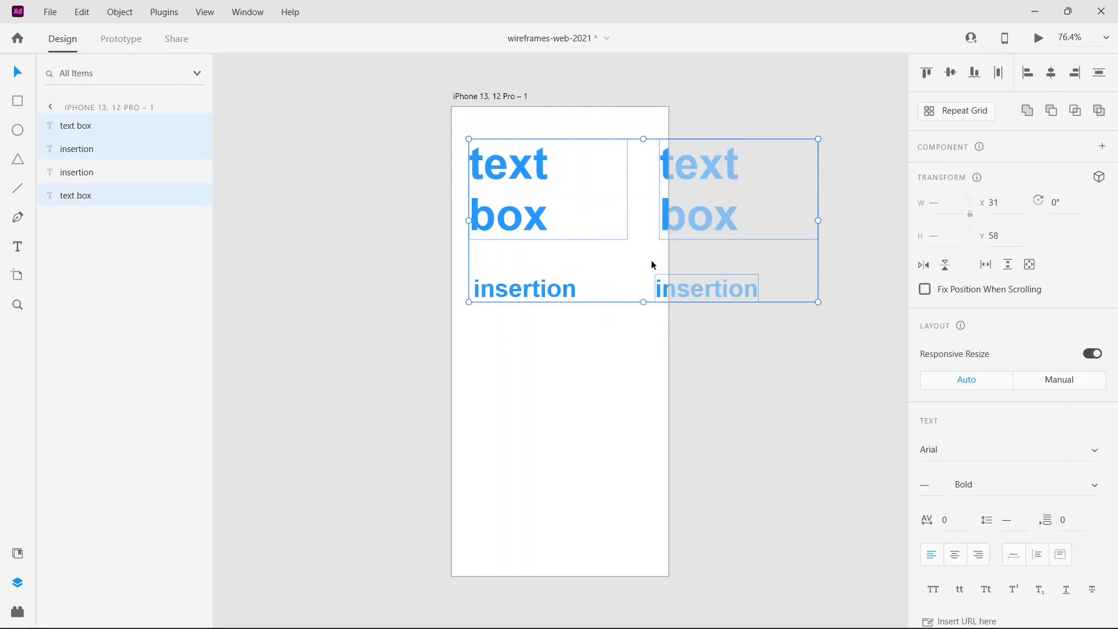
drag(693, 313, 482, 419)
click(642, 309)
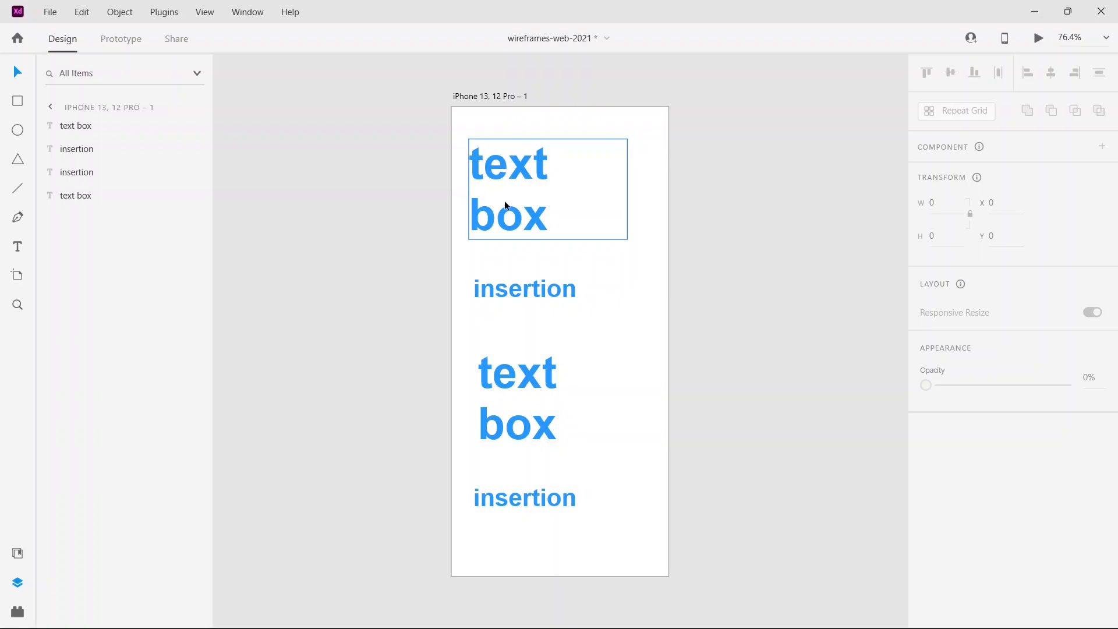
Try out a Repeat Grid on the upper text box, extending it sideways and downward, and revert it to plain text.
click(509, 169)
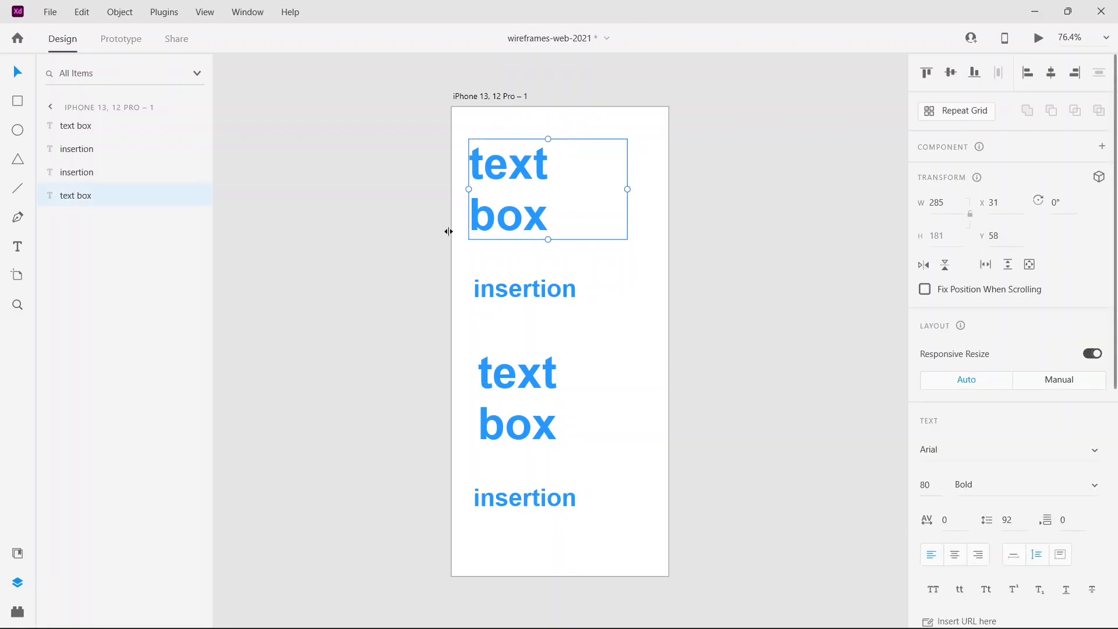
click(979, 115)
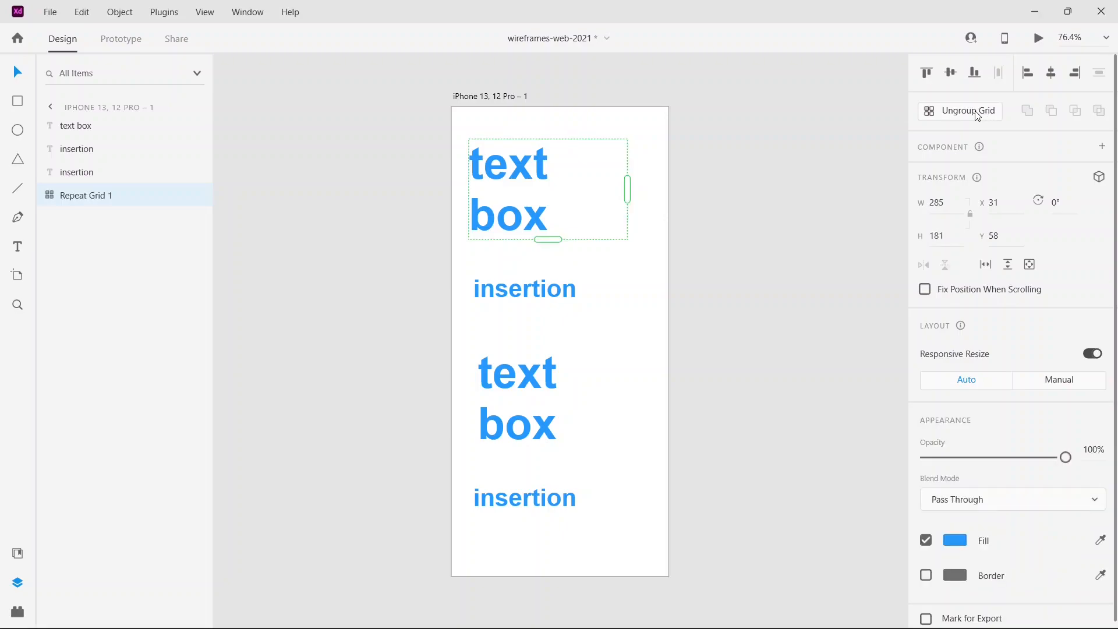
click(954, 118)
click(963, 113)
drag(627, 189, 839, 189)
mouse_move(653, 238)
mouse_down()
mouse_move(654, 474)
mouse_move(655, 258)
mouse_up()
key(ctrl+z)
key(ctrl+z)
key(ctrl+shift+g)
Try out a Repeat Grid on the upper "insertion" text, extending it downward and sideways, and undo it.
click(563, 280)
click(955, 111)
drag(525, 301, 527, 359)
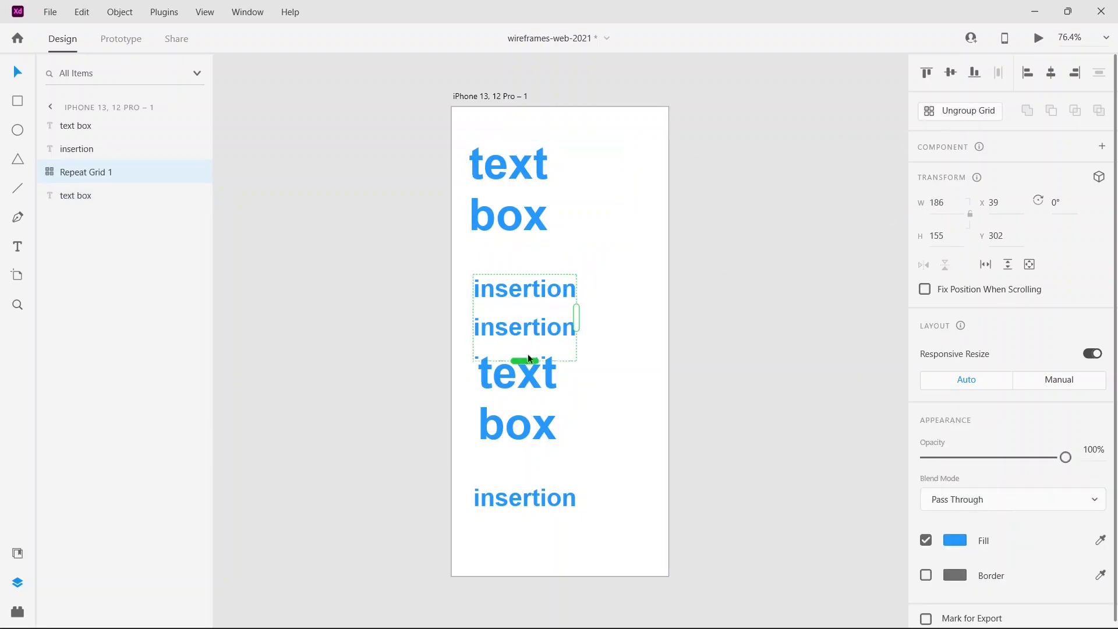
drag(579, 317, 672, 311)
key(ctrl+z)
key(ctrl+z)
key(ctrl+z)
key(Escape)
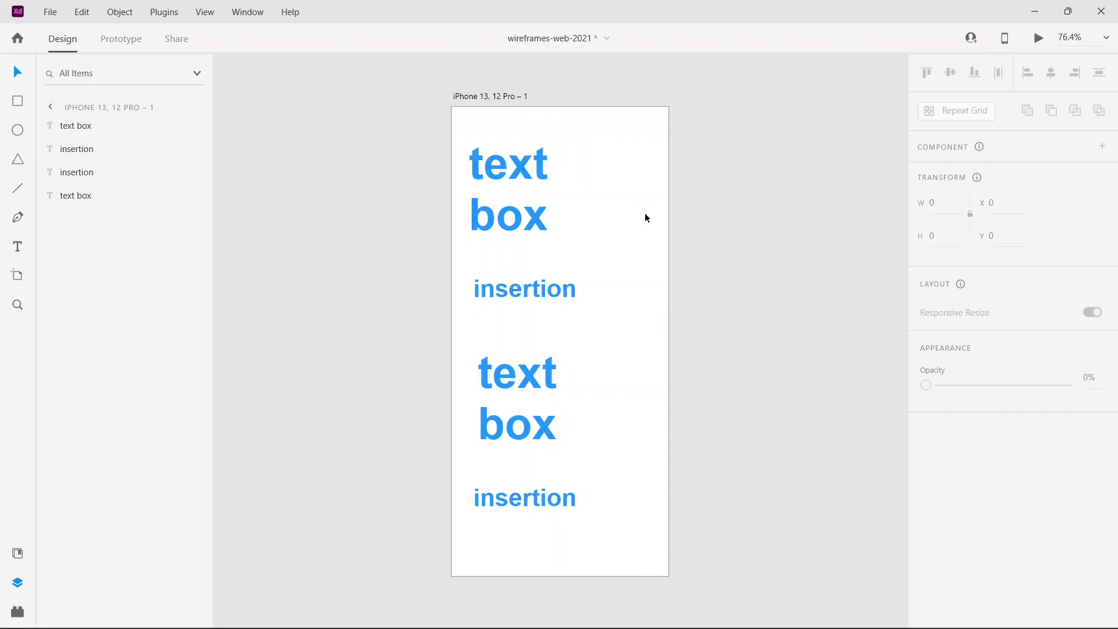
Select the upper text box and try the fonts Complex and CommercialScript BT on it.
click(491, 190)
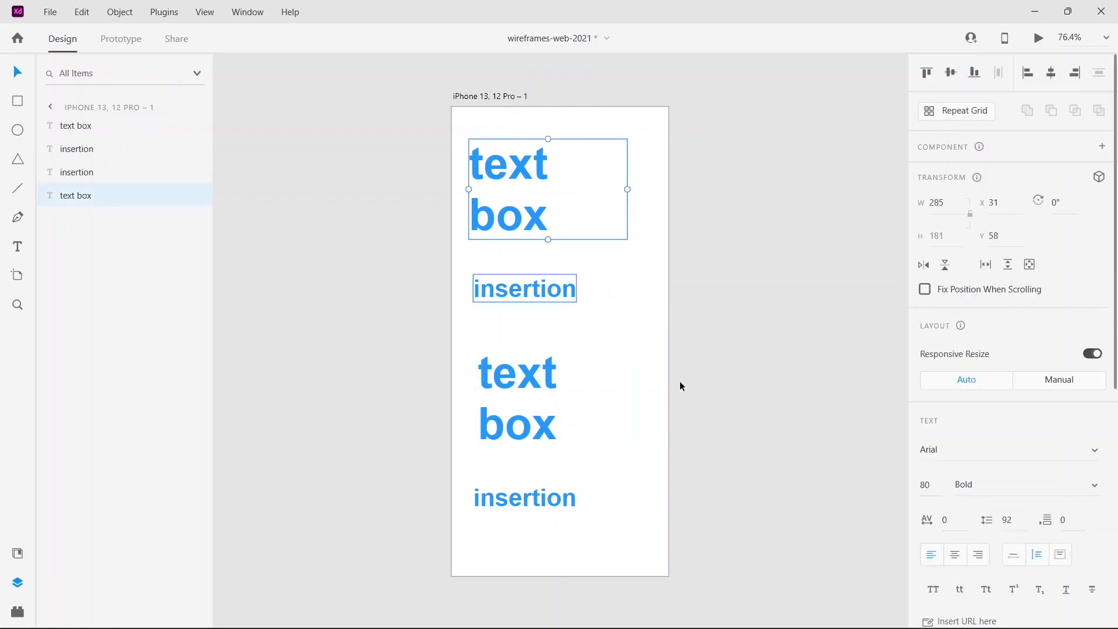
click(1099, 450)
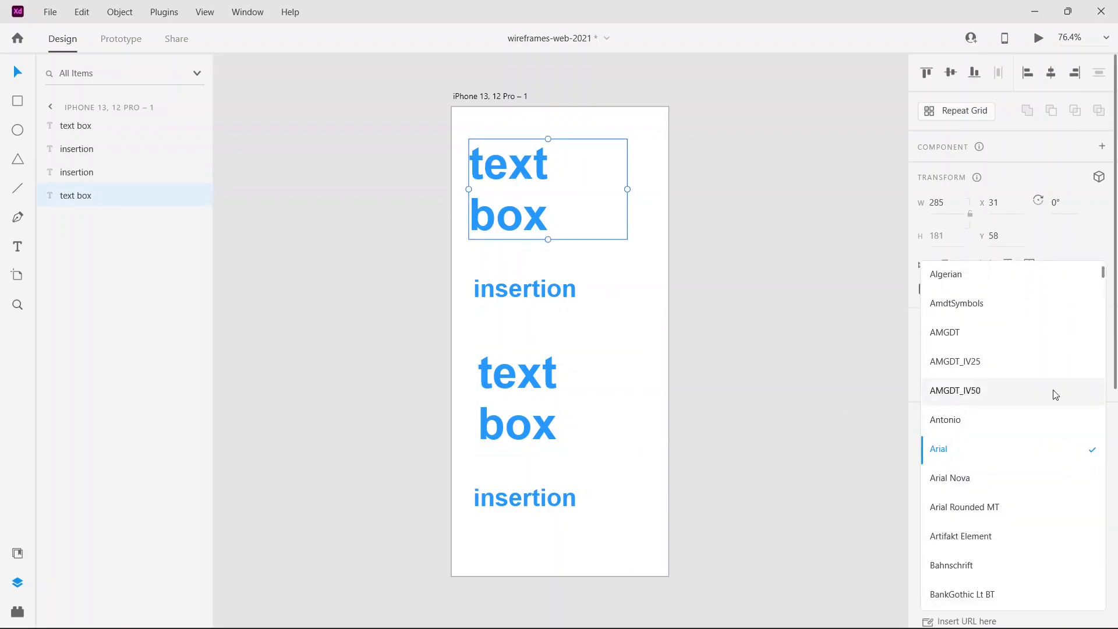
scroll(1005, 332, up, 2)
scroll(1013, 343, down, 2)
scroll(1006, 332, down, 10)
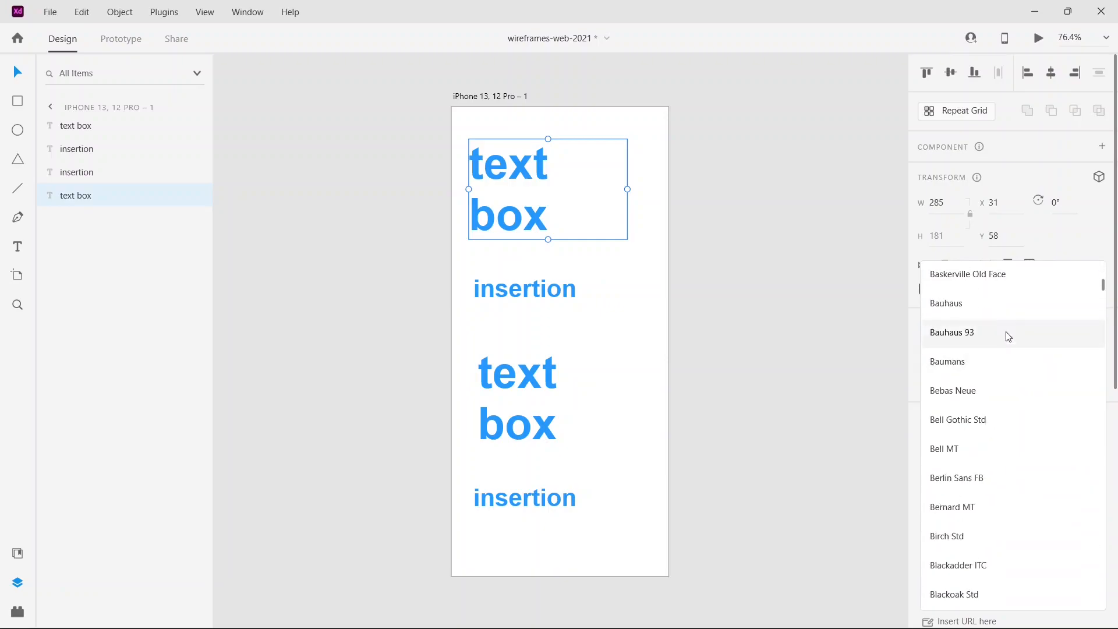
scroll(1007, 402, down, 10)
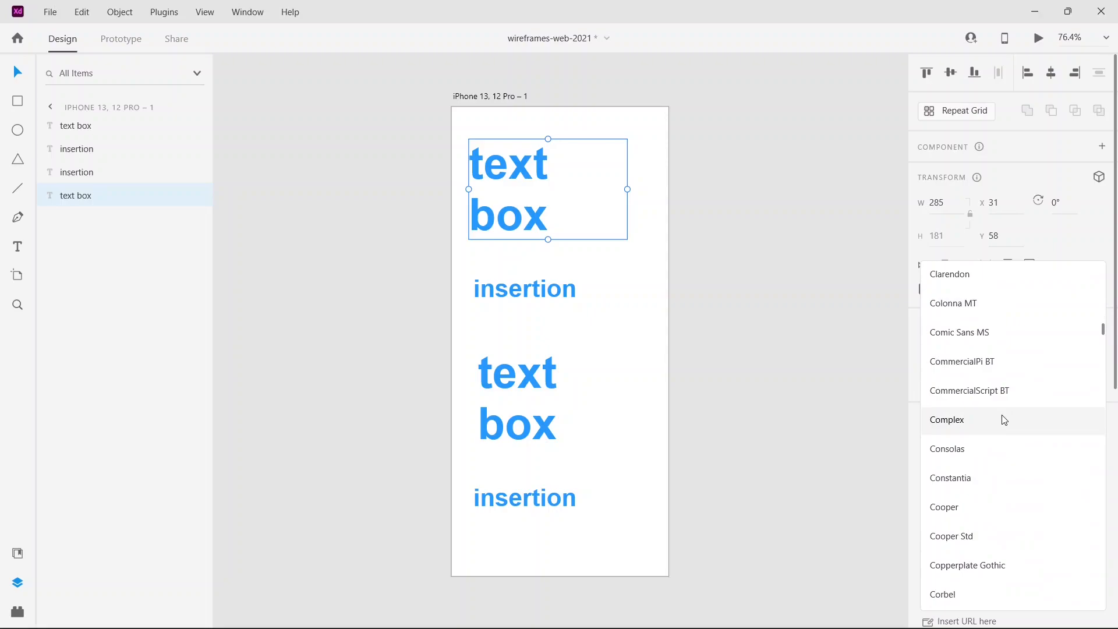
click(1001, 420)
click(1028, 450)
click(1095, 451)
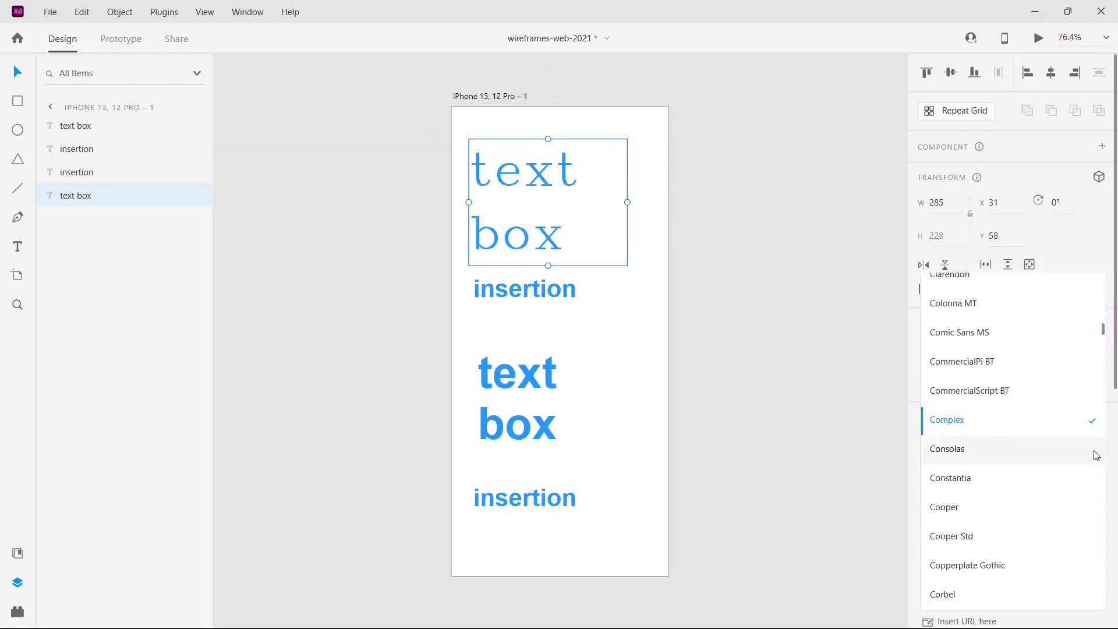
click(1020, 392)
Try the fonts Bodoni MT Poster and Blooming Elegant Sans on the upper text box.
click(1095, 452)
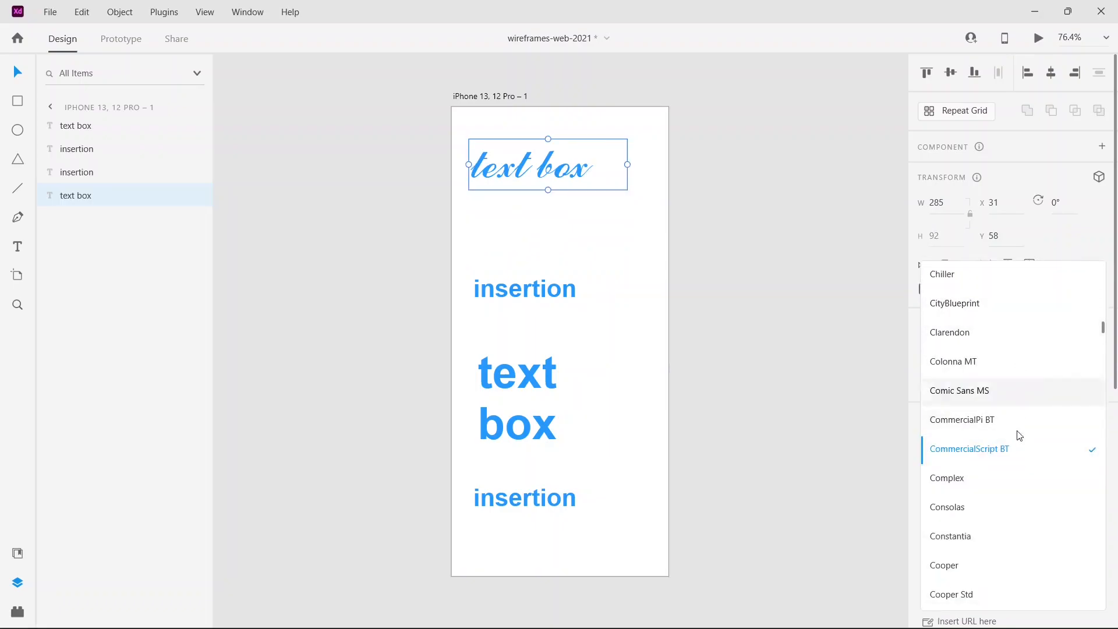
scroll(1002, 355, up, 4)
scroll(1002, 355, up, 8)
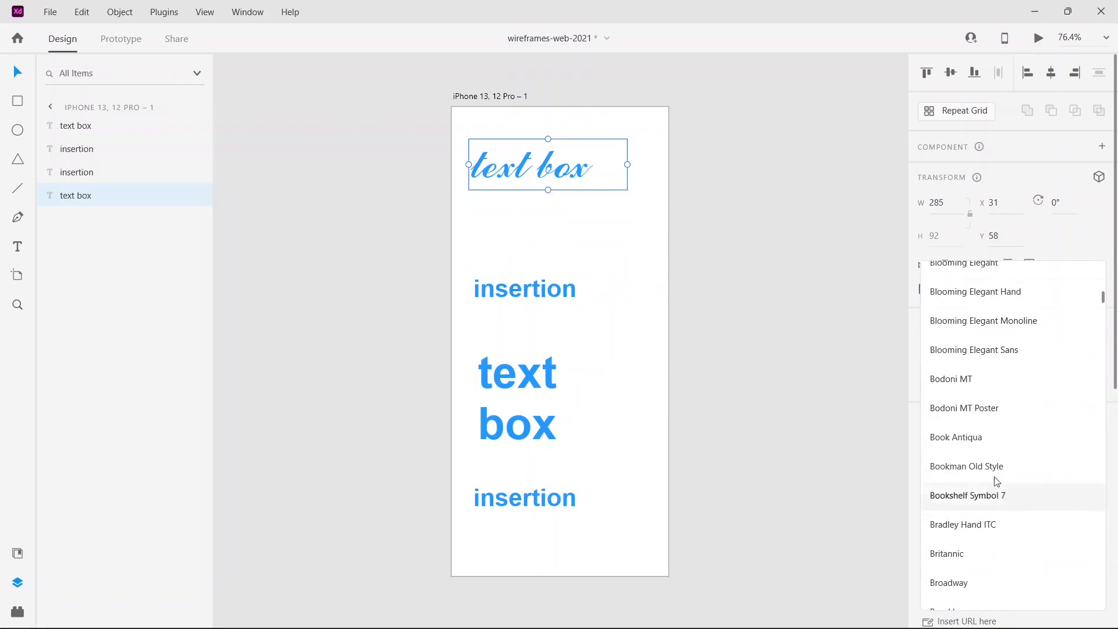
click(990, 411)
click(1095, 453)
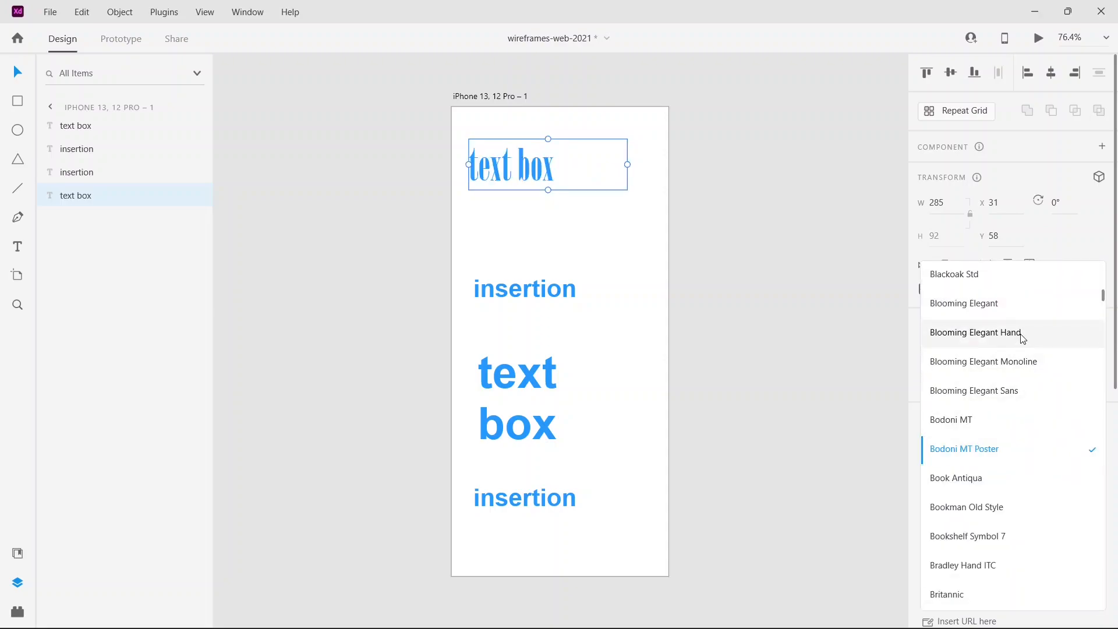
click(995, 396)
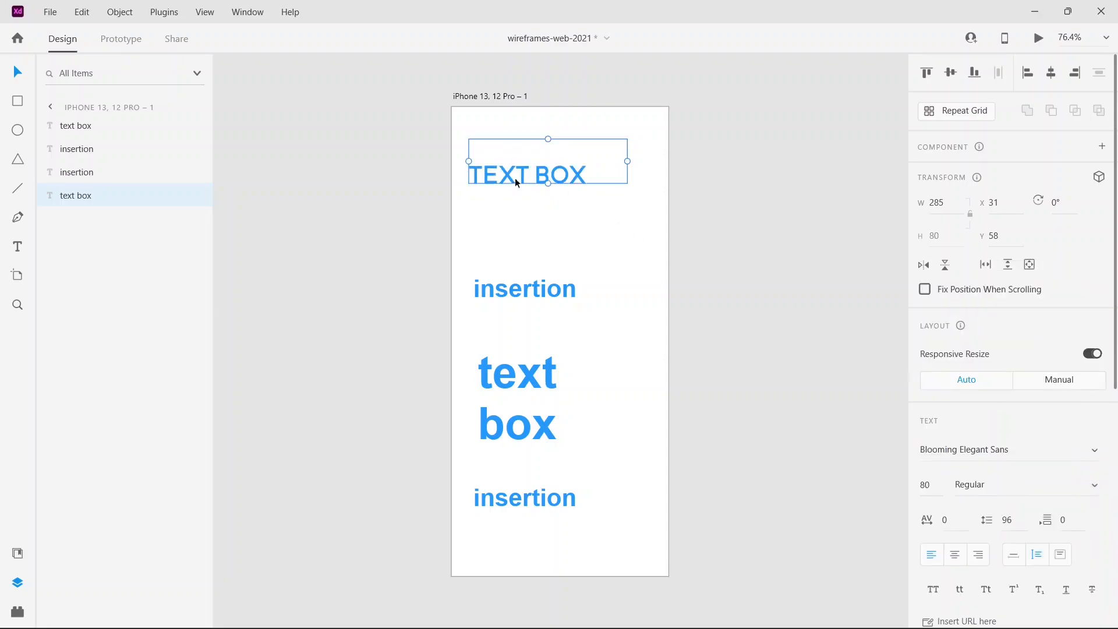
Try the fonts Bookshelf Symbol 7 and Bradley Hand ITC on the upper text box.
click(1095, 451)
scroll(1040, 424, down, 1)
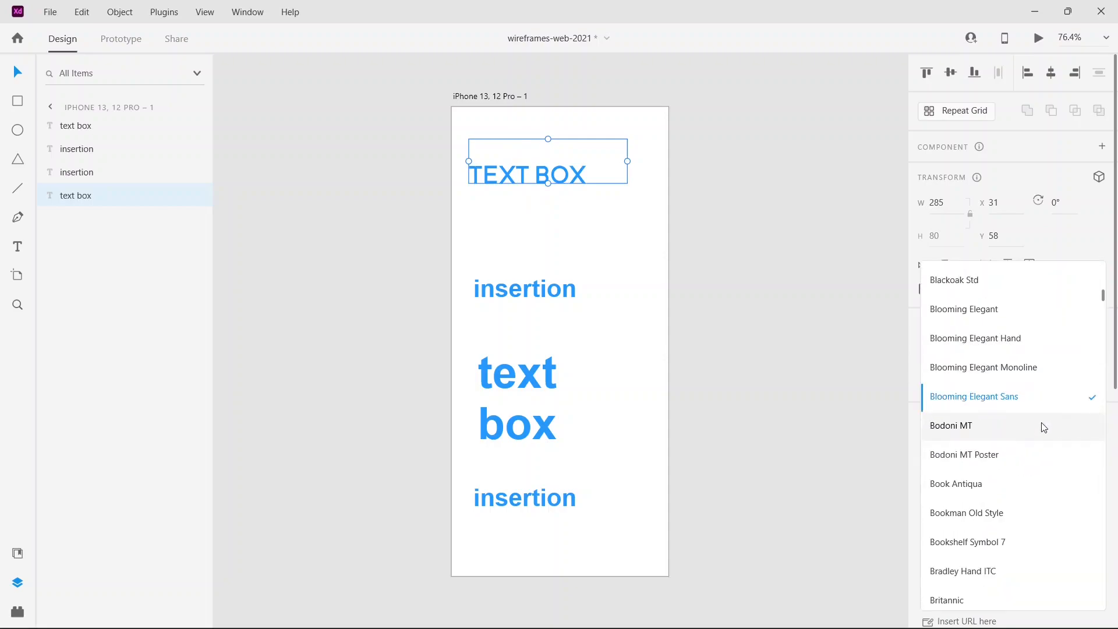
click(1023, 542)
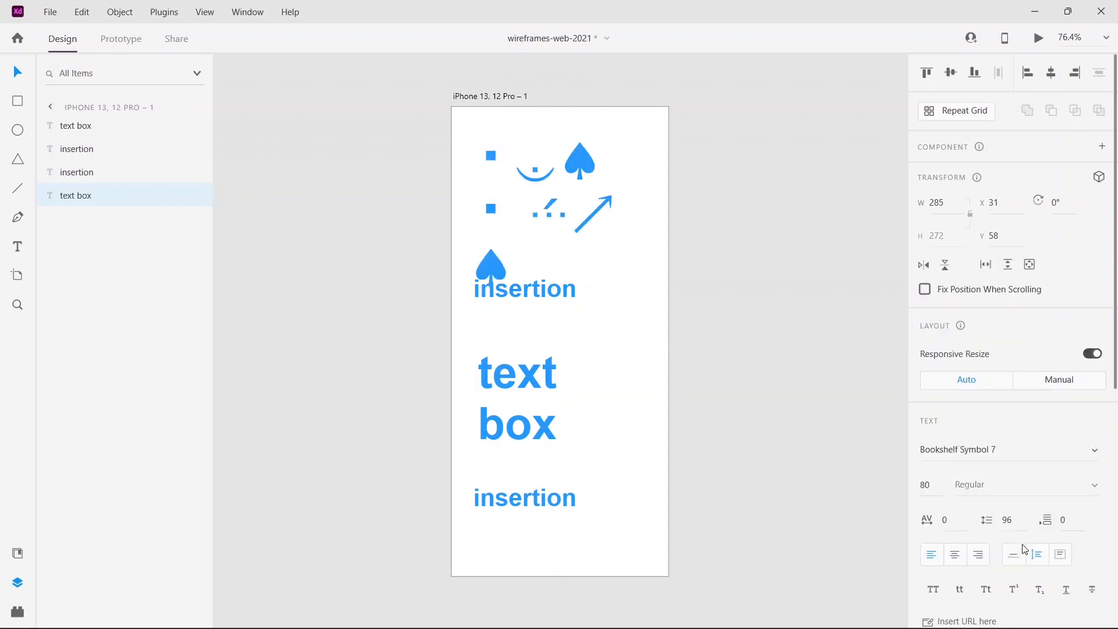
click(1094, 450)
click(1050, 486)
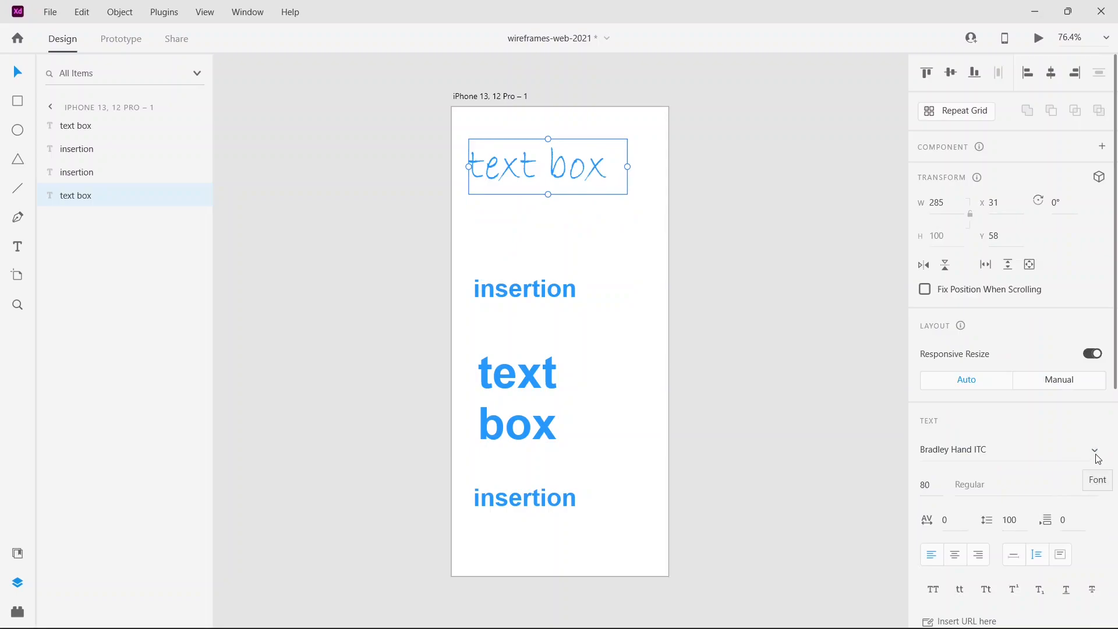
Set the upper text box's font to Britannic.
click(1096, 457)
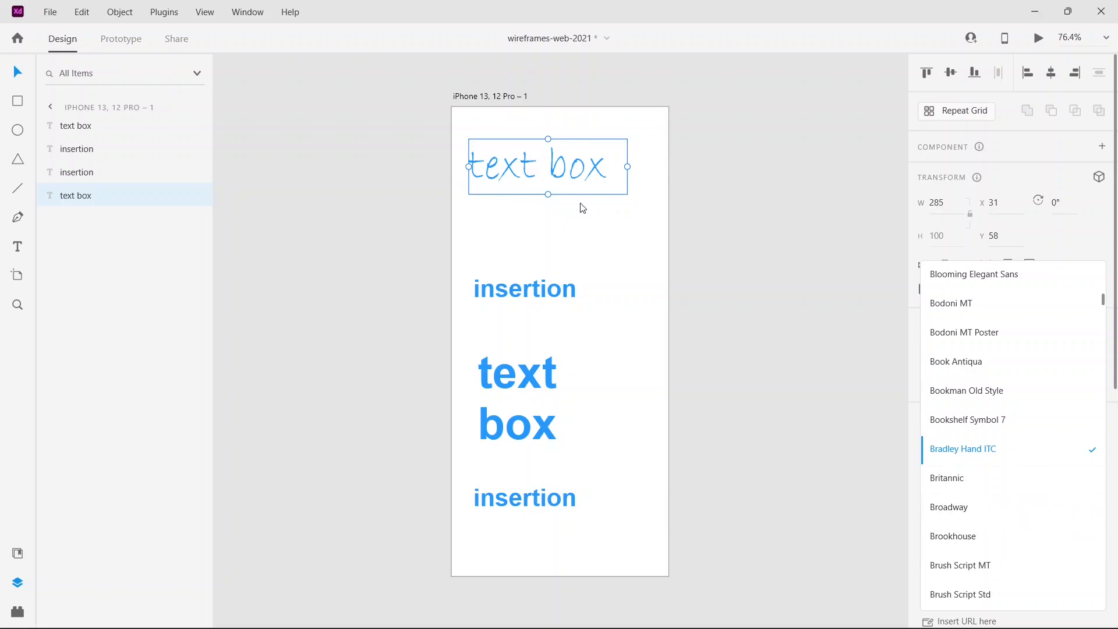
click(993, 484)
click(589, 184)
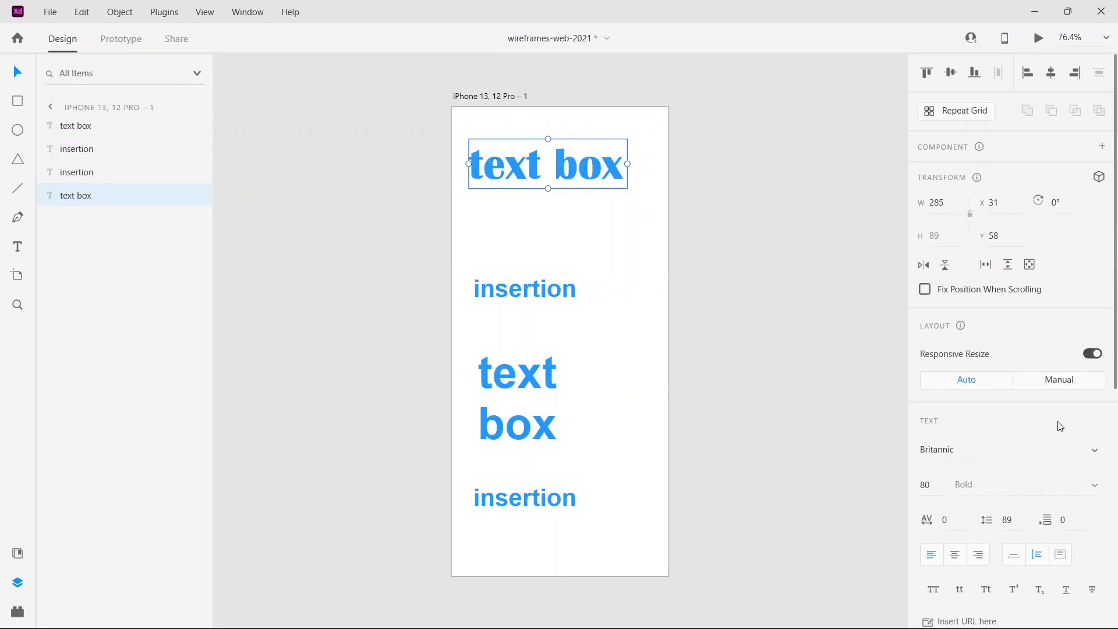
Look through the available fonts down to the end of the list, keeping the current font.
click(1094, 451)
scroll(988, 409, down, 10)
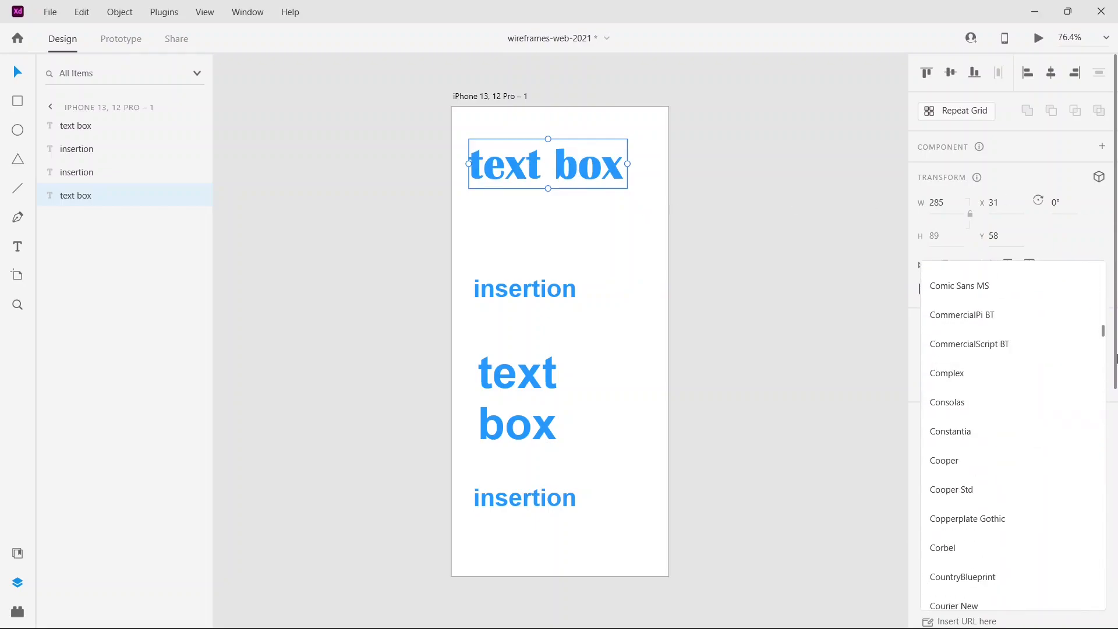
drag(1102, 336, 1102, 594)
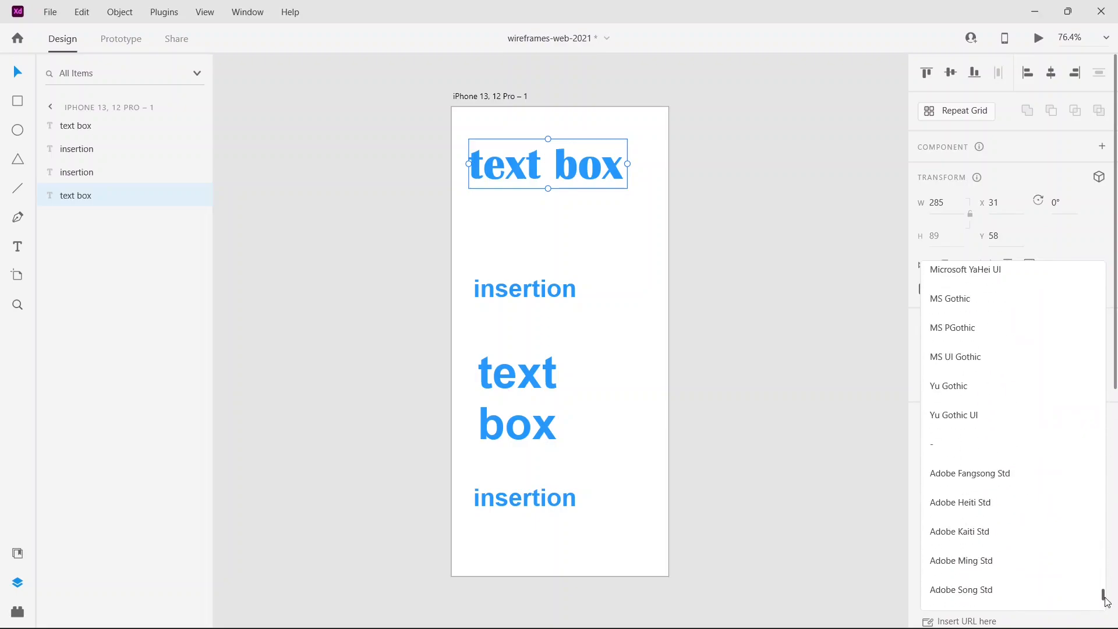
click(818, 344)
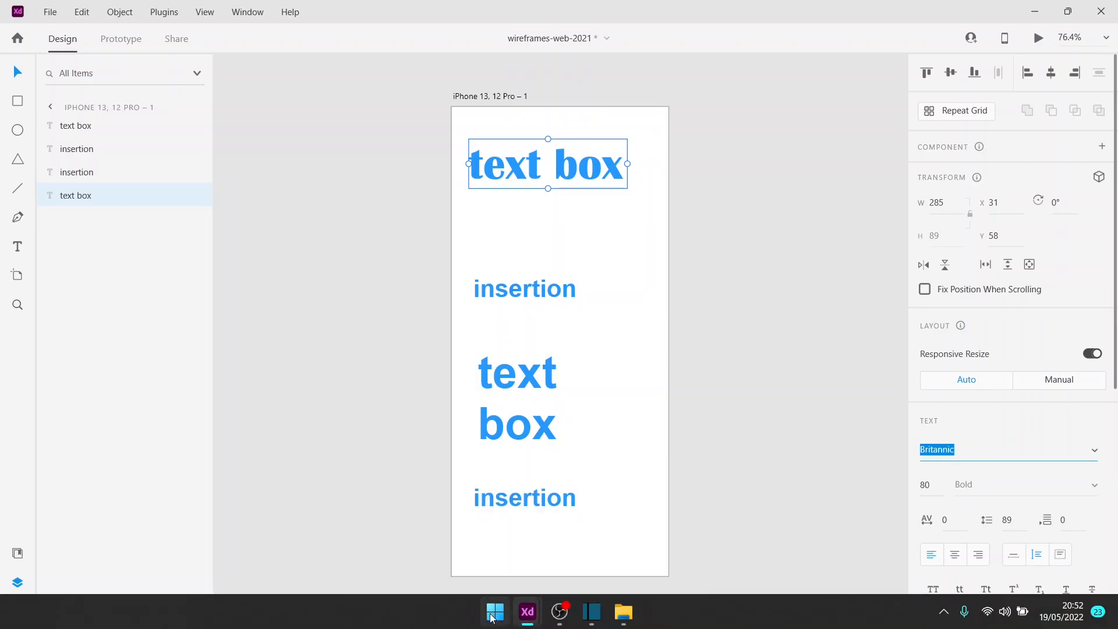
Open Google Chrome and search Google for "free font download".
click(495, 611)
click(510, 96)
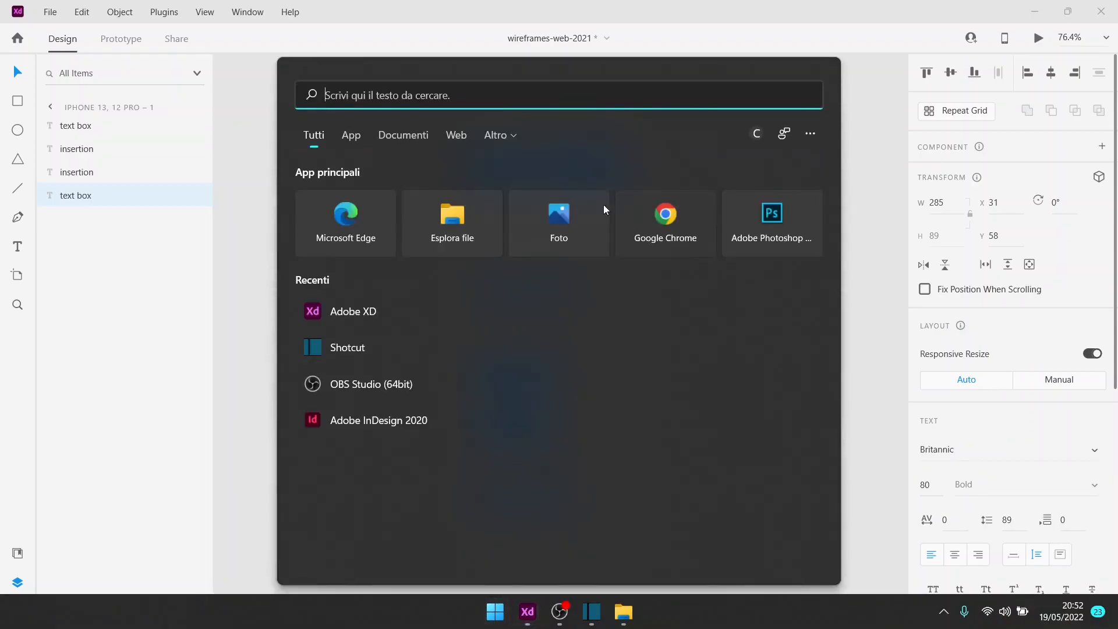
click(666, 221)
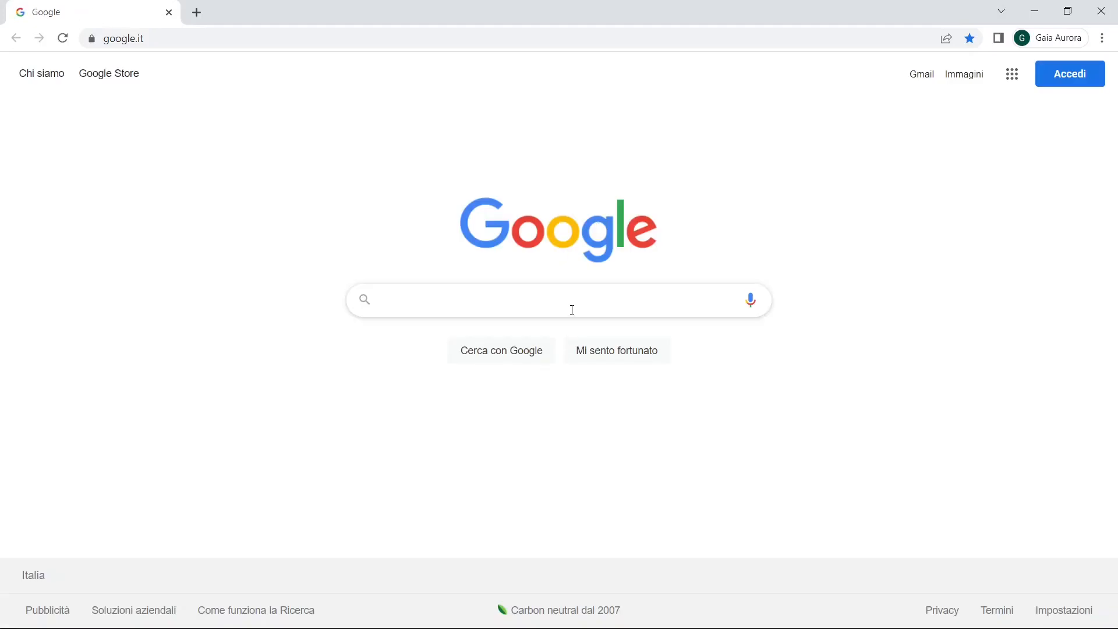
click(572, 309)
text(free )
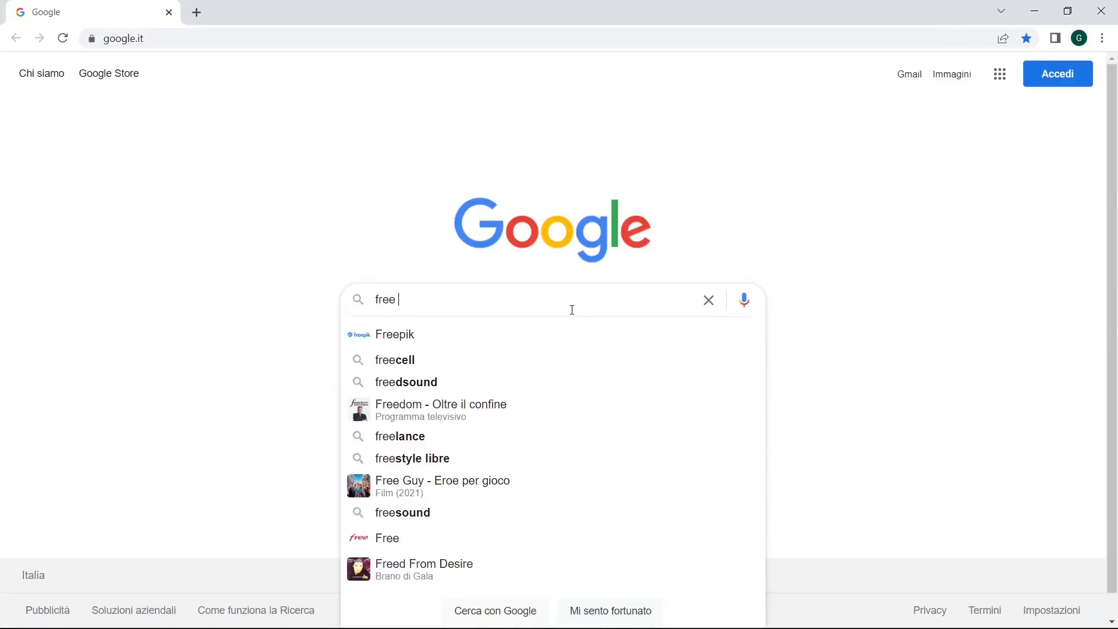
text(font)
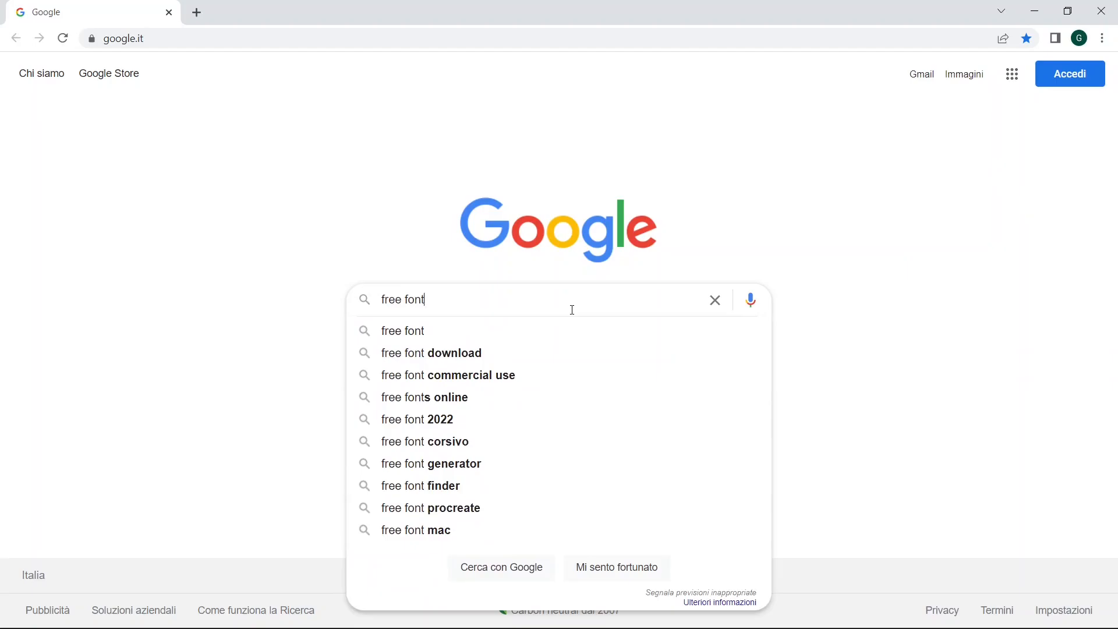
click(539, 352)
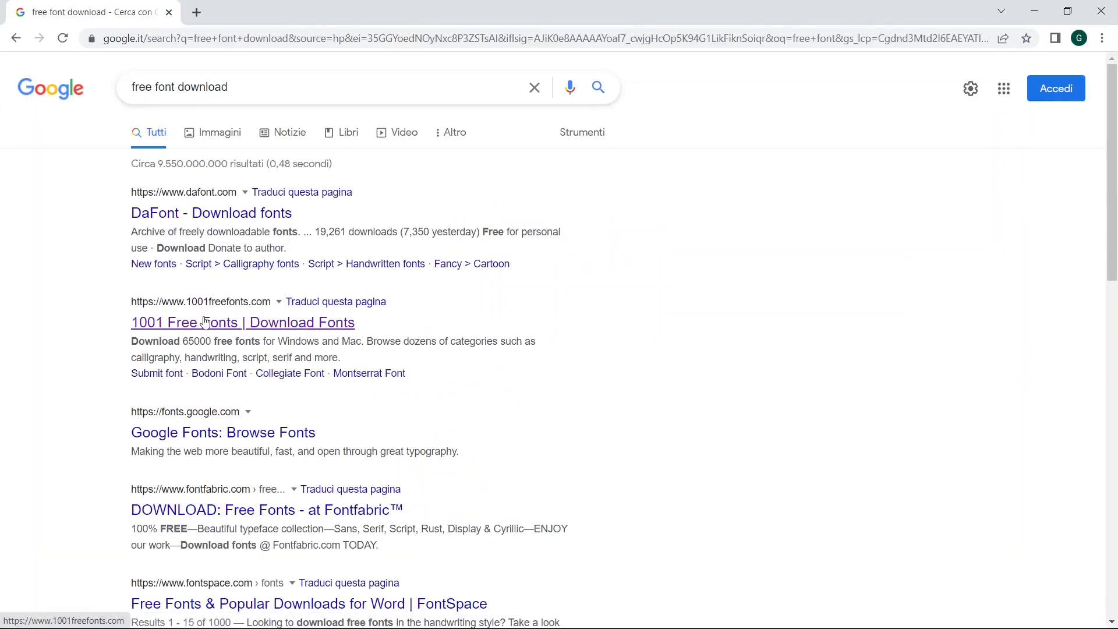
Open the 1001 Free Fonts website from the results and browse its downloadable new fonts.
click(205, 322)
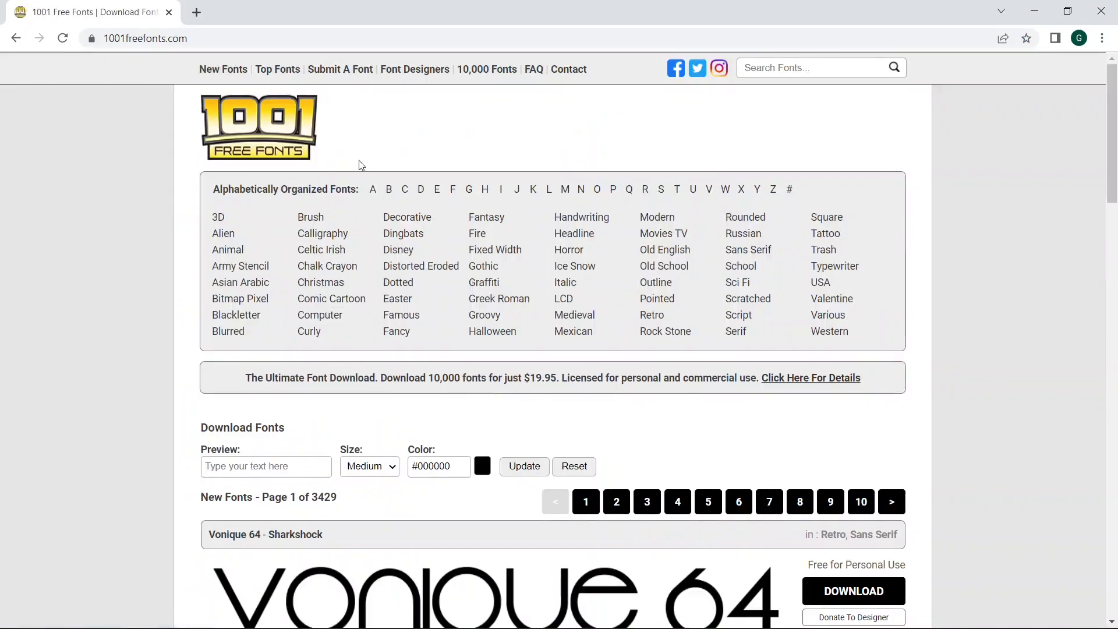
scroll(427, 206, down, 1)
scroll(425, 207, down, 4)
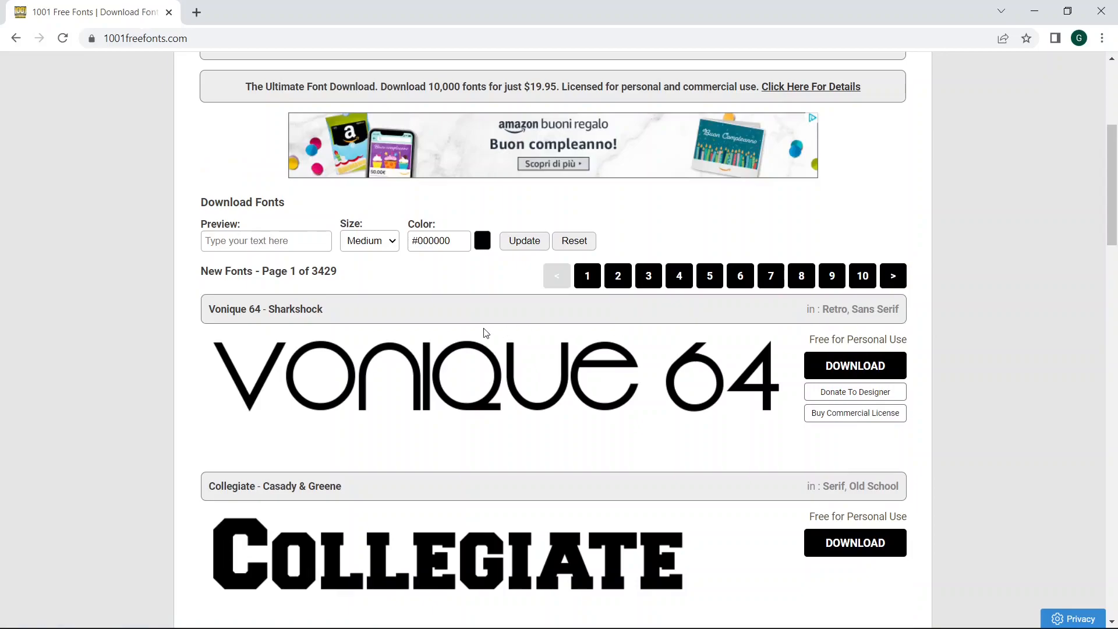
scroll(719, 299, down, 3)
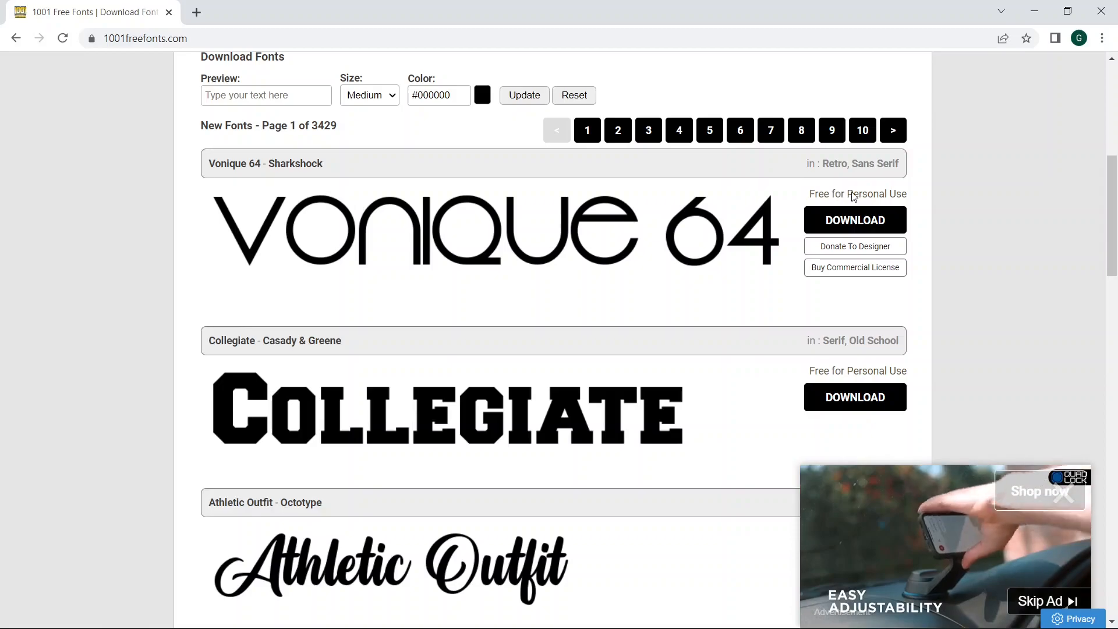
scroll(633, 230, down, 7)
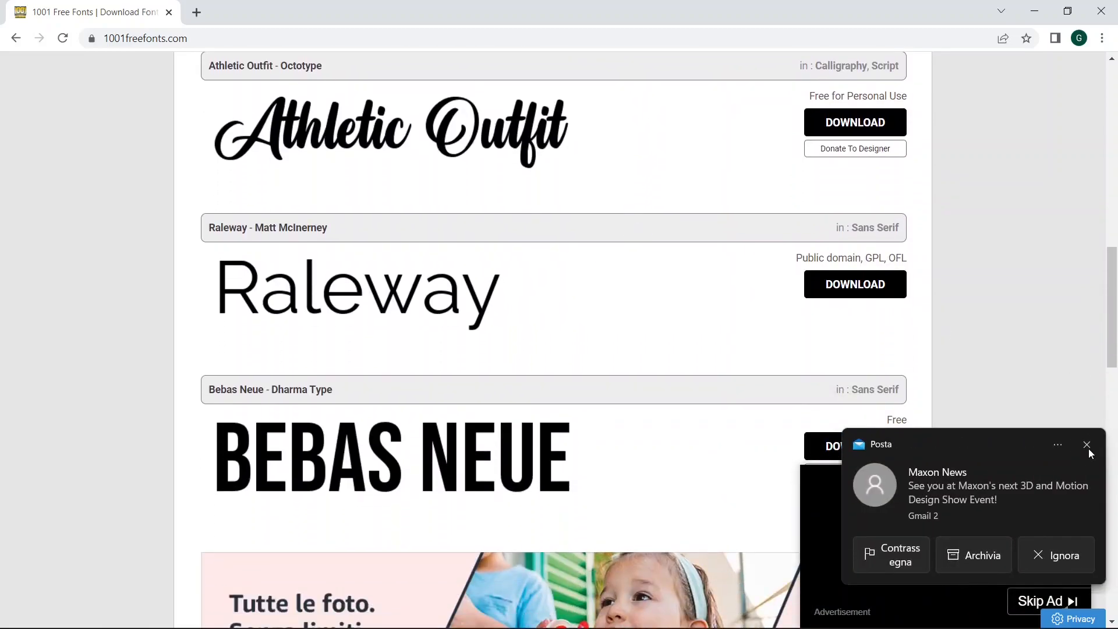
Dismiss the mail notification and video ad, then download the Bebas Neue font and open bebas-neue.zip.
click(1087, 447)
scroll(769, 272, down, 2)
click(1064, 493)
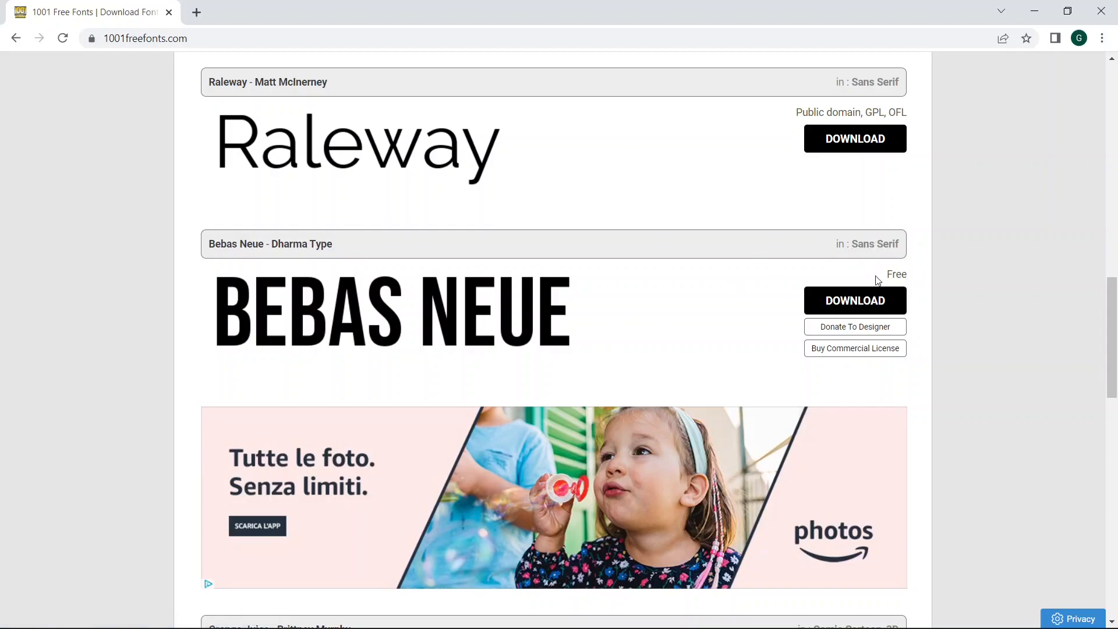
click(878, 302)
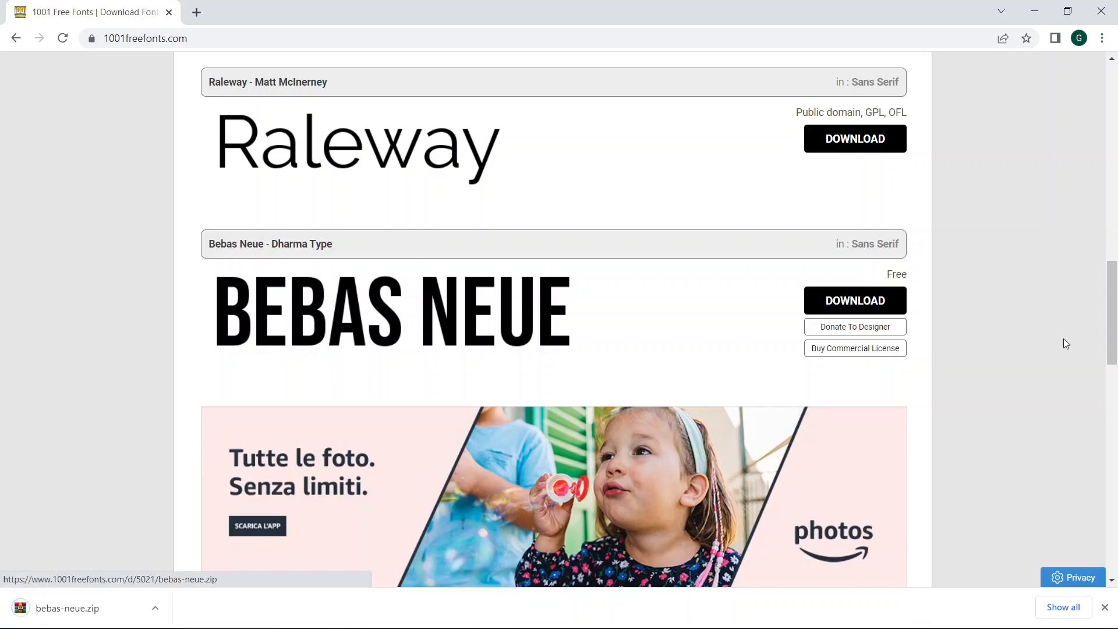
click(100, 613)
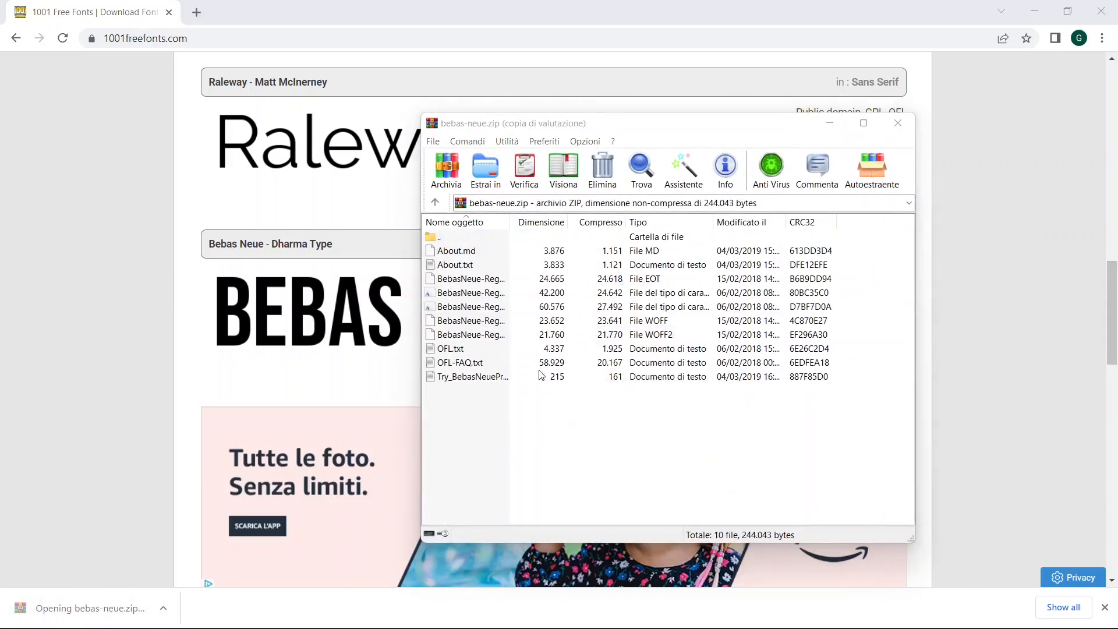
click(774, 278)
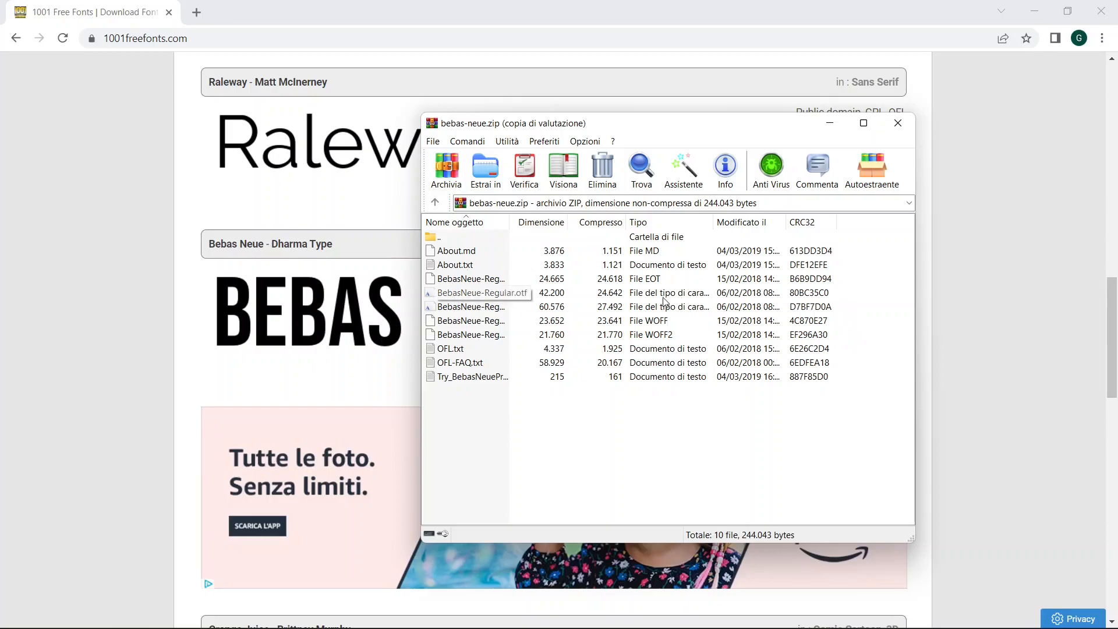
Select the OpenType and TrueType BebasNeue-Regular font files in the bebas-neue.zip archive.
click(692, 295)
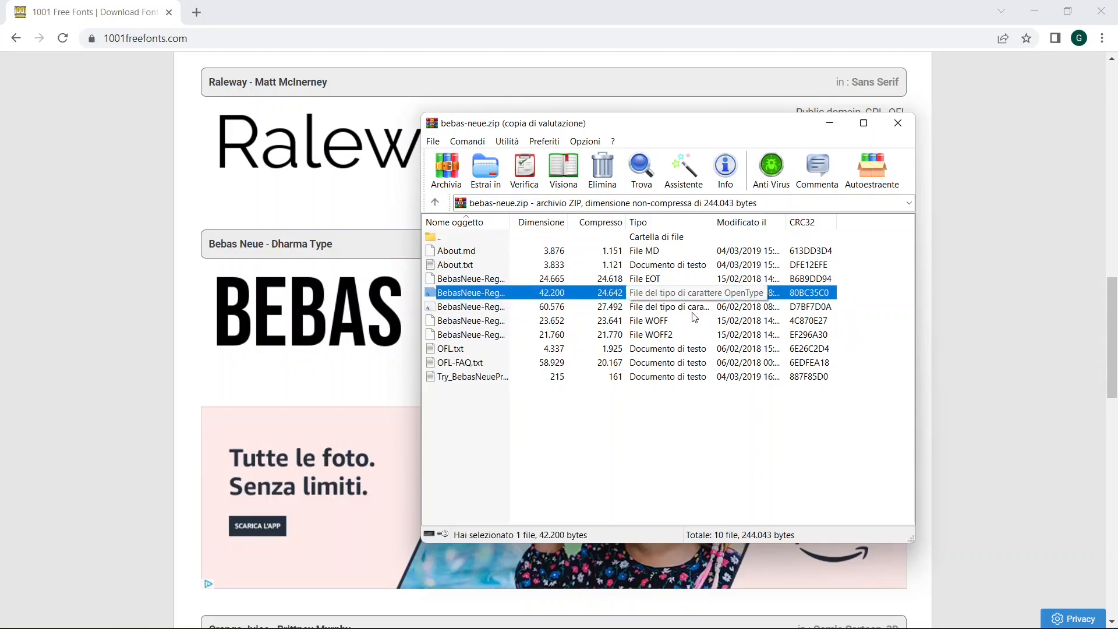
shift+click(694, 309)
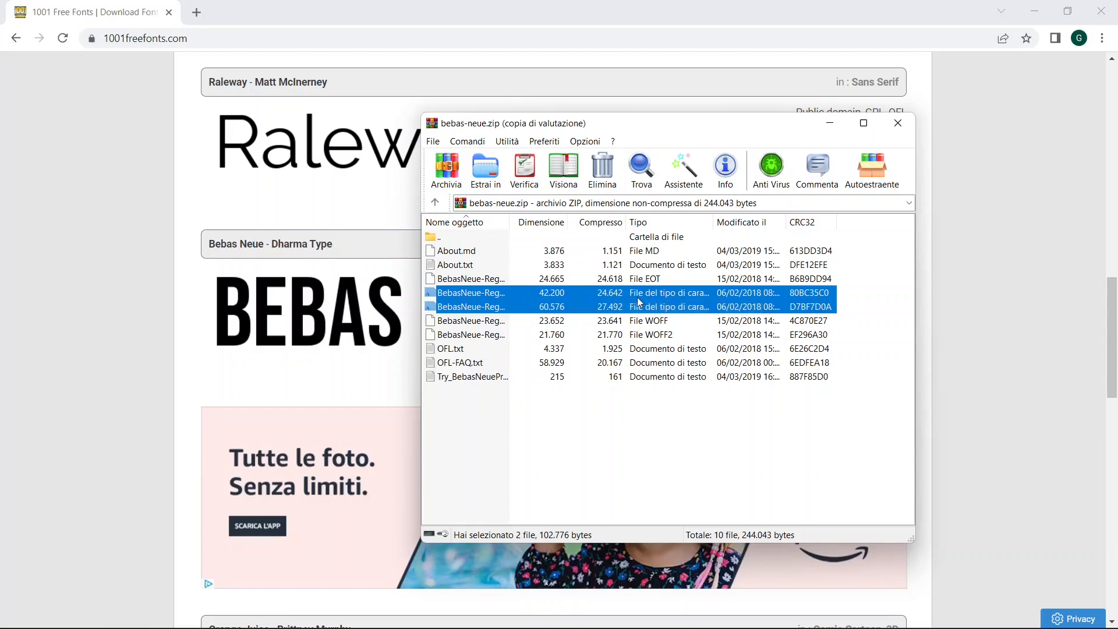
right_click(542, 295)
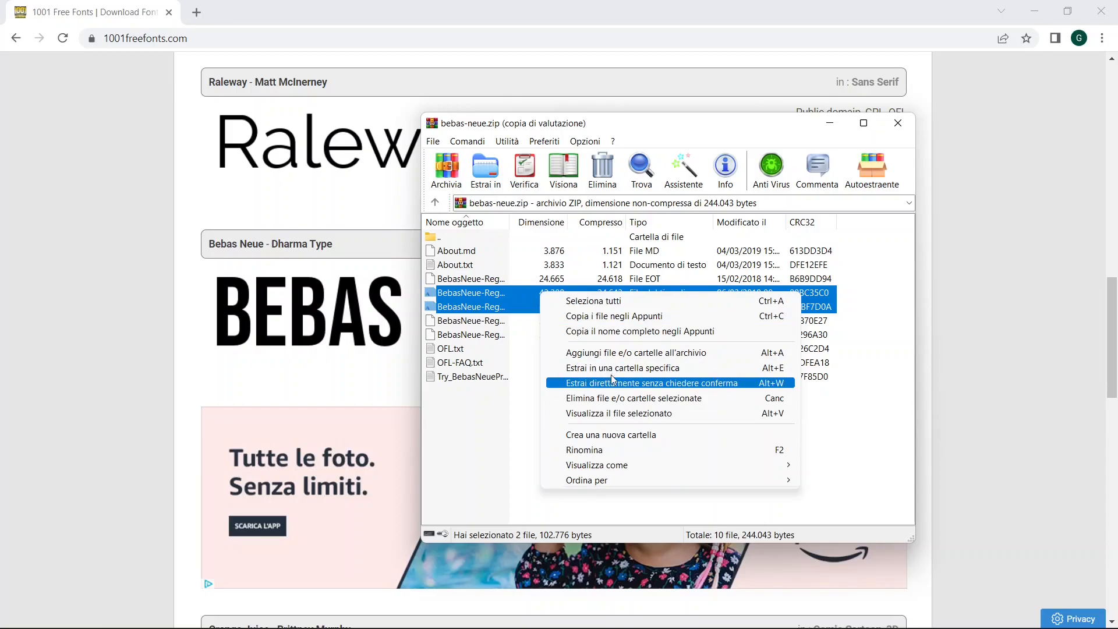
click(894, 338)
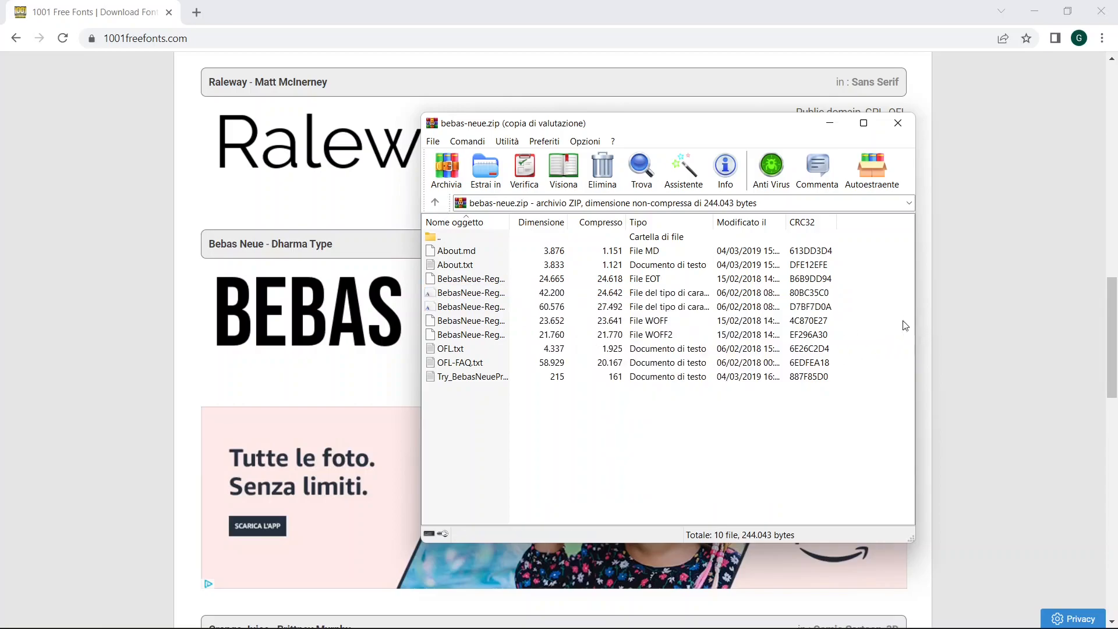
drag(846, 323, 775, 288)
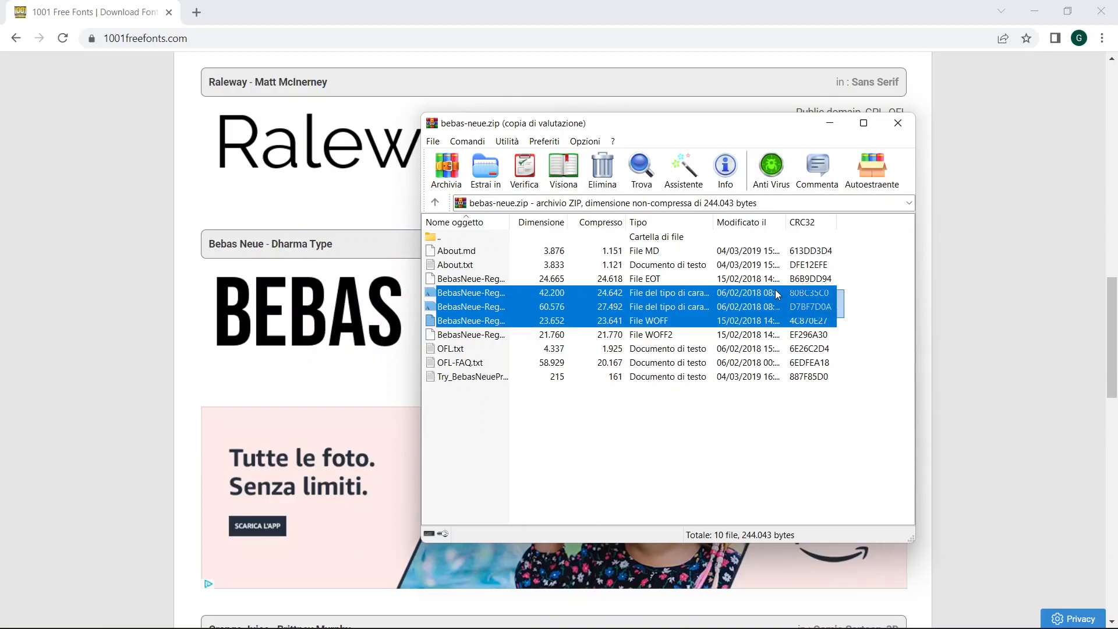
click(831, 309)
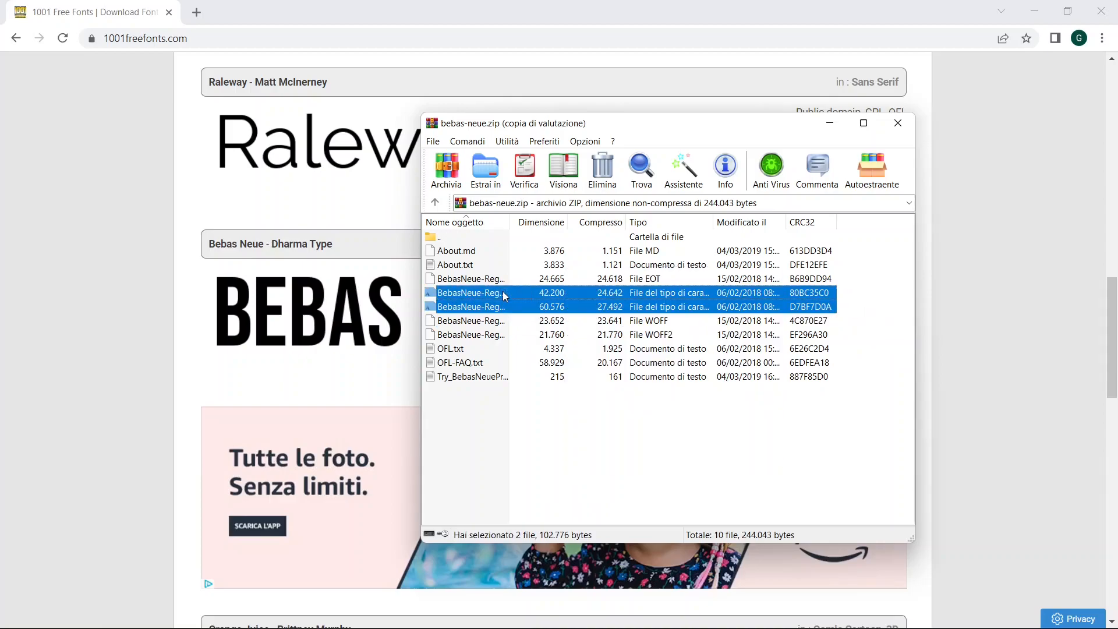
Open the Fonts folder inside the Windows folder on drive C: in File Explorer.
mouse_move(493, 606)
click(591, 611)
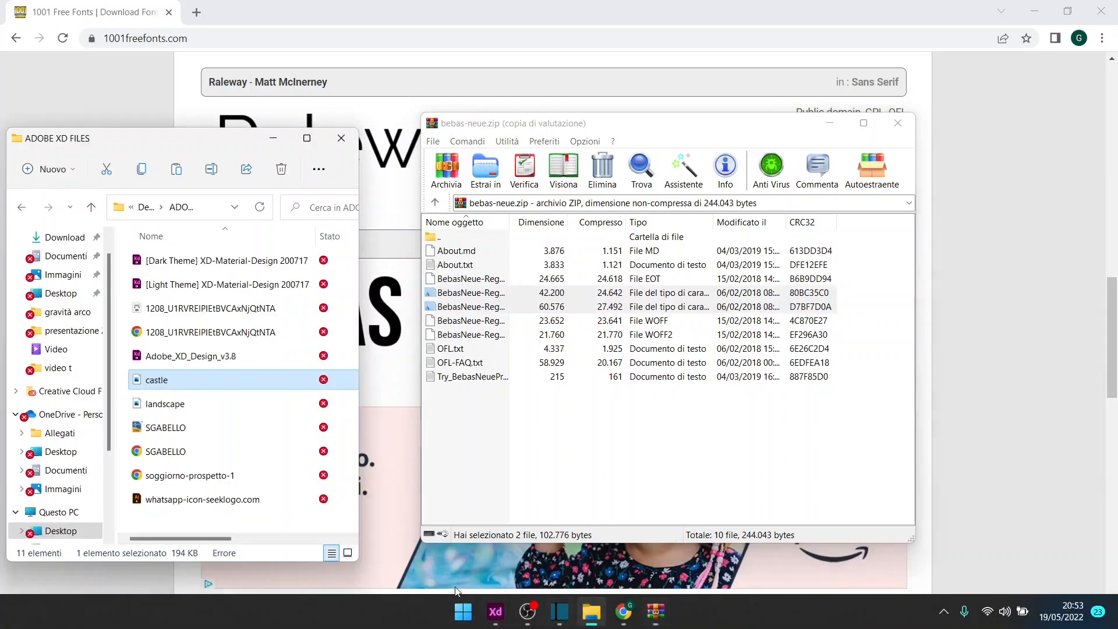
scroll(39, 386, down, 1)
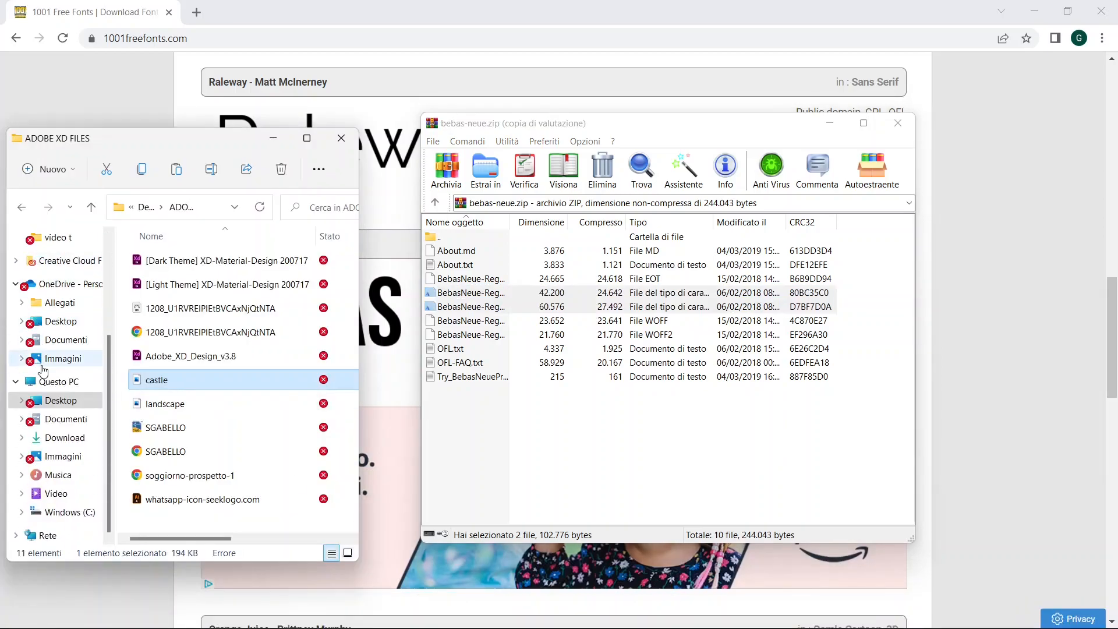
click(61, 512)
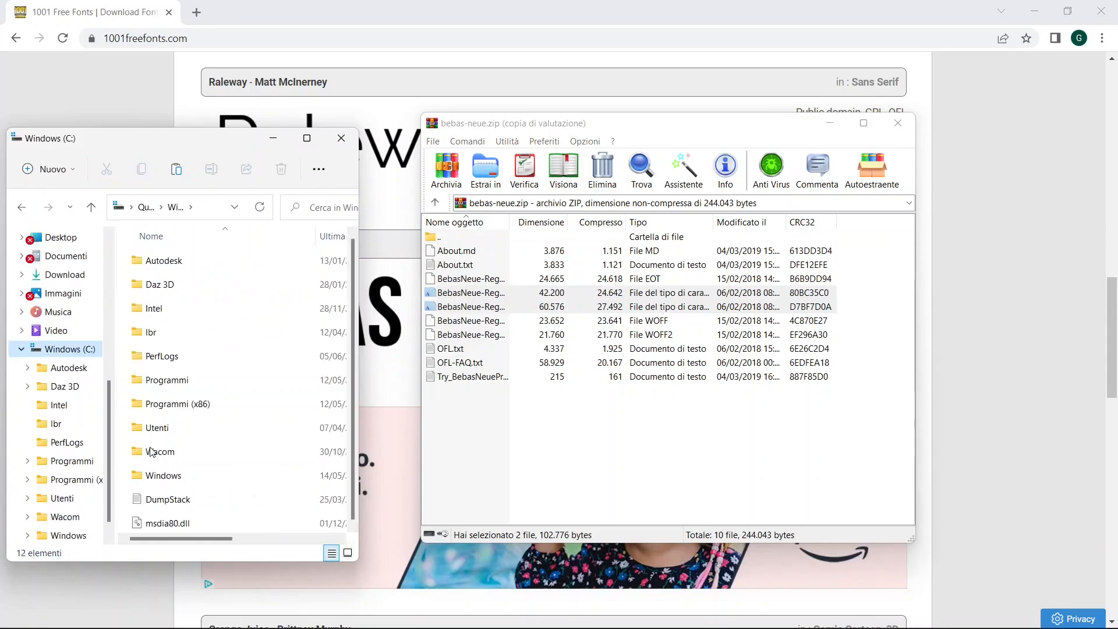
click(173, 474)
double_click(174, 474)
scroll(207, 326, down, 4)
scroll(204, 324, down, 1)
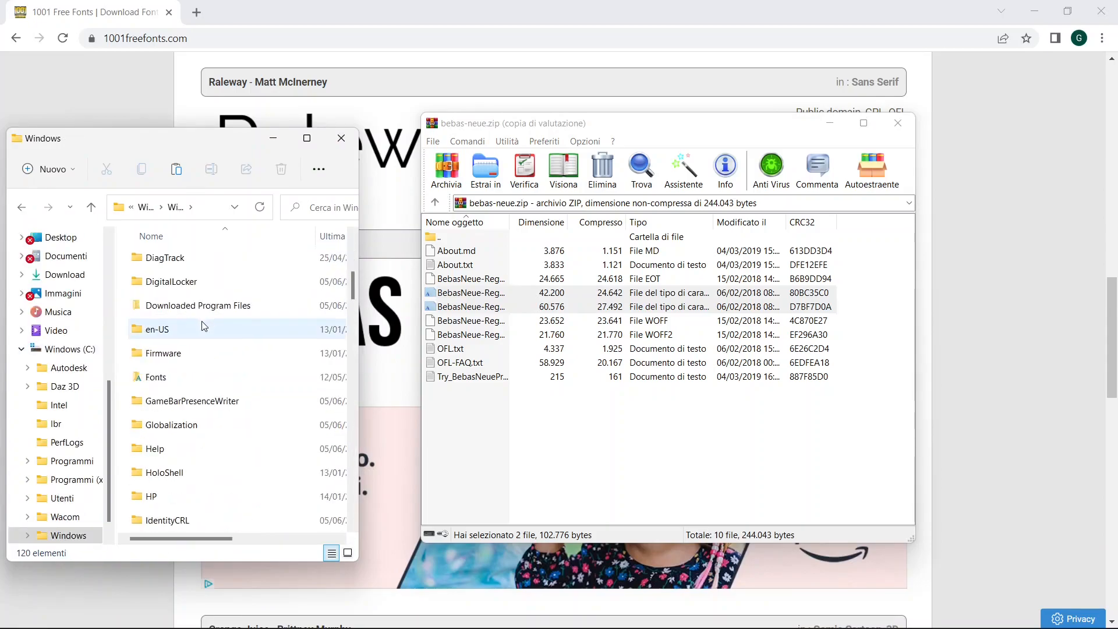
click(199, 379)
double_click(199, 378)
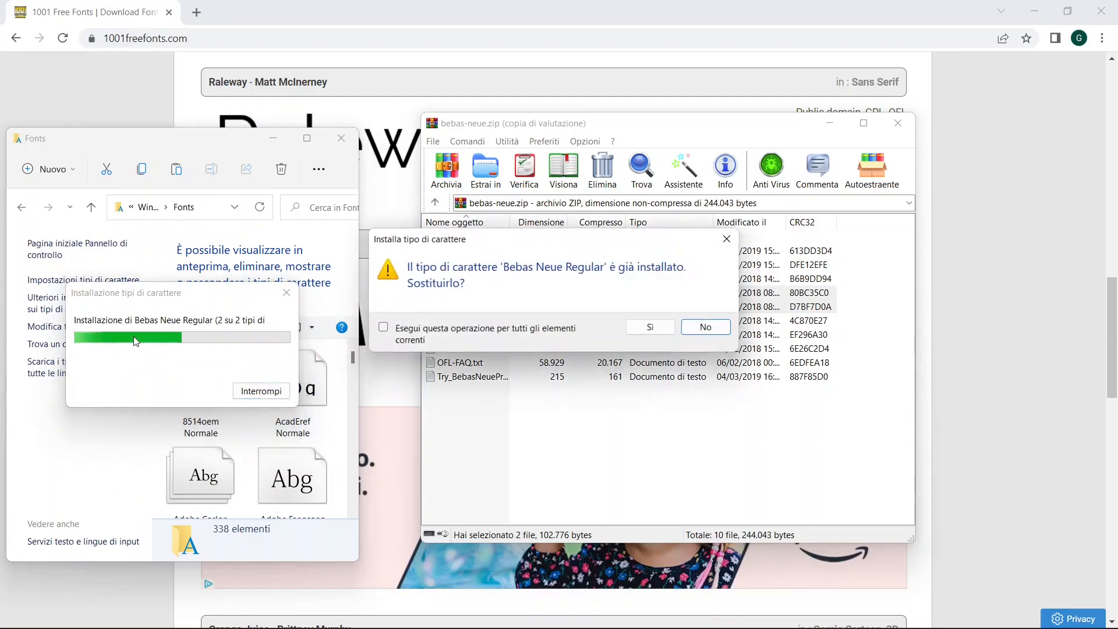
Add the two selected font files to the Fonts folder without replacing the installed Bebas Neue Regular, and minimise the folder window.
click(707, 327)
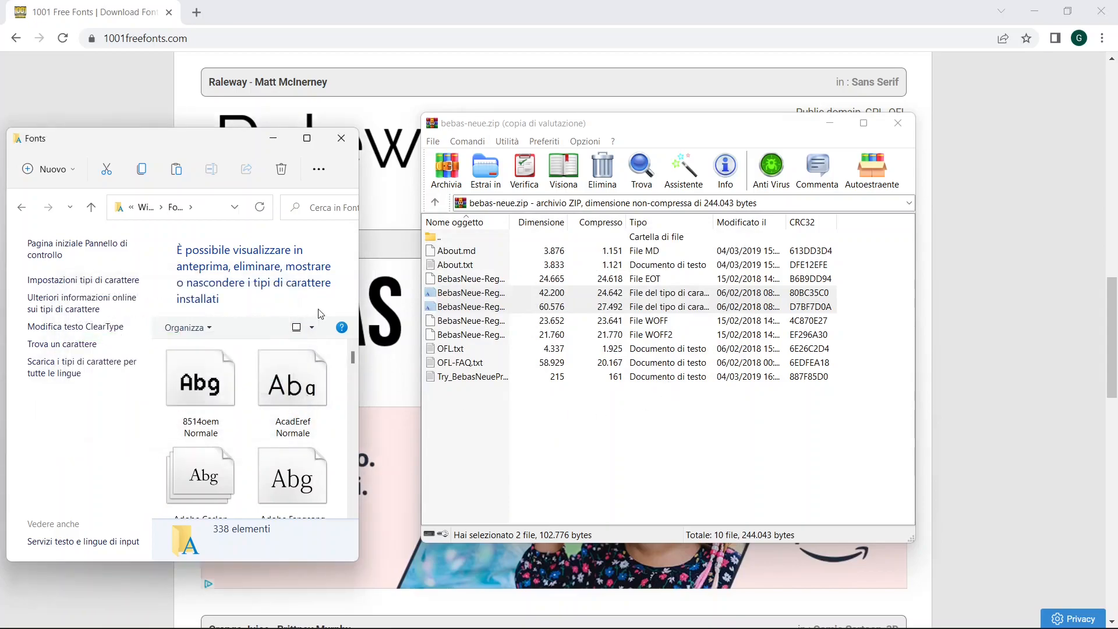
click(824, 304)
click(272, 138)
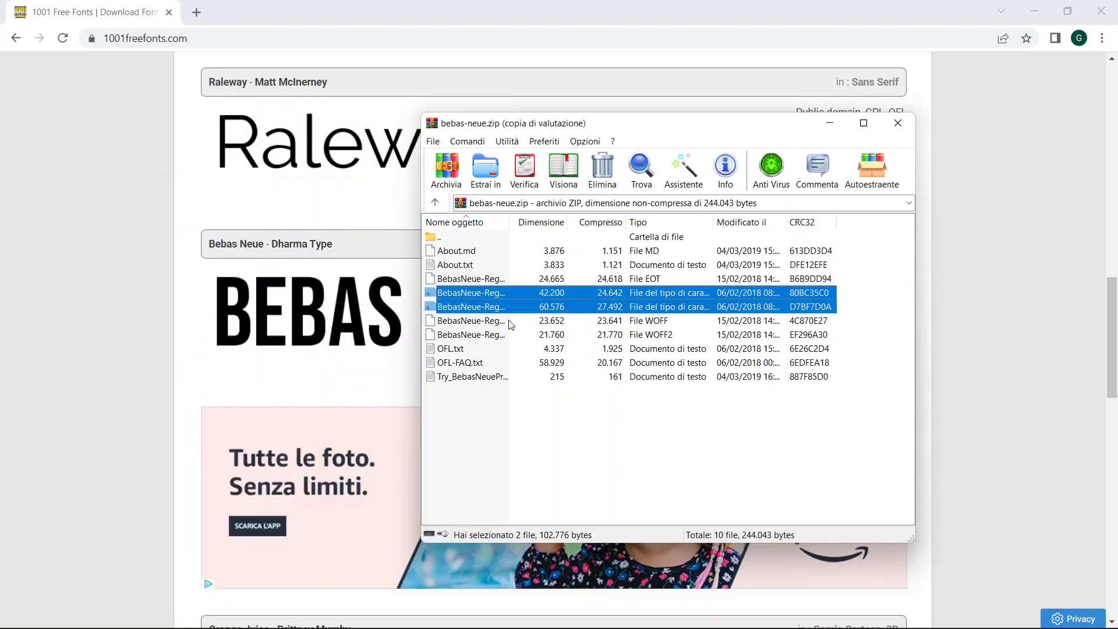
Extract the two selected BebasNeue-Regular files from the archive into the ADOBE XD FILES folder.
right_click(582, 300)
click(640, 375)
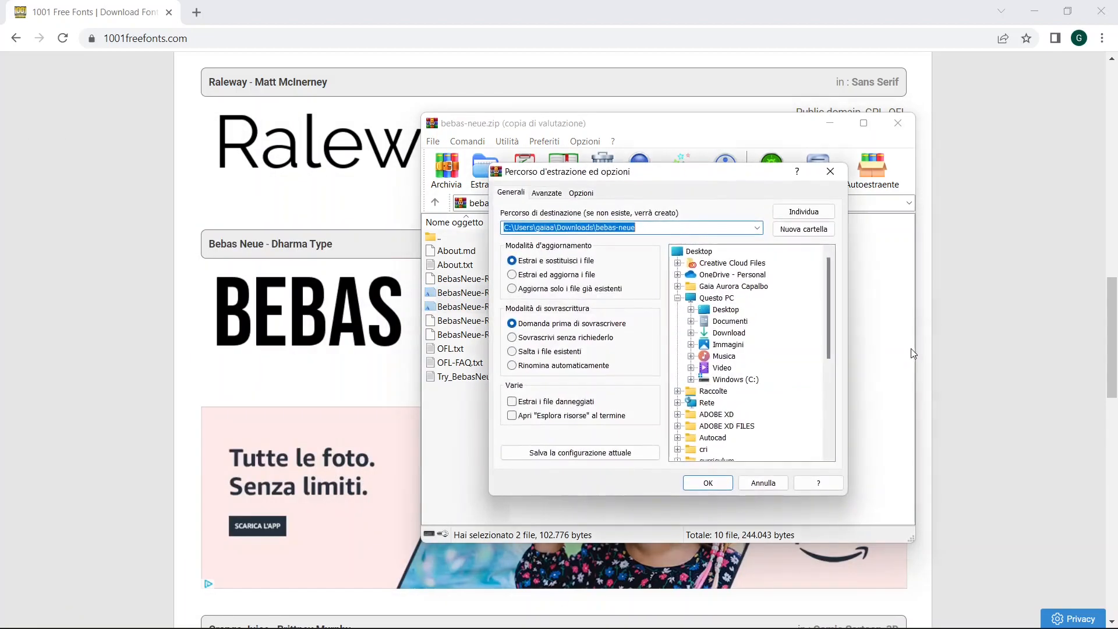
click(727, 425)
click(708, 482)
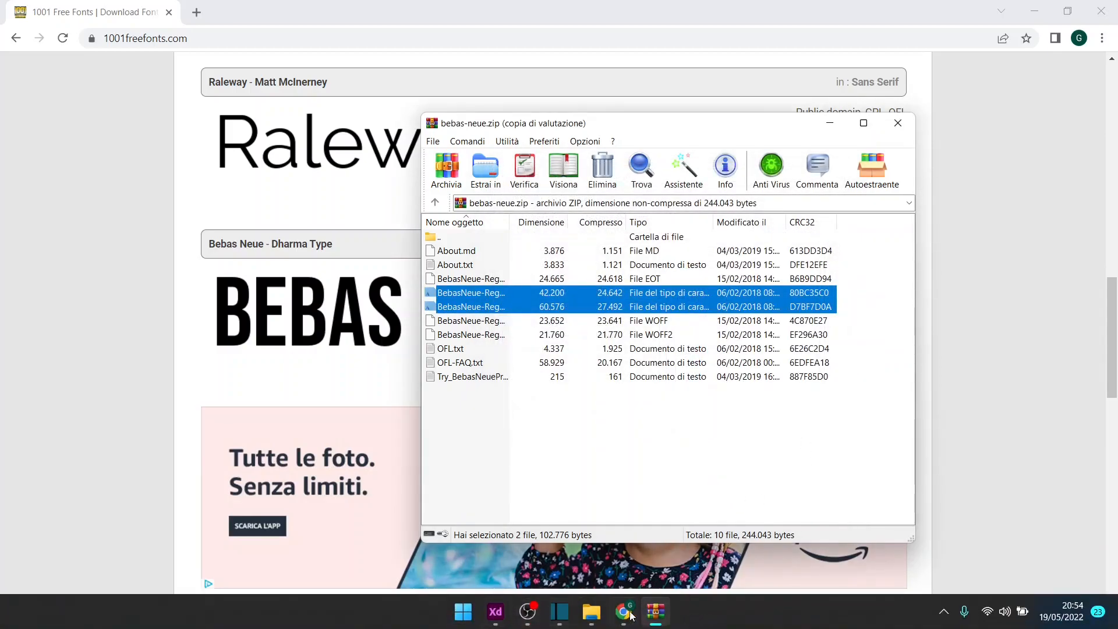
Open the ADOBE XD FILES folder on the Desktop in File Explorer.
click(591, 611)
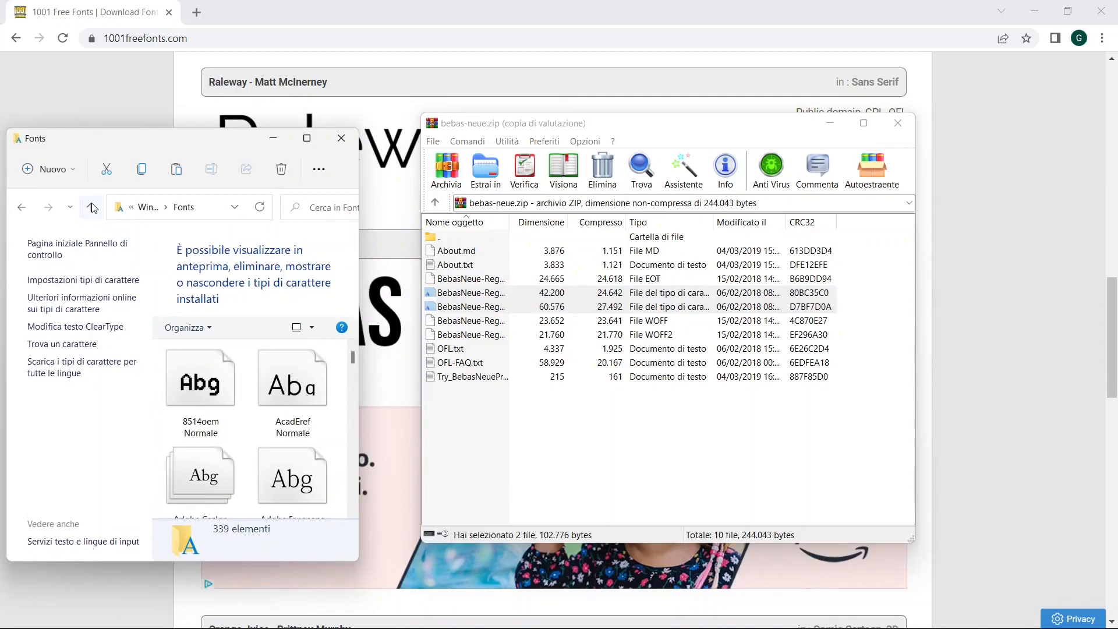
click(91, 207)
scroll(70, 268, up, 3)
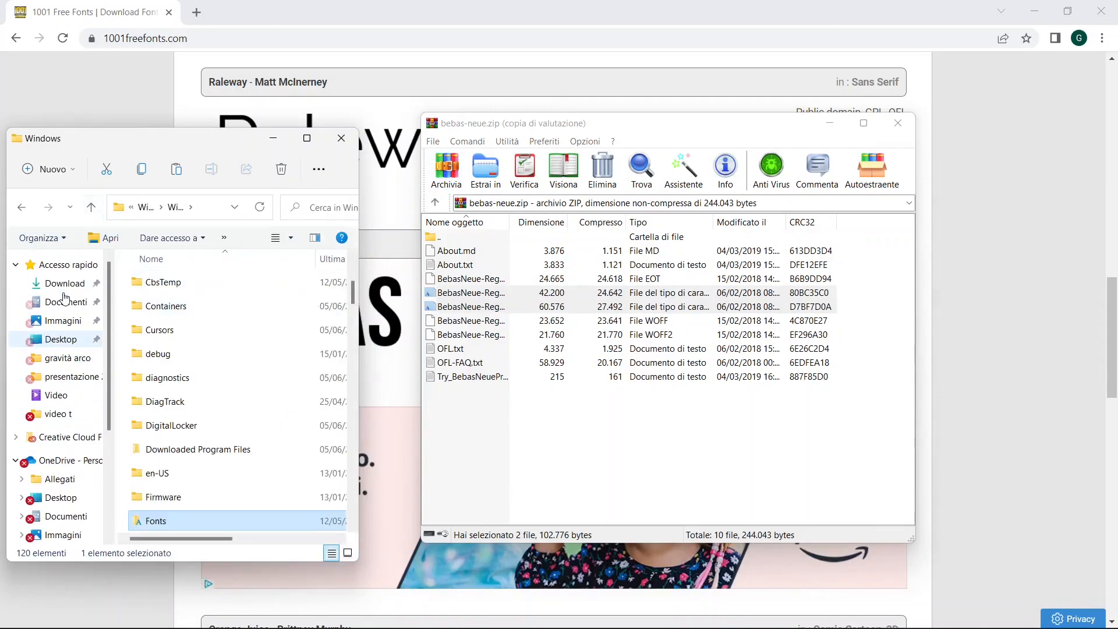
click(60, 339)
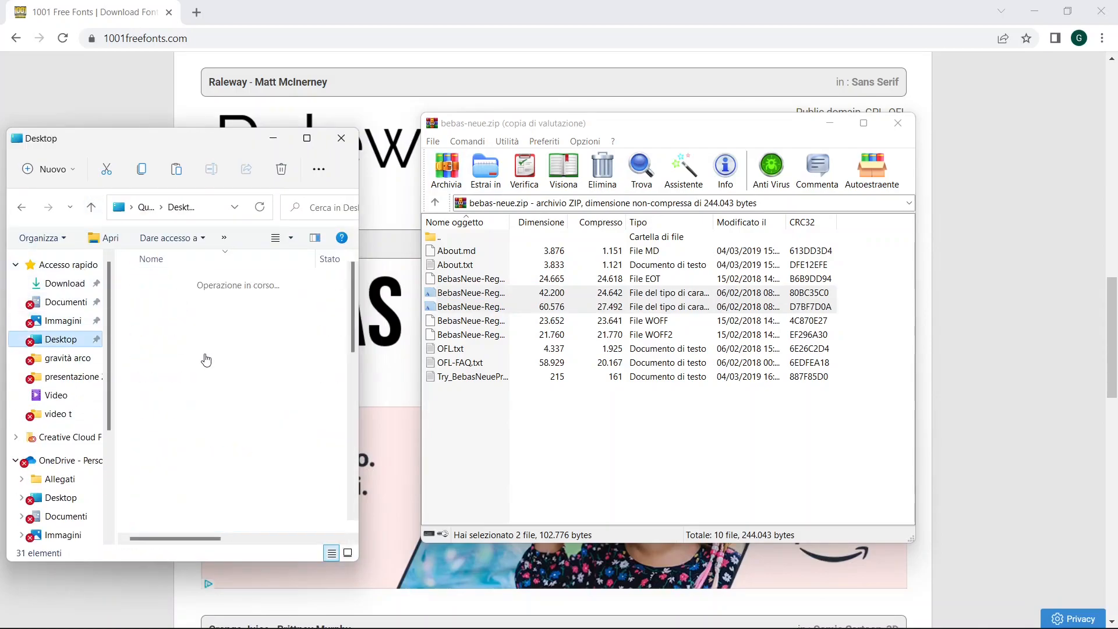
double_click(229, 496)
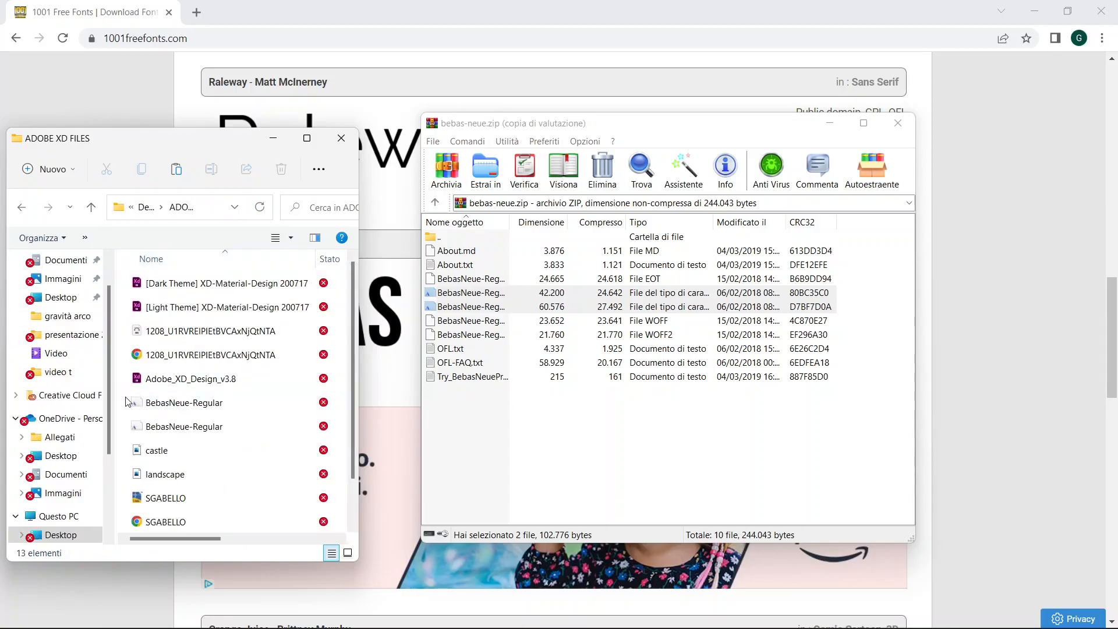
Install the two extracted BebasNeue-Regular files, declining to replace the installed font, and minimise the folder window.
click(174, 402)
ctrl+click(174, 426)
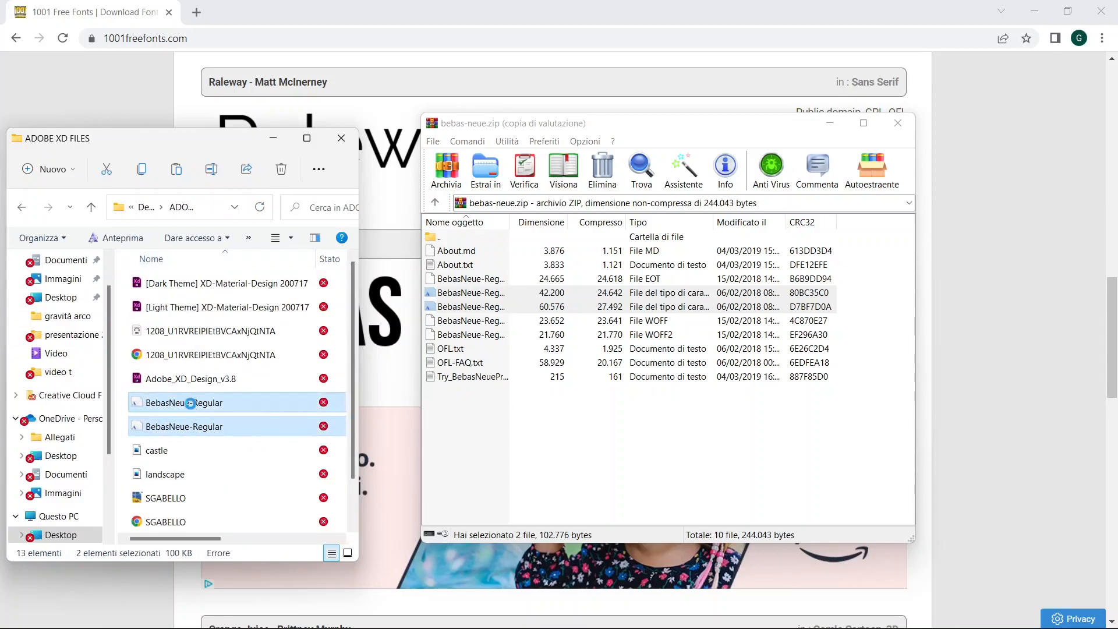
right_click(196, 408)
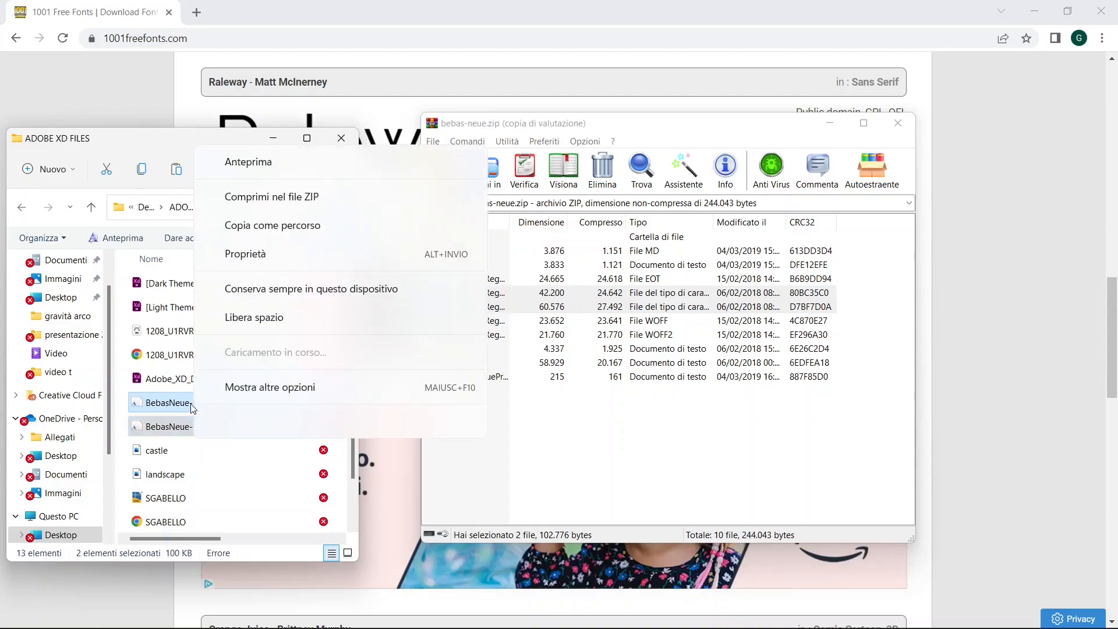
click(239, 391)
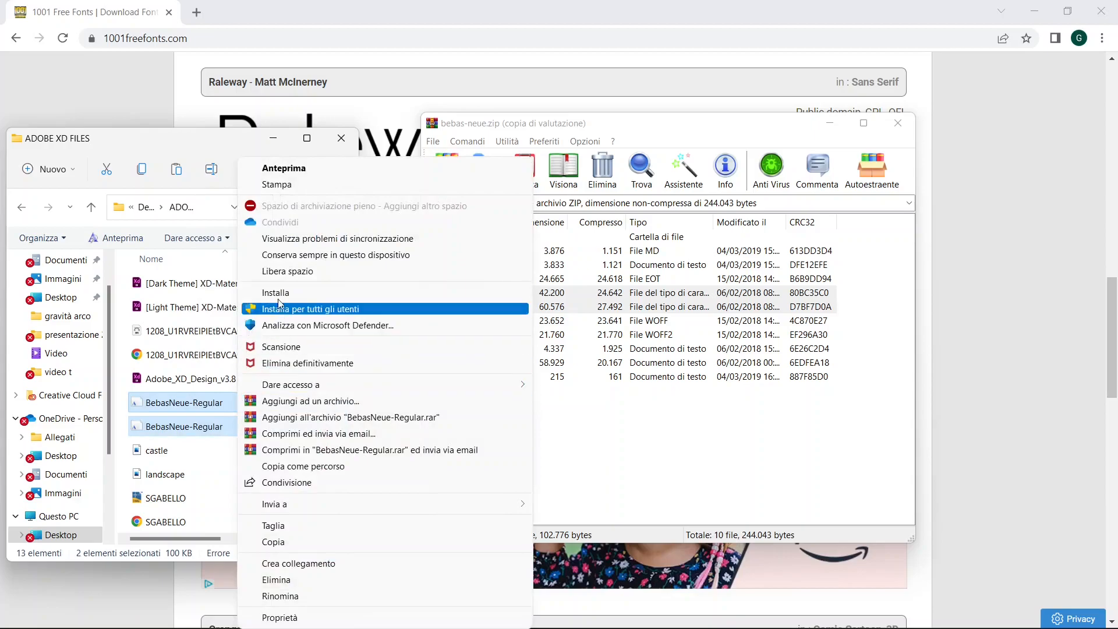
click(279, 307)
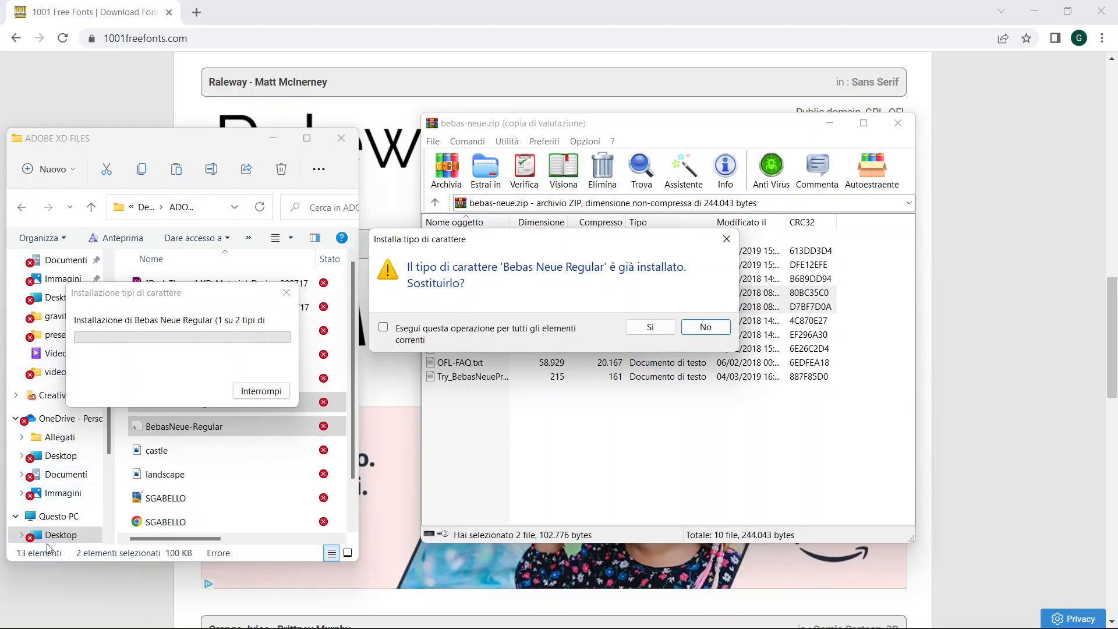
click(297, 297)
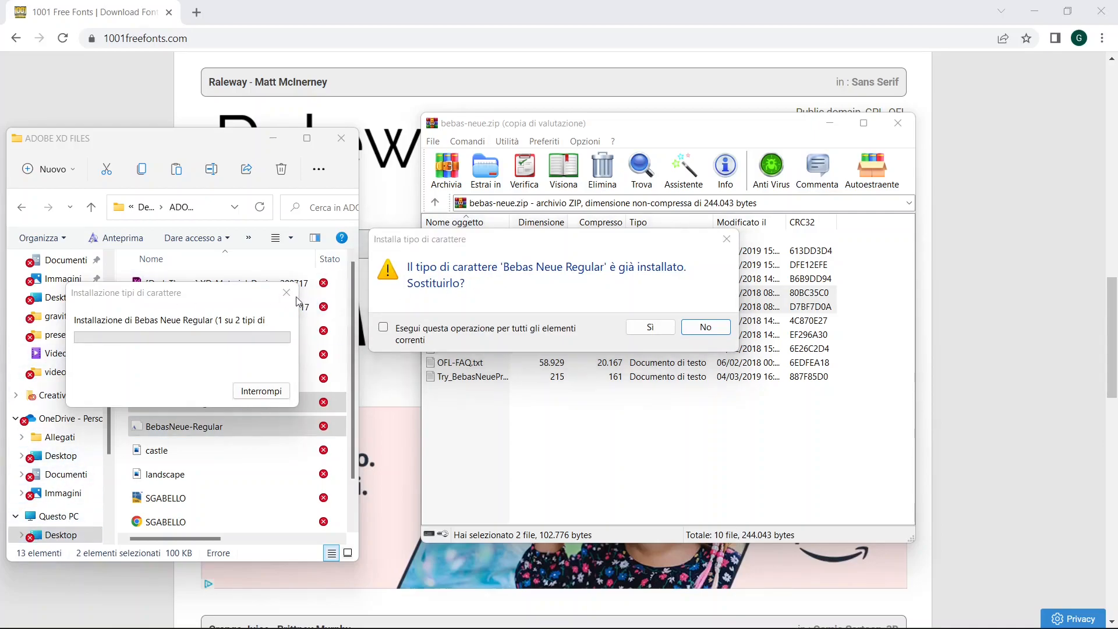
click(725, 245)
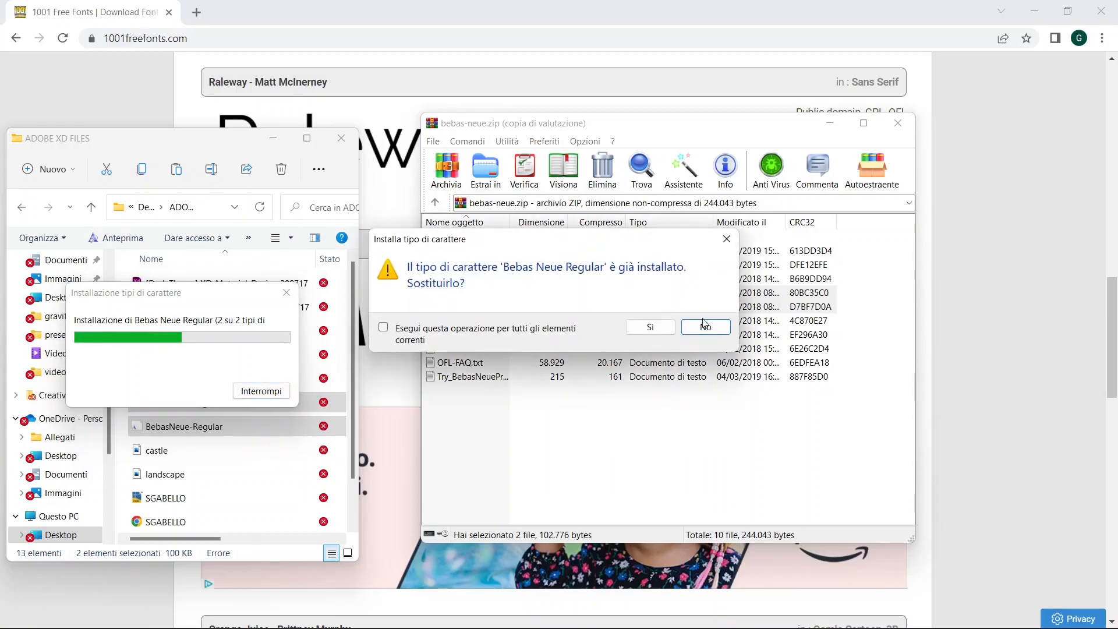
click(705, 325)
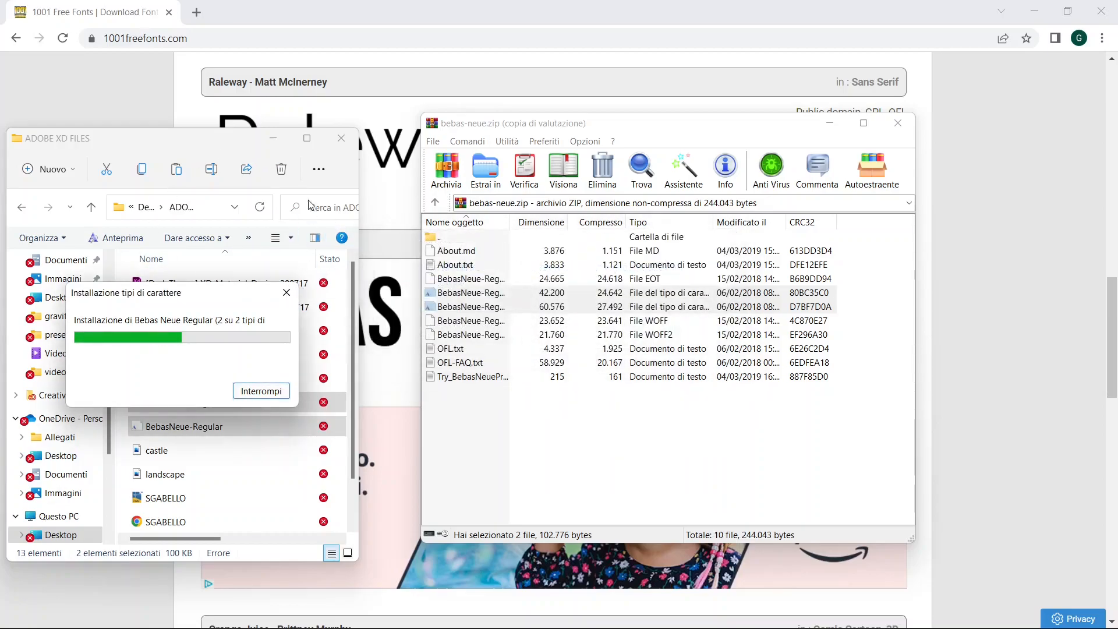
click(273, 138)
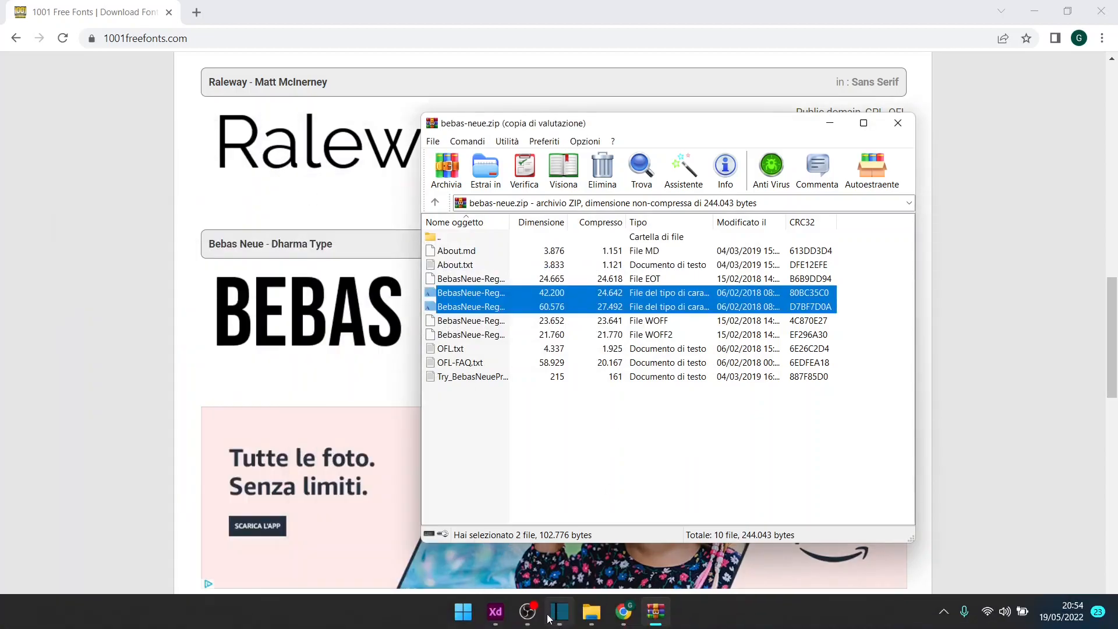
Switch to Adobe XD and look for Bebas Neue in the selected text box's font list.
click(567, 536)
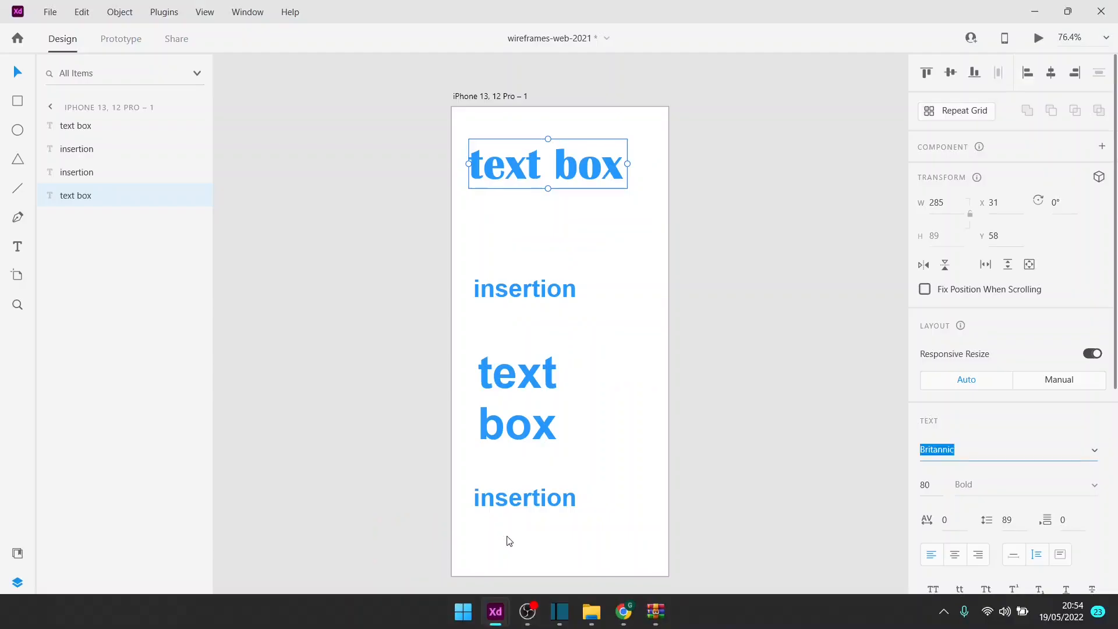
click(1101, 458)
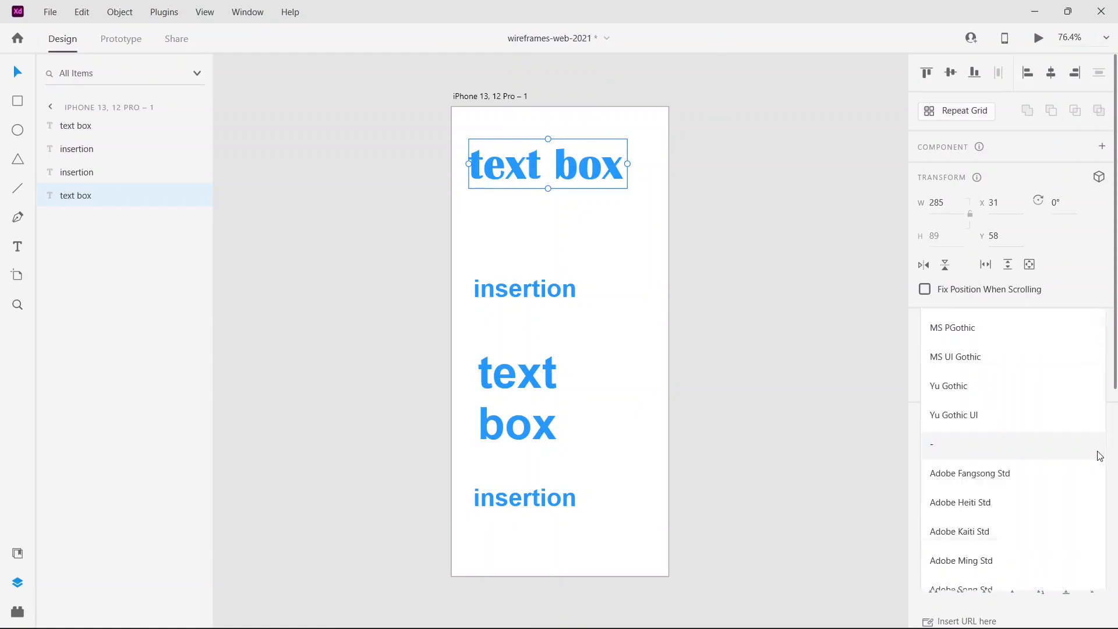
scroll(1046, 373, up, 3)
scroll(1044, 366, up, 15)
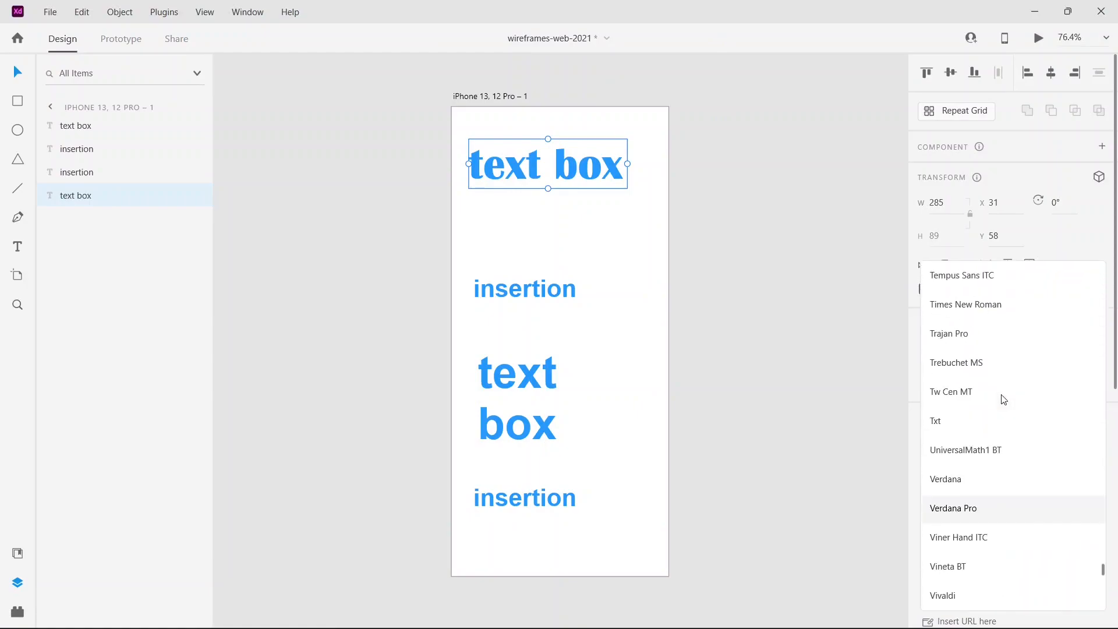
scroll(987, 410, up, 15)
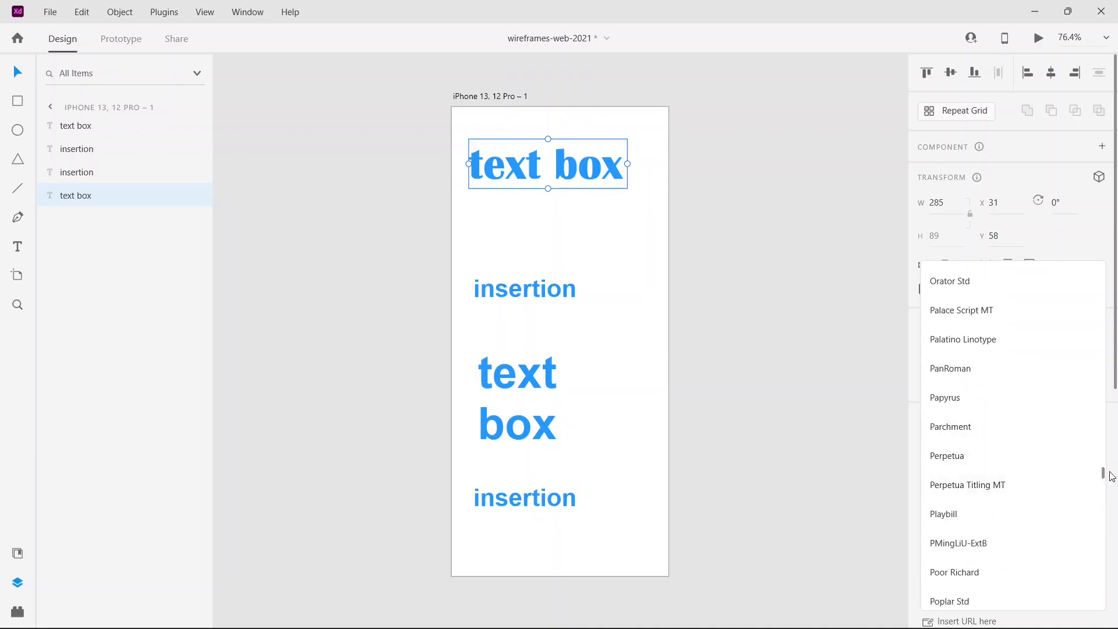
drag(1105, 475, 1114, 288)
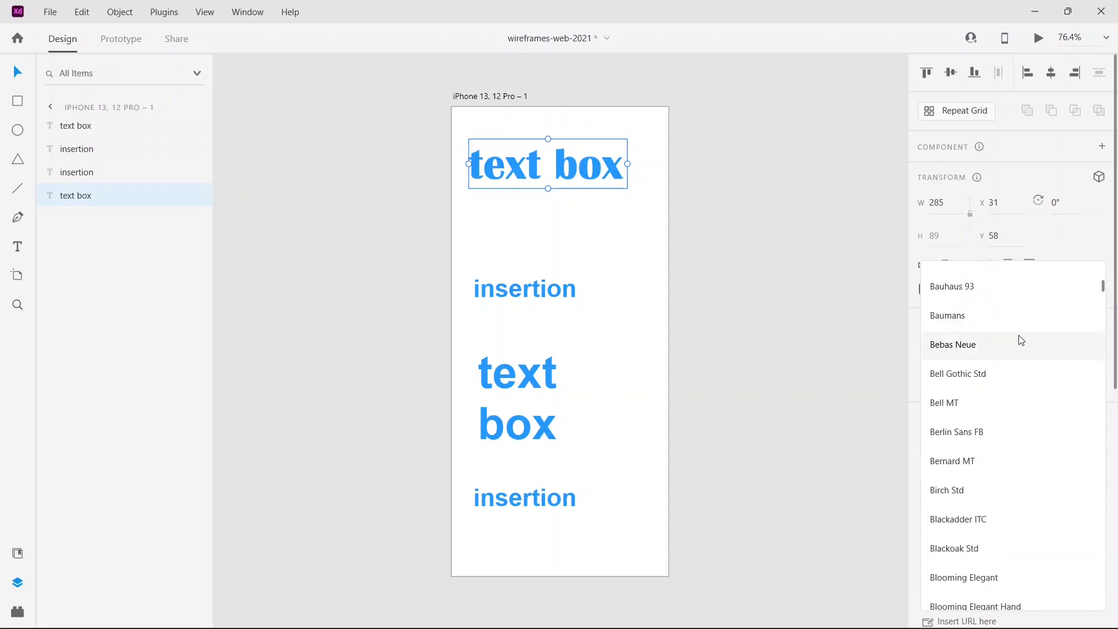
click(843, 390)
Set the upper text box's font to Bebas Neue with the Regular style.
click(1003, 442)
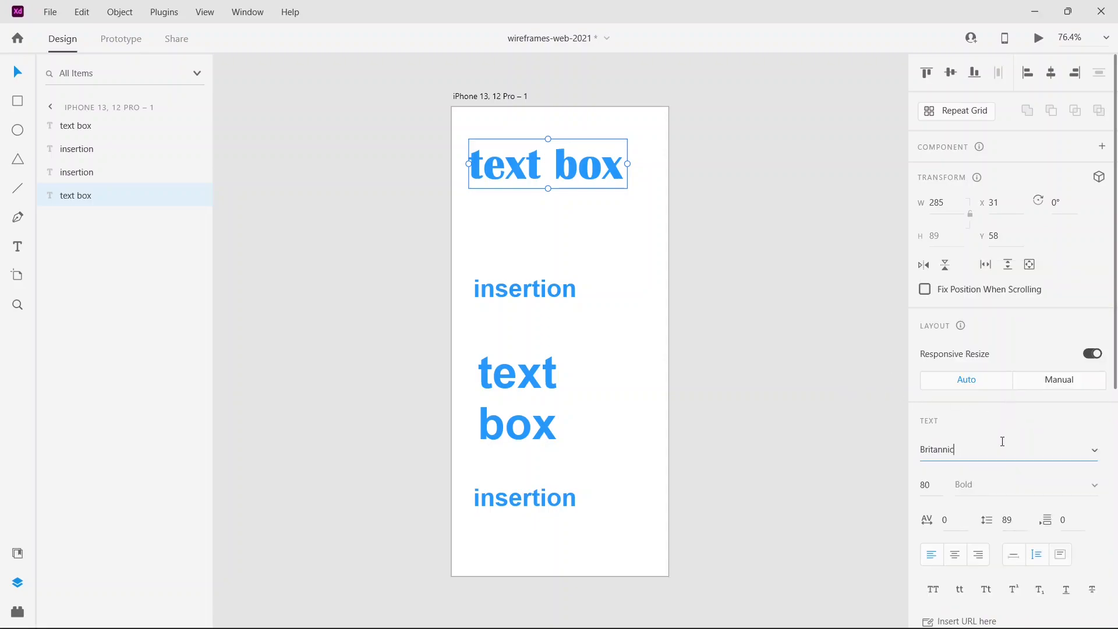
key(BackSpace)
key(BackSpace)
key(BackSpace)
key(BackSpace)
key(BackSpace)
text(e)
key(Return)
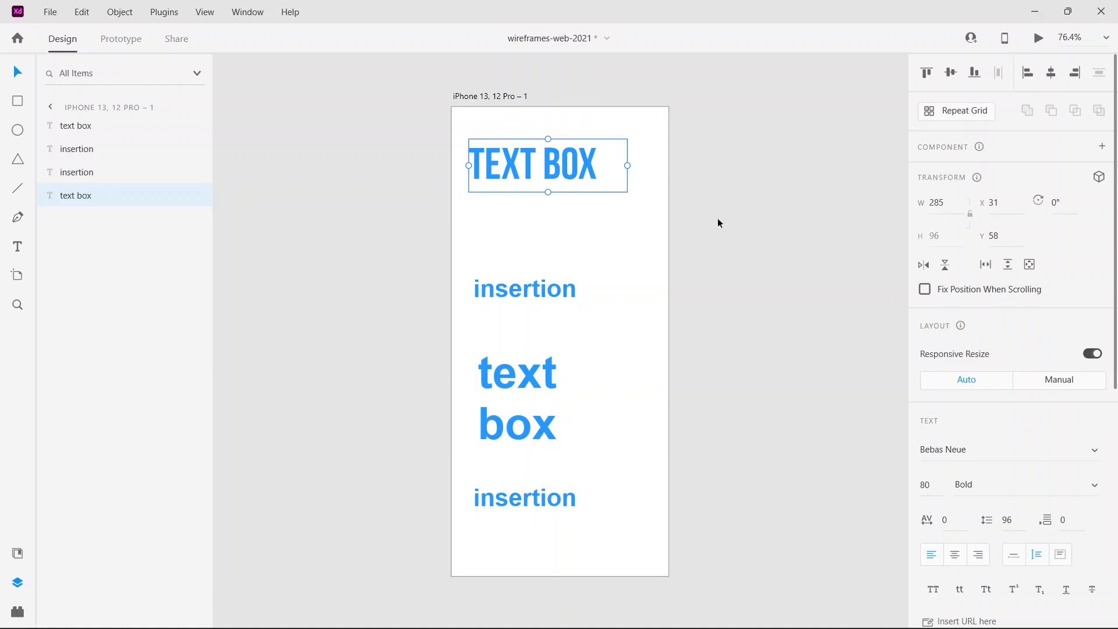
click(1096, 489)
click(1079, 466)
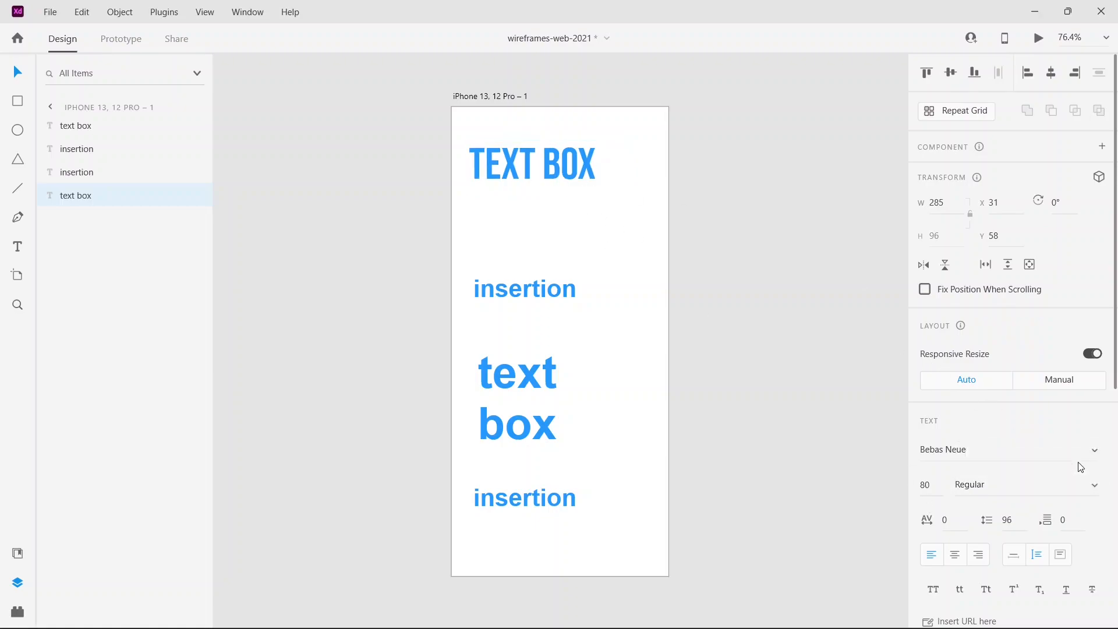
Change the upper text box's Bebas Neue font style to Bold.
click(1086, 488)
click(1097, 489)
click(803, 408)
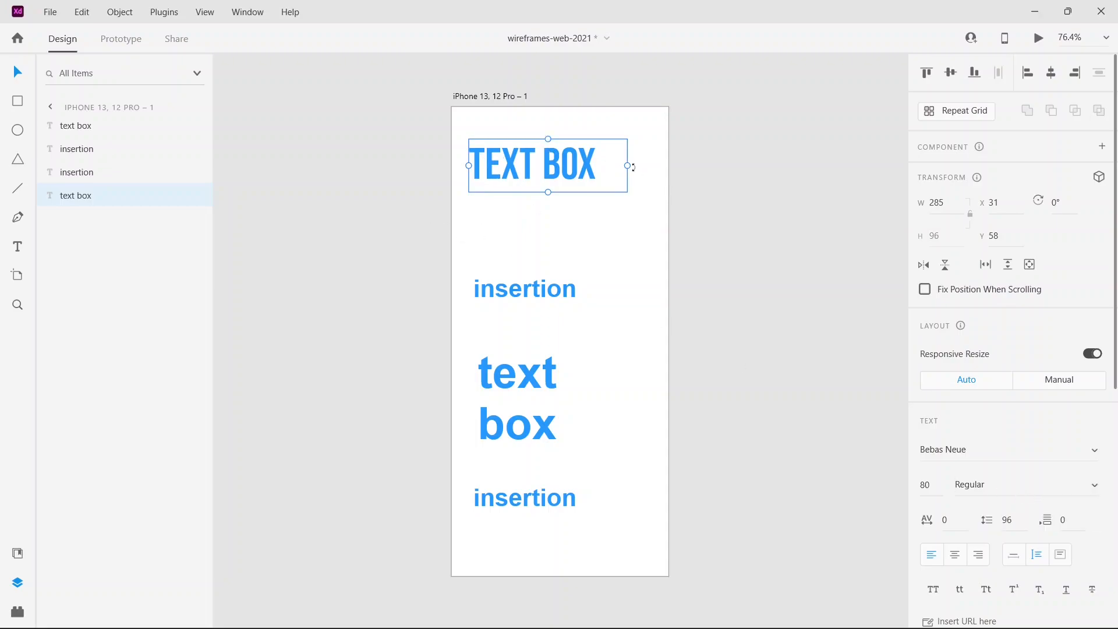
click(1100, 488)
click(1061, 513)
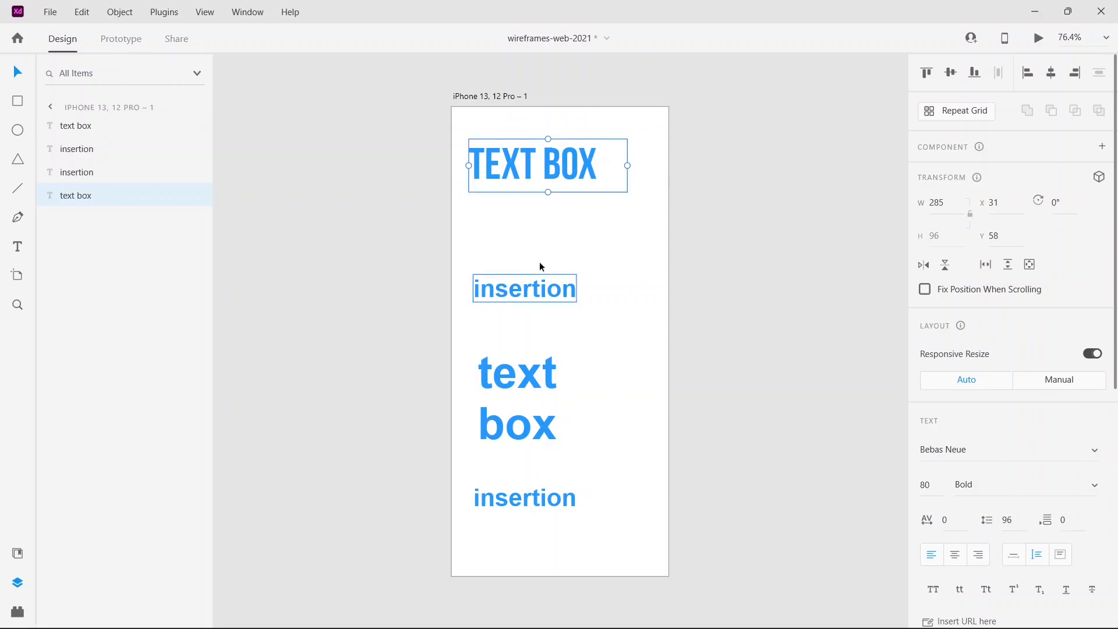
Try the Regular, Narrow, Italic, Narrow Bold and Bold styles of Arial on the upper insertion text.
click(532, 291)
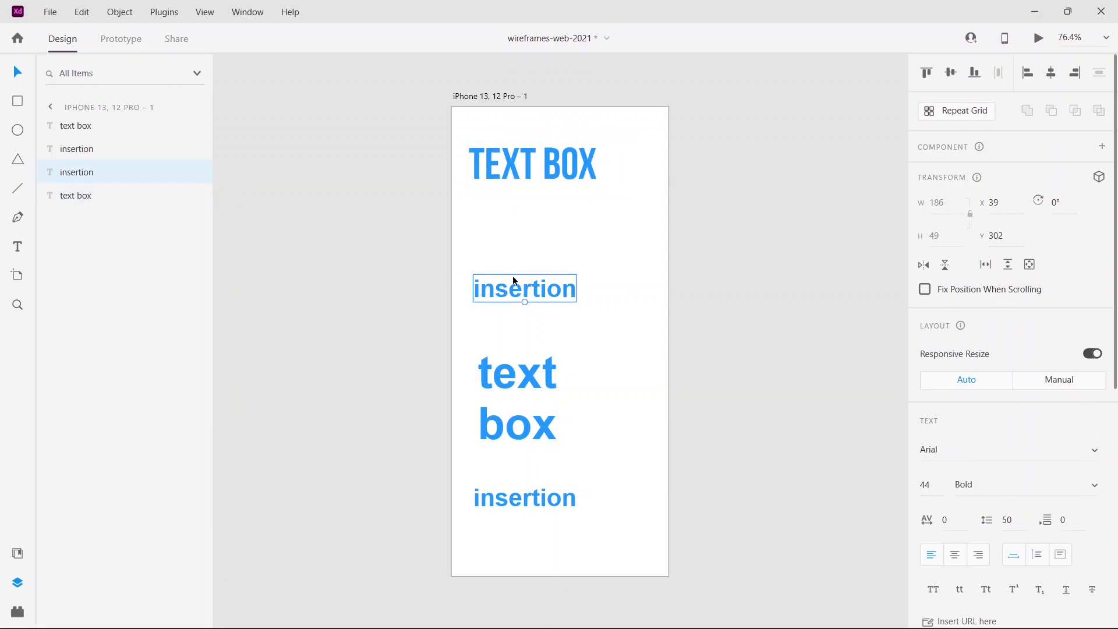
double_click(514, 281)
click(1092, 491)
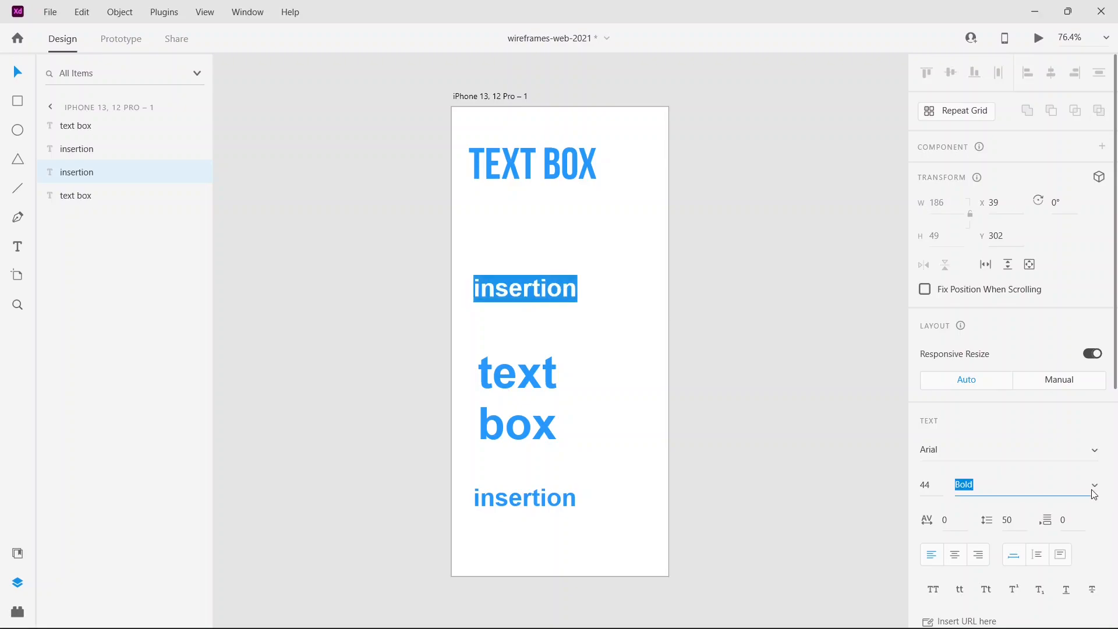
click(1024, 372)
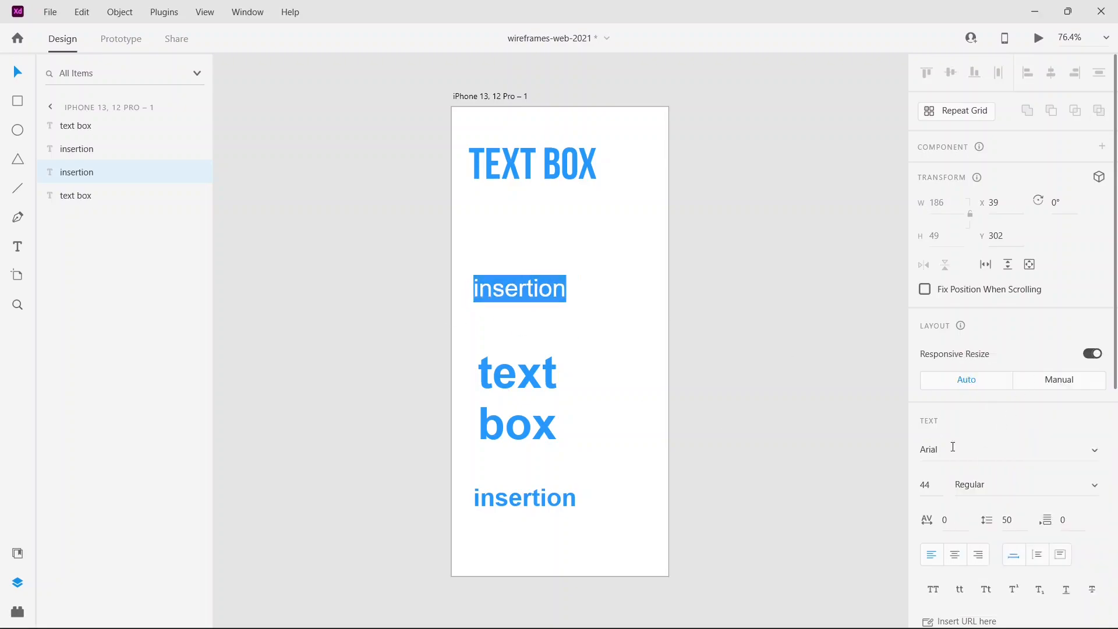
click(1091, 492)
click(1031, 393)
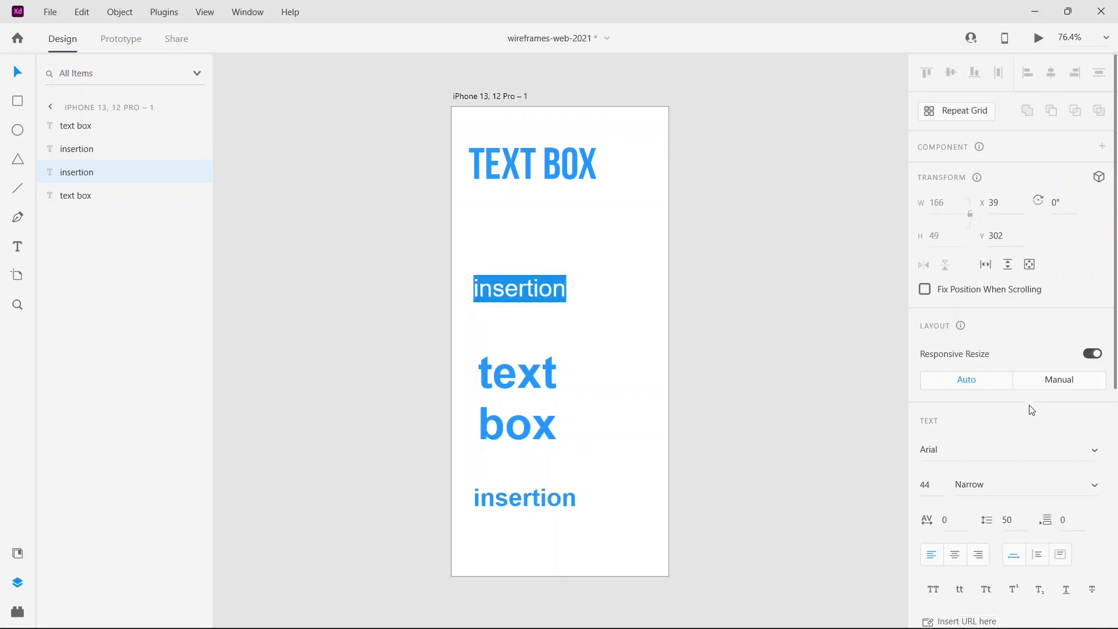
click(1088, 493)
click(1025, 431)
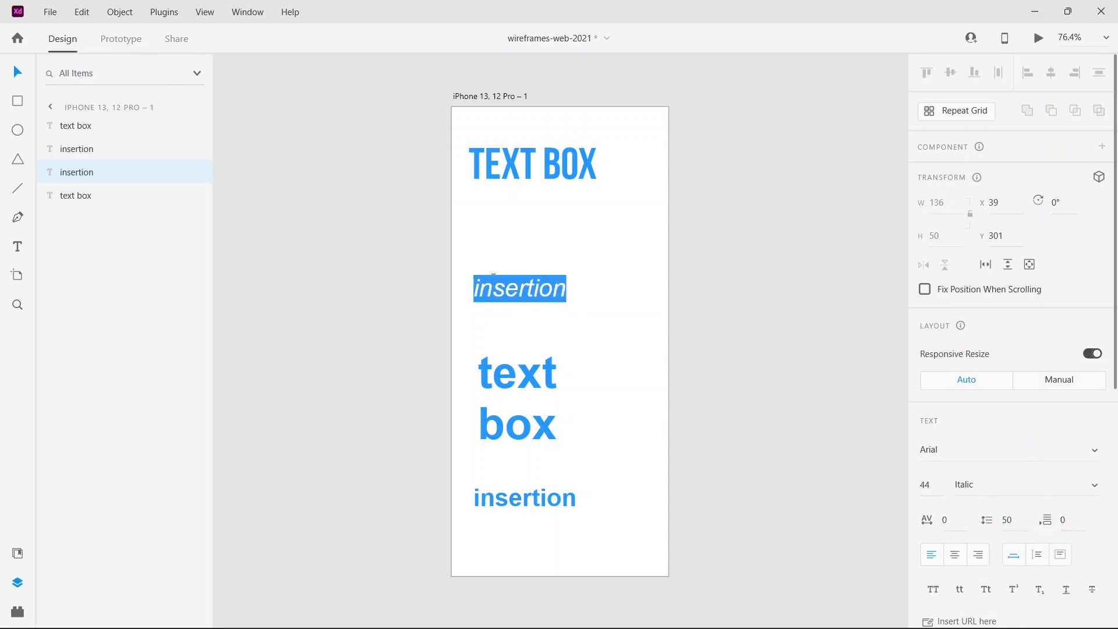
click(1088, 492)
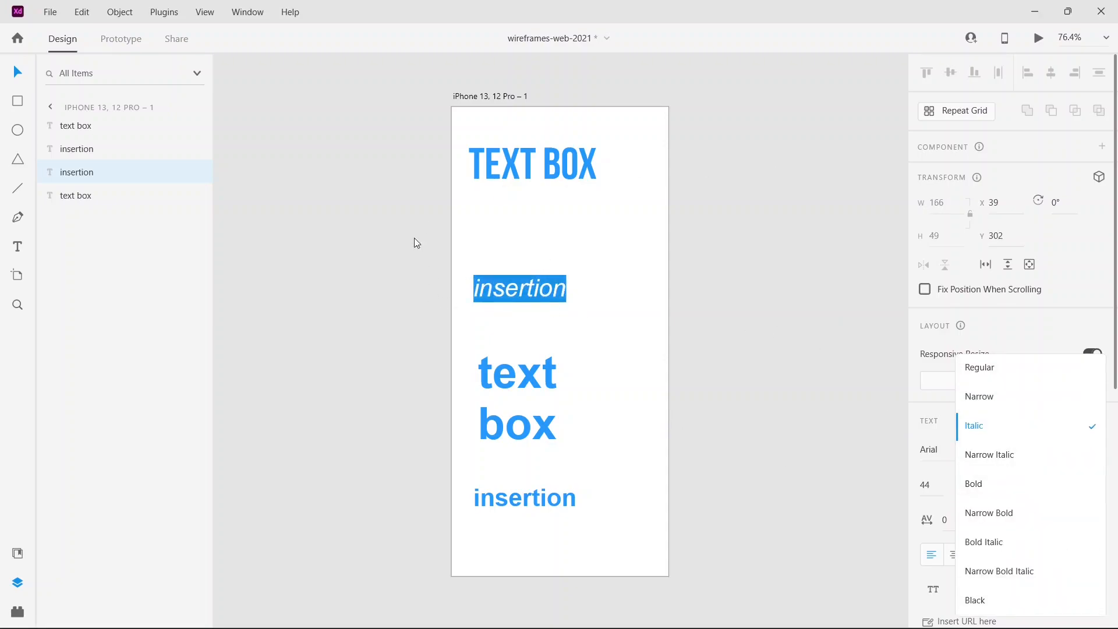
click(989, 513)
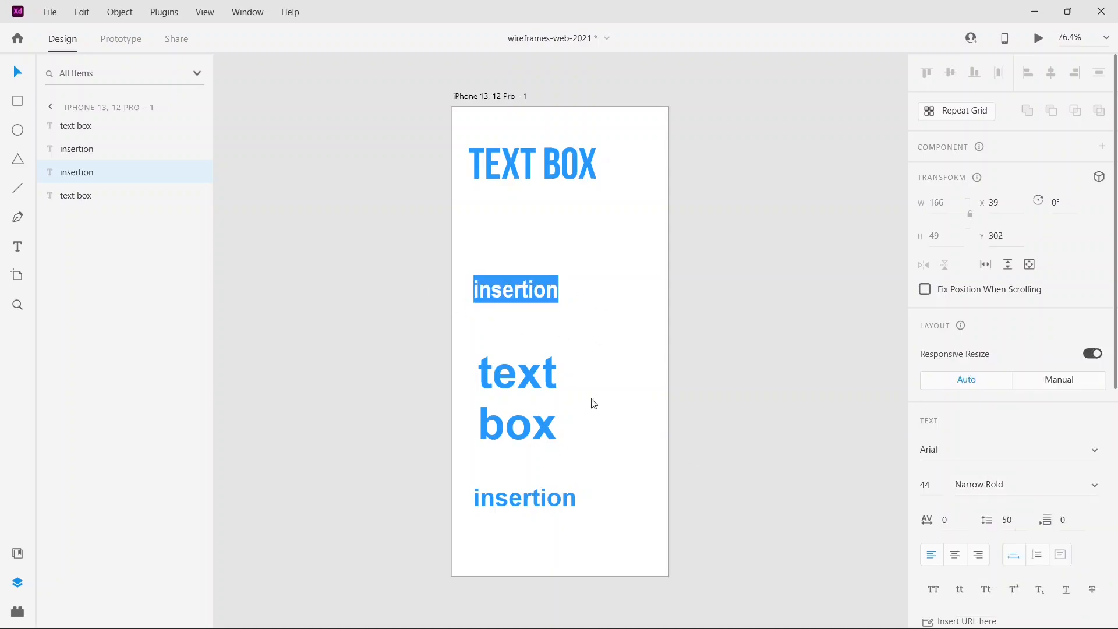
click(1086, 491)
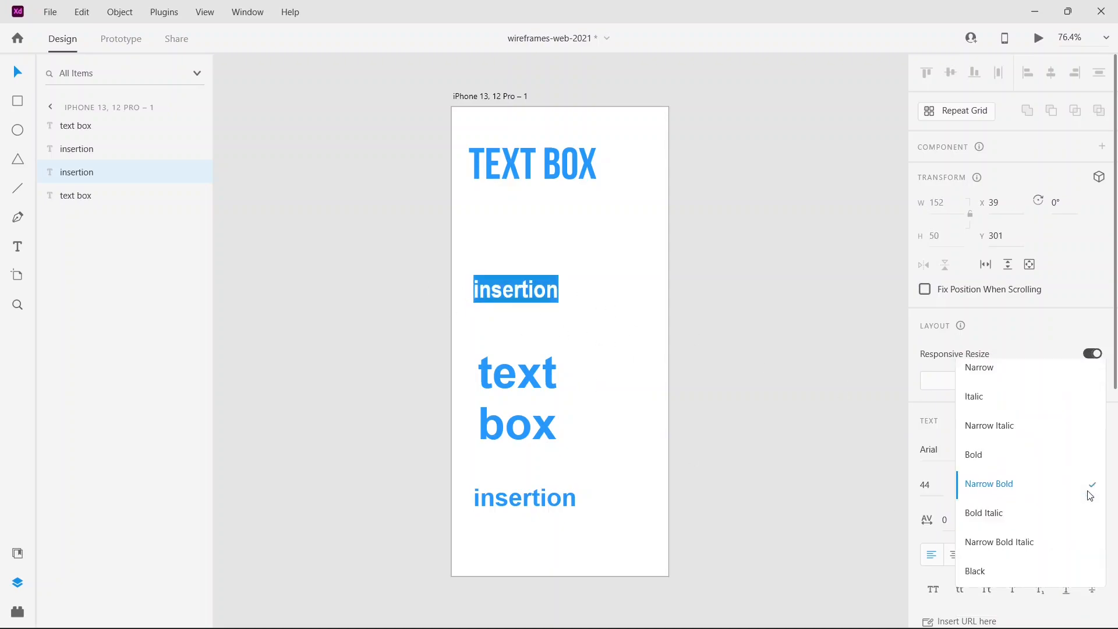
click(1042, 460)
Set the upper insertion text's Arial style to Black and finish editing the text.
click(1090, 491)
click(1042, 600)
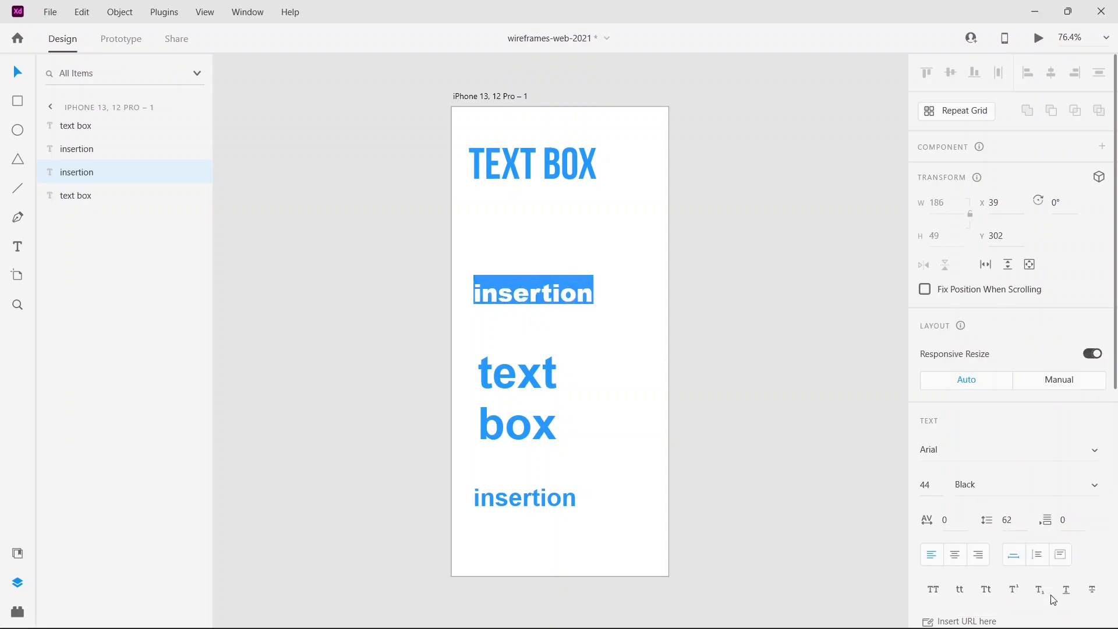
key(Escape)
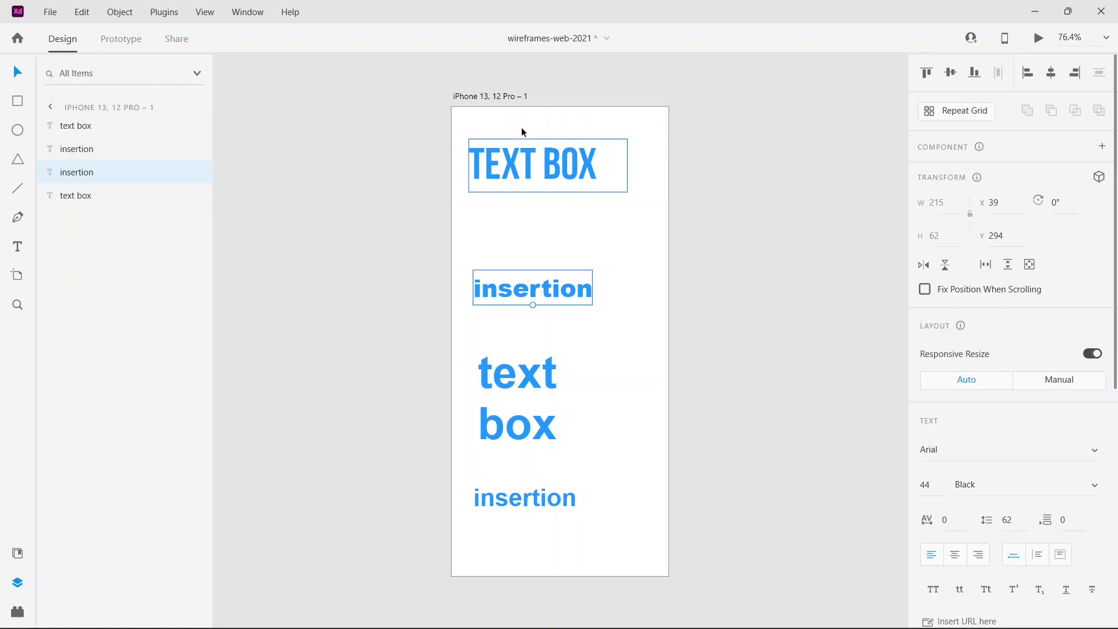
Save the upper text box's Bebas Neue formatting as a character style in the document assets.
click(530, 152)
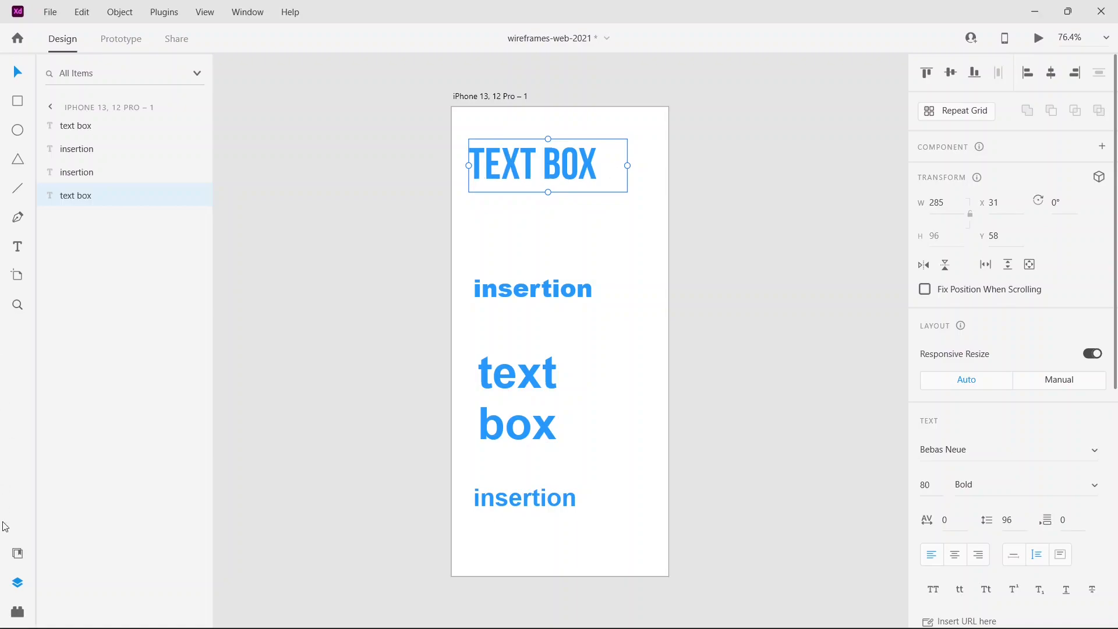
click(18, 553)
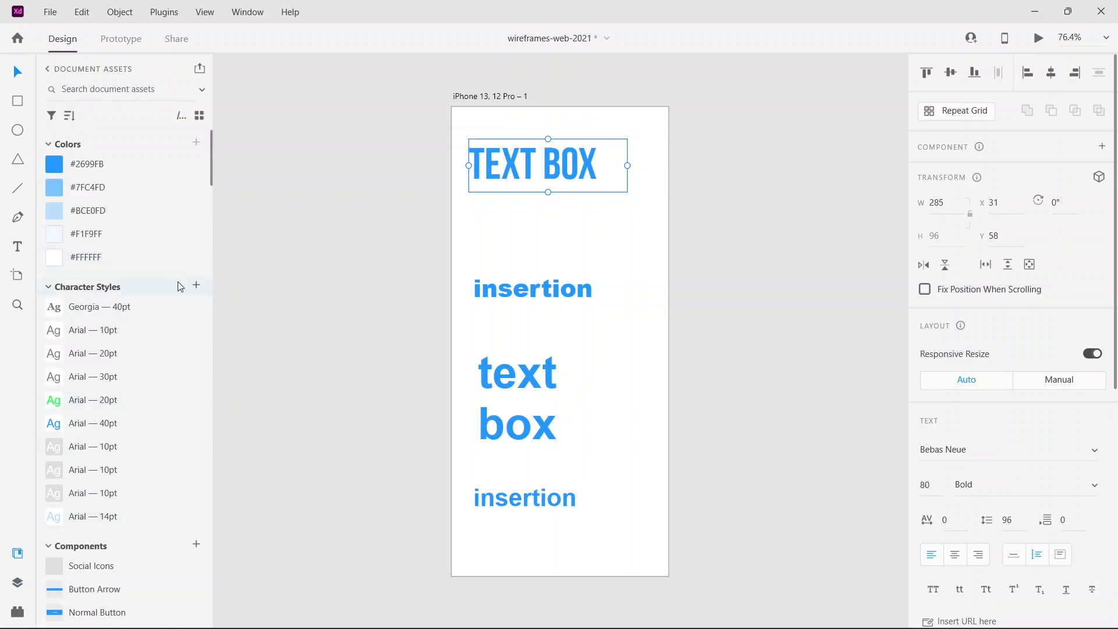
click(197, 288)
scroll(190, 314, down, 3)
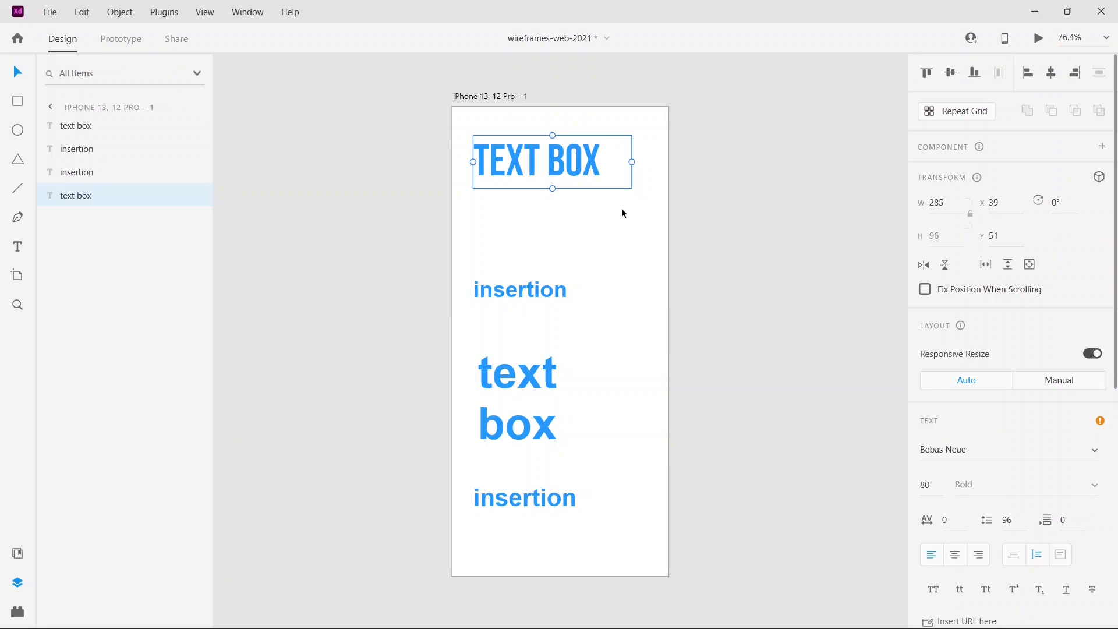
Locate the 6 Forms artboard among the wireframes and examine its form fields up close.
key(ctrl+minus)
key(ctrl+minus)
key(ctrl+minus)
key(ctrl+minus)
key(ctrl+minus)
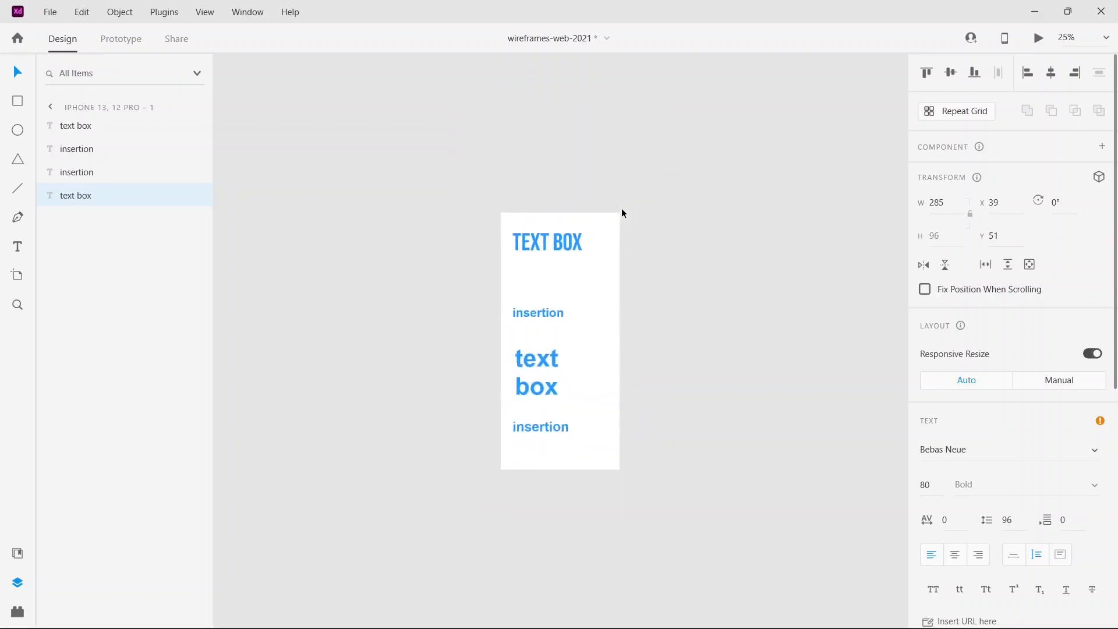
drag(586, 295, 754, 292)
click(18, 305)
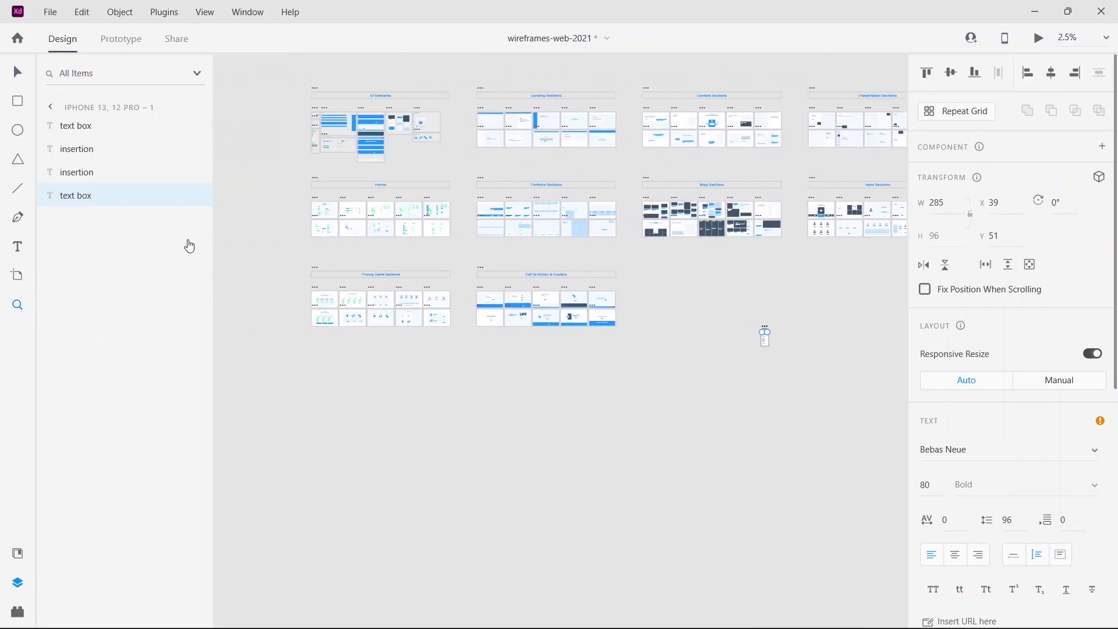
drag(347, 247, 309, 220)
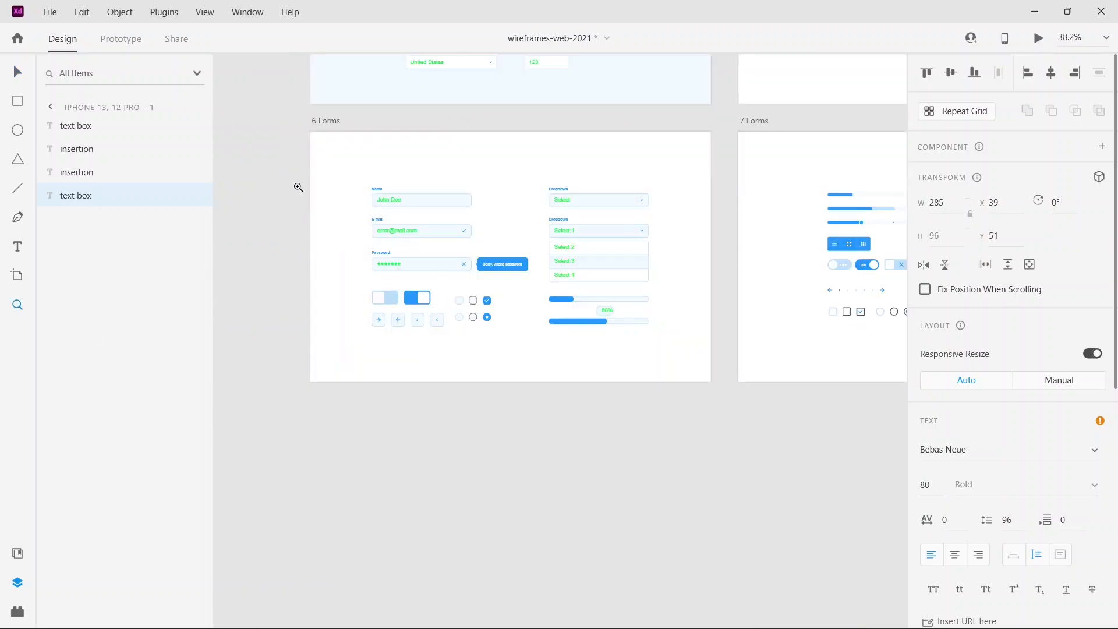
drag(315, 136, 675, 365)
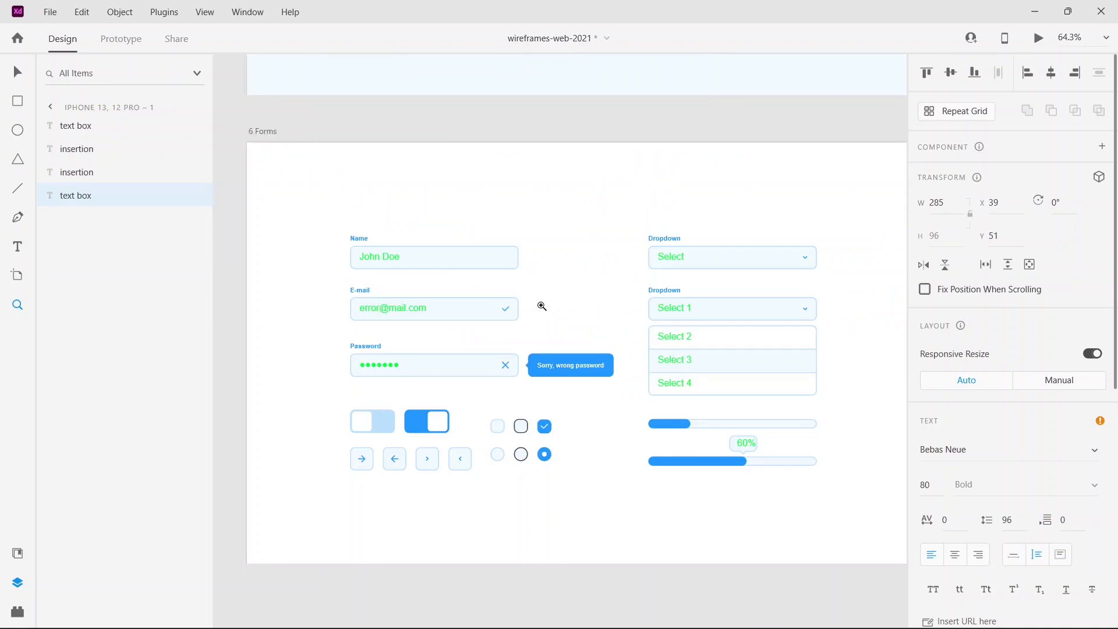
drag(307, 217, 873, 536)
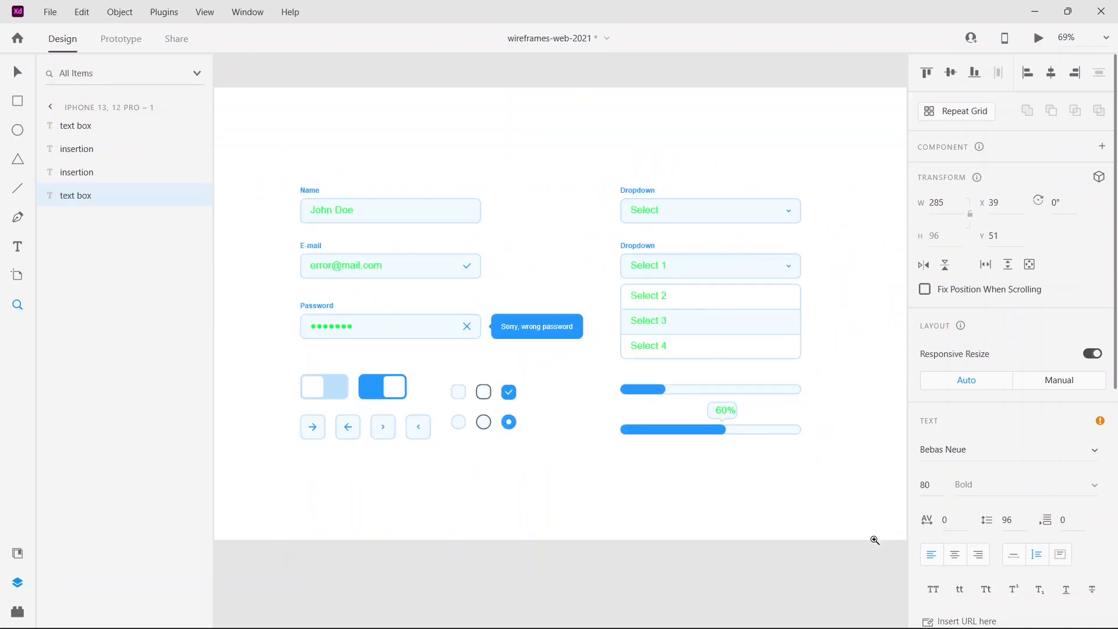
click(18, 72)
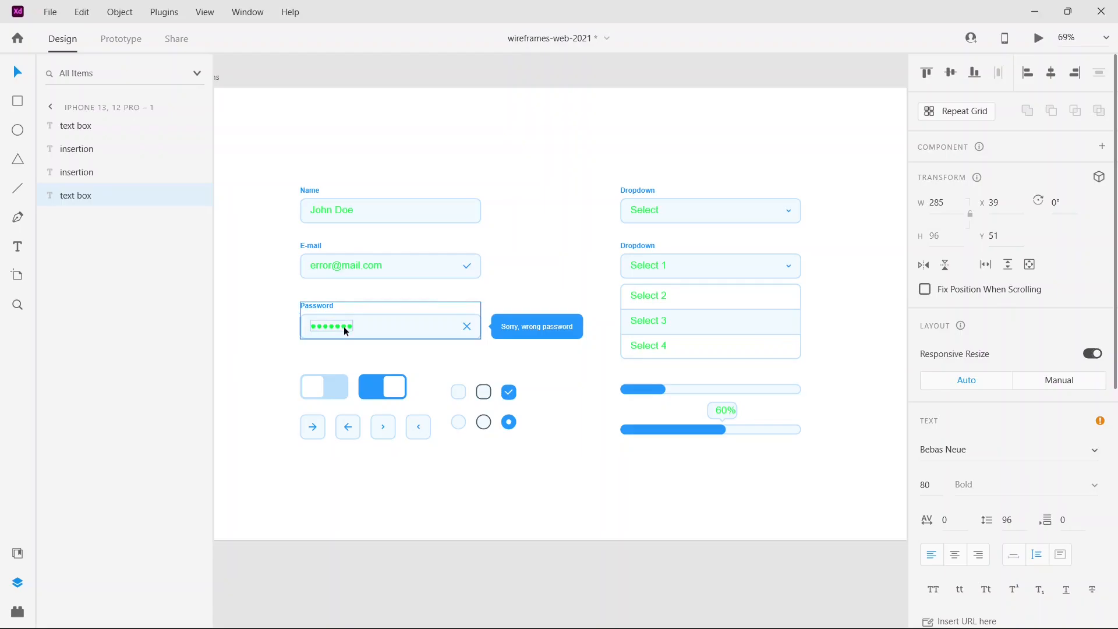
Reveal the character style of the Name field's green placeholder text in the document assets.
double_click(340, 215)
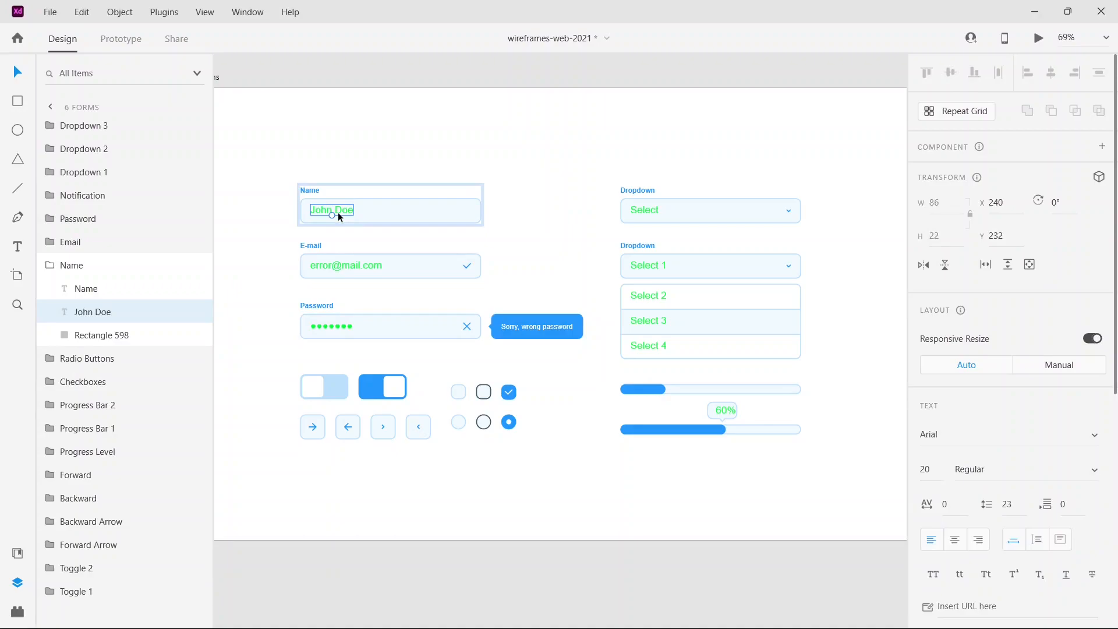
click(18, 553)
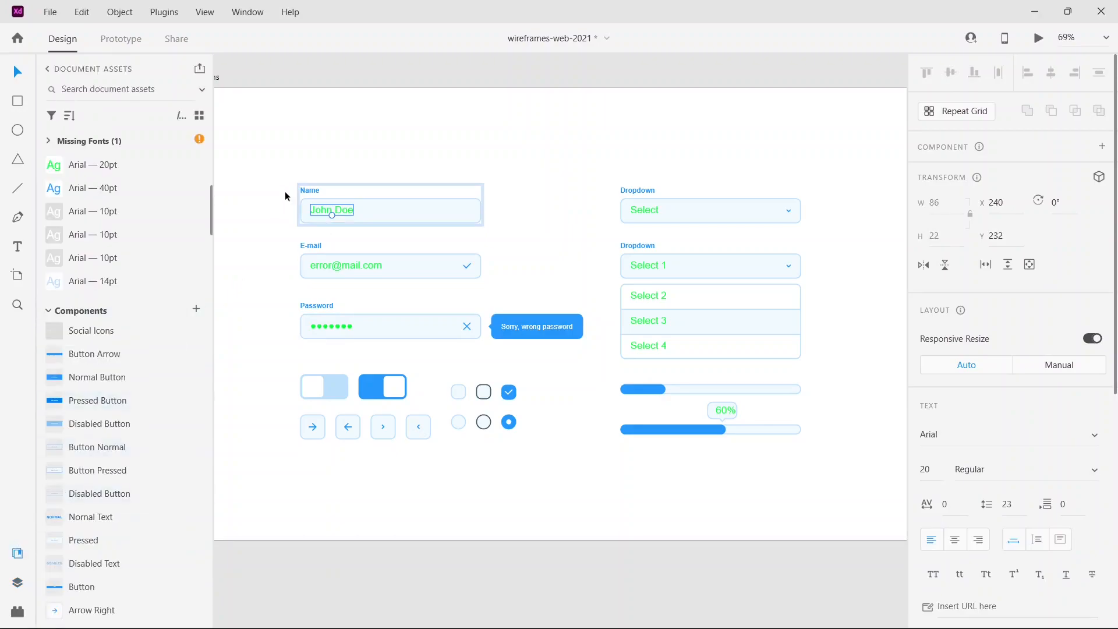
right_click(345, 213)
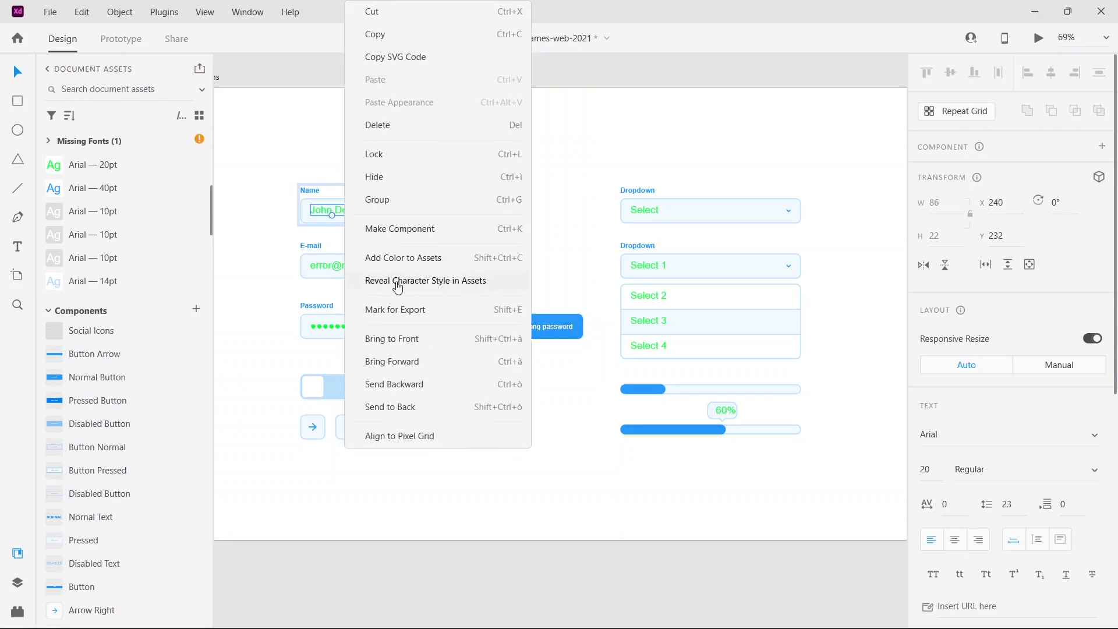
click(507, 289)
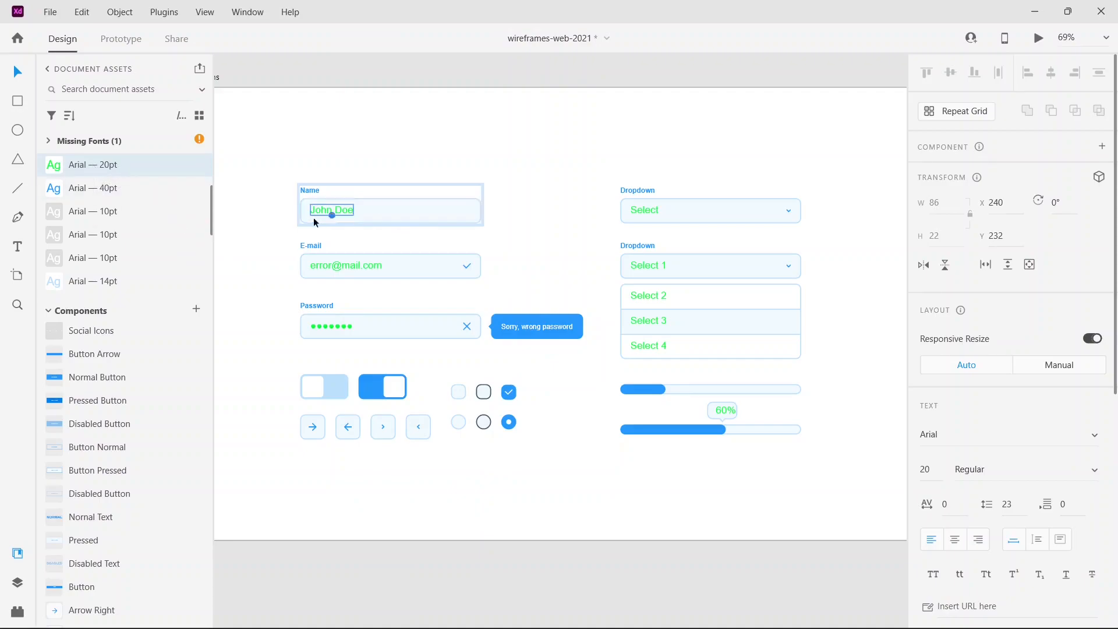
Add the green color of the Name field's placeholder text to the document assets and deselect the text.
right_click(352, 208)
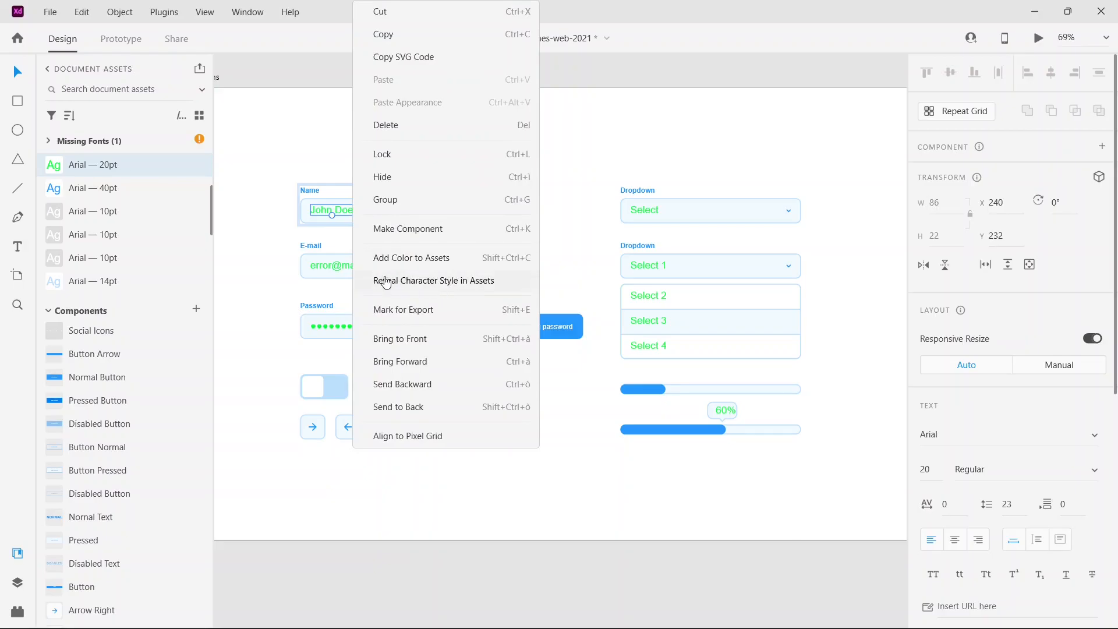
click(492, 257)
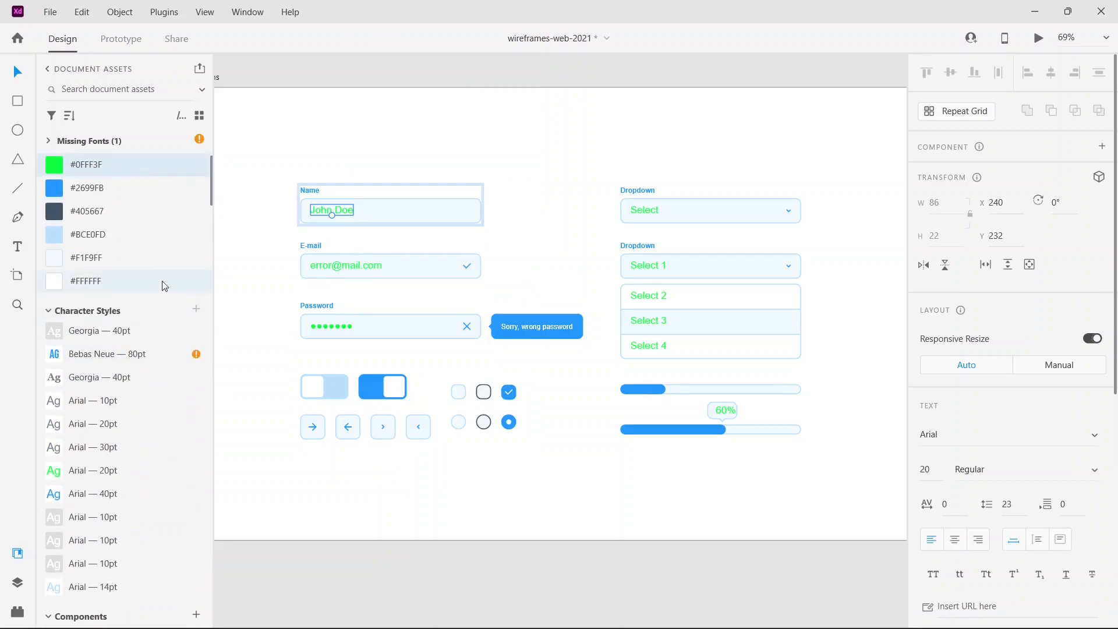
click(329, 138)
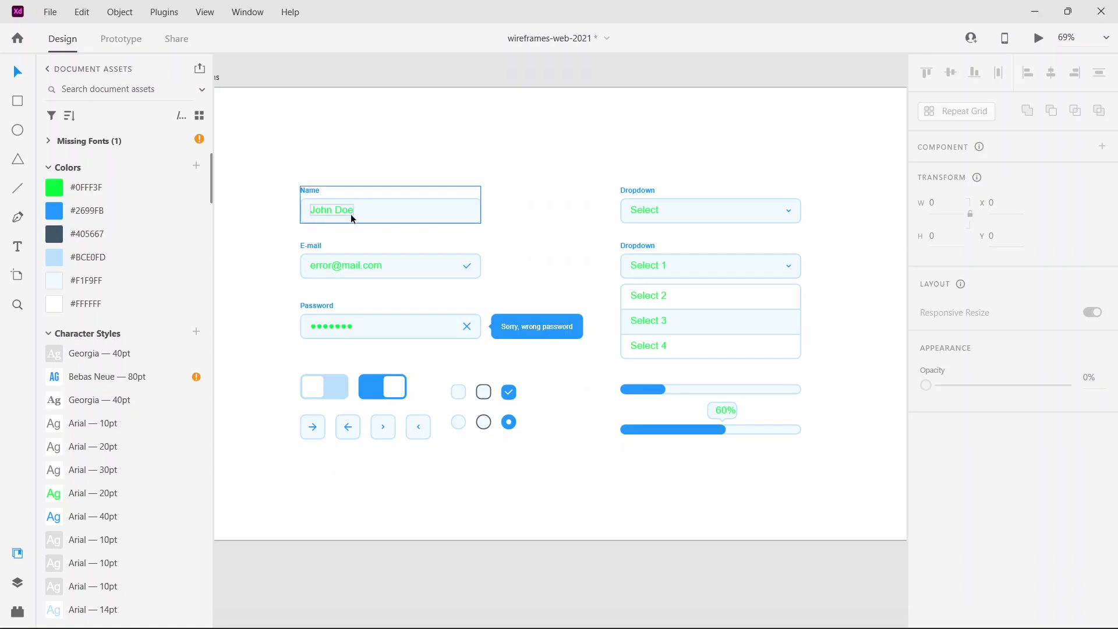
Edit the green Arial 20pt character style to use the Baskerville Old Face font.
scroll(140, 321, down, 3)
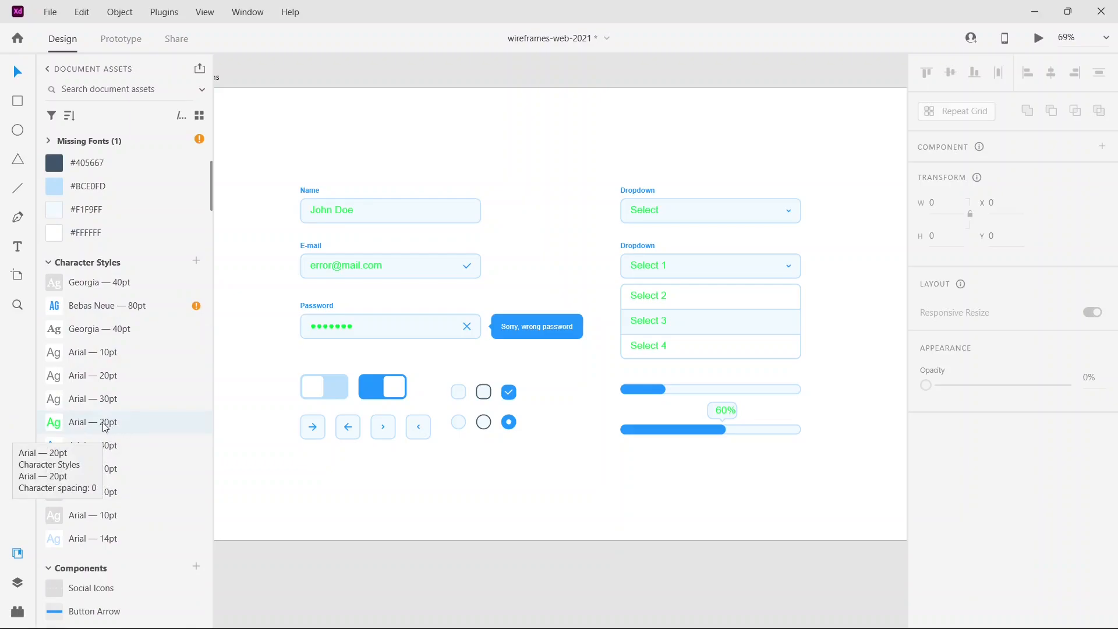
right_click(65, 428)
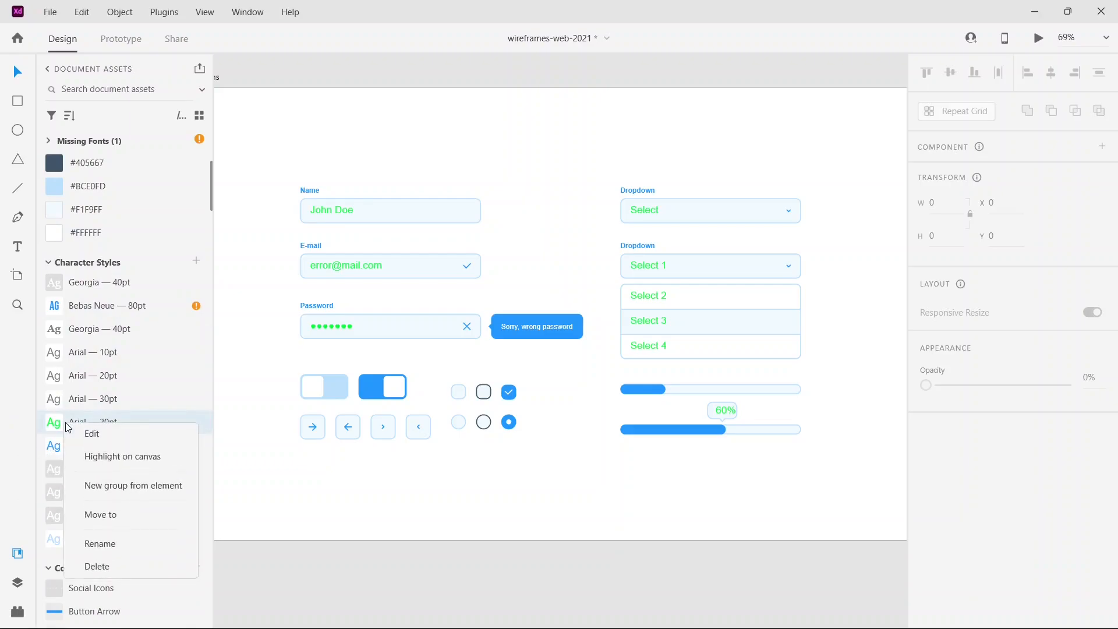
click(96, 438)
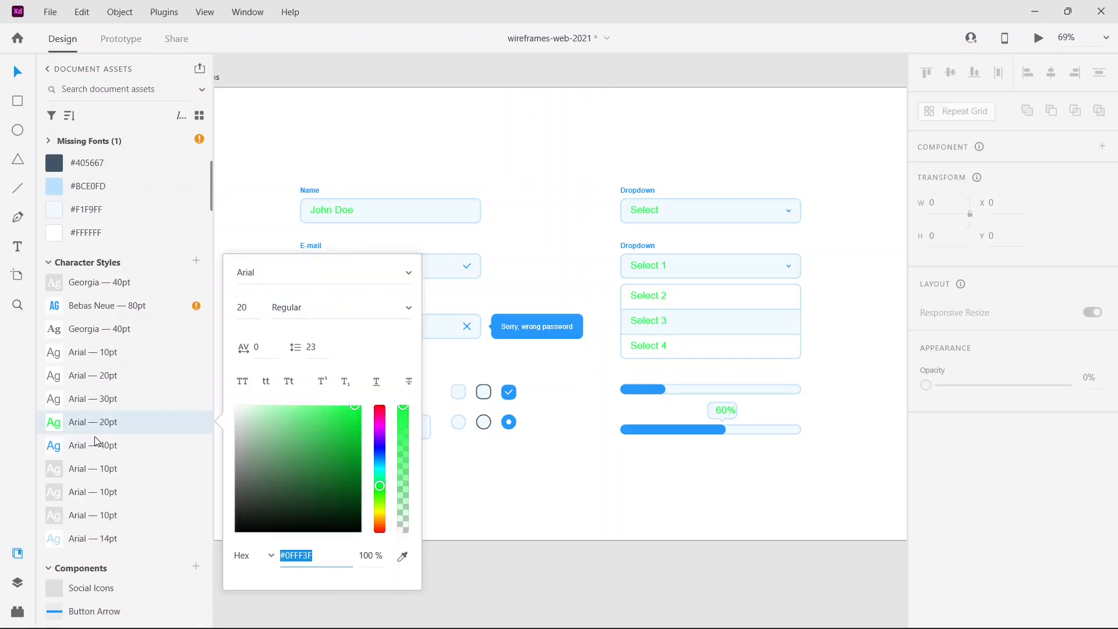
click(391, 279)
scroll(372, 291, down, 3)
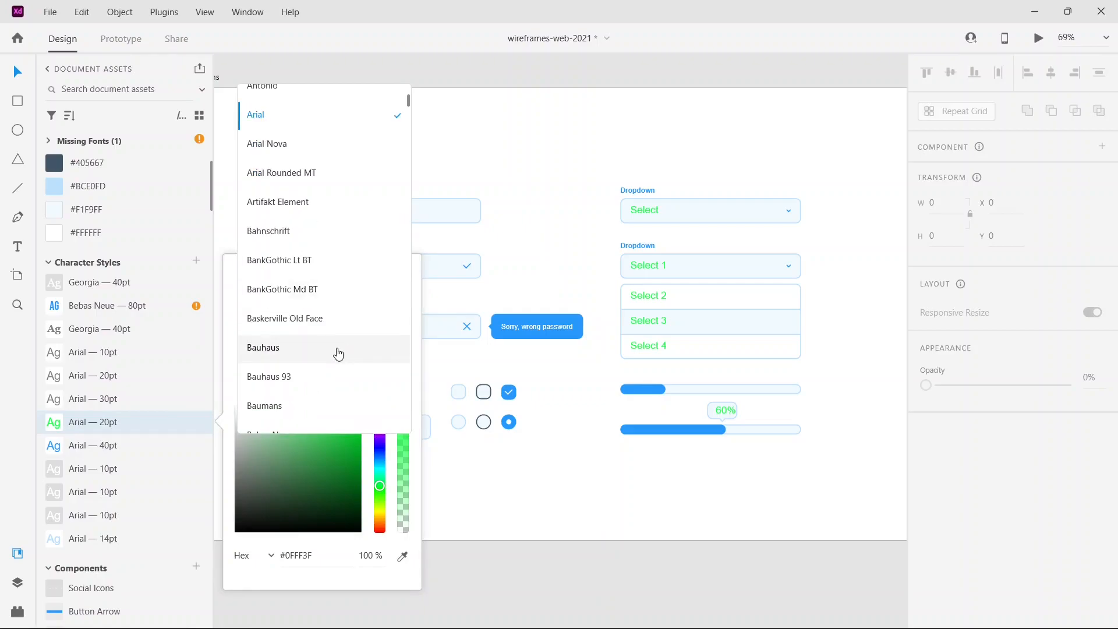
click(308, 318)
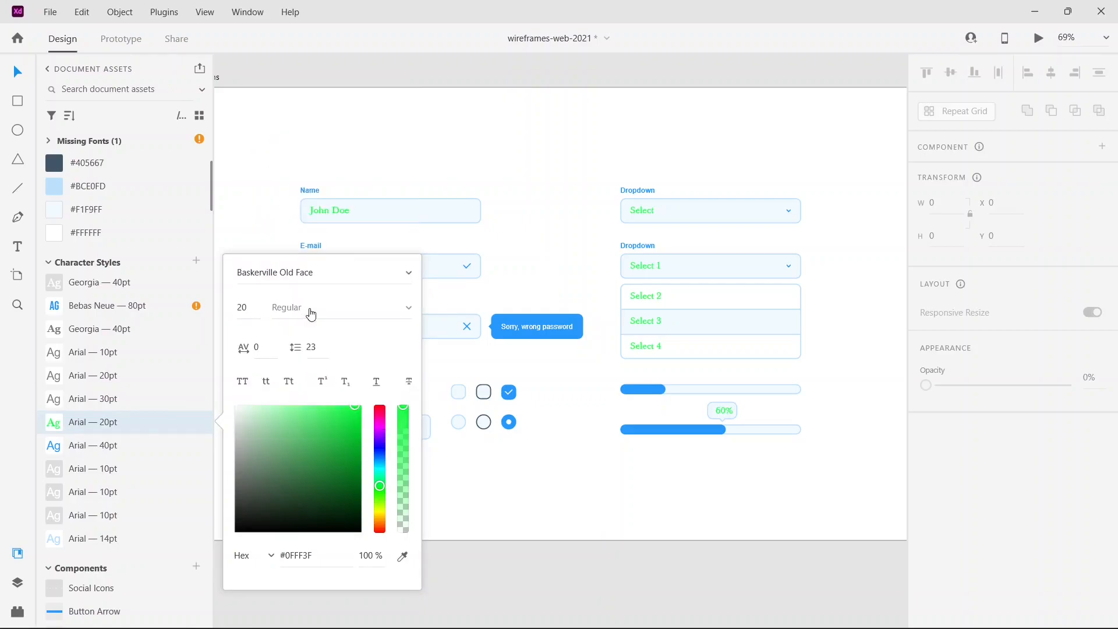
click(527, 214)
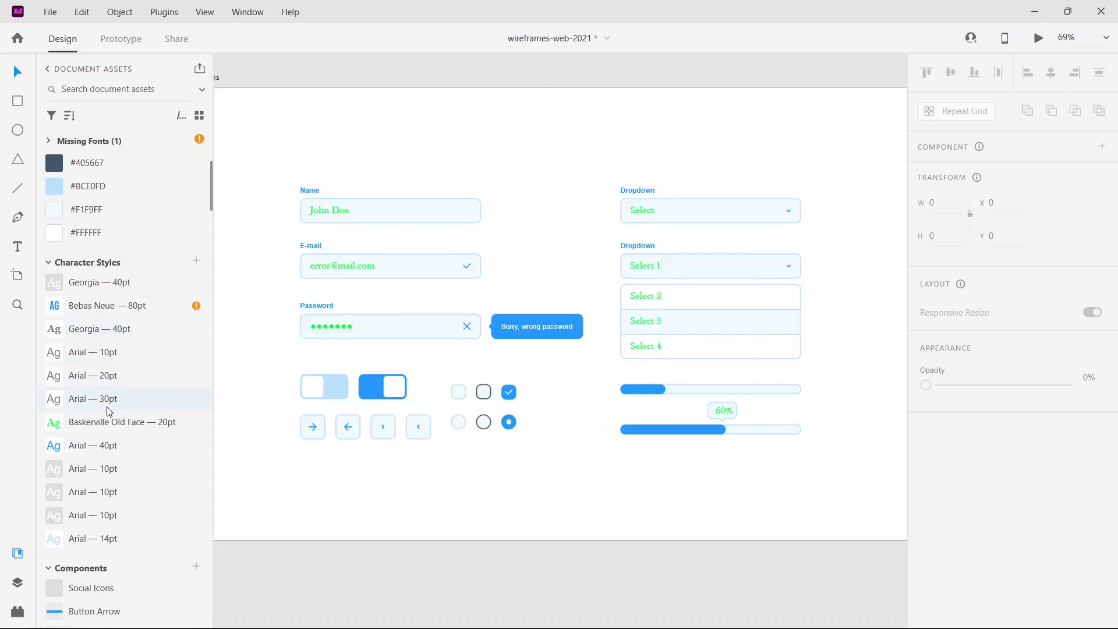
mouse_move(107, 410)
scroll(106, 408, up, 2)
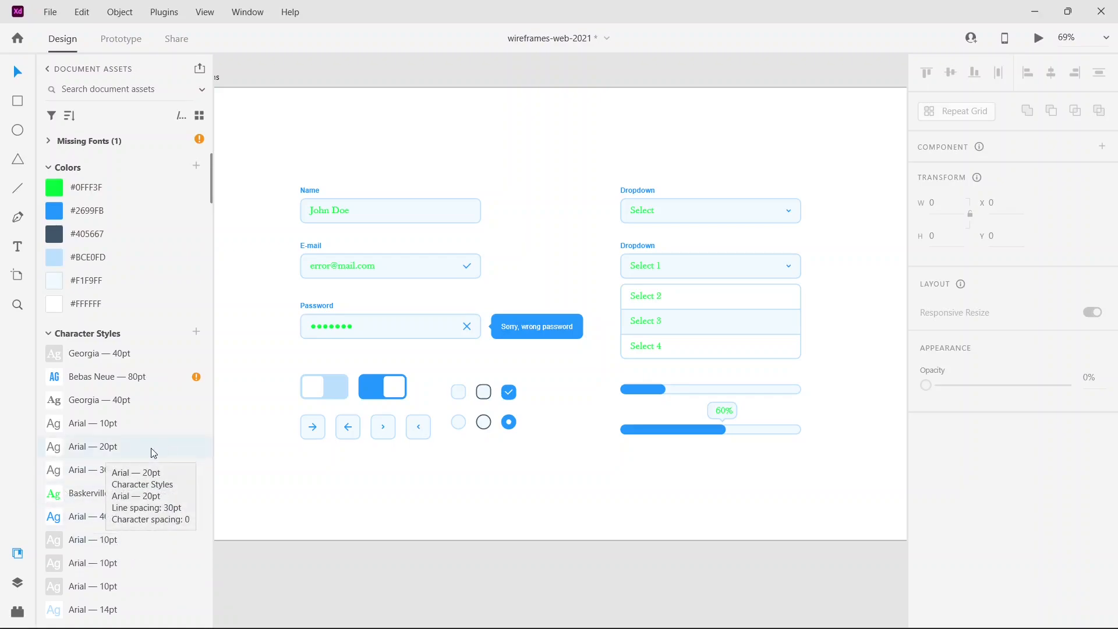
Set the font of the Name field's placeholder text alone to Blackoak Std and deselect it.
click(336, 217)
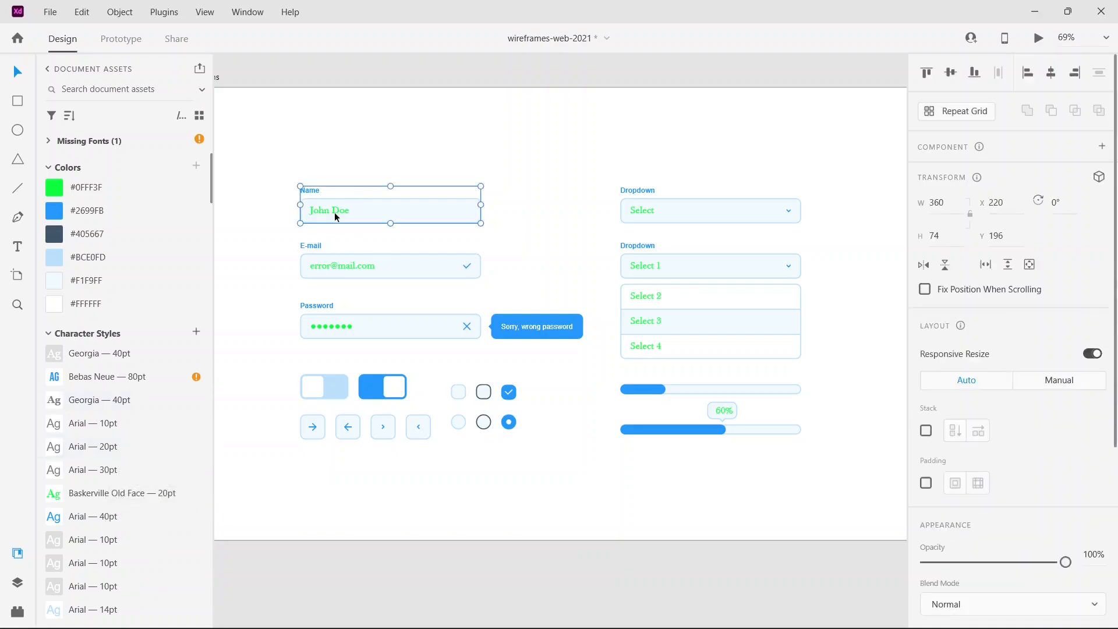
double_click(336, 216)
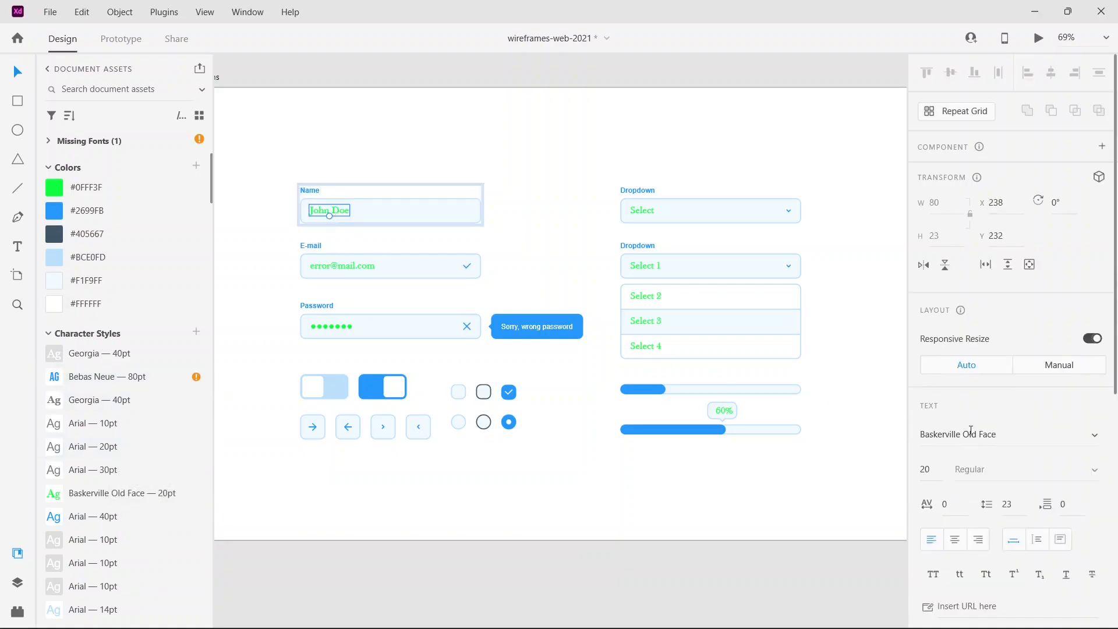
scroll(972, 428, down, 2)
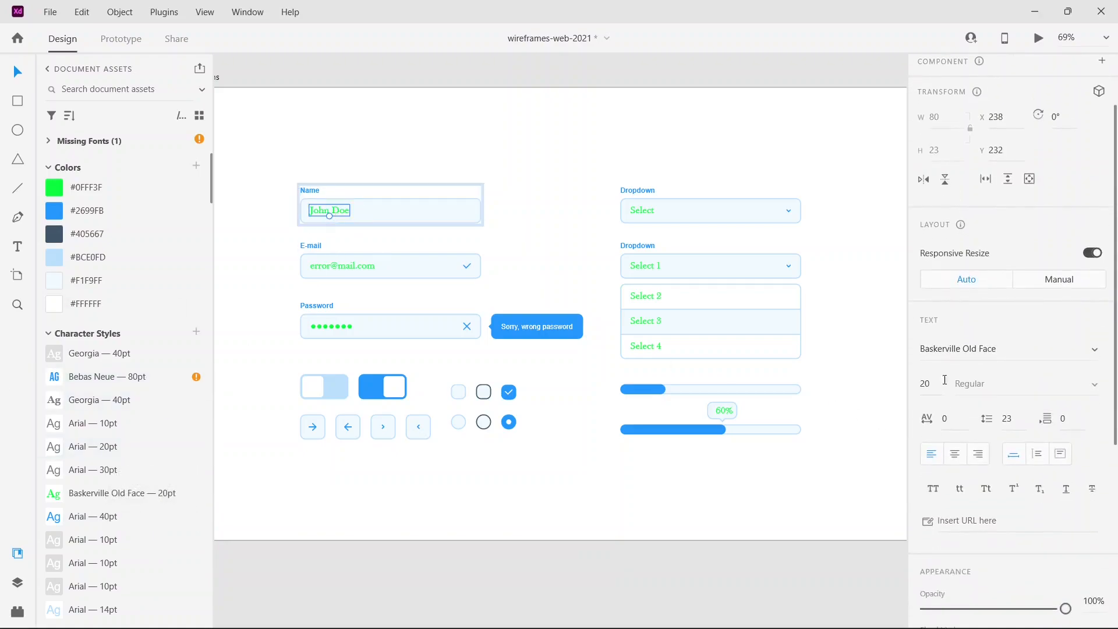
click(1101, 354)
scroll(979, 318, down, 5)
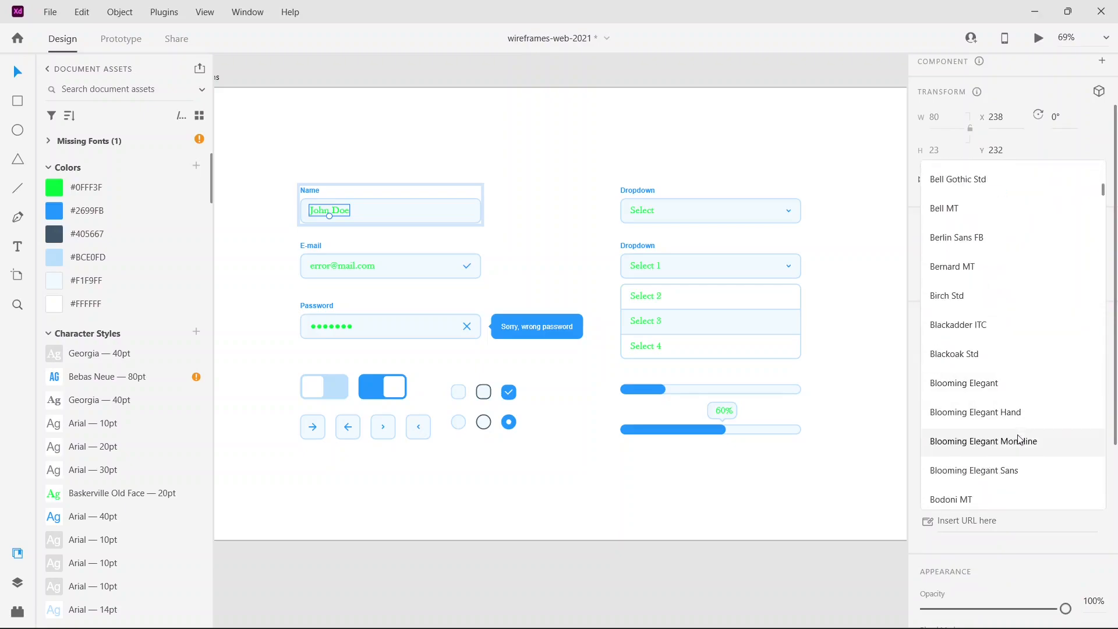
click(955, 353)
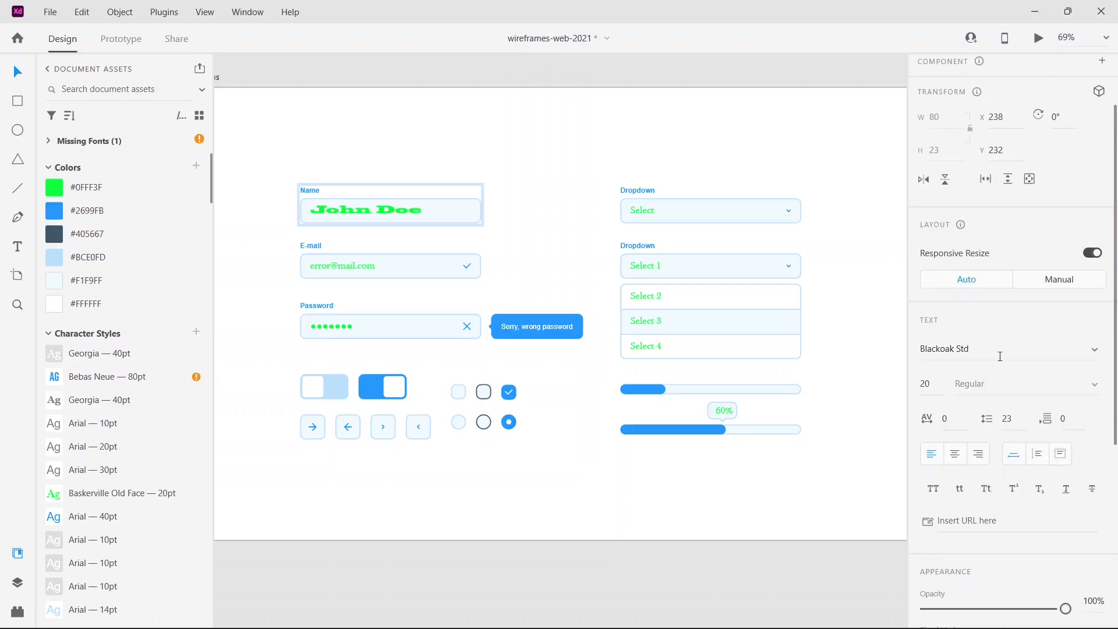
click(546, 155)
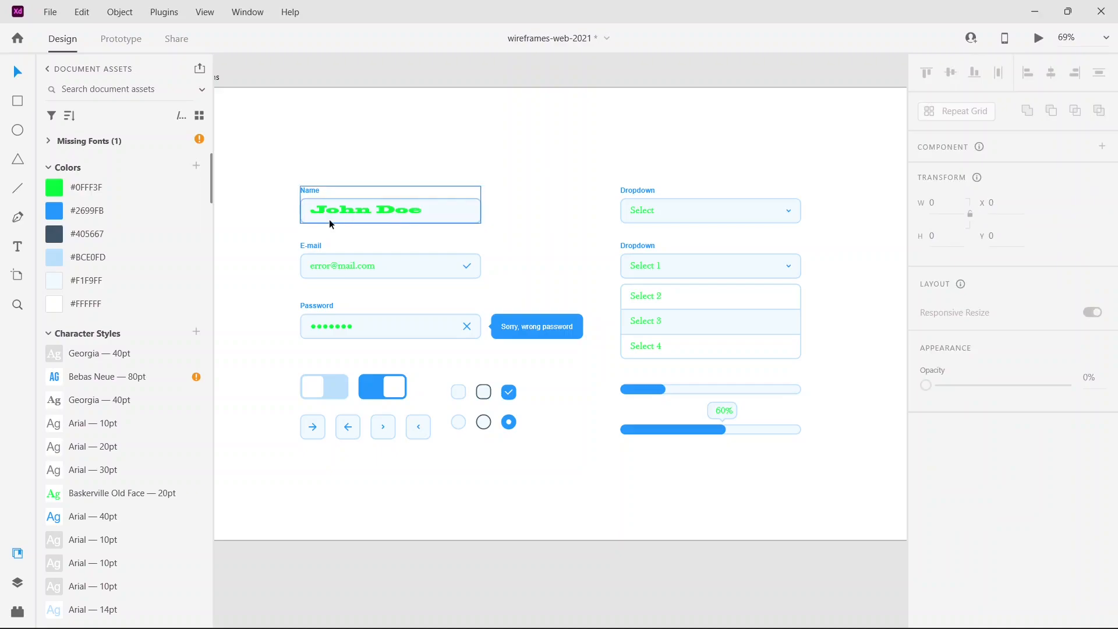
click(390, 210)
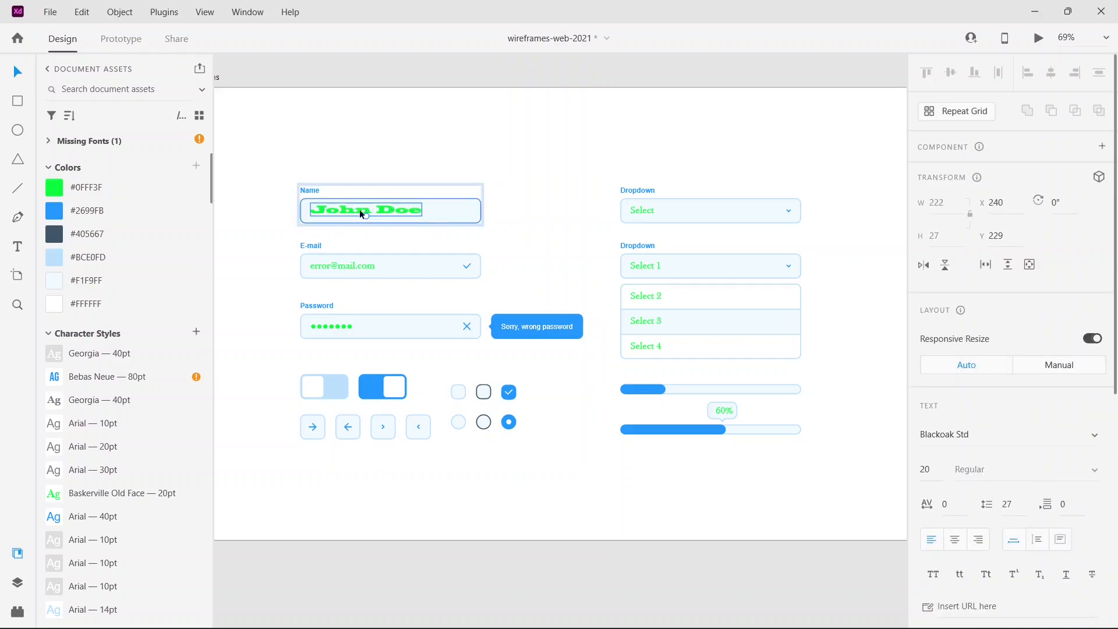
click(553, 140)
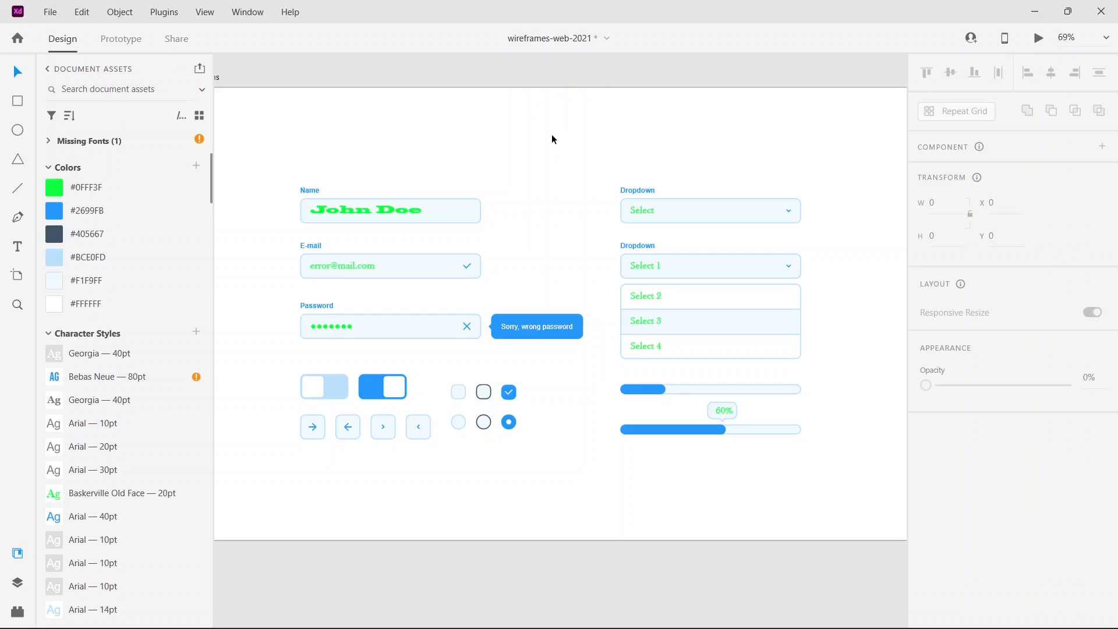
Return from the form fields to the iPhone 13, 12 Pro – 1 artboard and examine its text elements.
key(ctrl+minus)
key(ctrl+minus)
key(ctrl+minus)
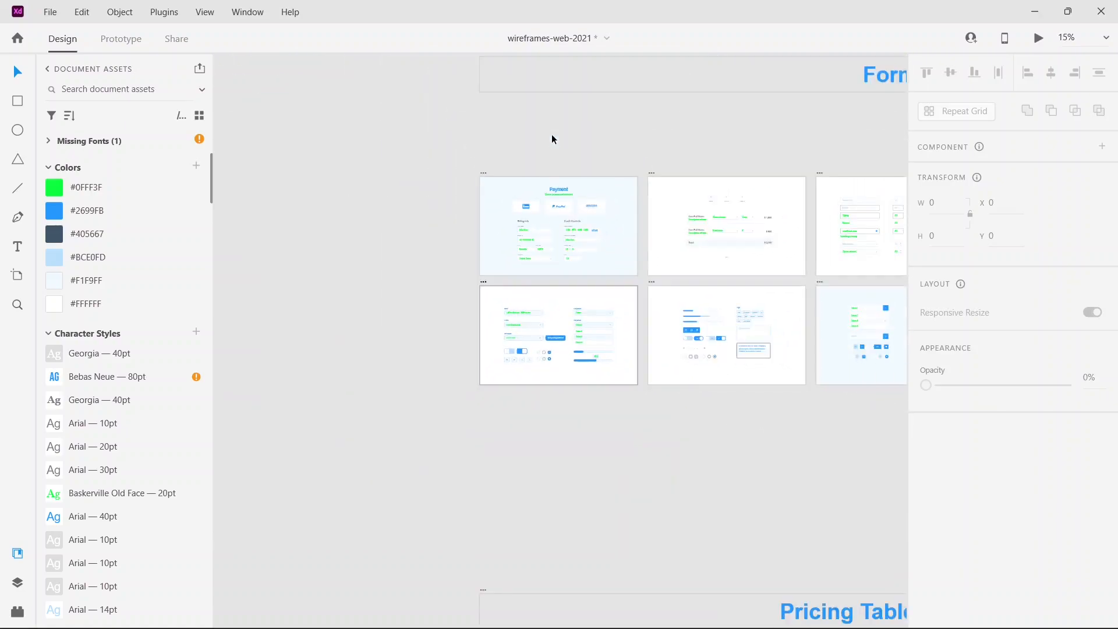
key(ctrl+minus)
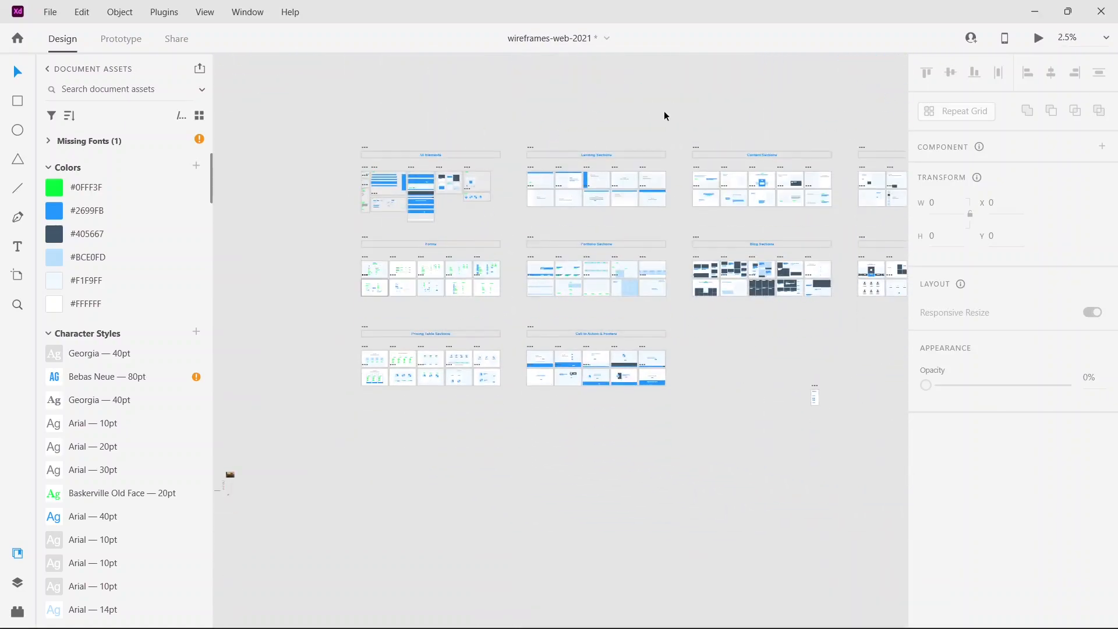
click(17, 304)
drag(838, 417, 855, 433)
drag(491, 298, 566, 408)
click(18, 73)
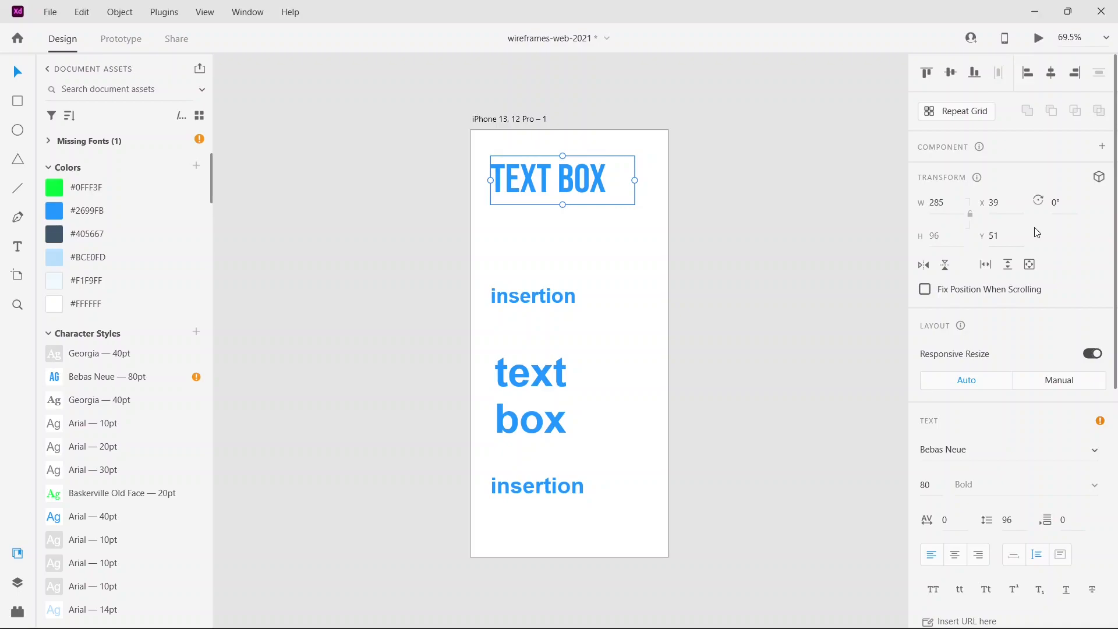
Change the font of the uppermost text box on the phone artboard to Centaur.
scroll(1037, 232, down, 5)
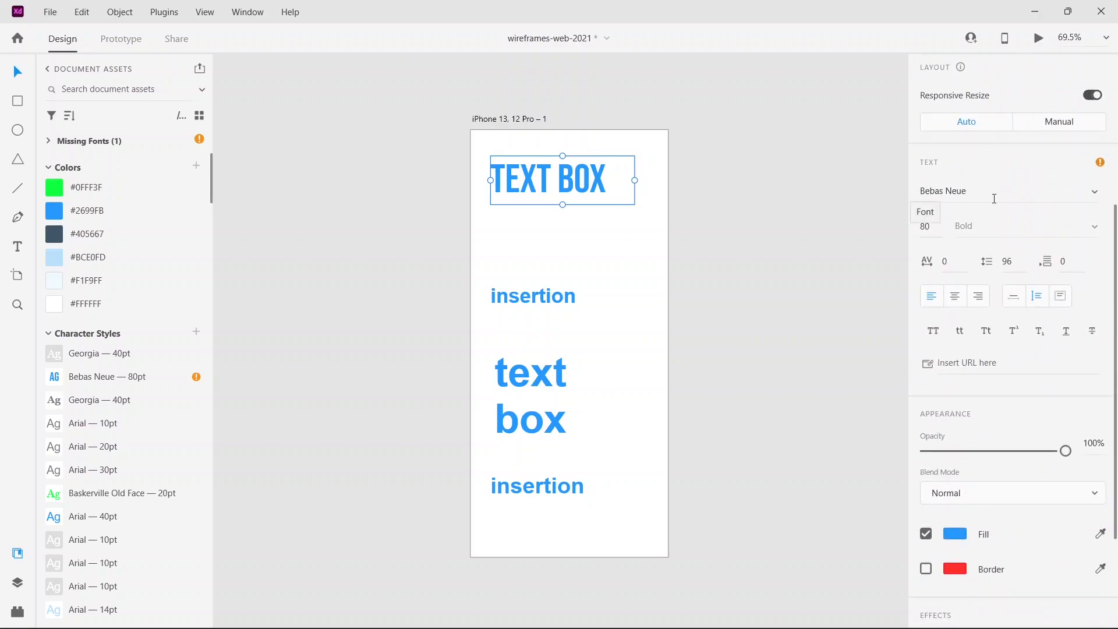
click(1097, 193)
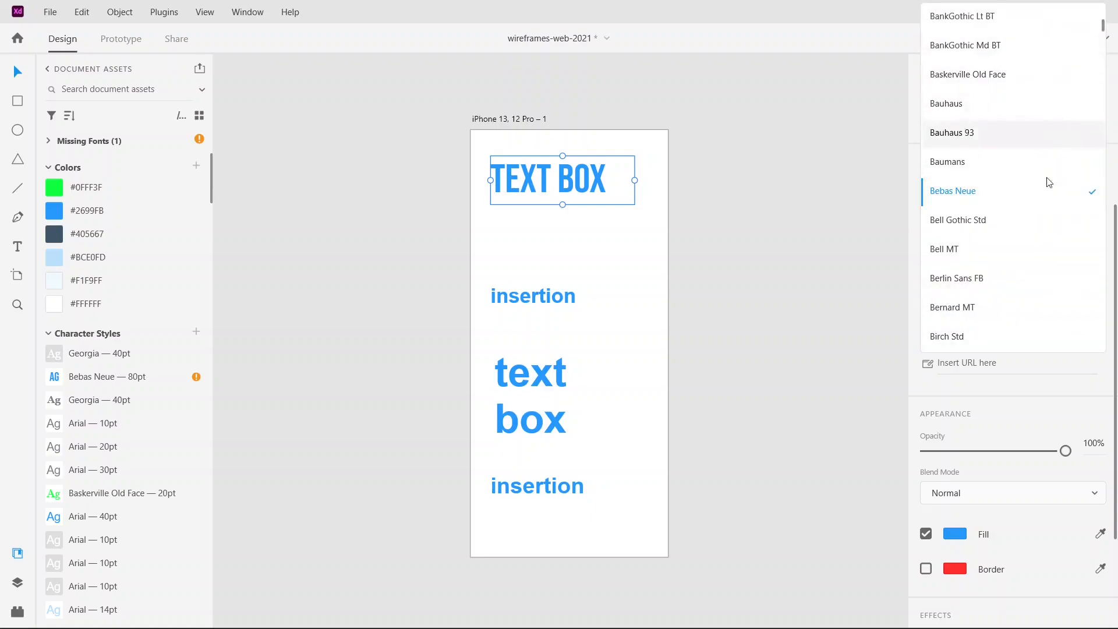
click(1039, 399)
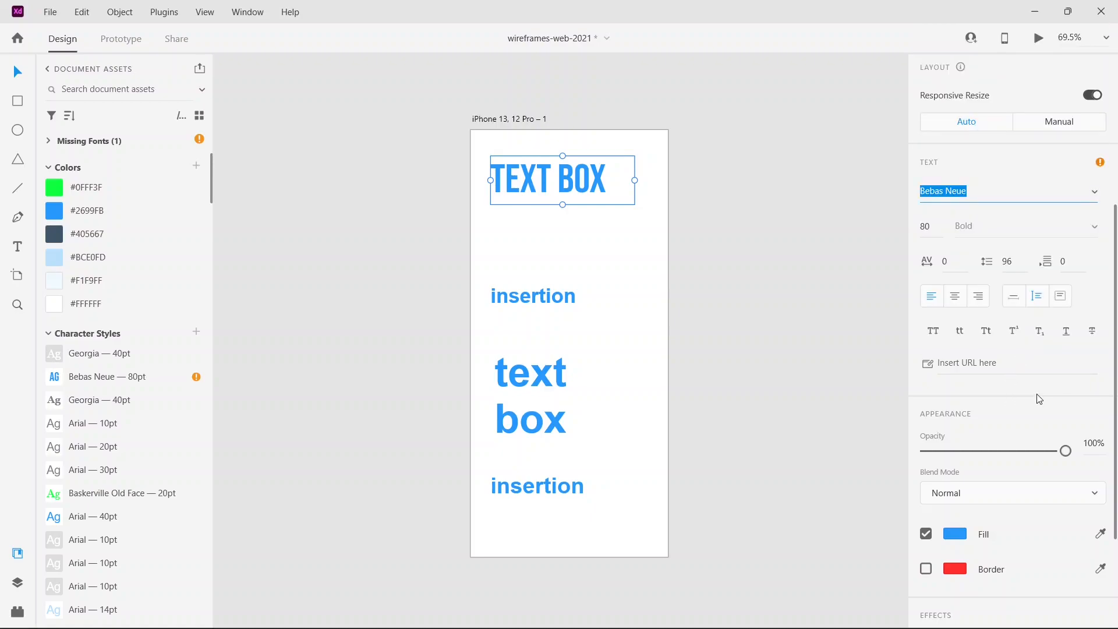
click(911, 250)
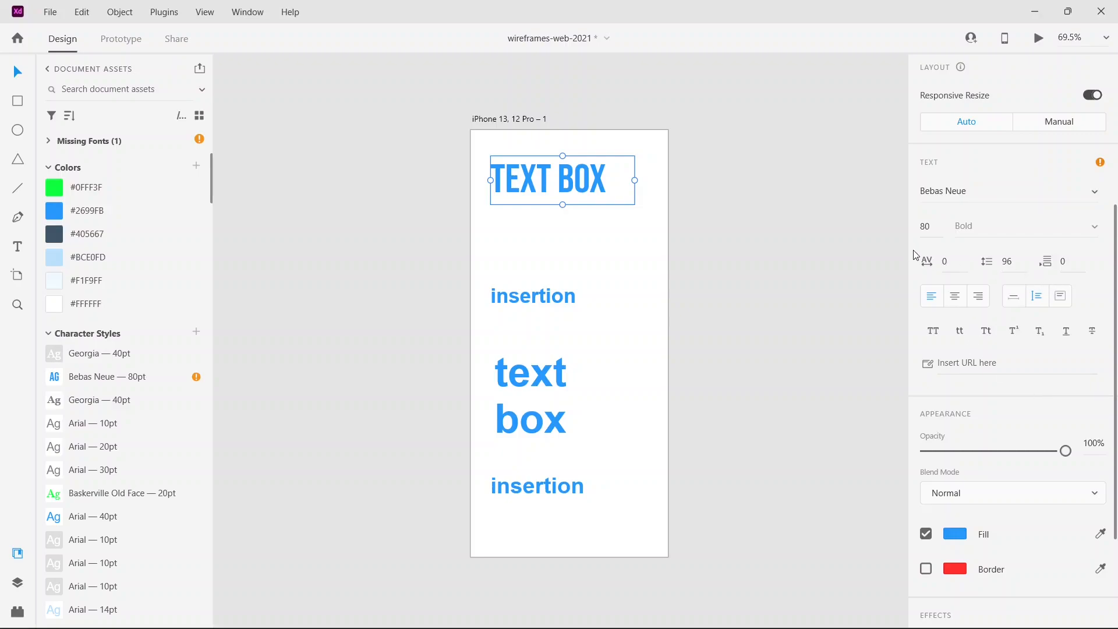
click(1095, 199)
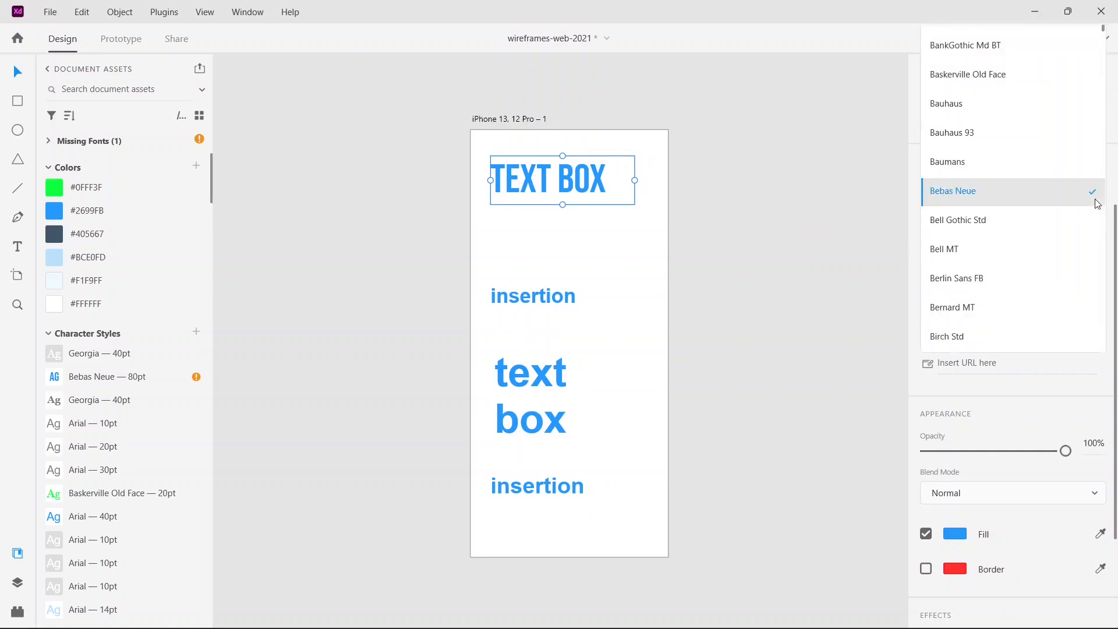
scroll(1026, 213, down, 10)
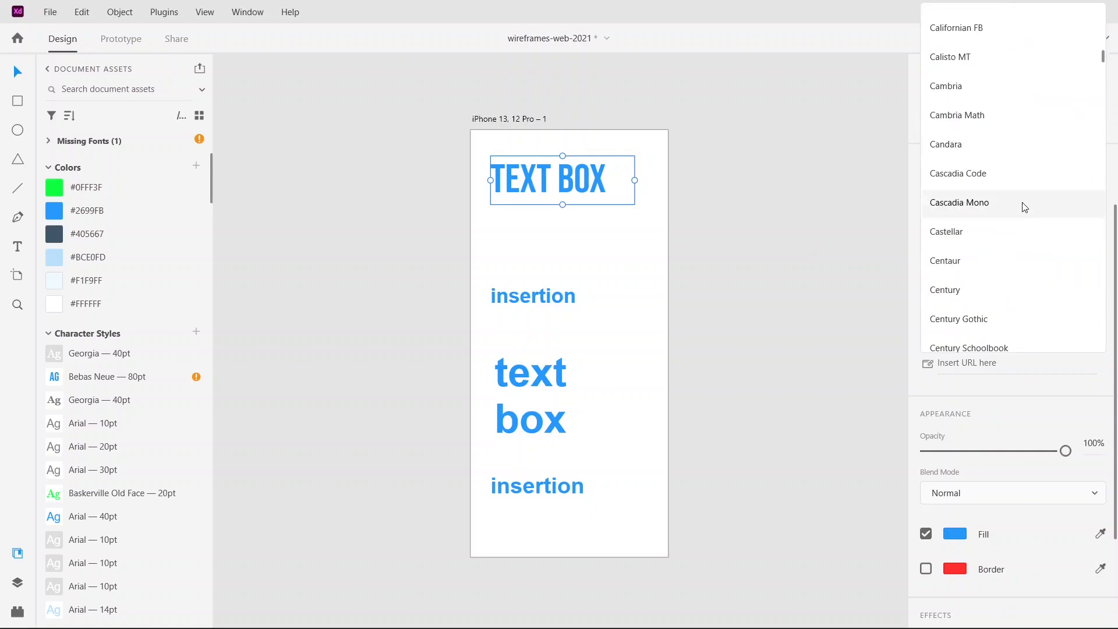
click(975, 259)
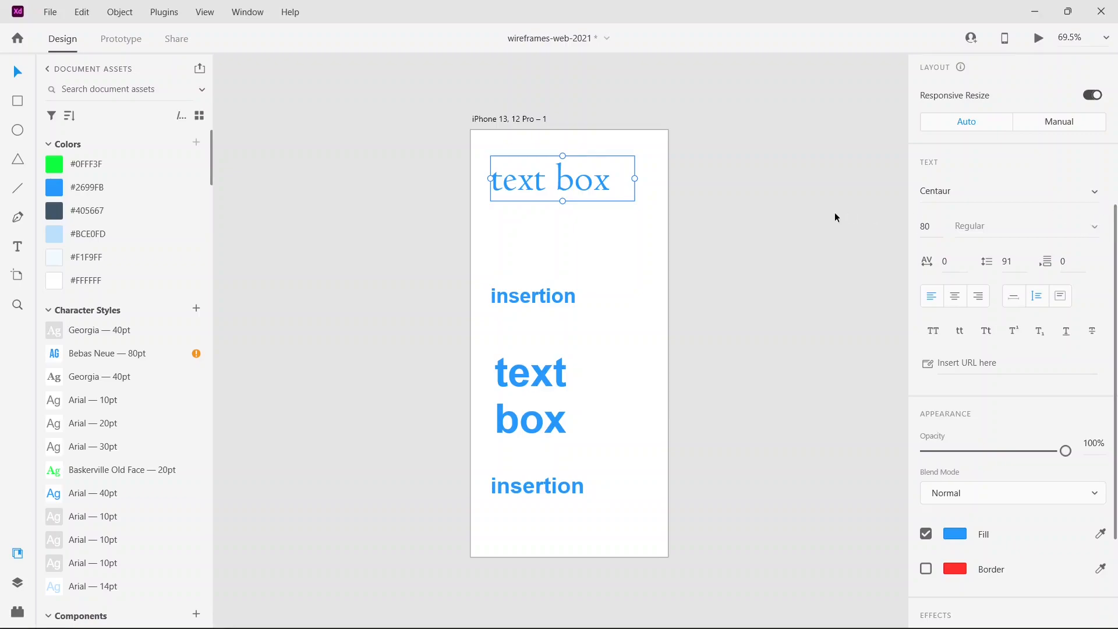
Try a font size of 30 on the uppermost text box and set it back to 80.
click(926, 225)
key(BackSpace)
text(30)
key(Return)
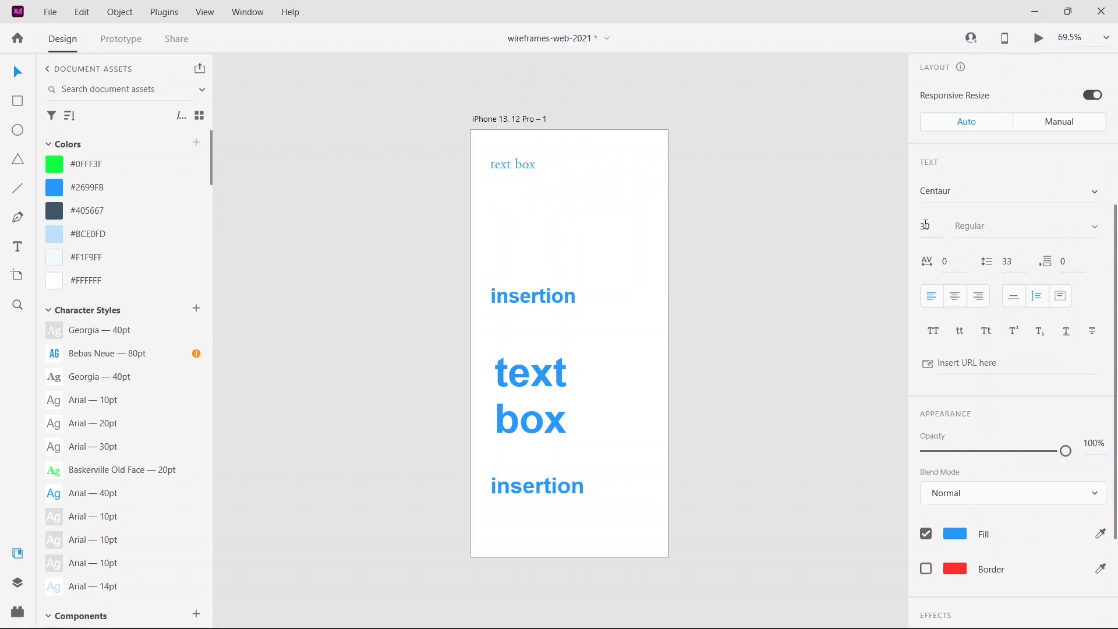
click(933, 226)
text(80)
key(Return)
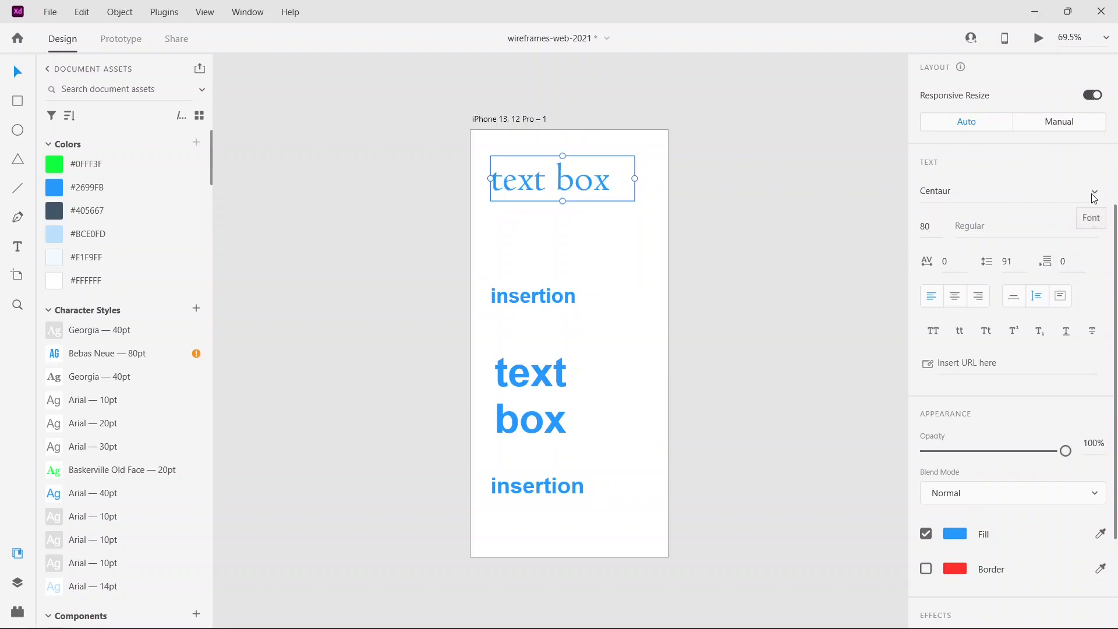
Browse the available fonts and set the uppermost text box to Arial.
click(1094, 198)
scroll(1063, 236, down, 10)
scroll(1022, 233, down, 5)
scroll(1016, 233, up, 15)
scroll(978, 292, up, 10)
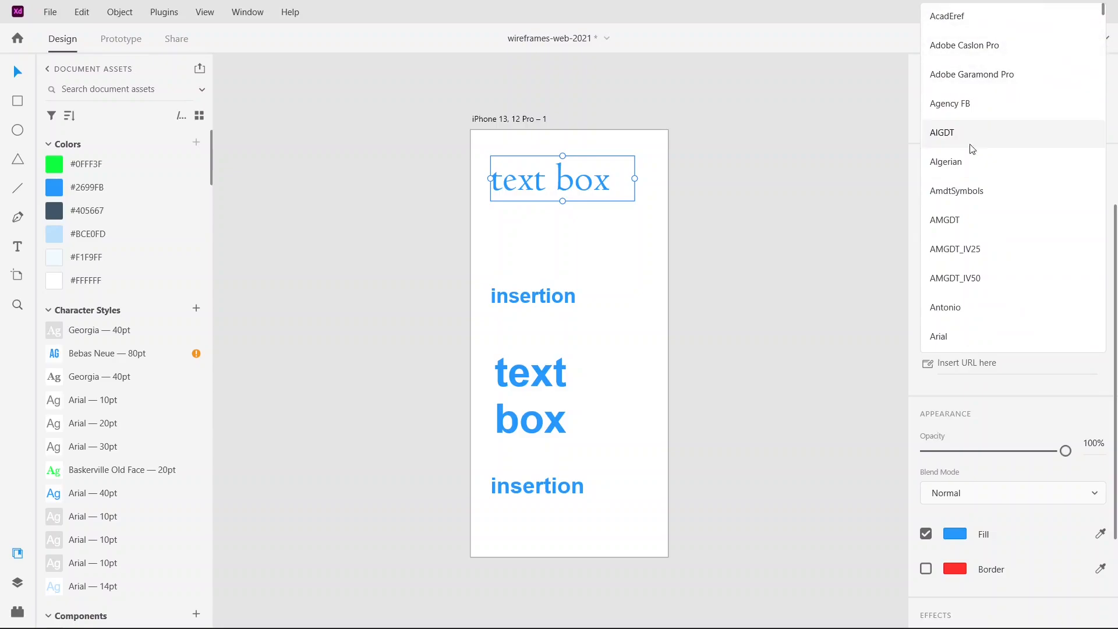
scroll(972, 152, down, 3)
scroll(985, 162, up, 1)
scroll(978, 174, down, 1)
click(974, 187)
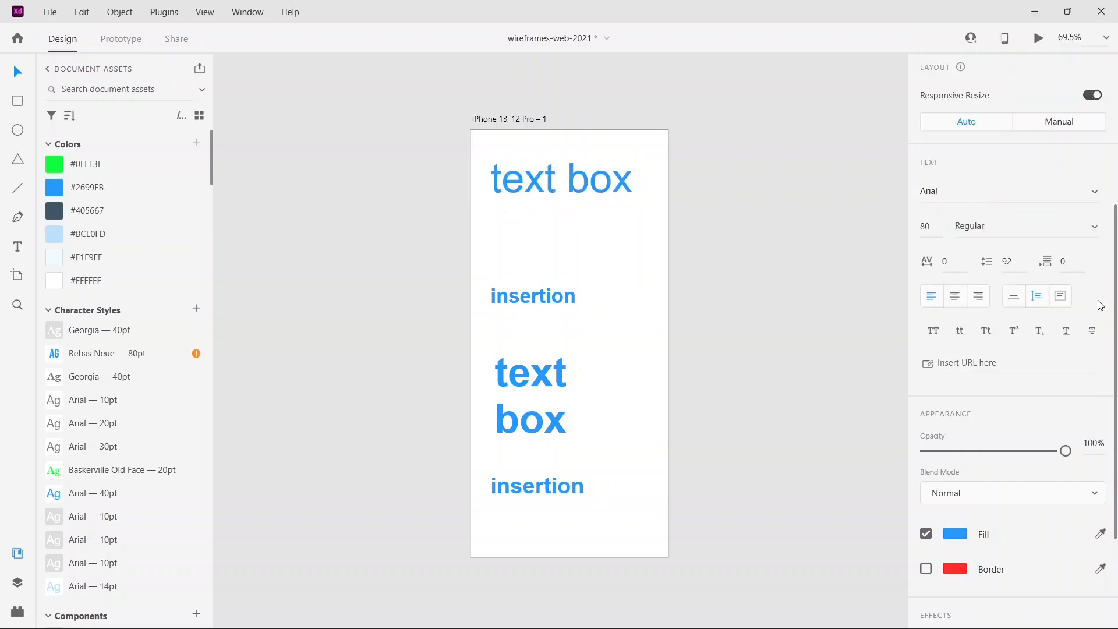
Try the Narrow and Bold font styles on the Arial text box and settle on Bold Italic.
click(1097, 227)
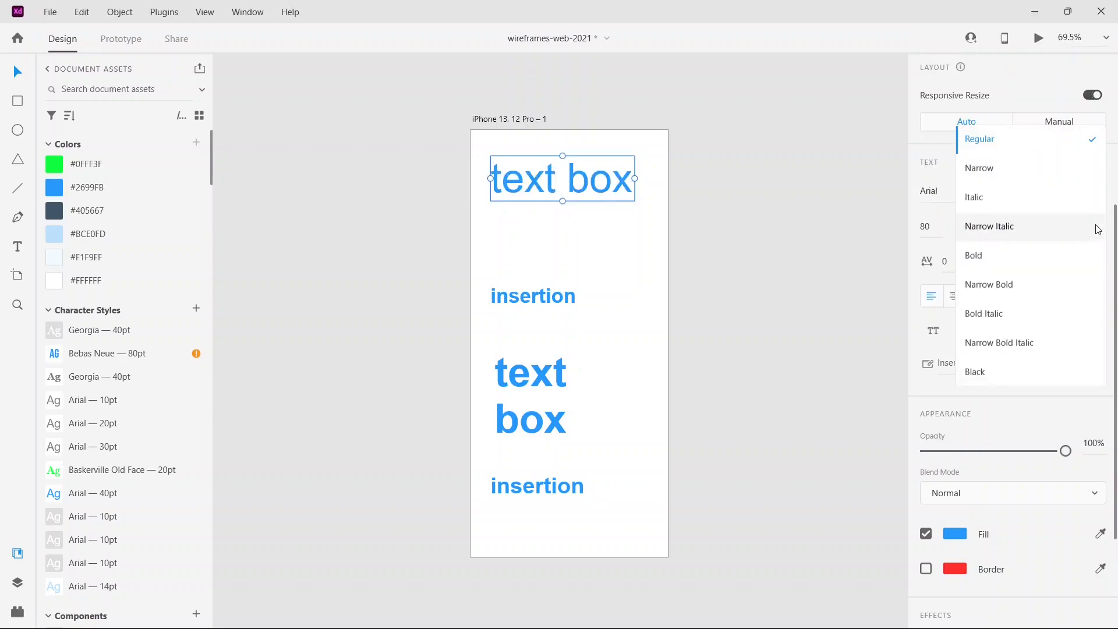
click(1028, 175)
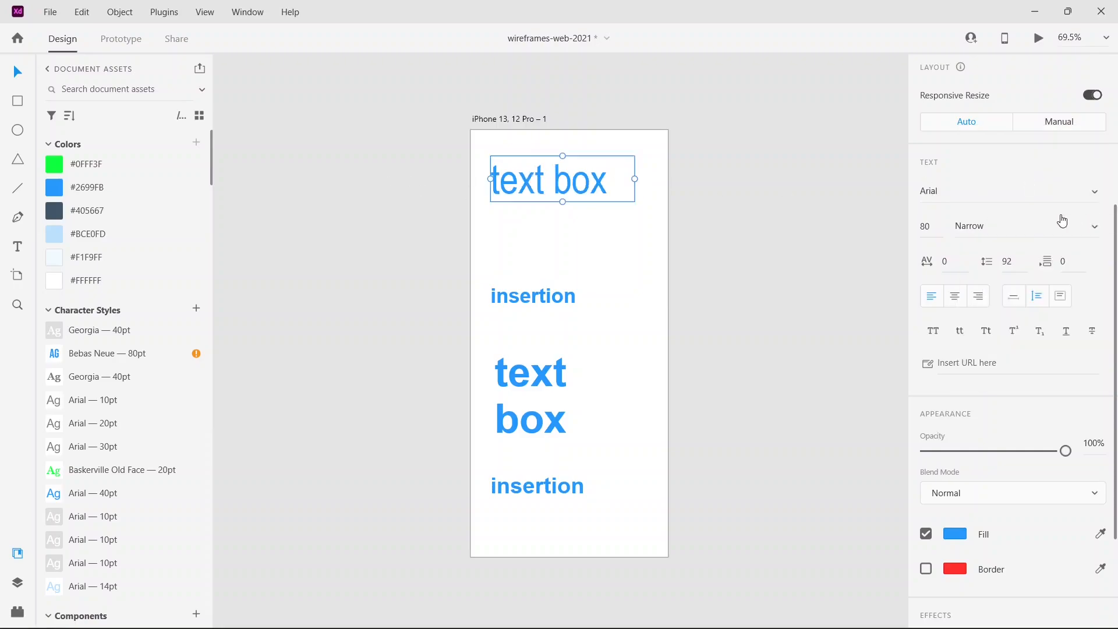
click(1093, 227)
click(1053, 254)
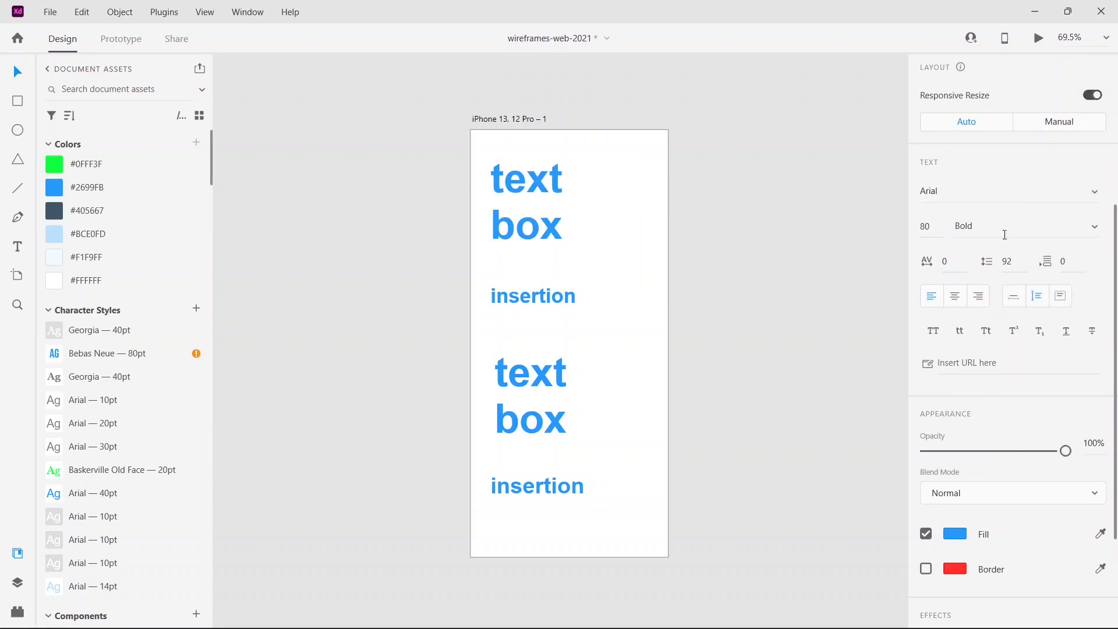
click(1095, 227)
click(978, 283)
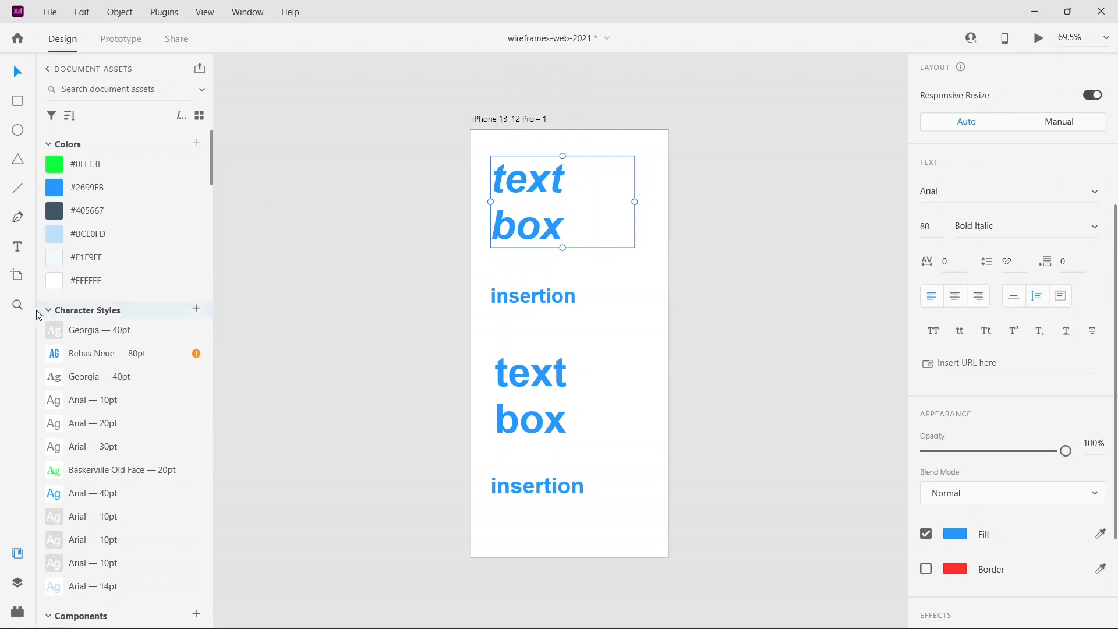
Set the character spacing of the bold italic text box to 30.
scroll(518, 199, up, 5)
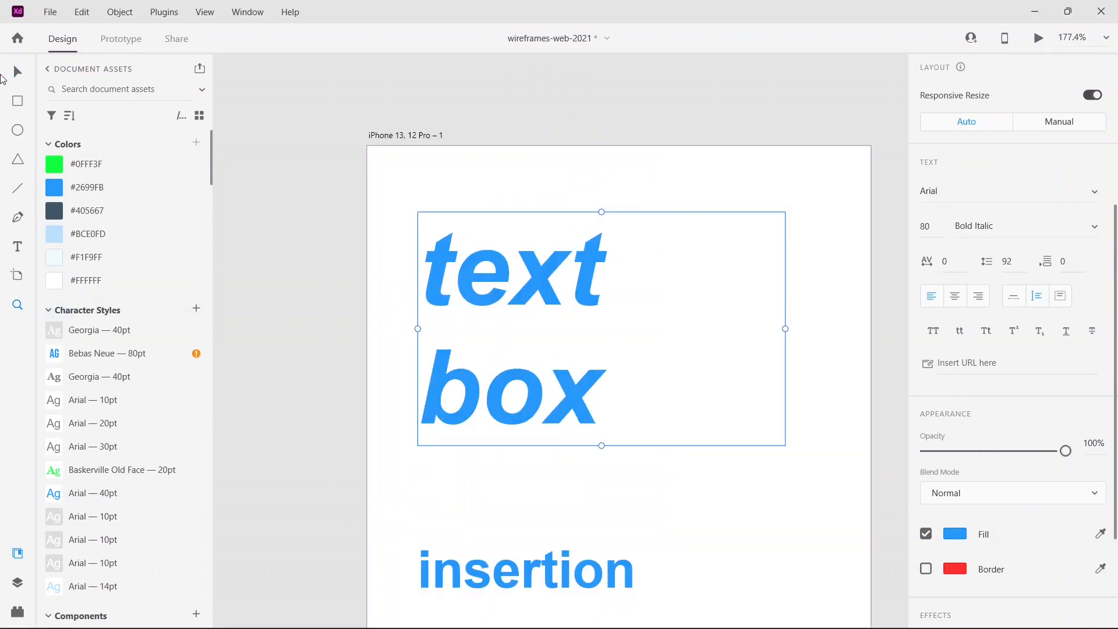
click(17, 71)
scroll(527, 161, down, 1)
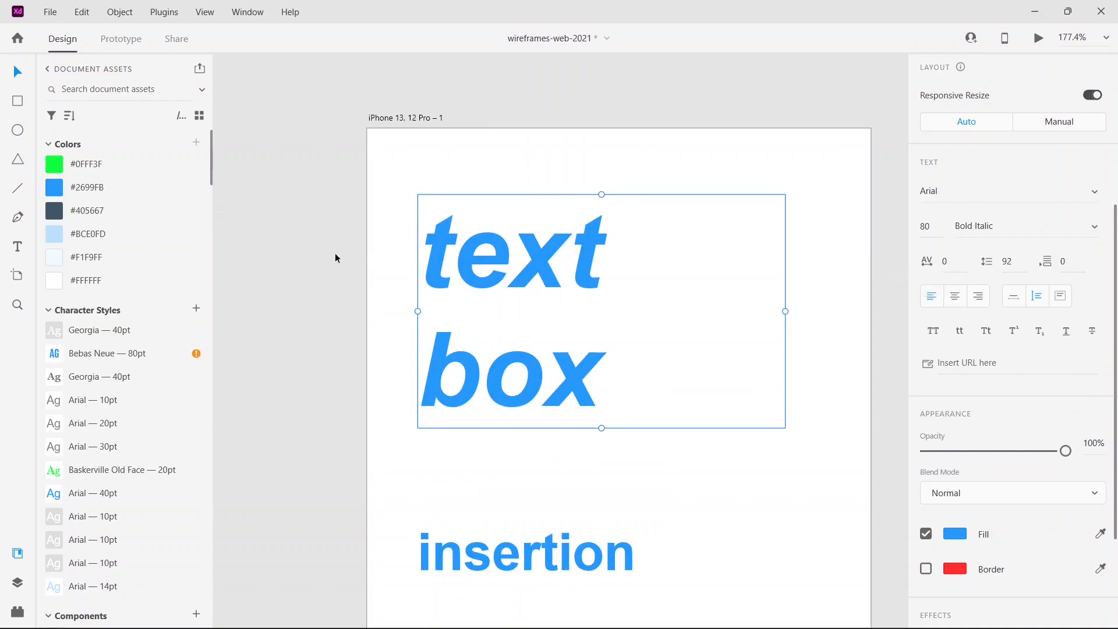
click(947, 266)
key(BackSpace)
text(30)
key(Return)
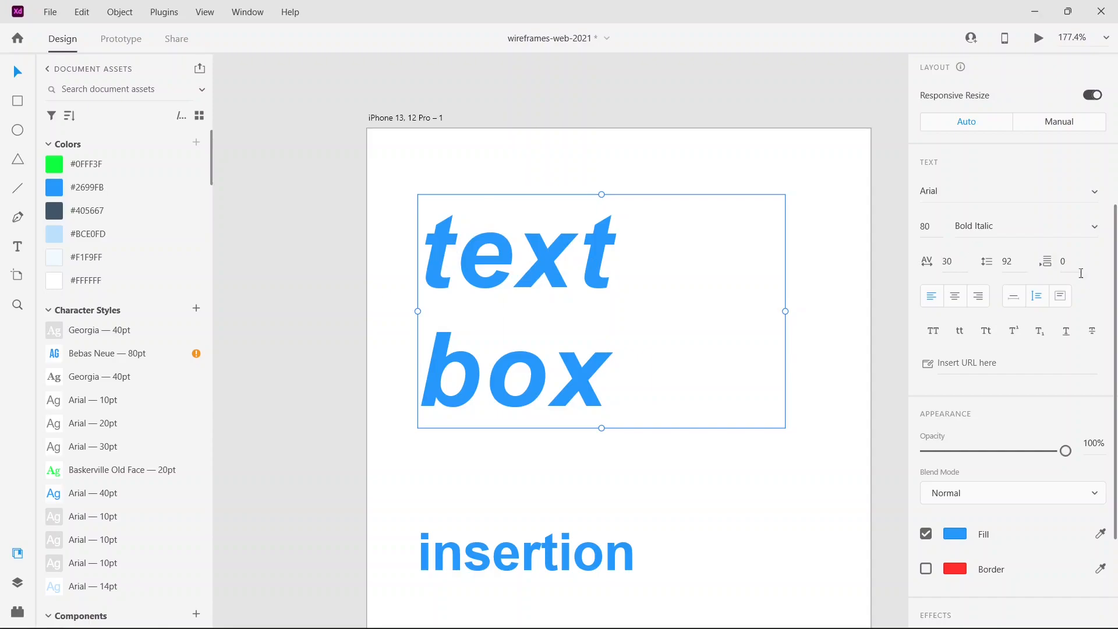
Tighten the character spacing of the bold italic text box to -30.
click(947, 260)
key(BackSpace)
text(-30)
key(Return)
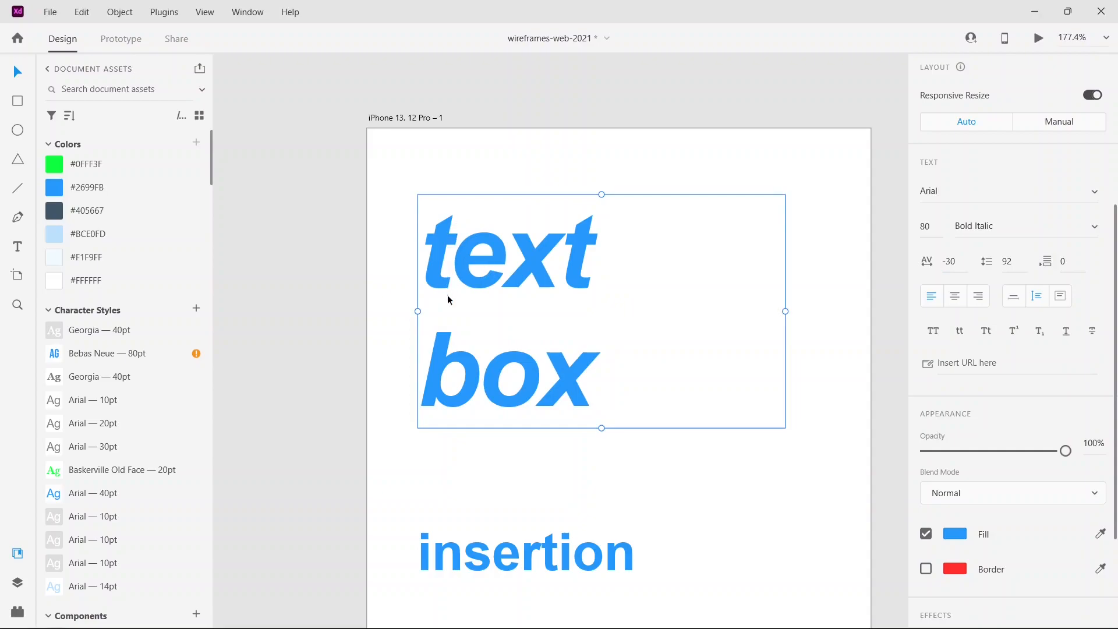
Set the character spacing of the bold italic text box to -100.
click(958, 265)
key(BackSpace)
text(-100)
key(Return)
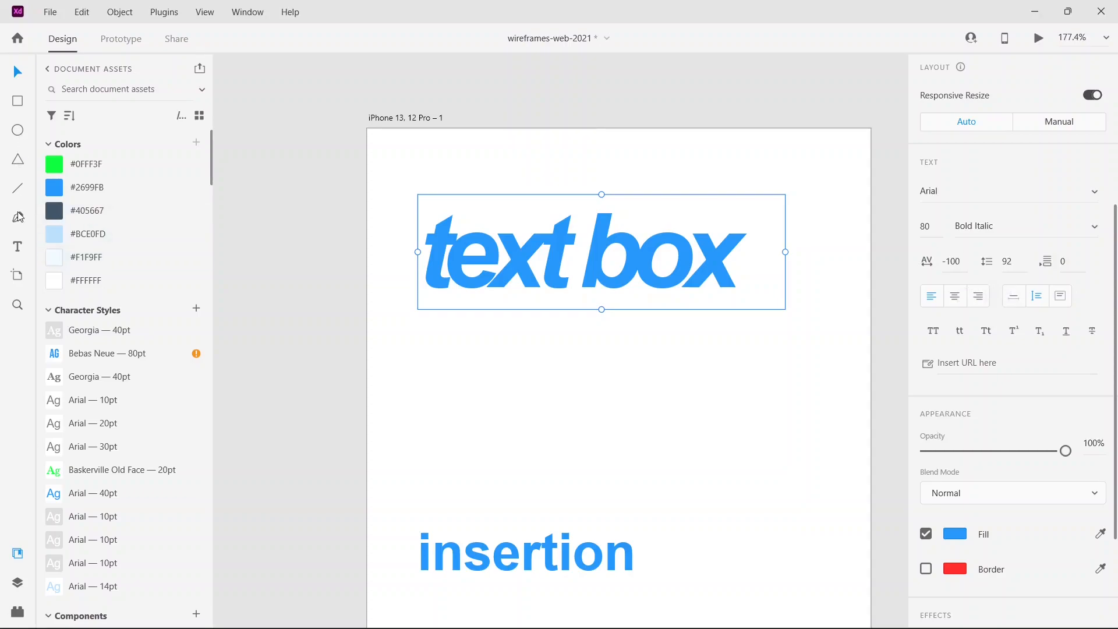
Insert a line break between "text" and "box" and extend the text box downward to a height of about 249.
click(19, 249)
click(582, 250)
click(582, 250)
key(Return)
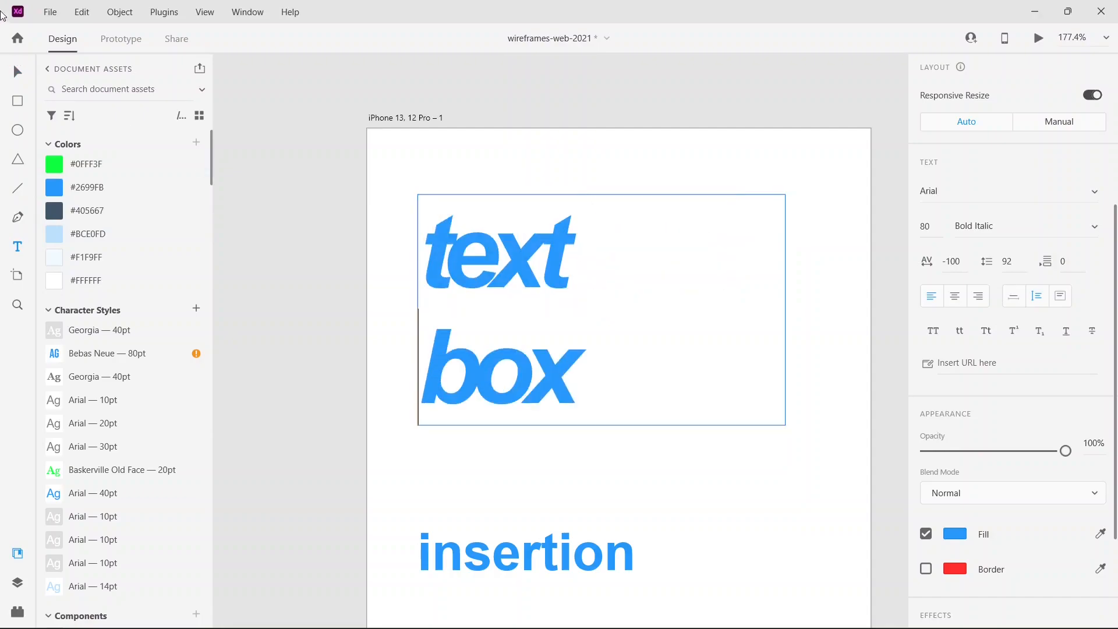
key(Escape)
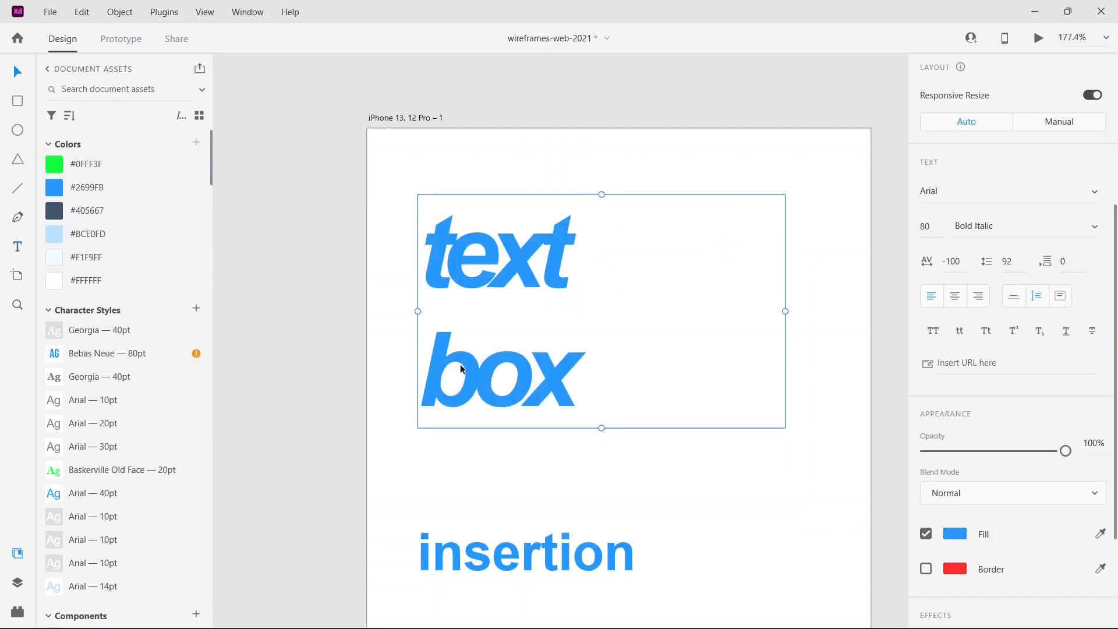
drag(603, 429, 607, 516)
Select the texts below the bold italic text box together and move them further down the artboard.
scroll(752, 205, down, 5)
key(ctrl+minus)
key(ctrl+minus)
key(ctrl+minus)
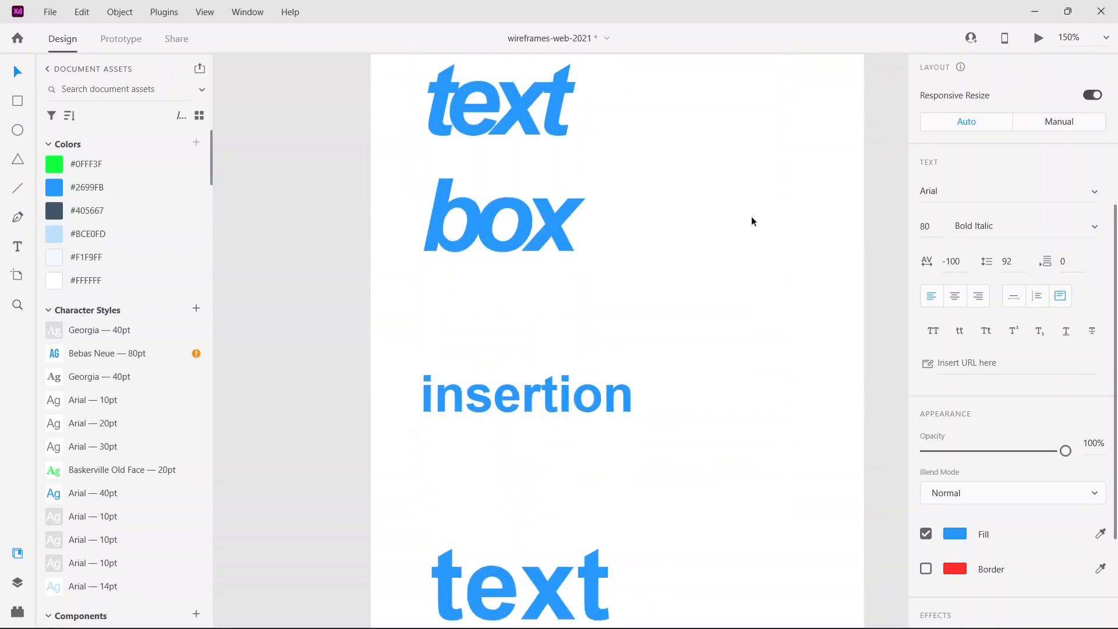
scroll(626, 430, down, 1)
scroll(627, 432, down, 3)
drag(629, 488, 497, 263)
drag(569, 271, 575, 491)
Set the line spacing of the bold italic text box to 100.
click(17, 305)
drag(476, 67, 735, 362)
click(18, 71)
click(473, 257)
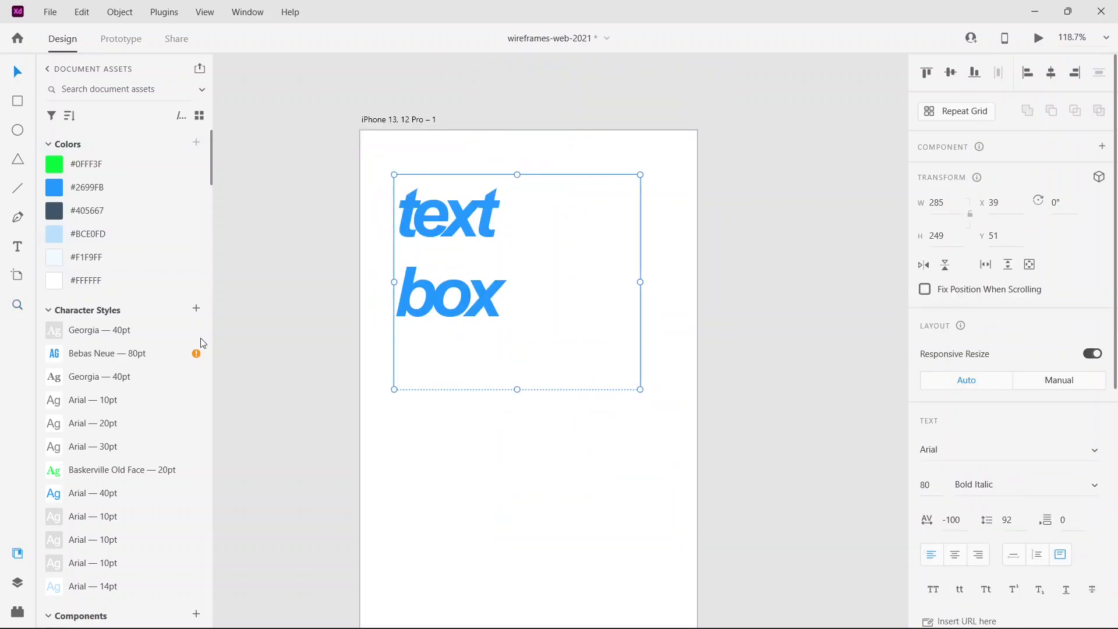
scroll(1034, 477, down, 3)
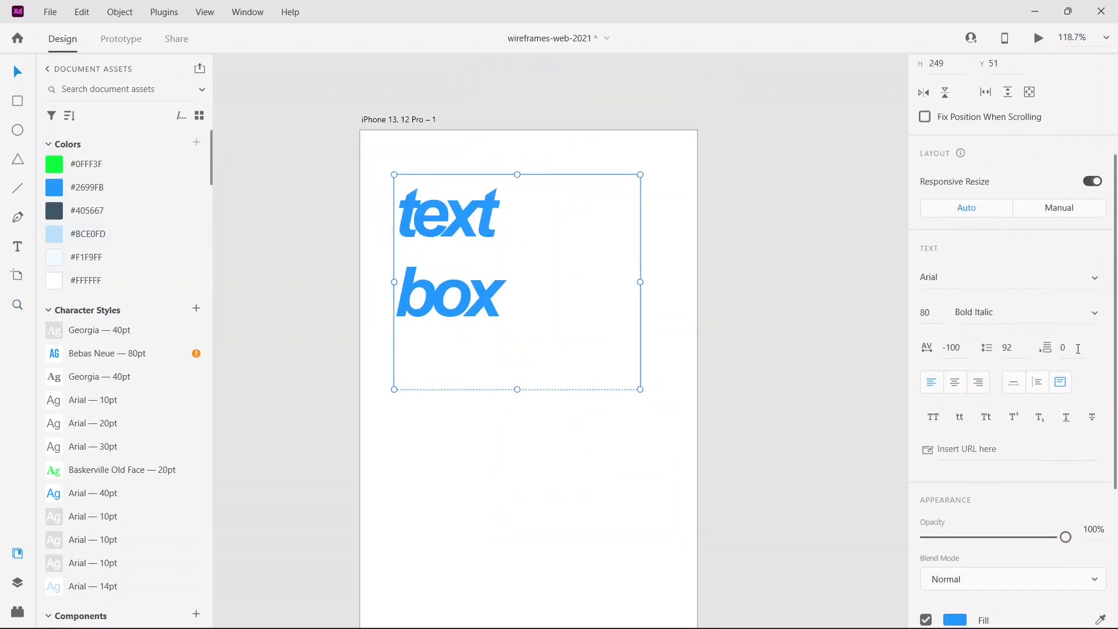
click(1008, 353)
key(BackSpace)
text(100)
key(Return)
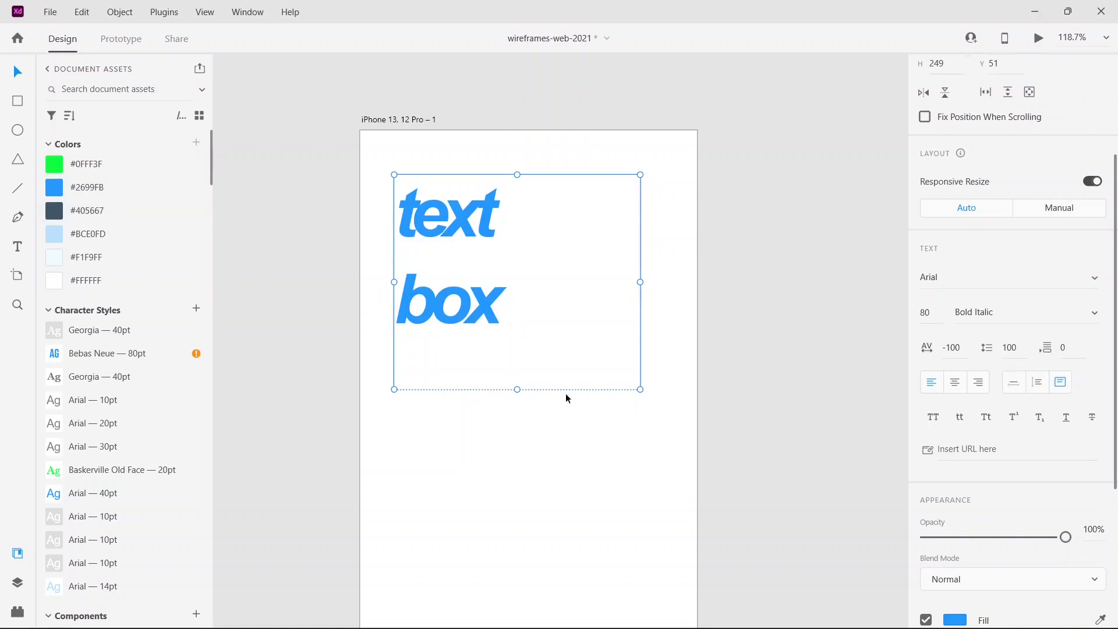
Extend the bold italic text box downward to a height of about 572.
drag(518, 390, 521, 626)
scroll(518, 291, down, 3)
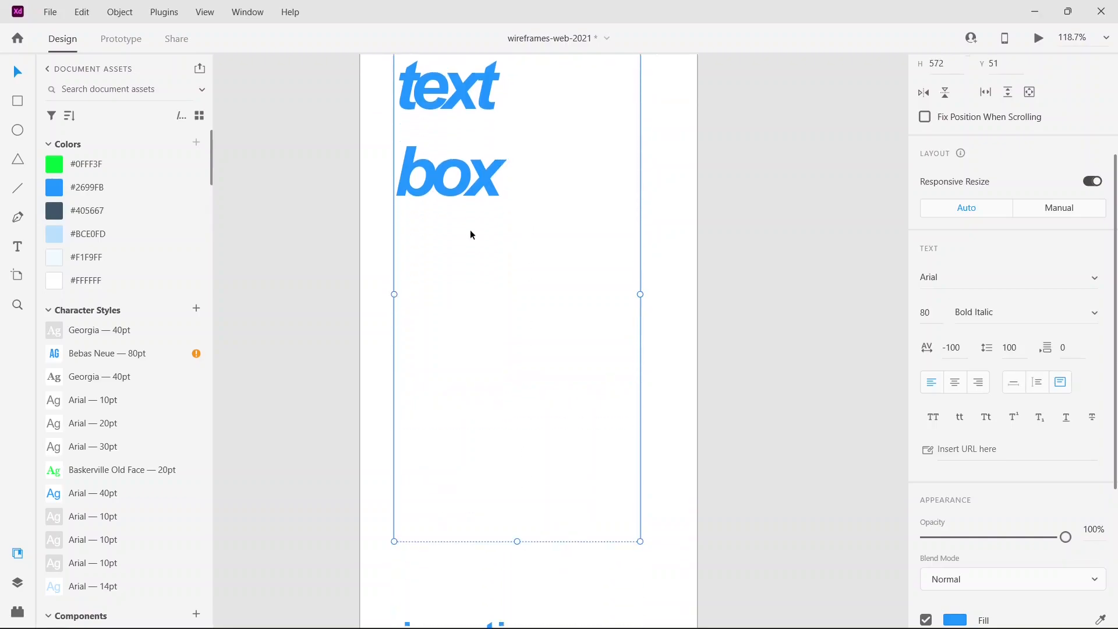
scroll(401, 299, up, 1)
key(t)
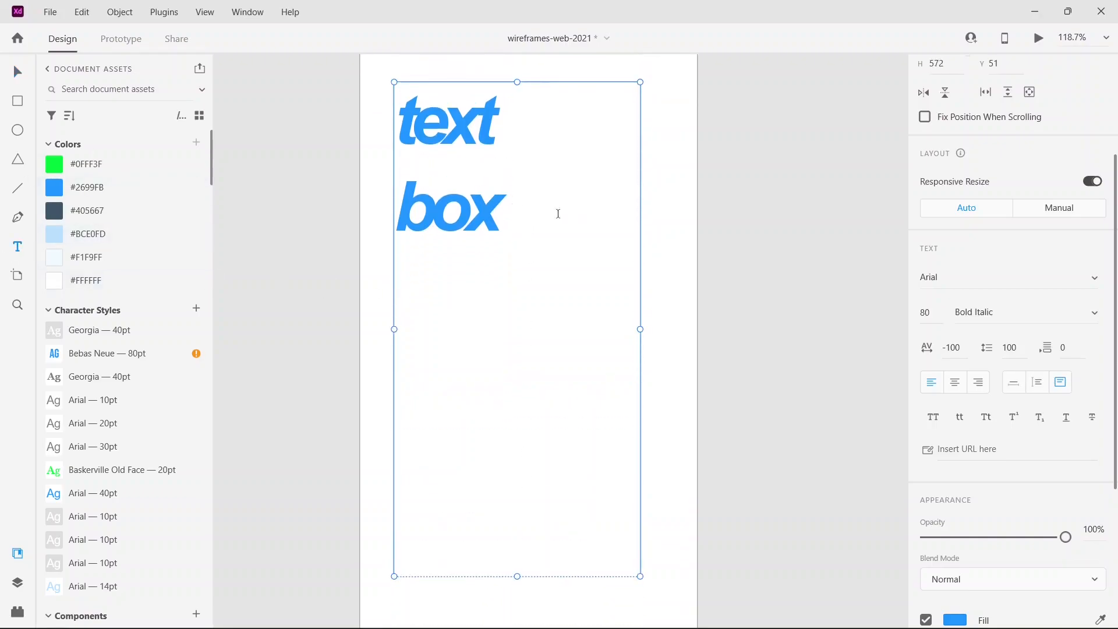
drag(496, 210, 427, 171)
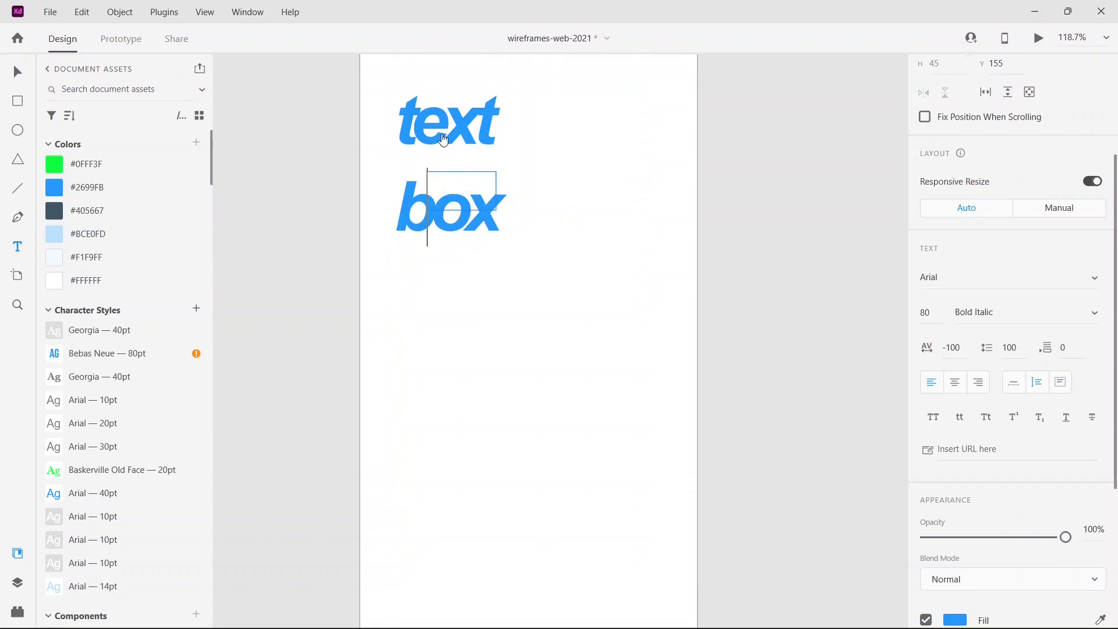
key(Escape)
Copy the two lines "text box" and paste them on a new line at the end of the same text box.
triple_click(483, 212)
key(ctrl+c)
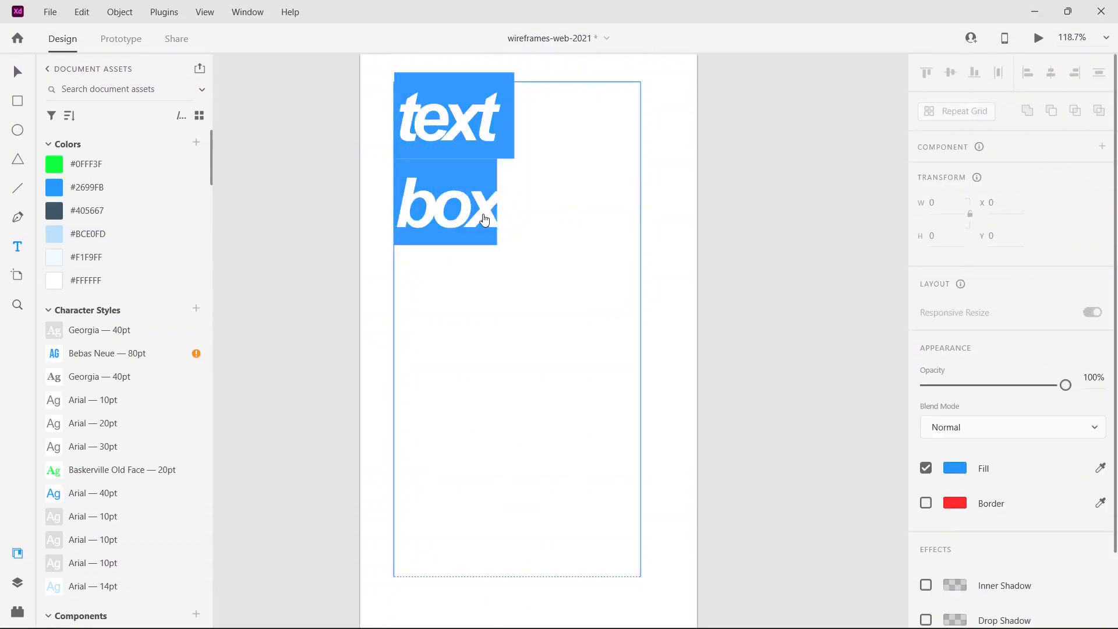
click(521, 226)
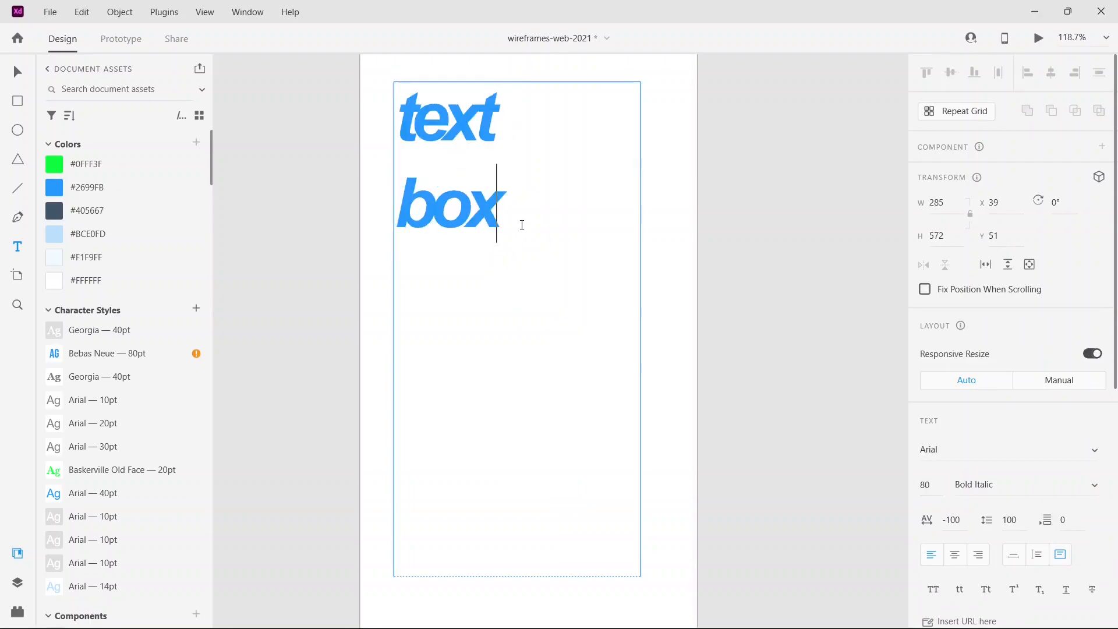
key(Return)
key(ctrl+v)
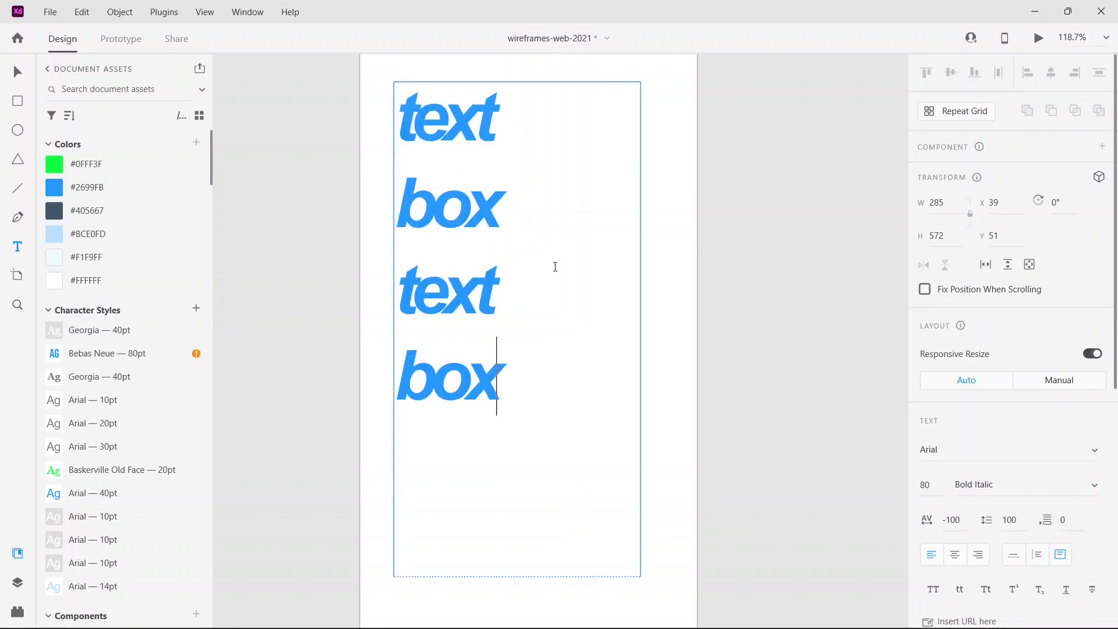
key(Escape)
Select the texts below the bold italic text box together and move them down, entirely below the artboard.
key(ctrl+minus)
key(ctrl+minus)
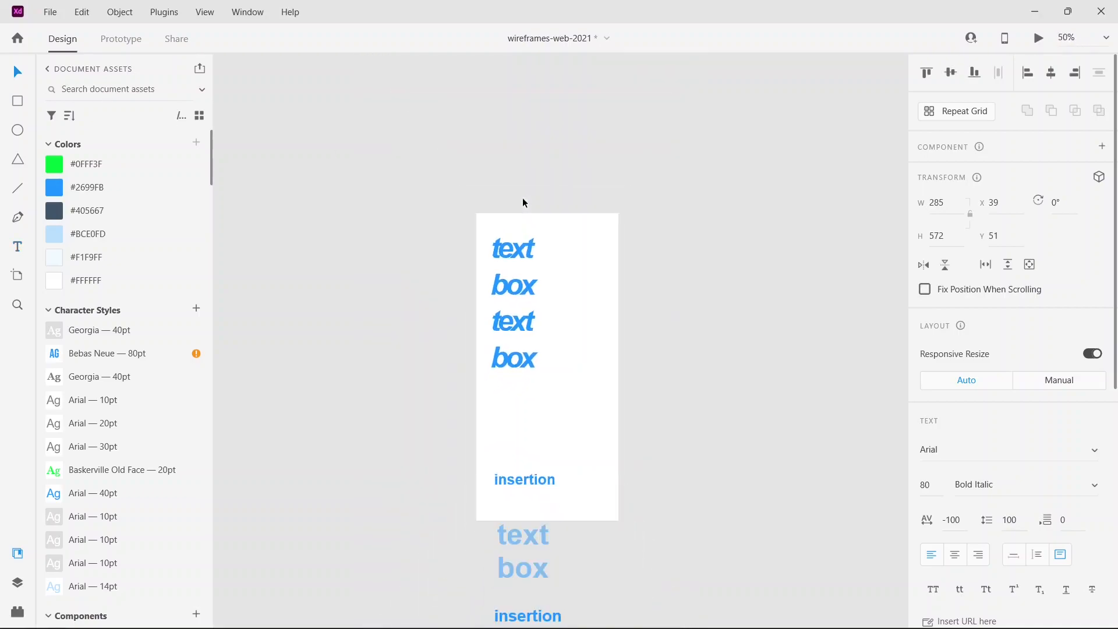
scroll(539, 464, down, 3)
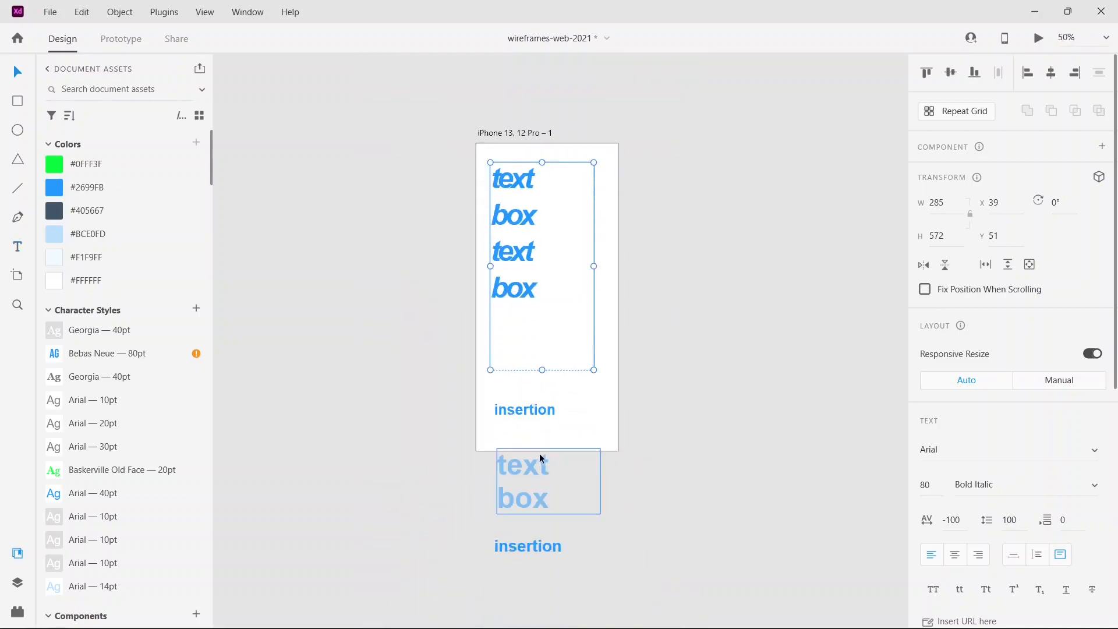
click(602, 511)
drag(602, 511, 529, 516)
click(522, 132)
Extend the bold italic text box to a height of about 918 and paste a copy of its four lines below an empty line.
drag(542, 318, 541, 443)
click(17, 246)
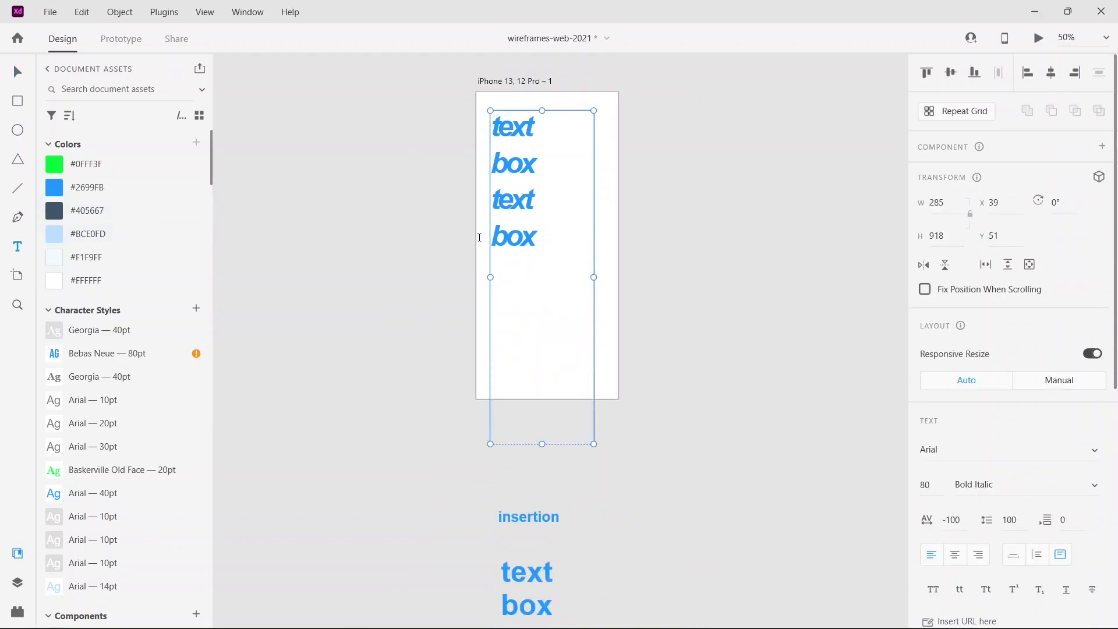
click(507, 241)
double_click(507, 241)
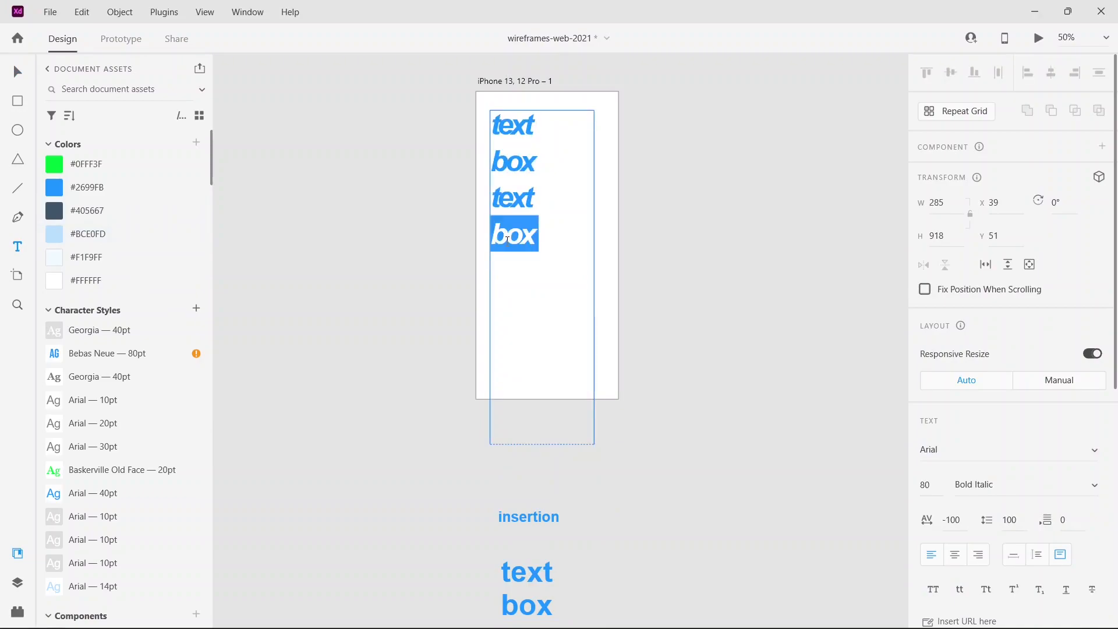
drag(534, 239, 478, 121)
key(ctrl+c)
click(552, 234)
key(Return)
key(Return)
key(ctrl+v)
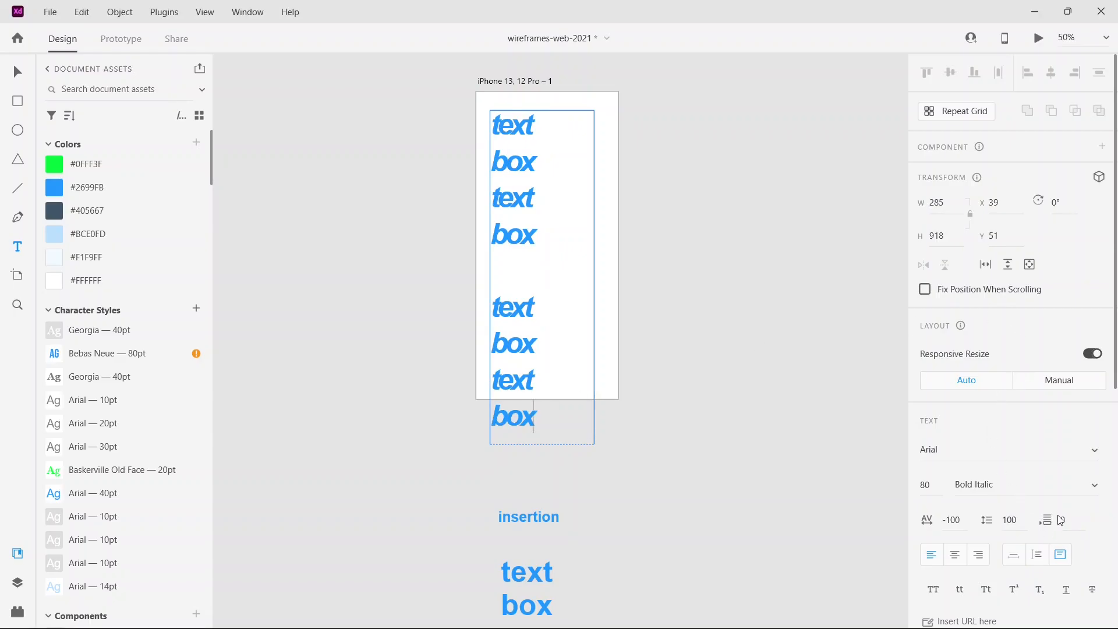
Set the paragraph spacing of the bold italic text box to 60.
scroll(1055, 520, down, 5)
click(1065, 262)
key(BackSpace)
text(60)
key(Return)
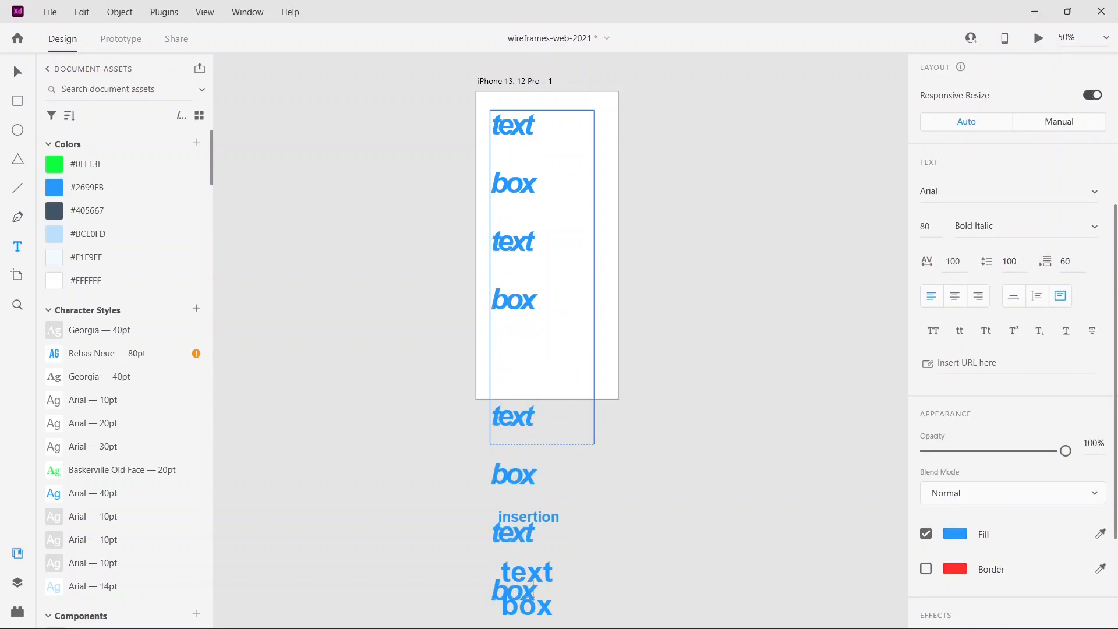
Move the bold italic text box out to the right of the artboard and expand its height to reveal the overflowing lines.
key(Escape)
drag(553, 215, 740, 148)
key(ctrl+0)
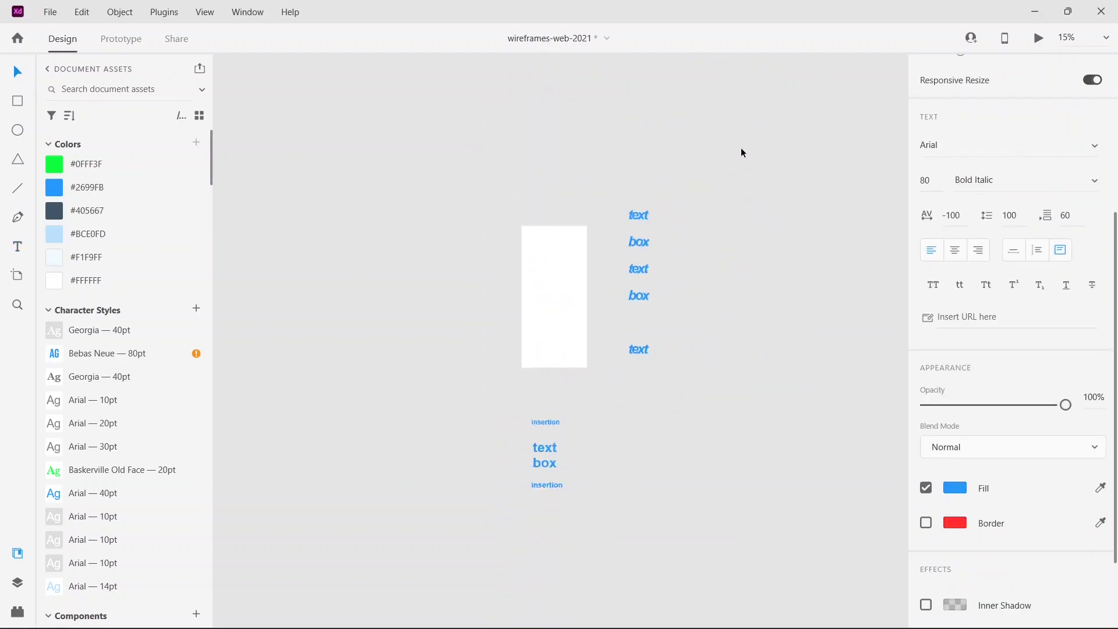
double_click(620, 353)
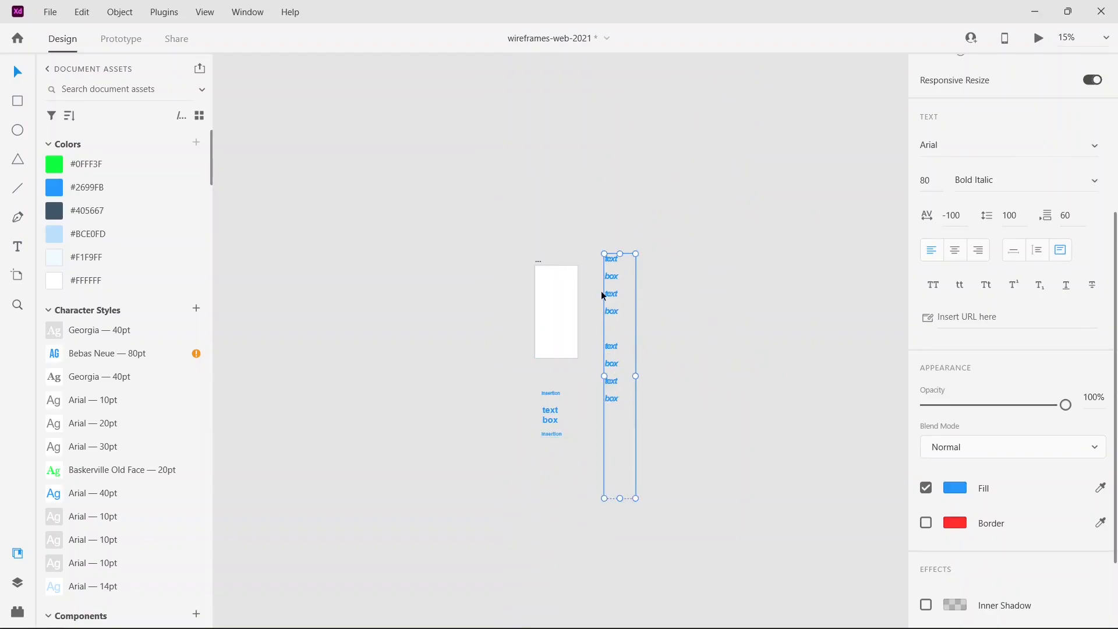
Undo the text box's move, expansion, paragraph spacing and pasted lines, back to four lines on the artboard.
key(ctrl+z)
key(ctrl+z)
key(ctrl+z)
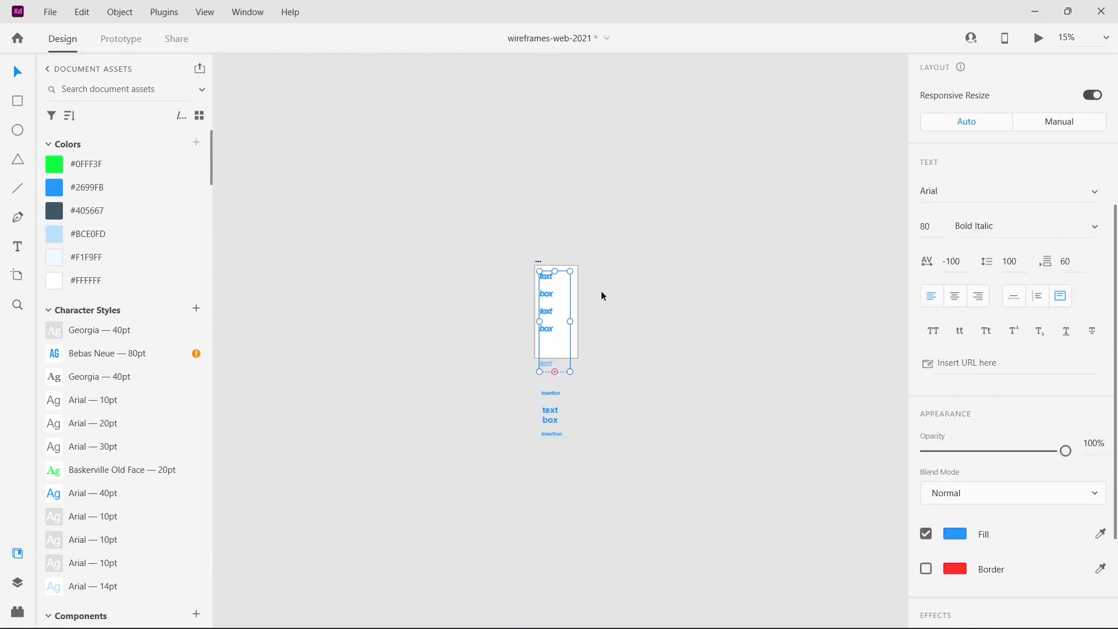
key(ctrl+z)
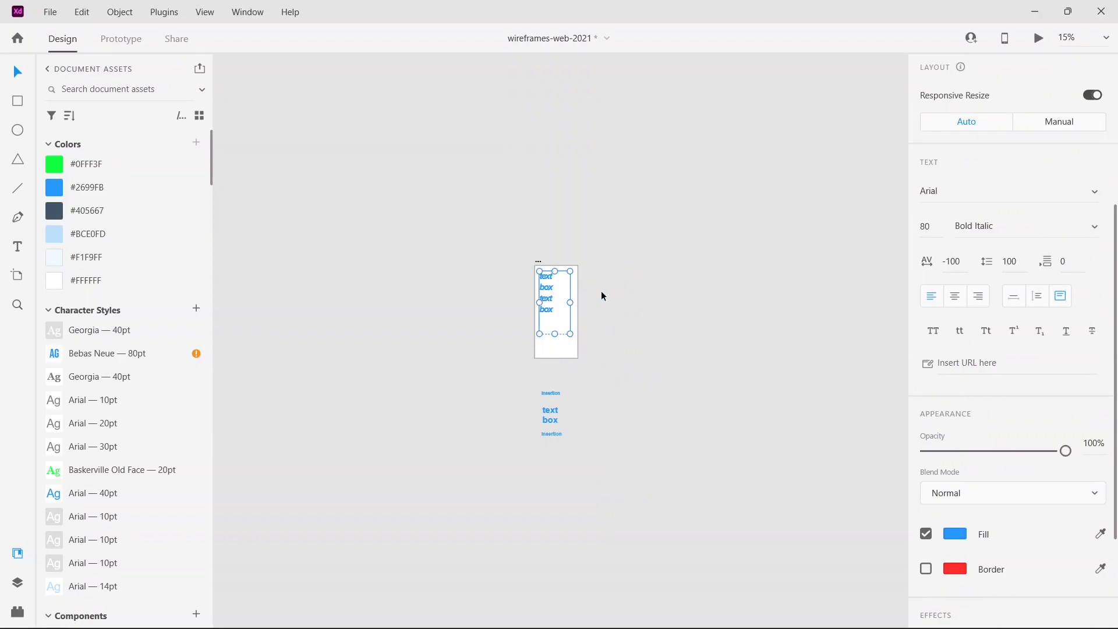
Try center alignment on the bold italic text box, and right-align its text.
key(ctrl+plus)
key(ctrl+plus)
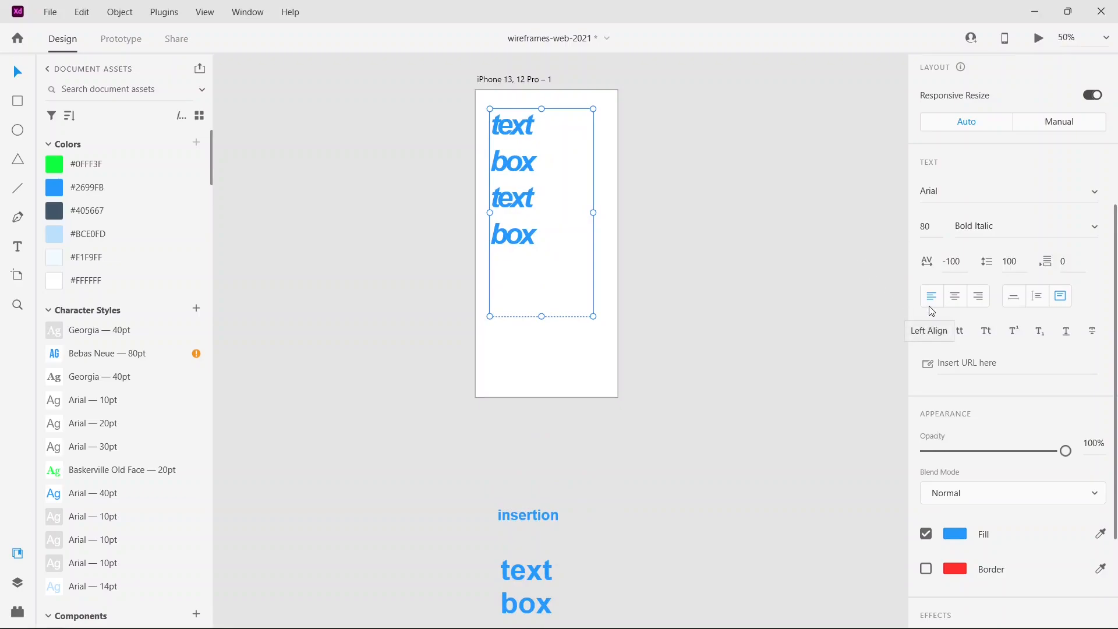
click(954, 296)
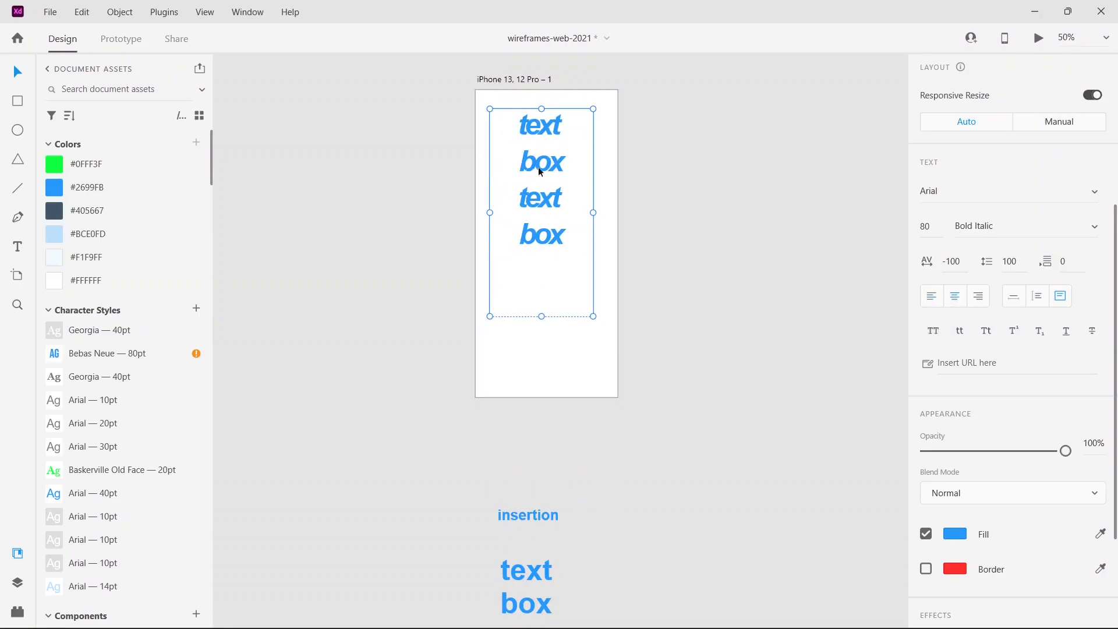
click(978, 295)
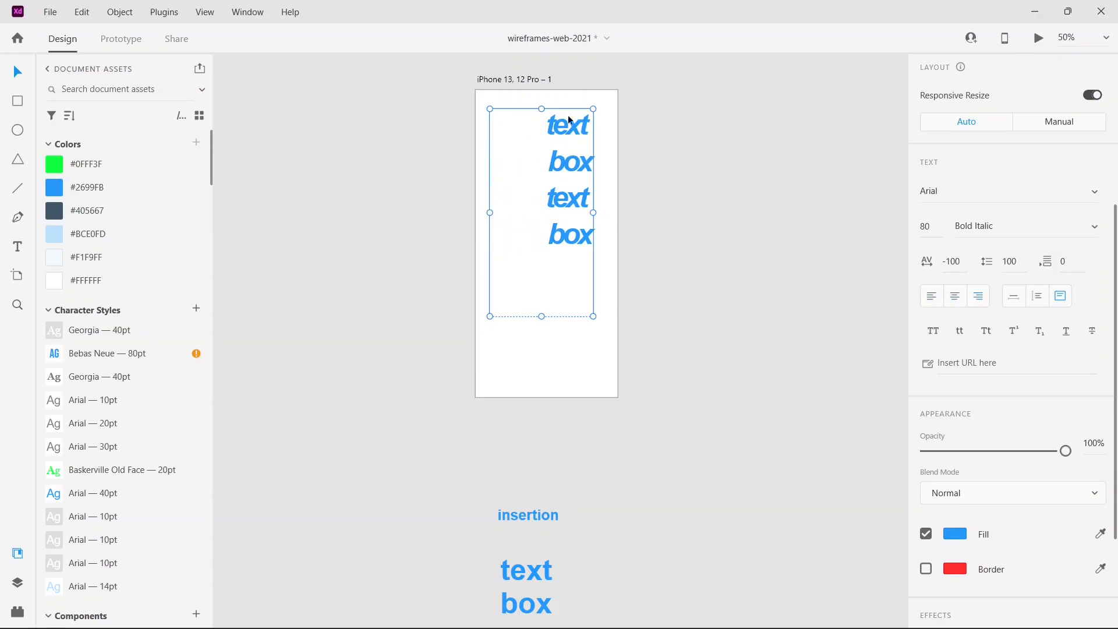
Scale the text to size 81 with Auto Width, and widen its box slightly leftward with Auto Height.
click(1013, 295)
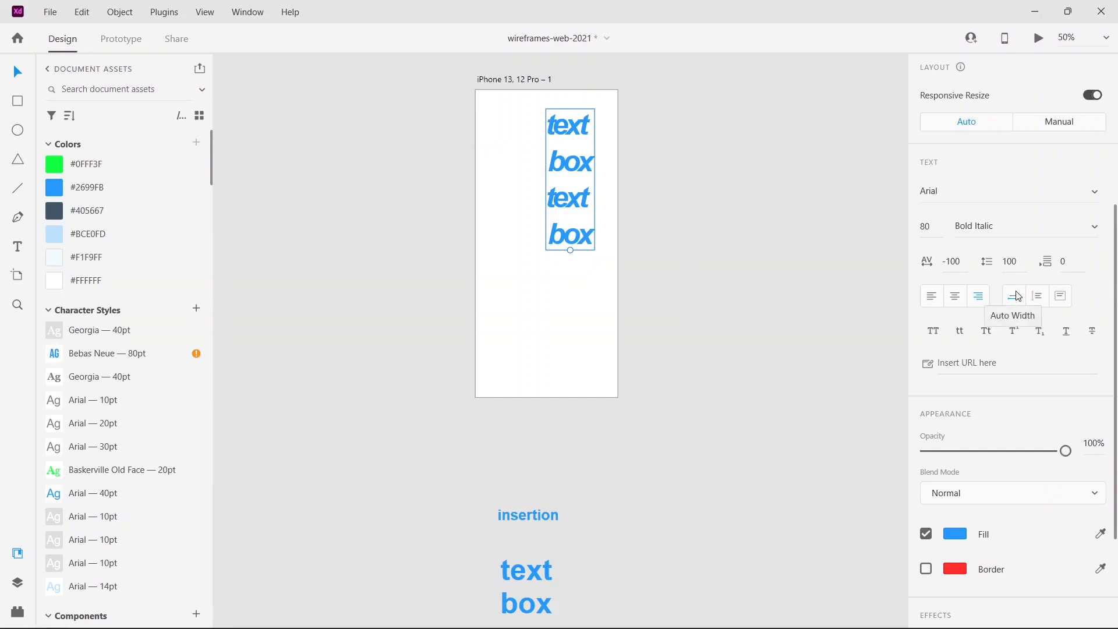
mouse_move(571, 251)
mouse_down()
mouse_move(576, 349)
mouse_move(567, 232)
mouse_move(573, 251)
mouse_up()
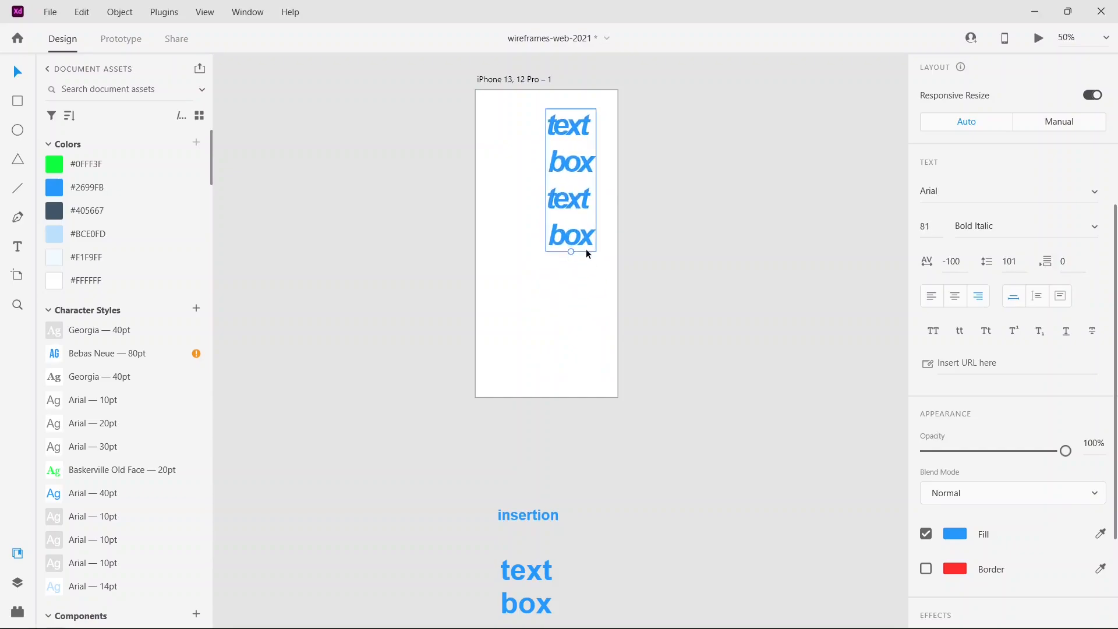
click(1034, 305)
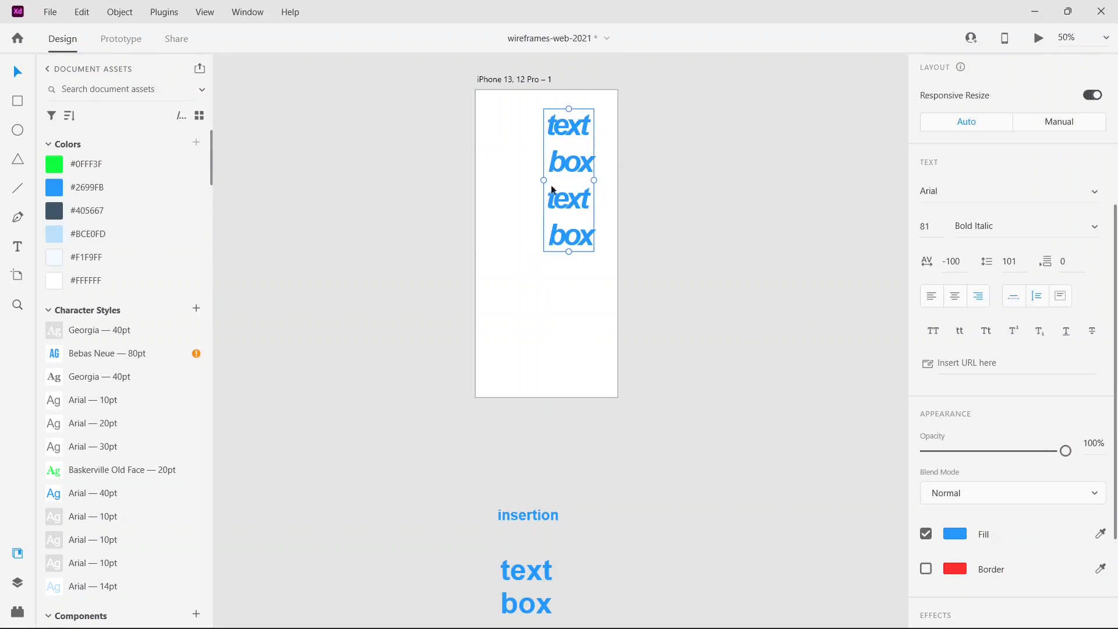
mouse_move(543, 180)
mouse_down()
mouse_move(464, 179)
mouse_move(587, 182)
mouse_move(537, 180)
mouse_up()
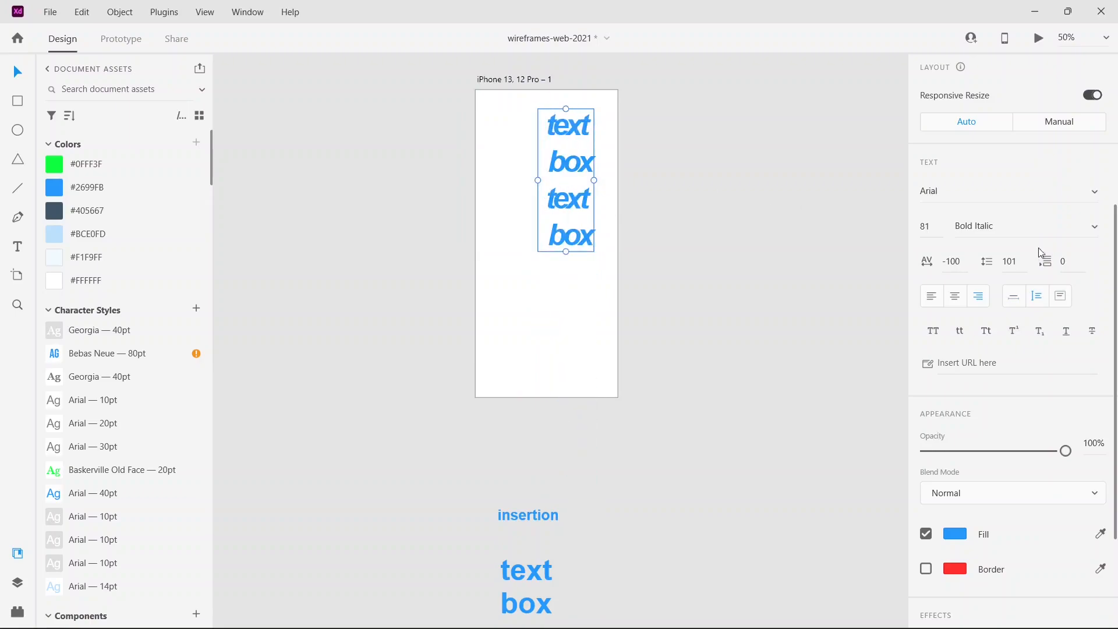
Switch the text box to Fixed Size and extend it downward to a height of about 421.
click(1060, 296)
mouse_move(565, 252)
mouse_down()
mouse_move(571, 350)
mouse_move(574, 150)
mouse_move(575, 284)
mouse_move(574, 189)
mouse_move(572, 266)
mouse_up()
click(588, 316)
Convert all the text in the box to uppercase and enlarge the box downward and leftward so every word fits on one line.
double_click(575, 239)
key(ctrl+a)
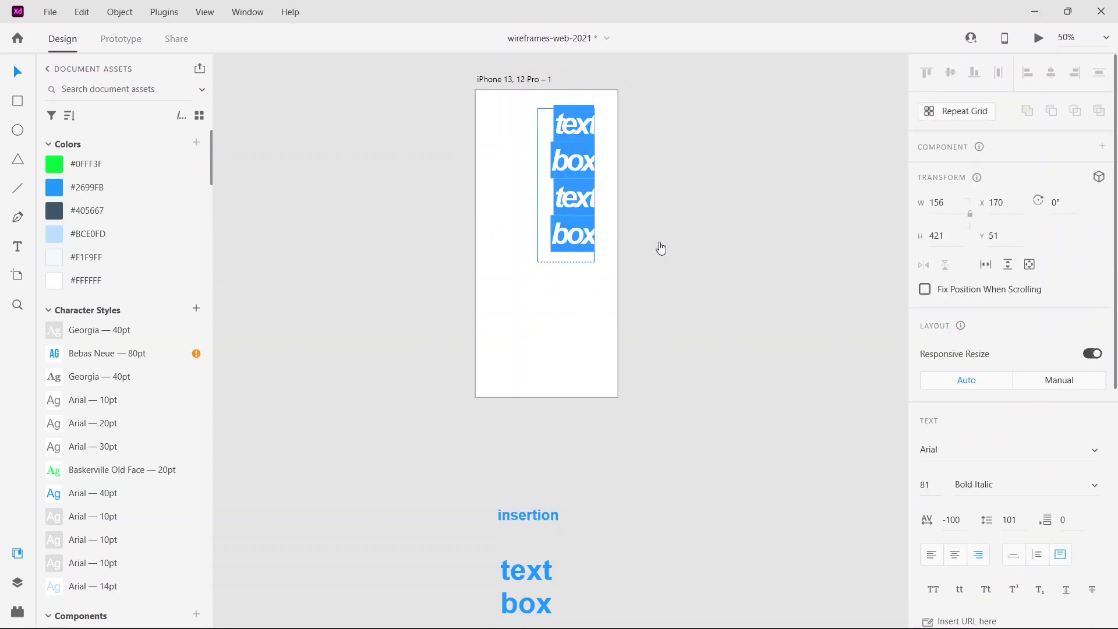
scroll(996, 349, down, 4)
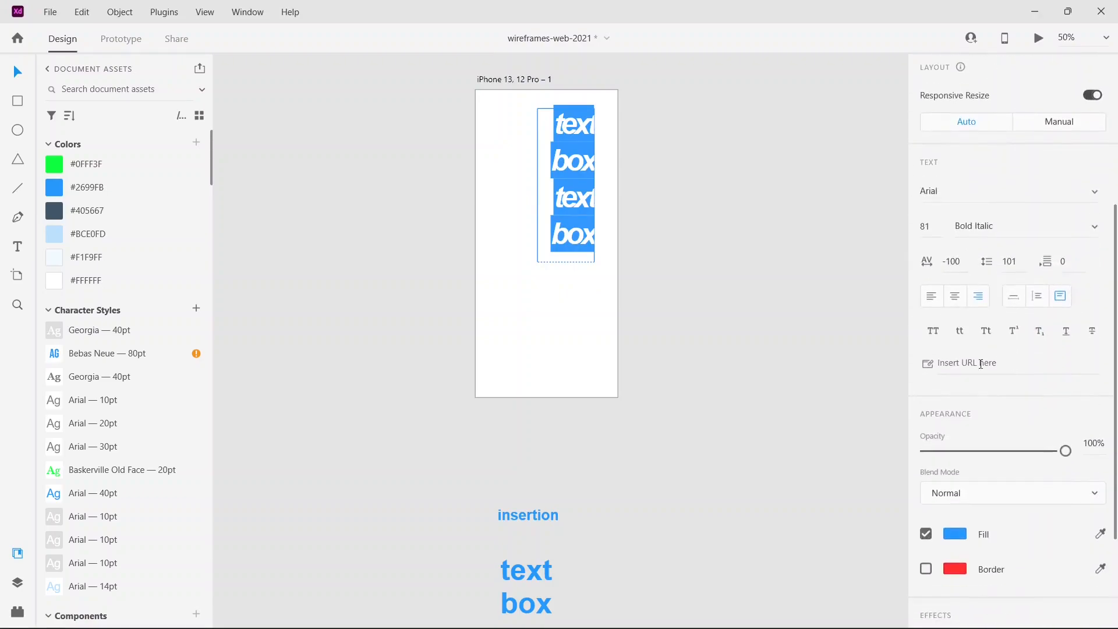
click(931, 331)
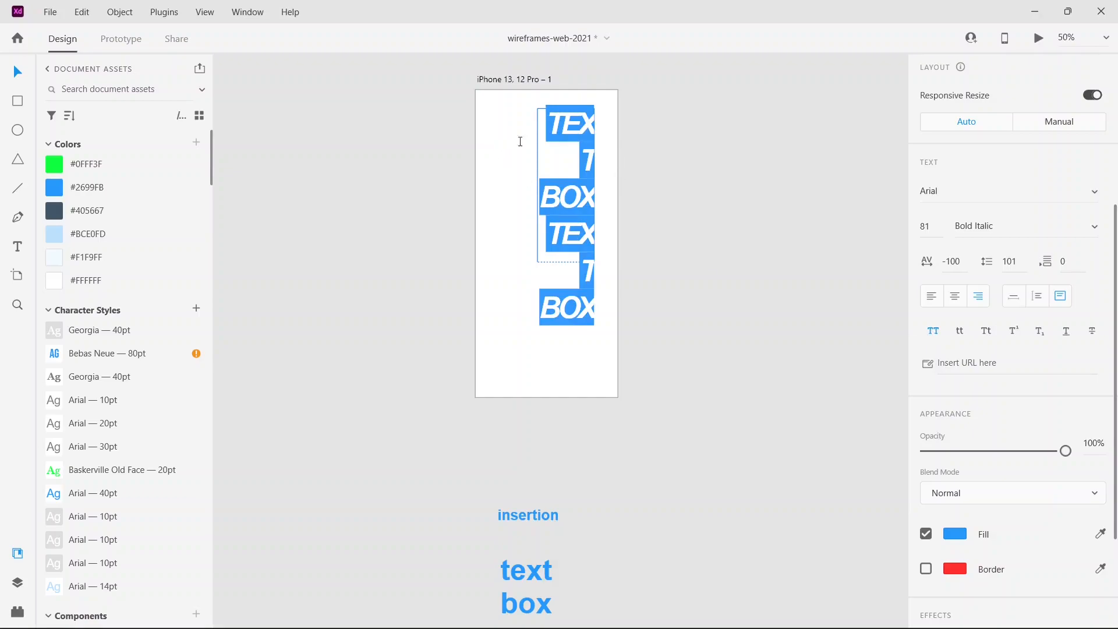
key(Escape)
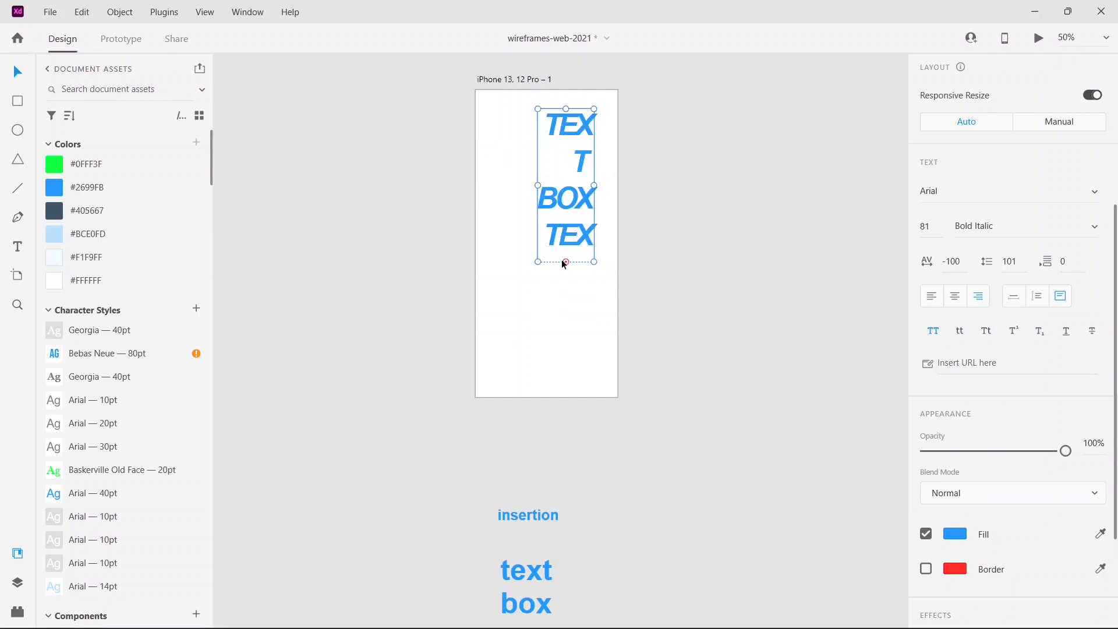
drag(565, 262, 565, 377)
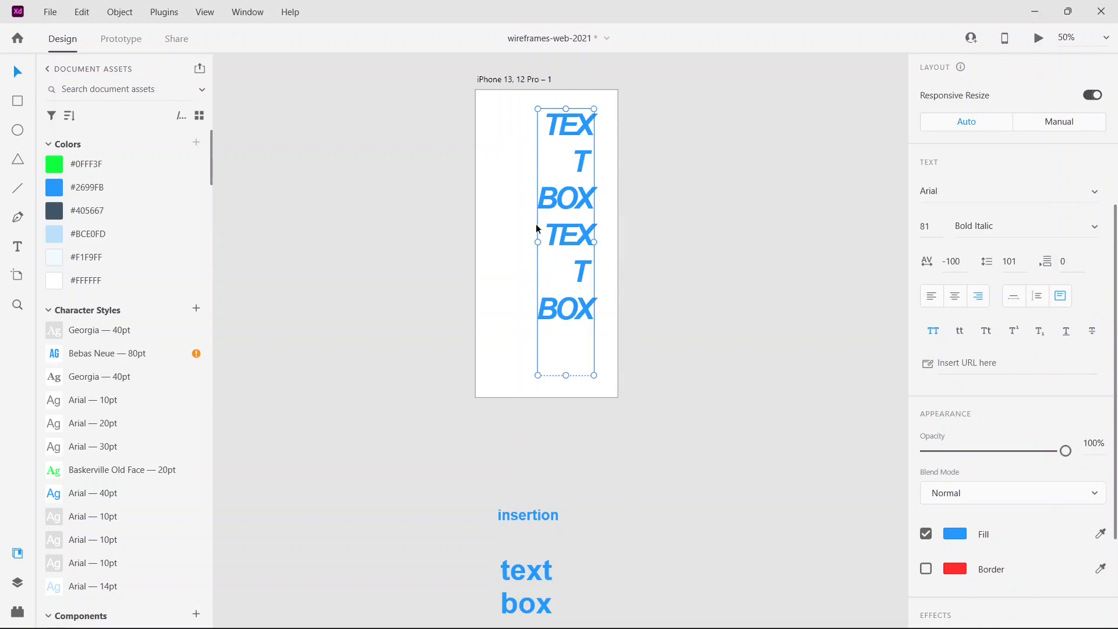
drag(536, 242, 447, 243)
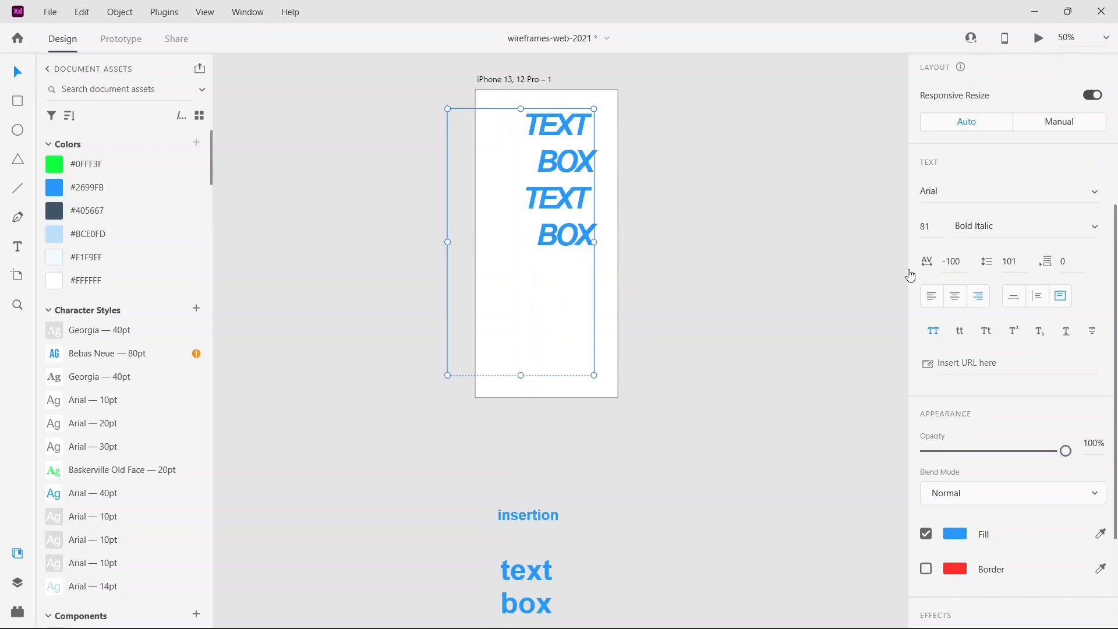
Try lowercase on the text box, and apply title case to its text.
click(961, 332)
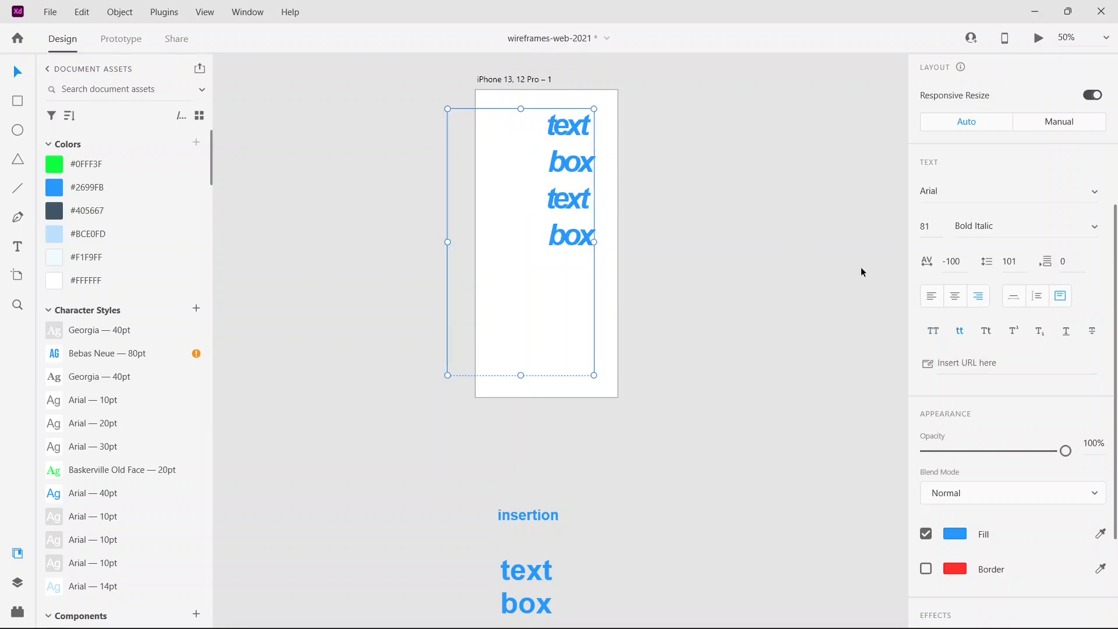
click(985, 332)
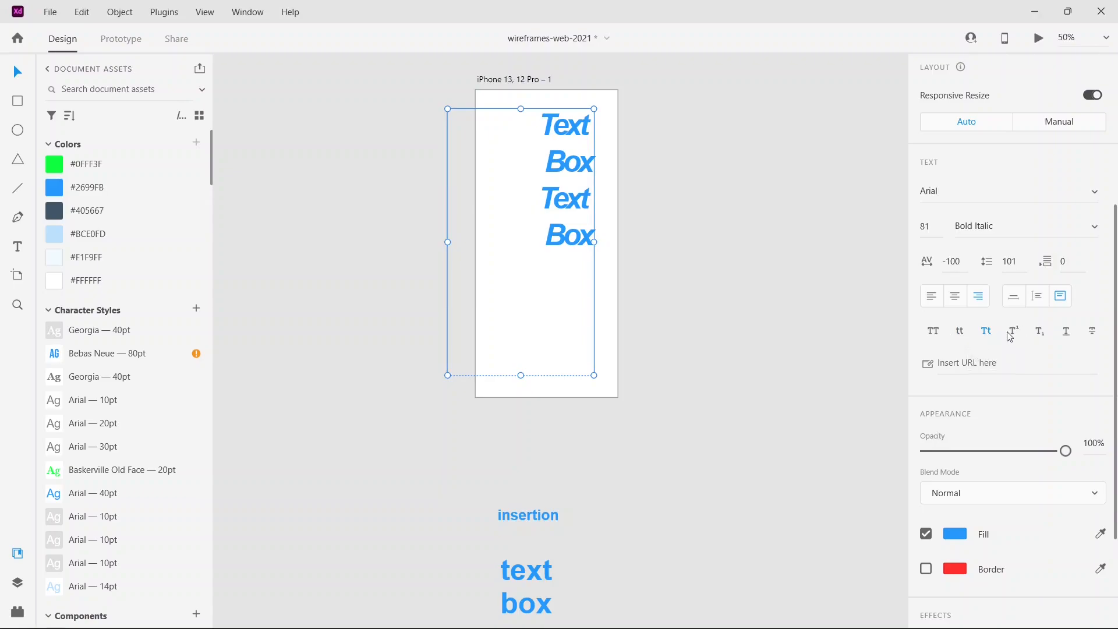
Try superscript on the whole text box.
click(1015, 335)
click(1014, 335)
click(539, 203)
double_click(568, 229)
double_click(567, 228)
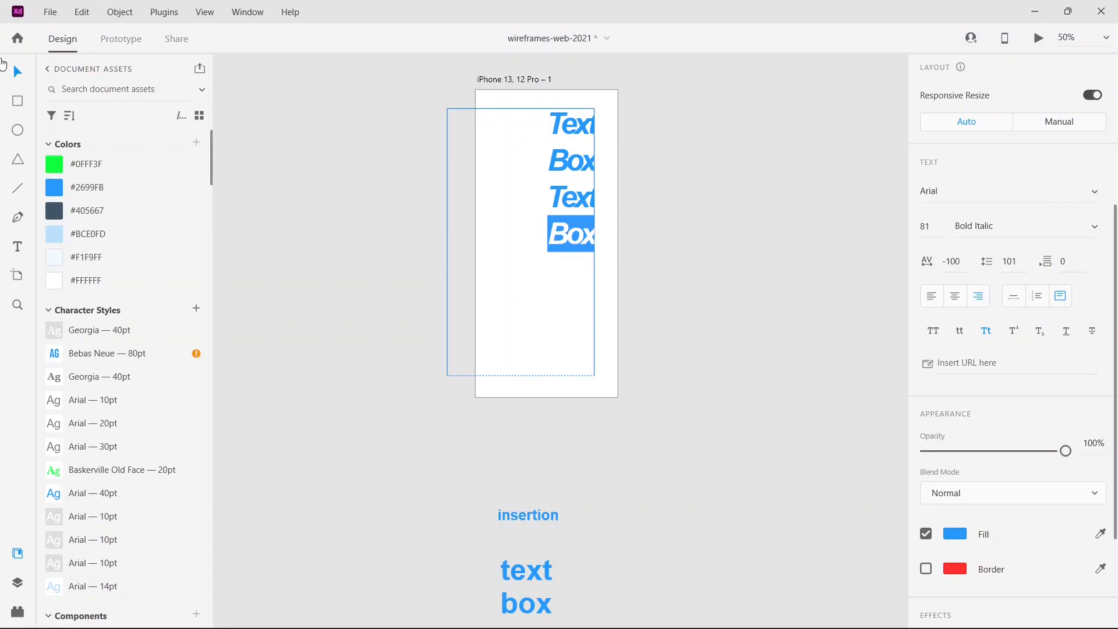
Widen the text box slightly rightward to a width of 419.
click(19, 78)
mouse_move(595, 243)
mouse_down()
mouse_move(776, 255)
mouse_move(600, 250)
mouse_up()
click(18, 246)
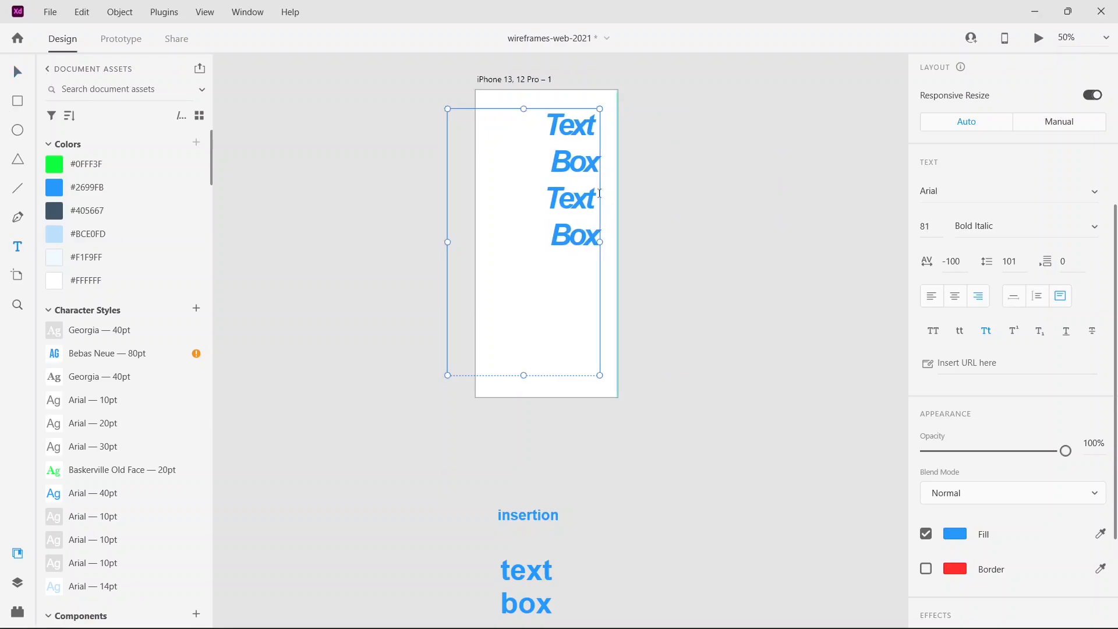
key(Escape)
Delete the repeated words from the text box and join the remaining "Text Box" on one line.
double_click(568, 198)
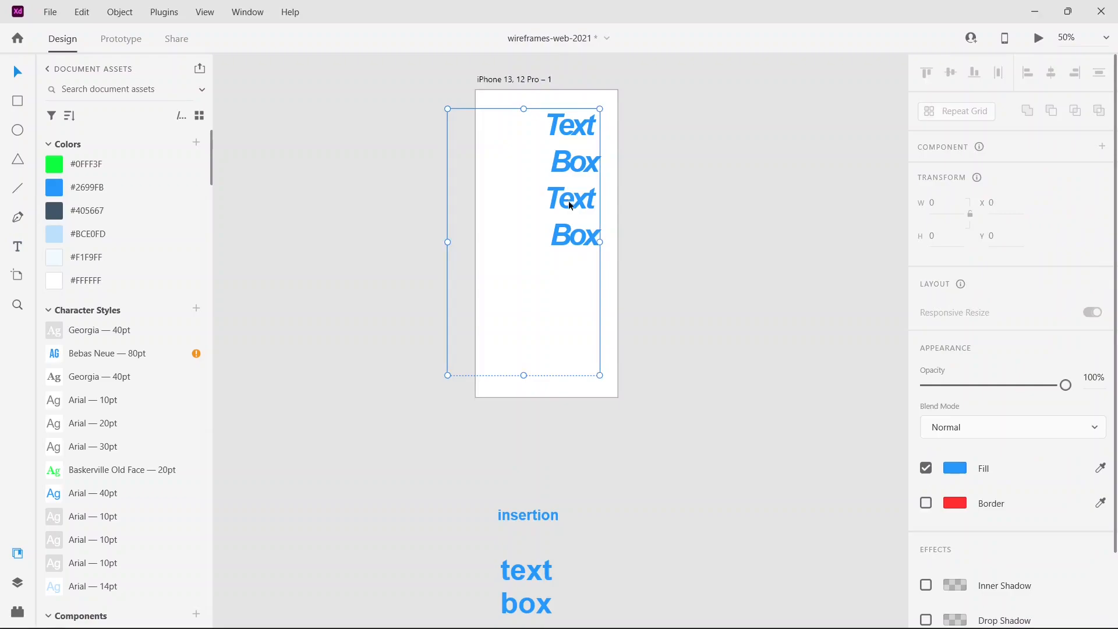
double_click(573, 201)
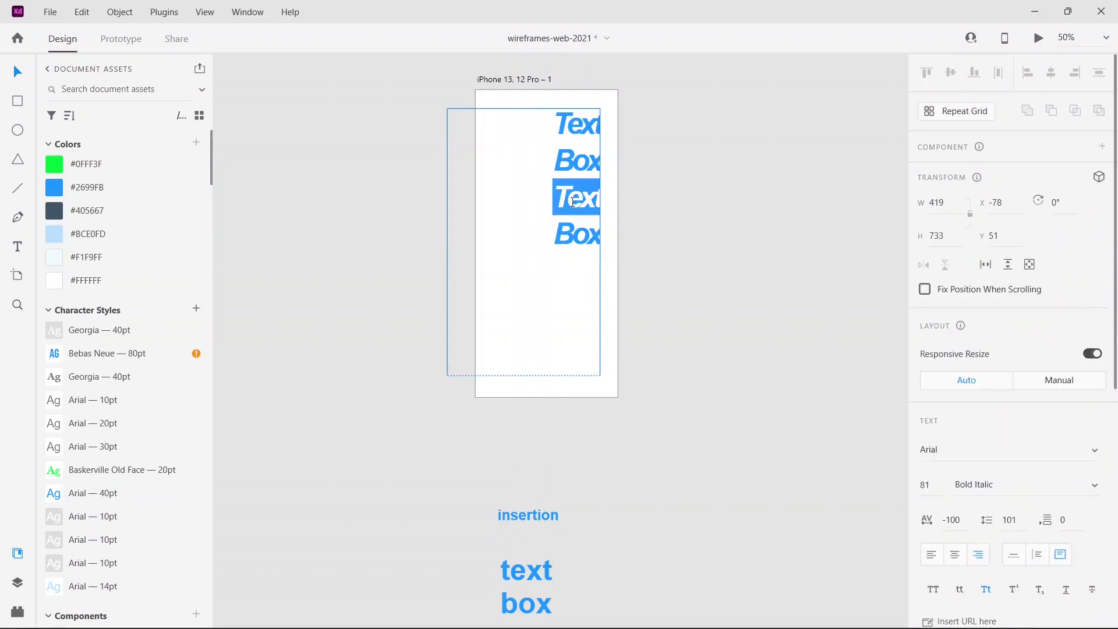
key(BackSpace)
double_click(575, 234)
key(BackSpace)
key(BackSpace)
key(BackSpace)
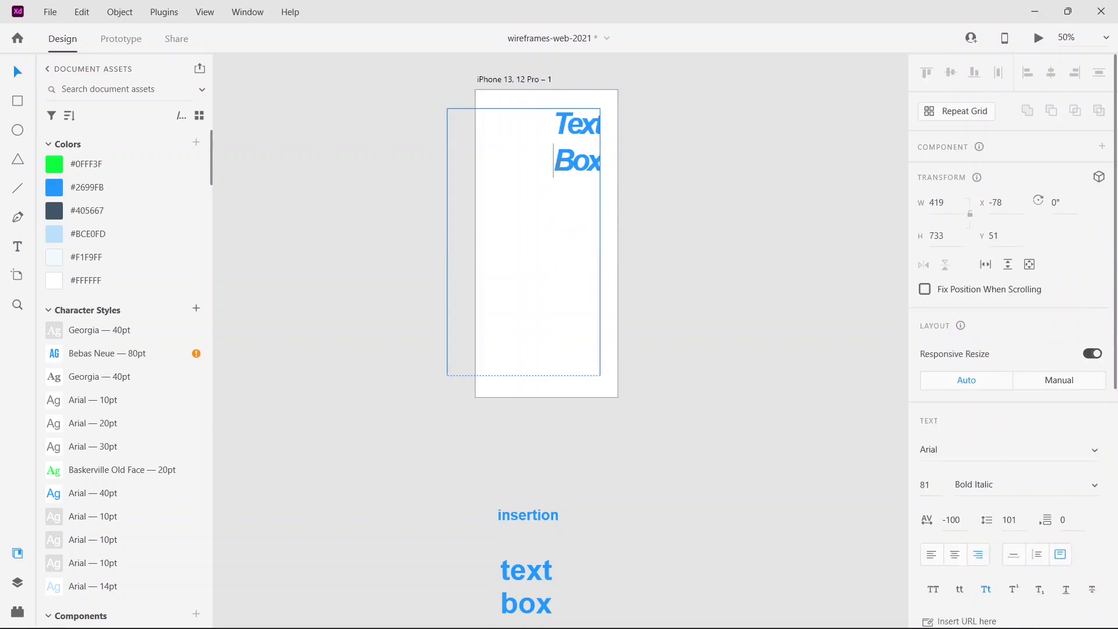
key(BackSpace)
key(BackSpace)
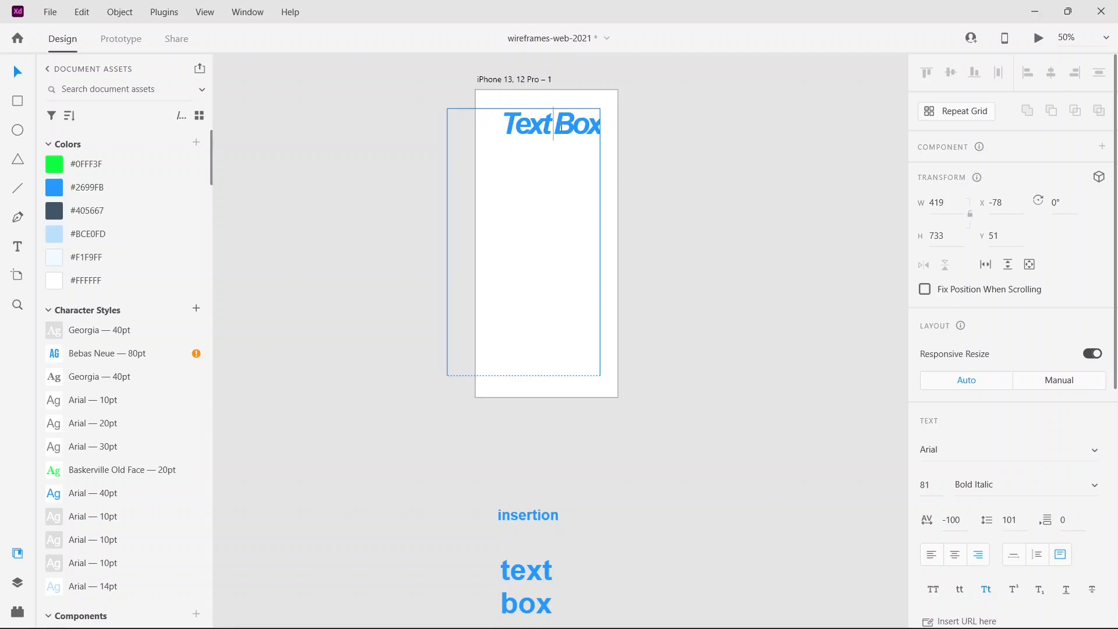
Try superscript on the word "Box", and switch it to subscript.
drag(561, 127, 602, 131)
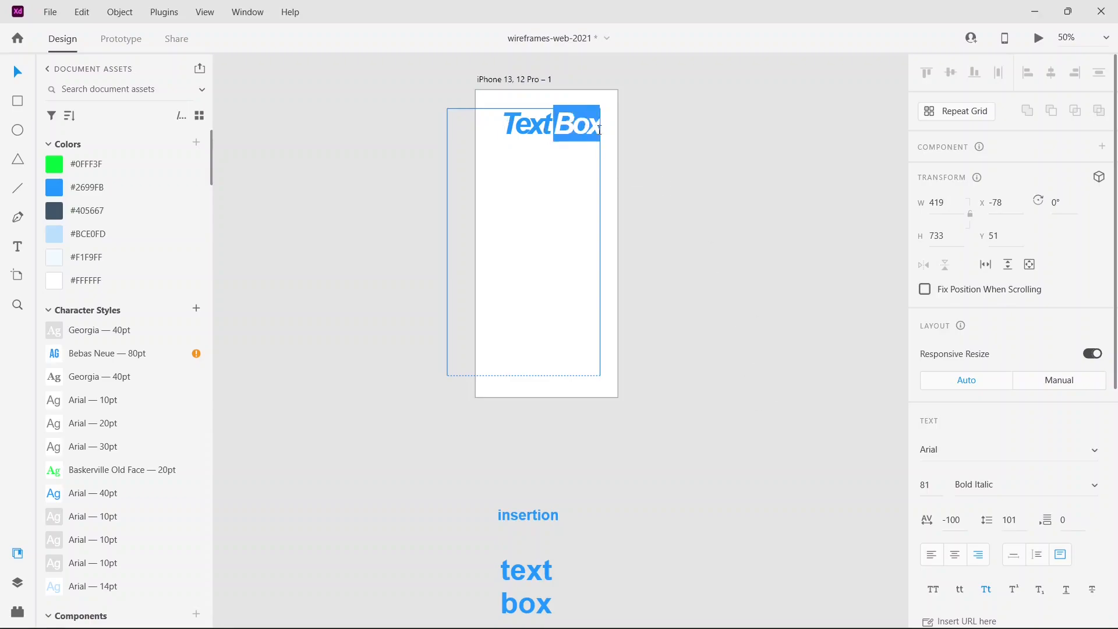
click(1013, 590)
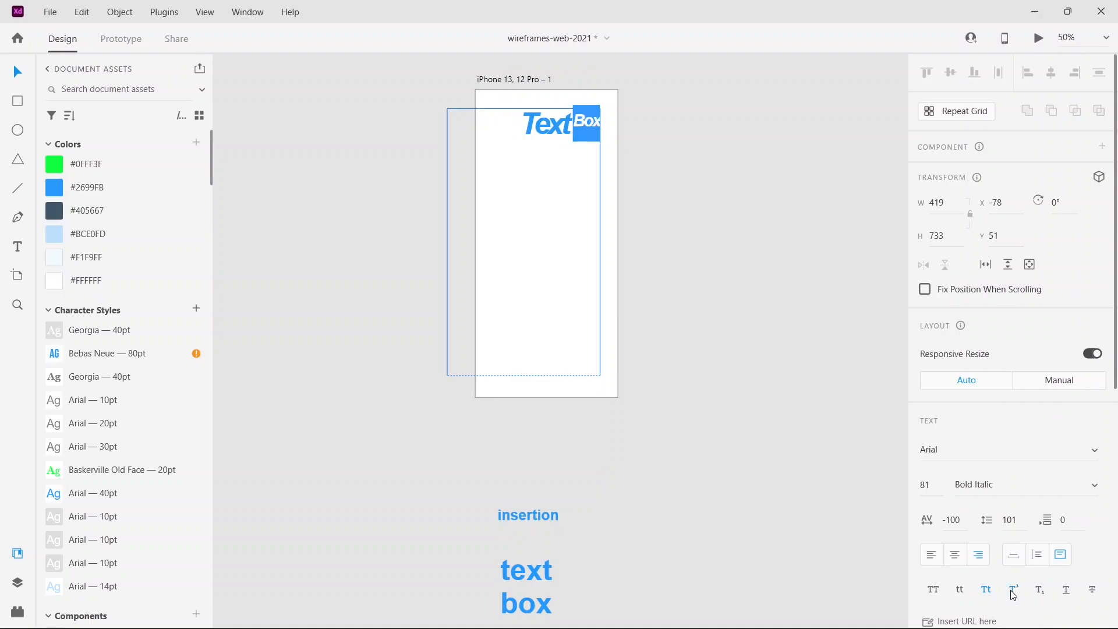
click(1039, 591)
Try superscript on the word "Text" and undo it.
double_click(551, 130)
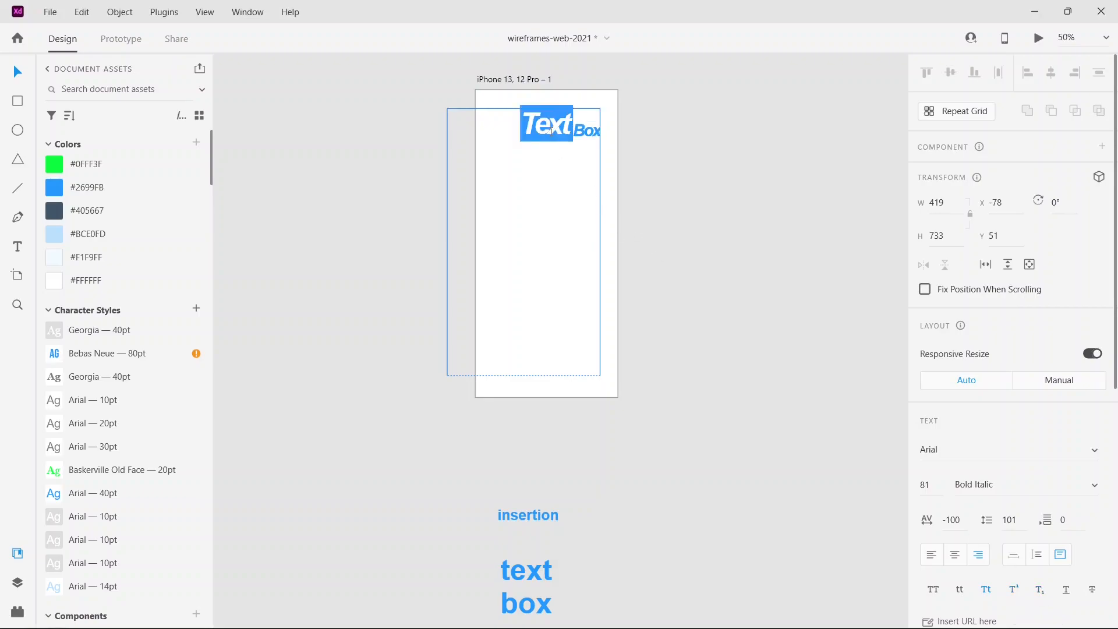
click(1013, 590)
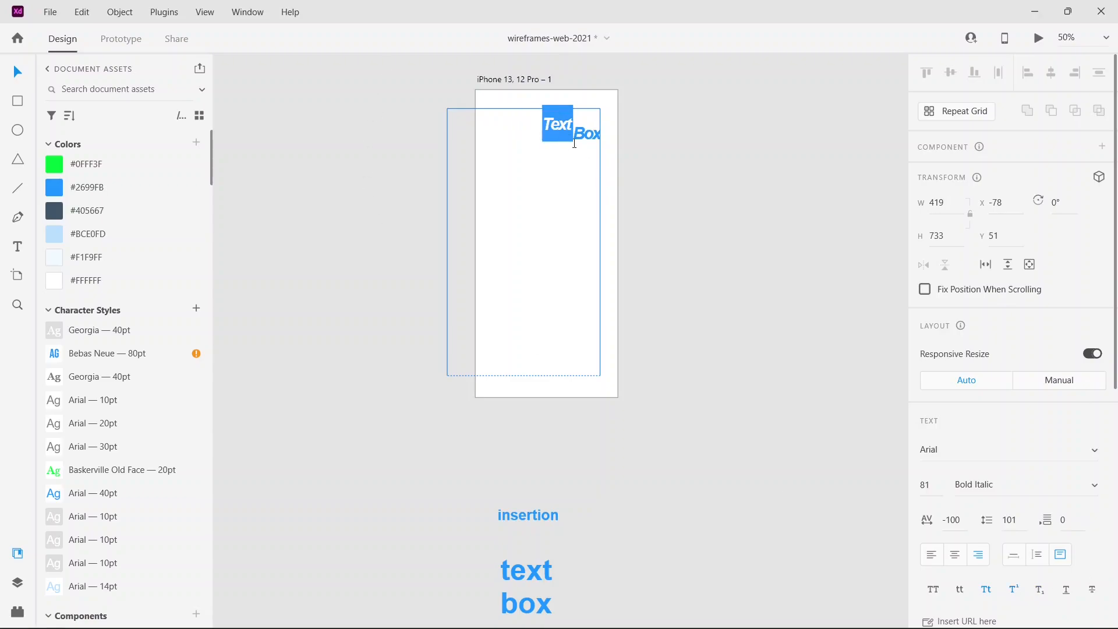
double_click(594, 138)
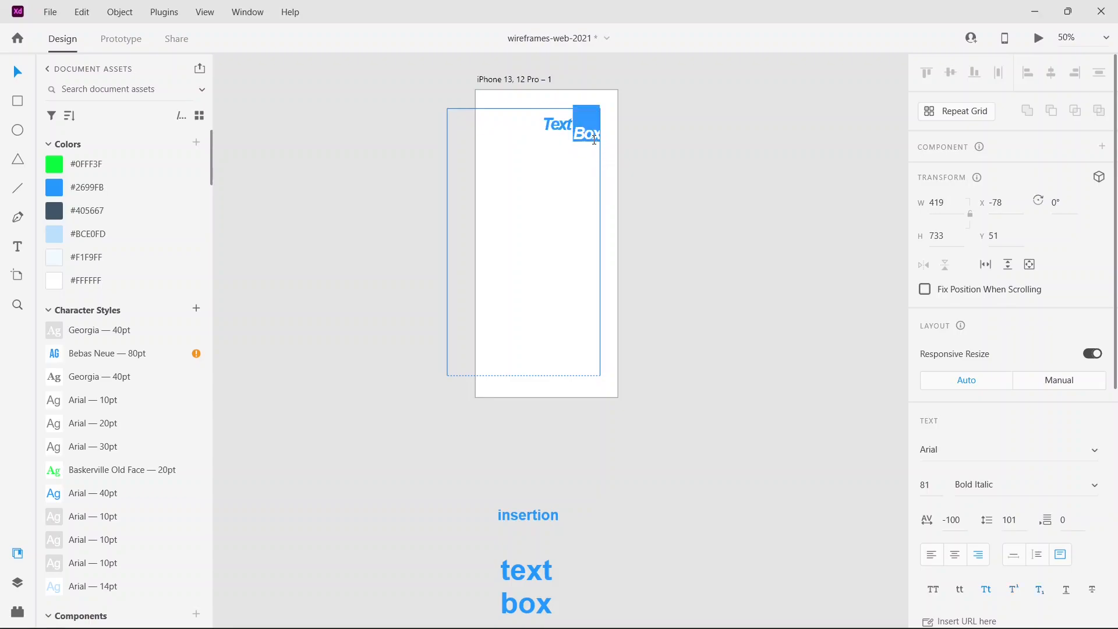
click(581, 188)
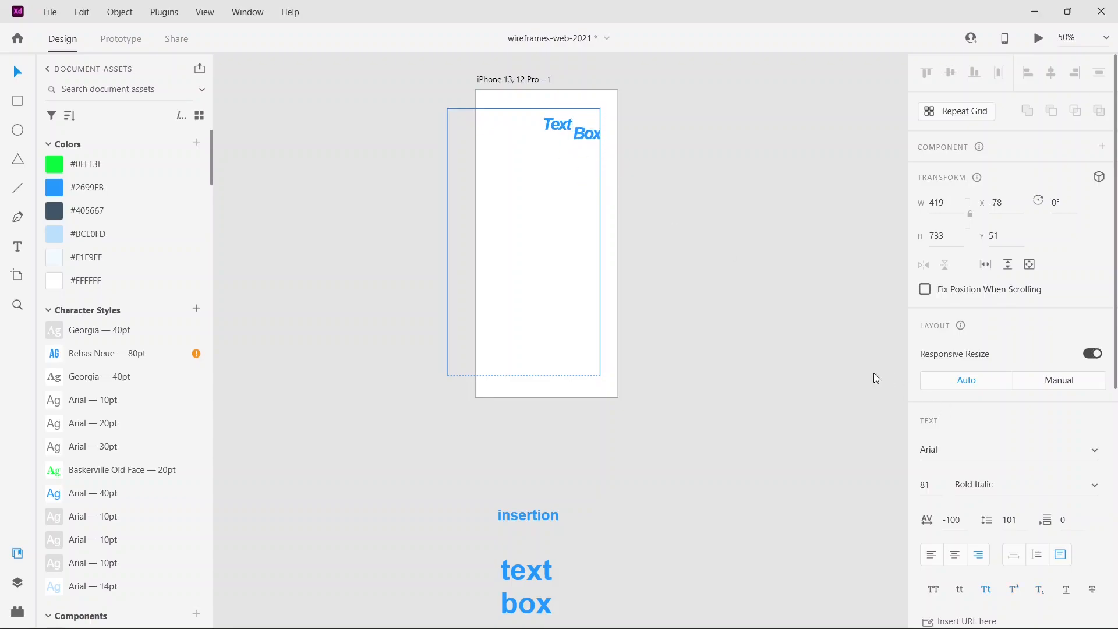
key(ctrl+z)
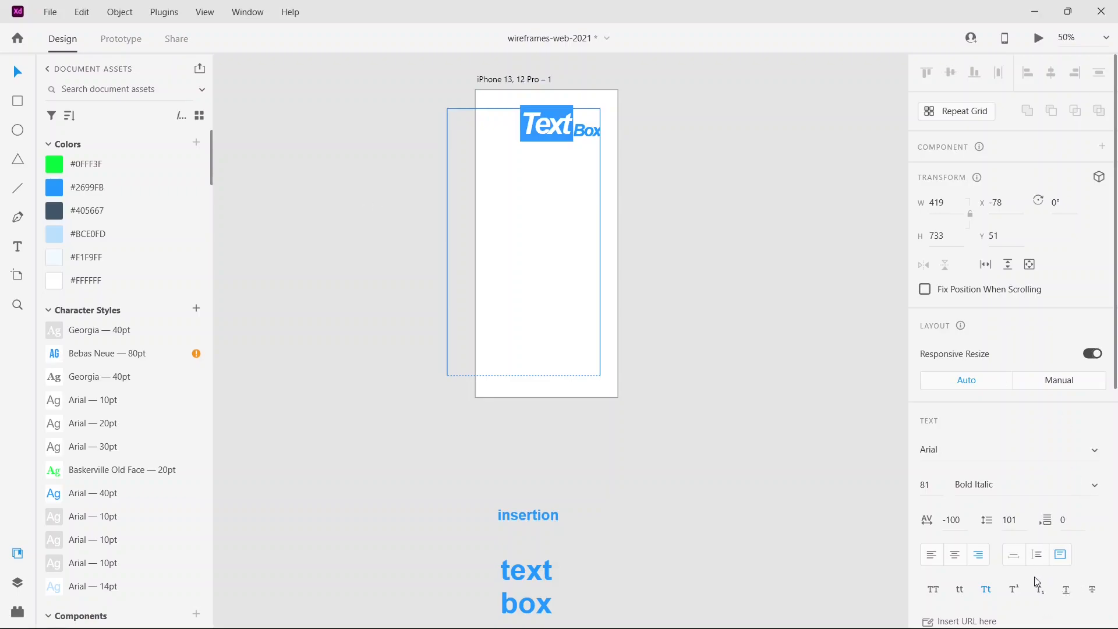
Apply underline and strikethrough to both words of the "Text Box" text.
click(554, 168)
drag(522, 127, 603, 131)
click(1064, 593)
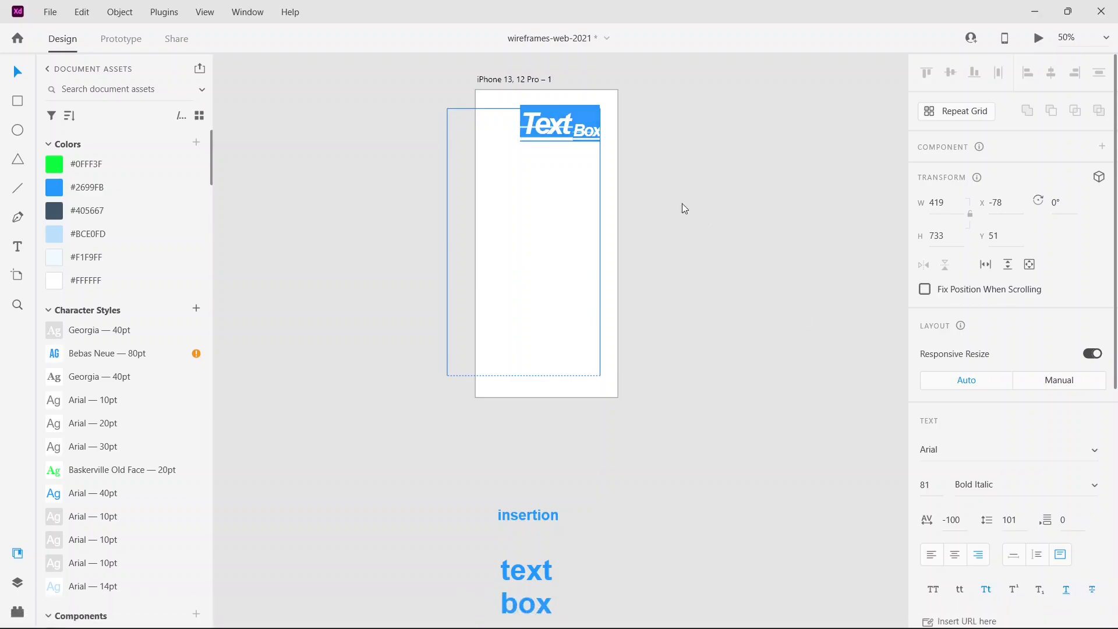
click(14, 77)
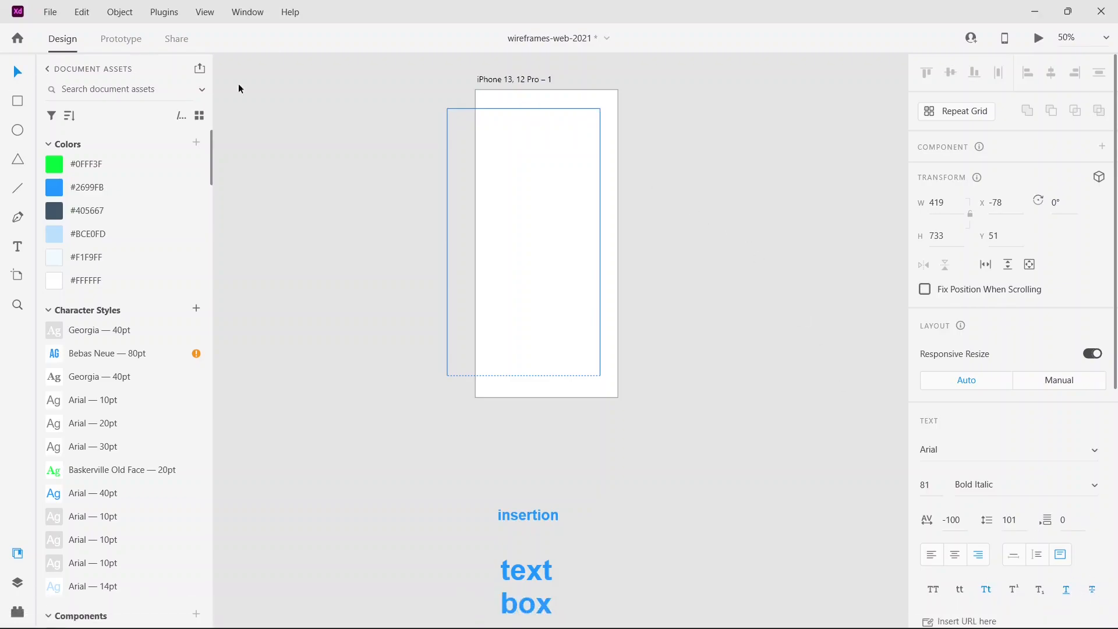
click(616, 170)
click(540, 141)
double_click(539, 140)
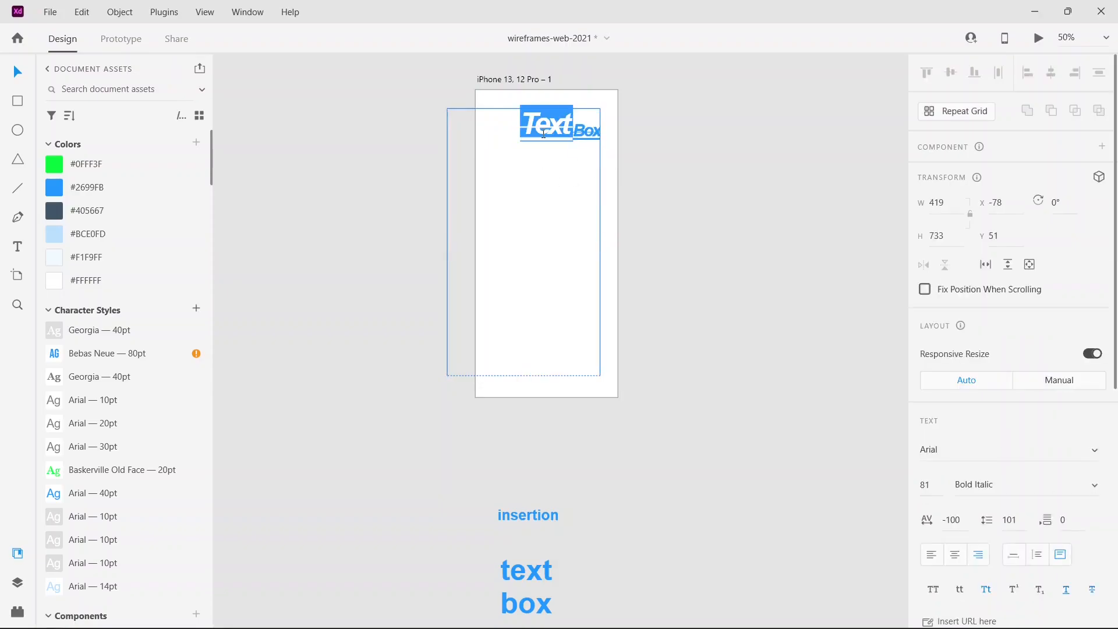
scroll(1029, 260, down, 3)
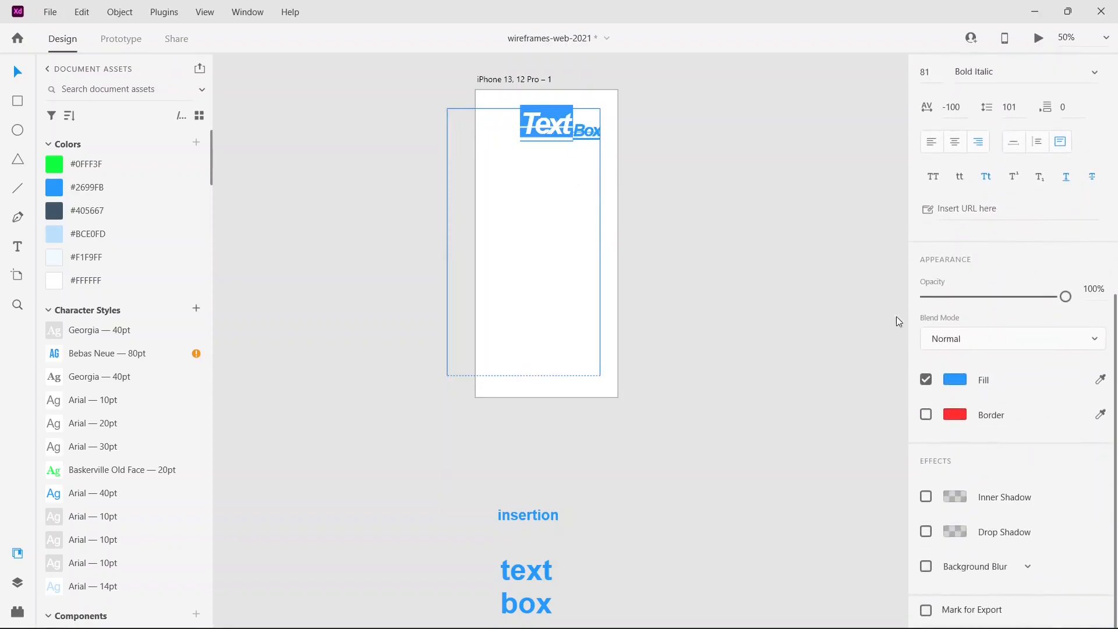
click(547, 140)
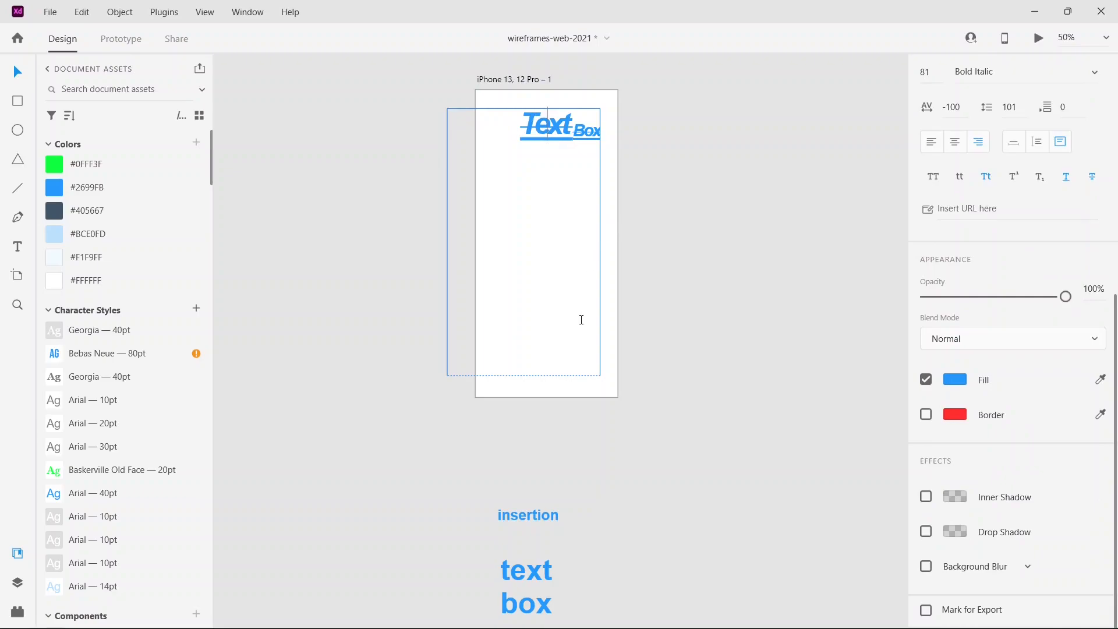
key(Escape)
Move the lowercase "text box" text from below the artboard to the pasteboard on its right side.
drag(536, 577, 632, 232)
click(17, 246)
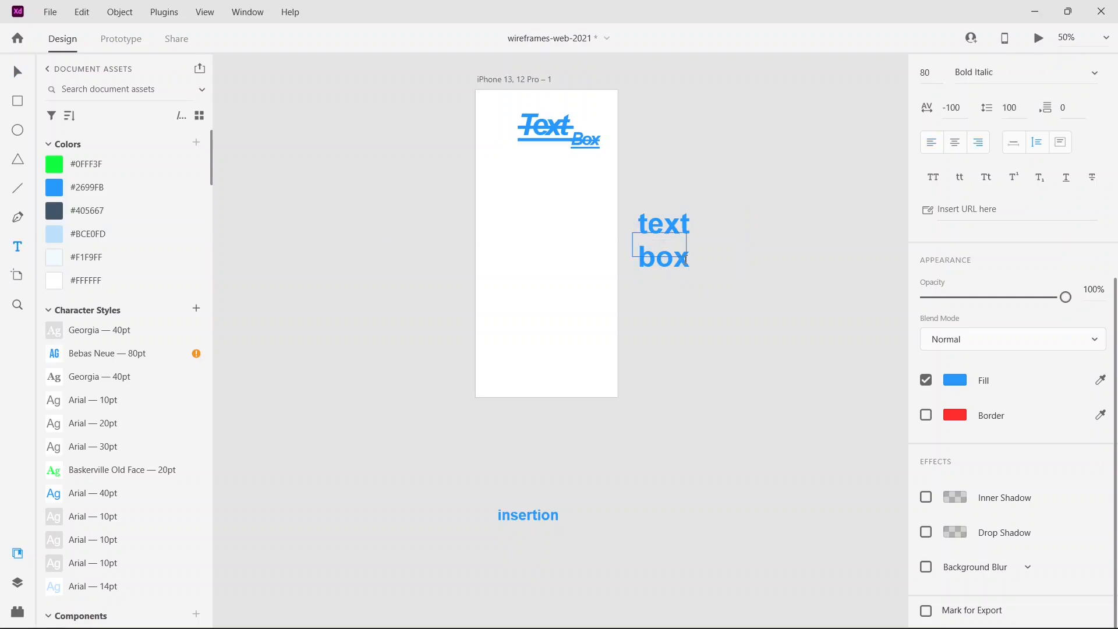
key(Escape)
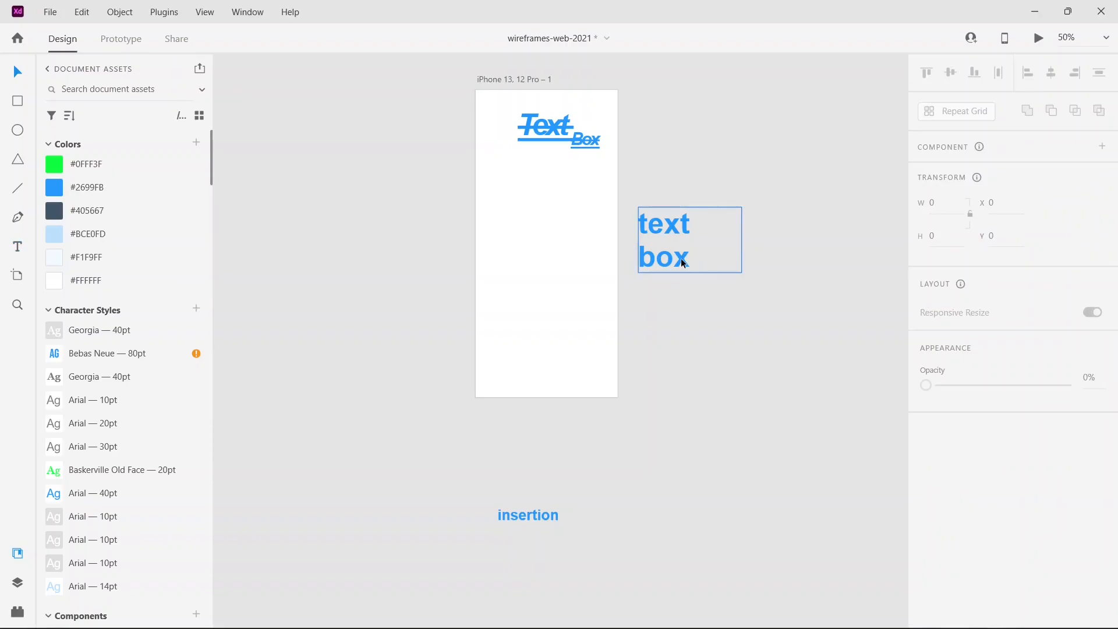
Add a red border to the lowercase "text box" text beside the artboard.
click(19, 246)
double_click(684, 259)
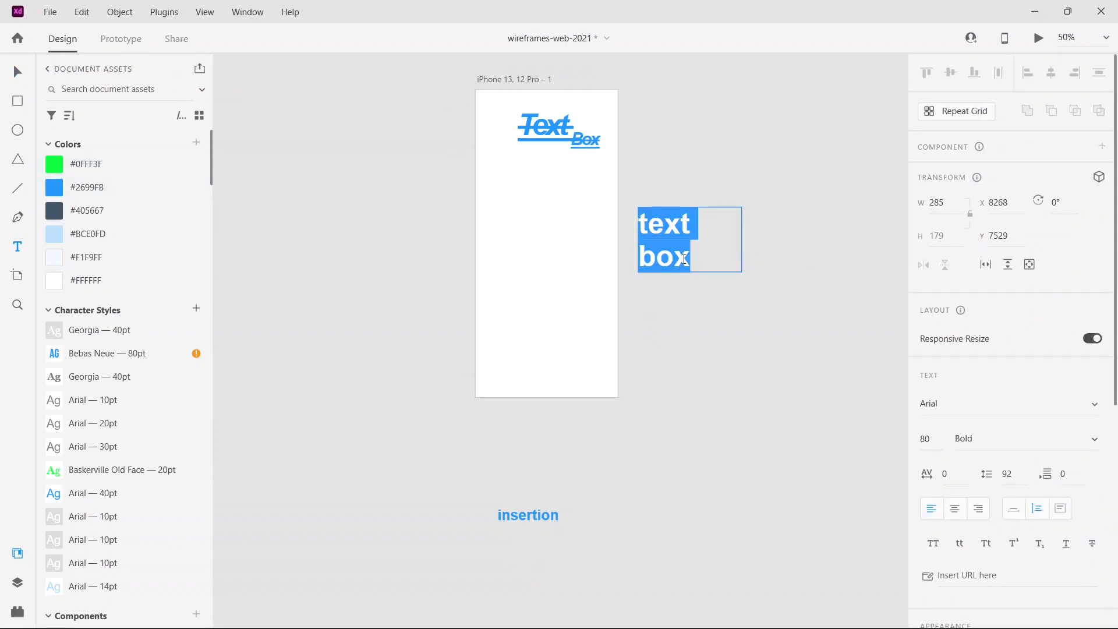
scroll(968, 240, down, 5)
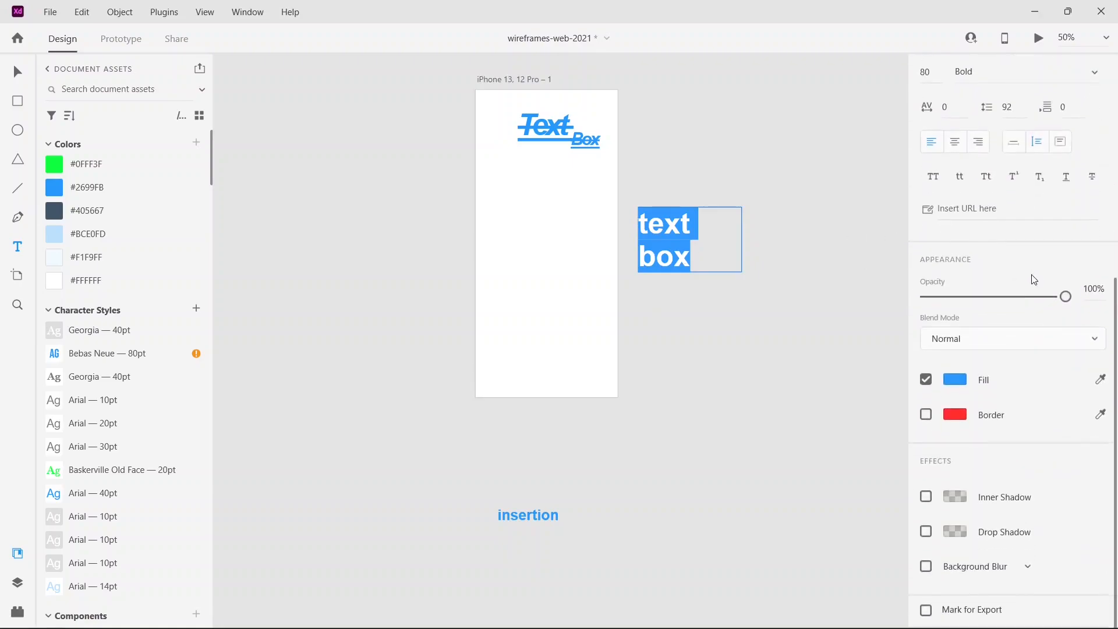
click(926, 414)
key(Escape)
Give the text's border a dash of 5 while viewing the letters up close.
click(18, 305)
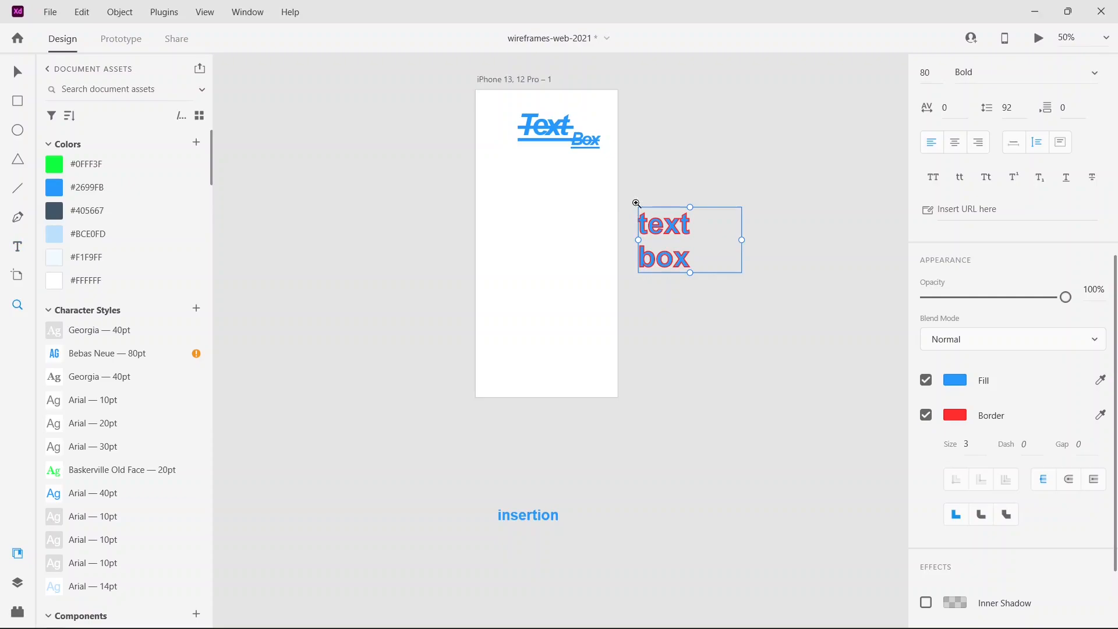
drag(636, 204, 741, 274)
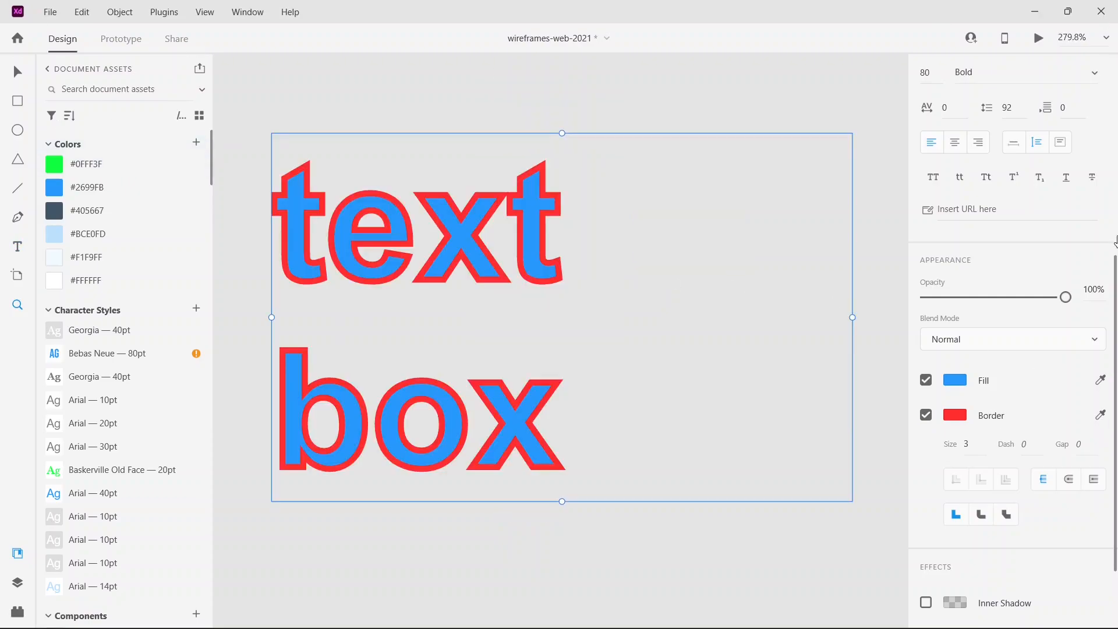
click(1028, 449)
text(5)
key(Return)
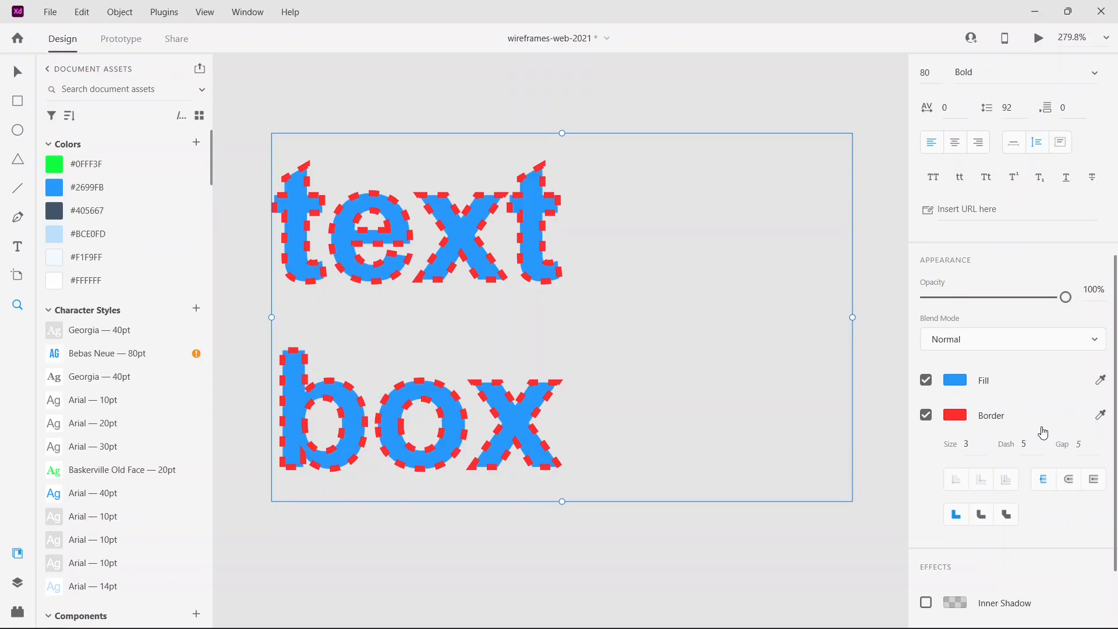
Try an inner shadow and a drop shadow on the dashed text.
scroll(1057, 414, down, 3)
click(926, 496)
click(926, 496)
click(926, 534)
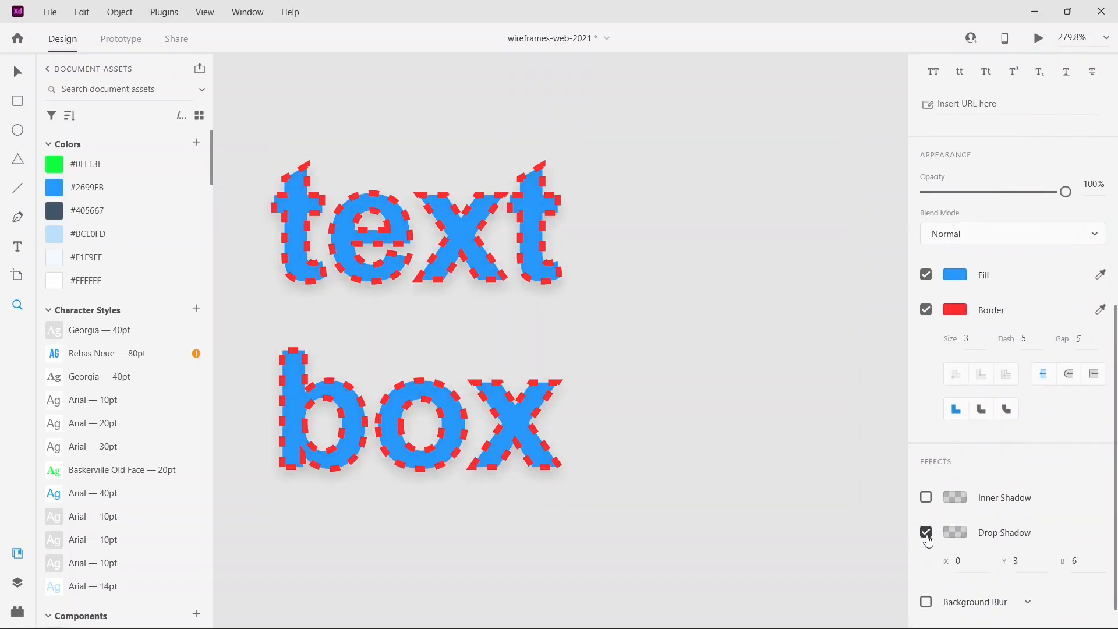
click(926, 532)
click(926, 497)
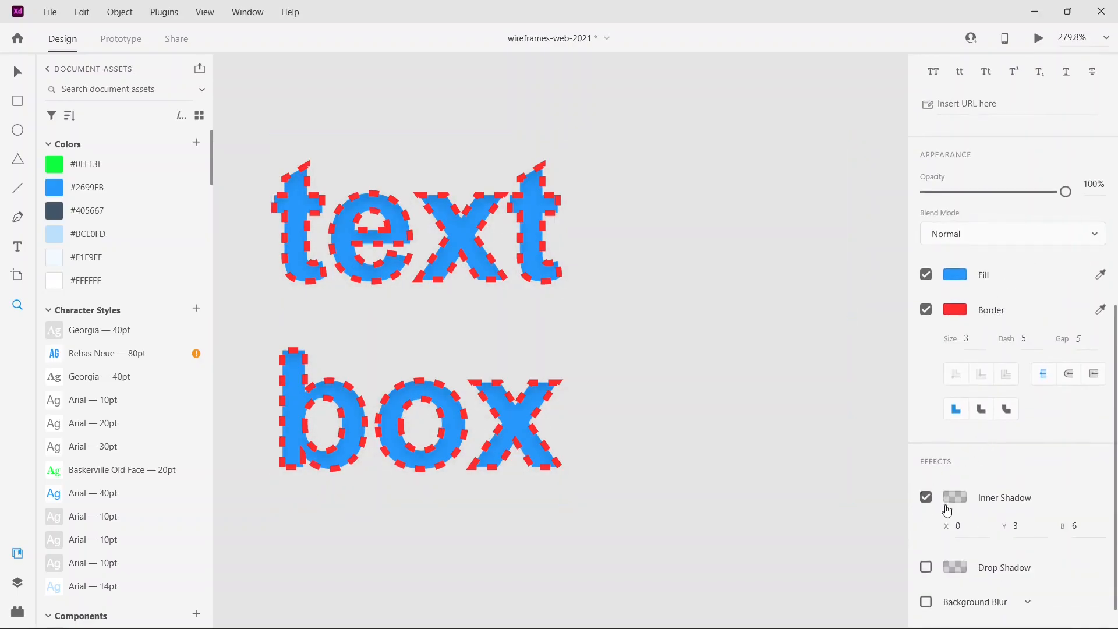
click(926, 497)
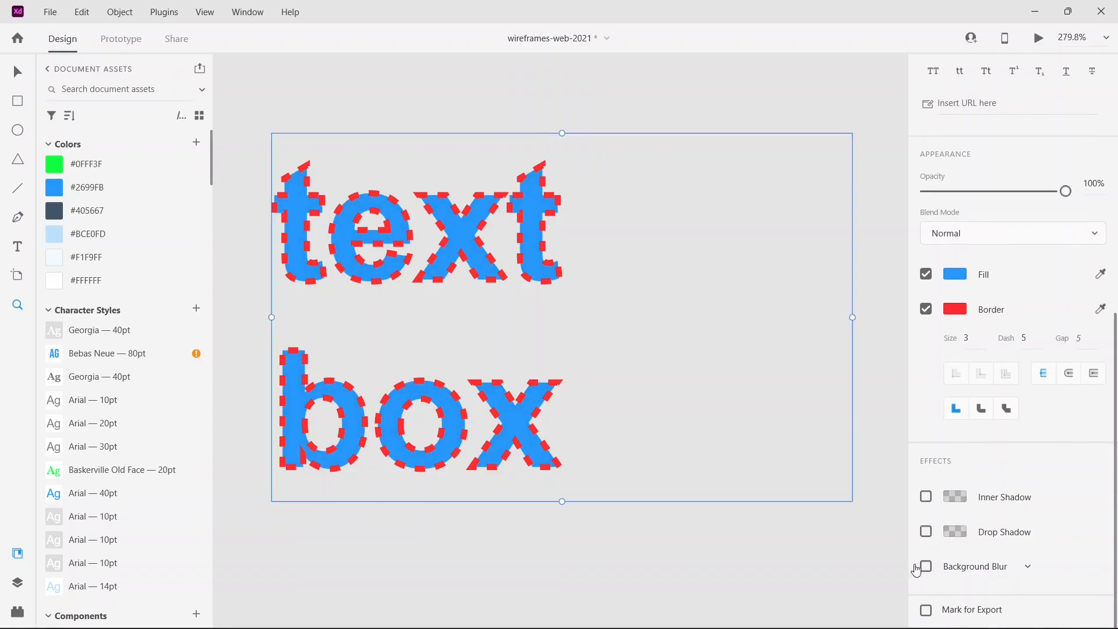
Apply Background Blur to the text with an amount of 27 and an opacity of about 61%.
click(926, 566)
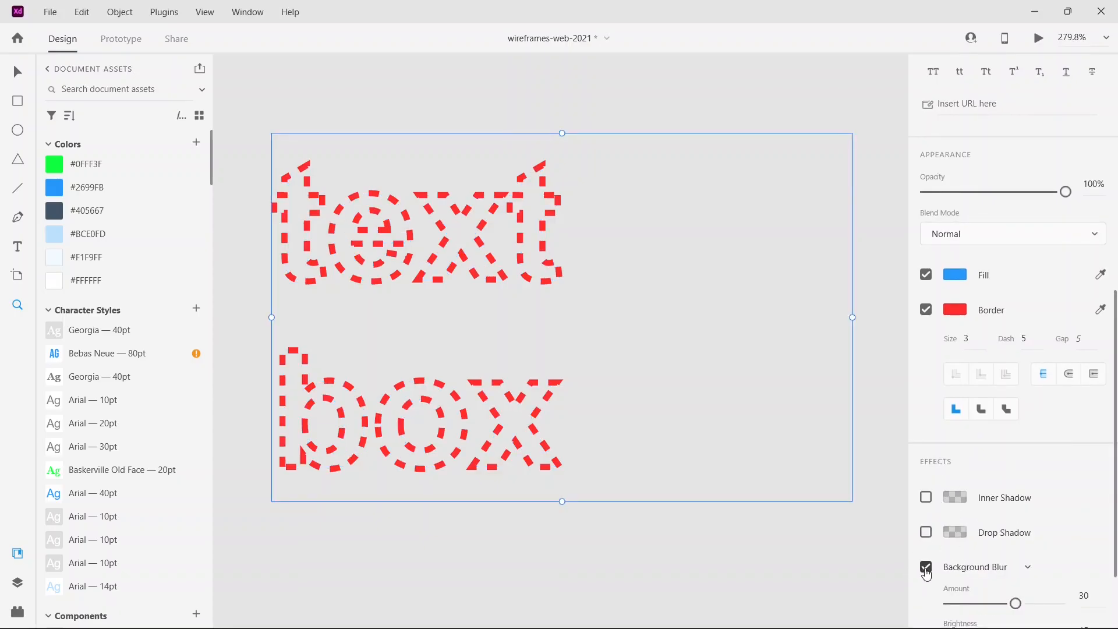
click(926, 572)
click(928, 572)
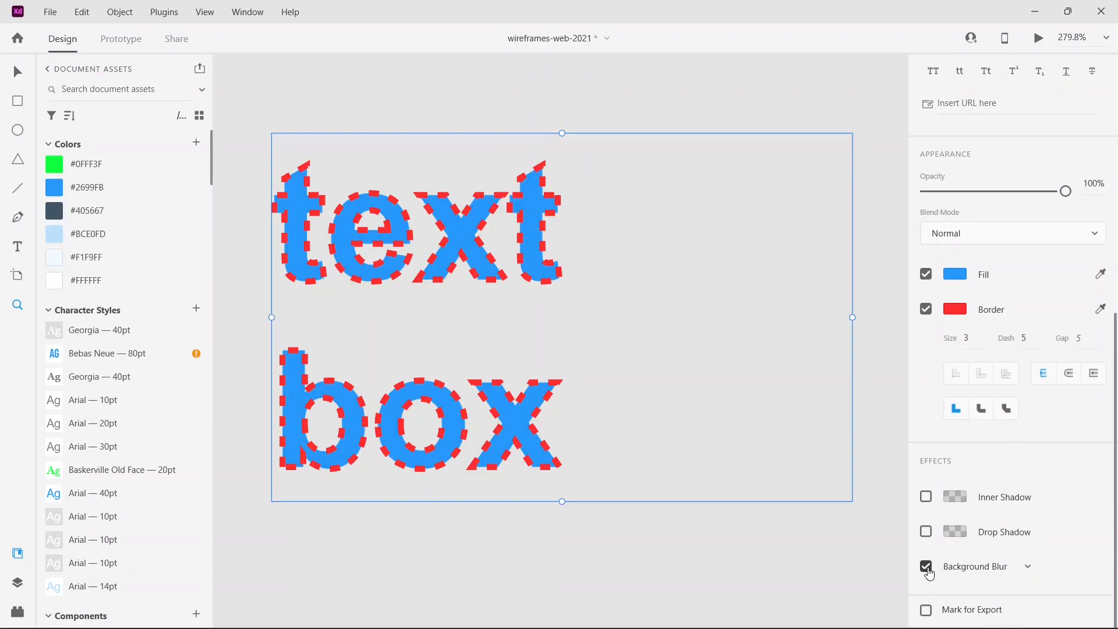
scroll(1029, 524, down, 2)
drag(1021, 504, 1009, 499)
drag(956, 575, 1025, 571)
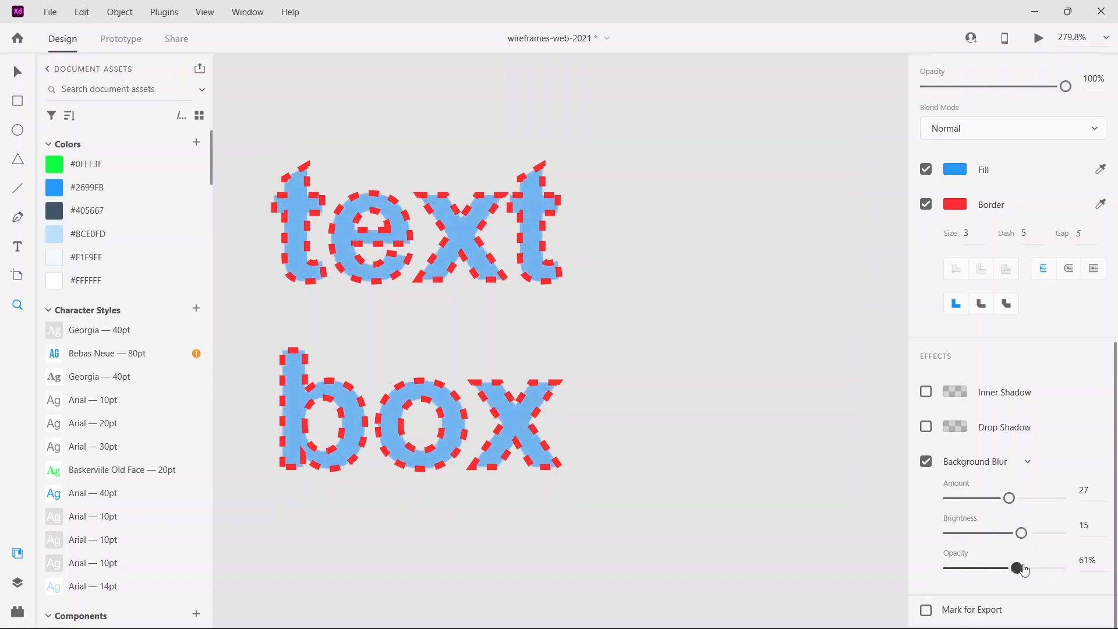
Shift the blurred "text box" text slightly to the right and deselect it.
scroll(1046, 233, up, 8)
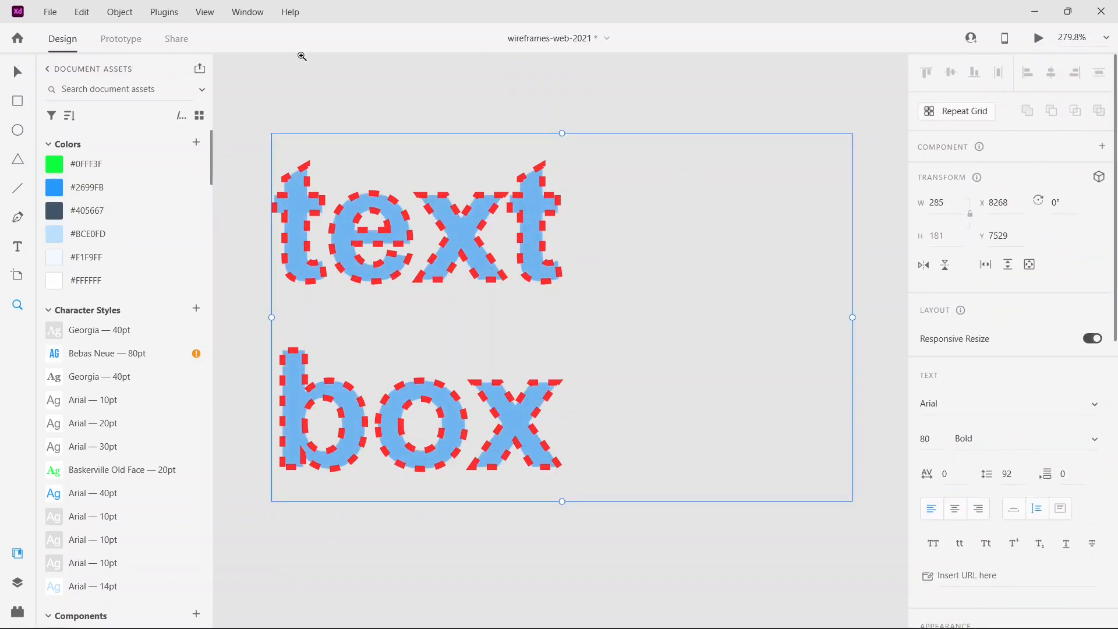
click(17, 75)
drag(594, 199, 607, 200)
click(588, 125)
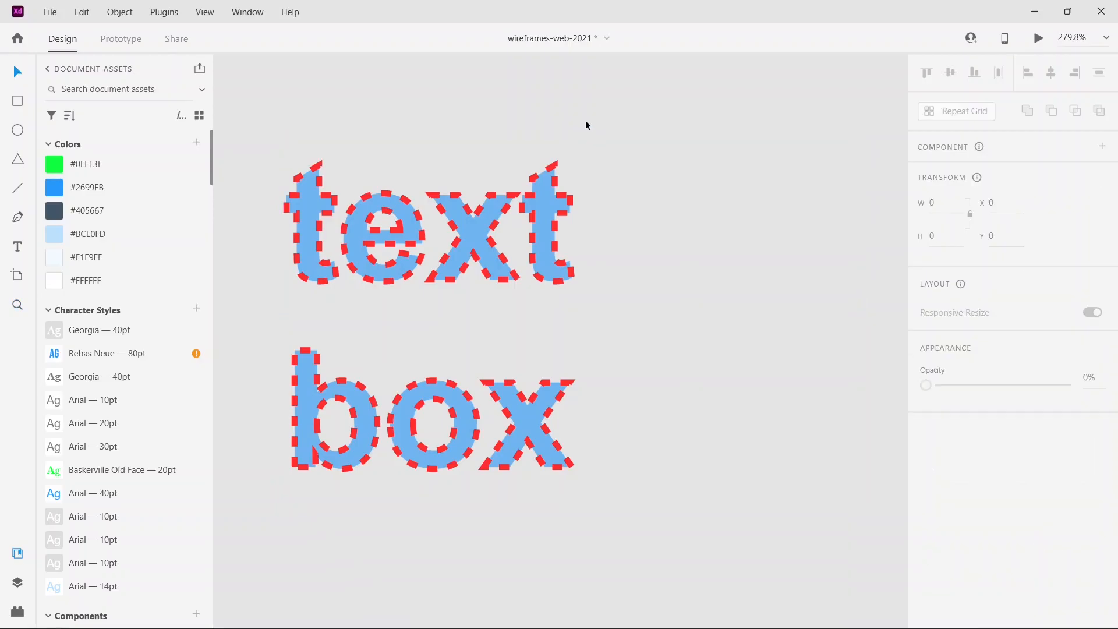
Show the whole design area and bring up the images folder in File Explorer.
key(ctrl+0)
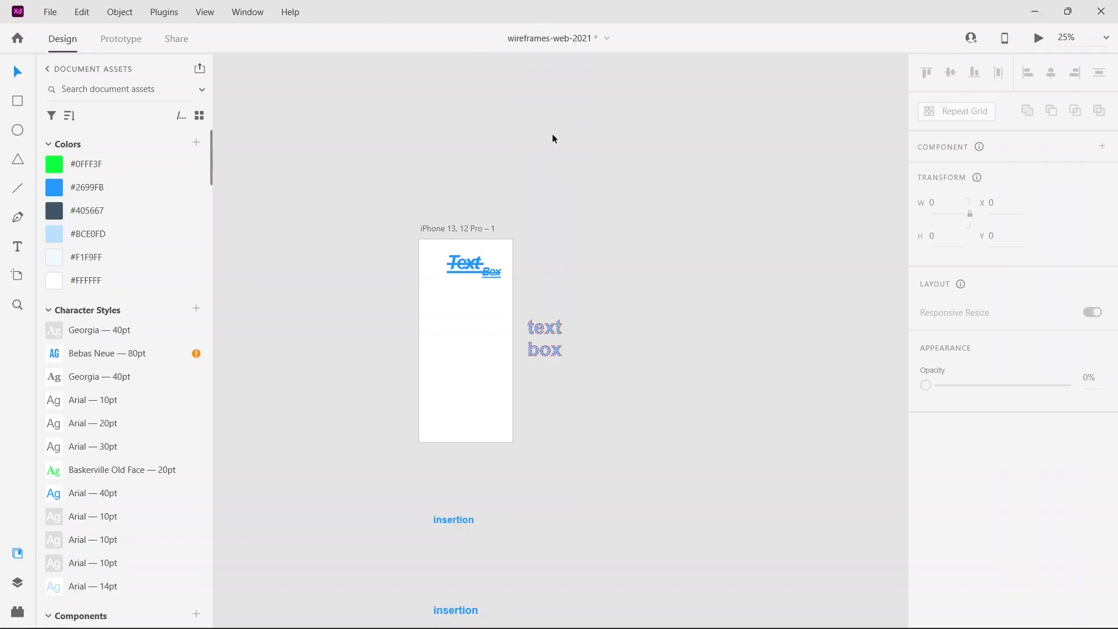
click(561, 611)
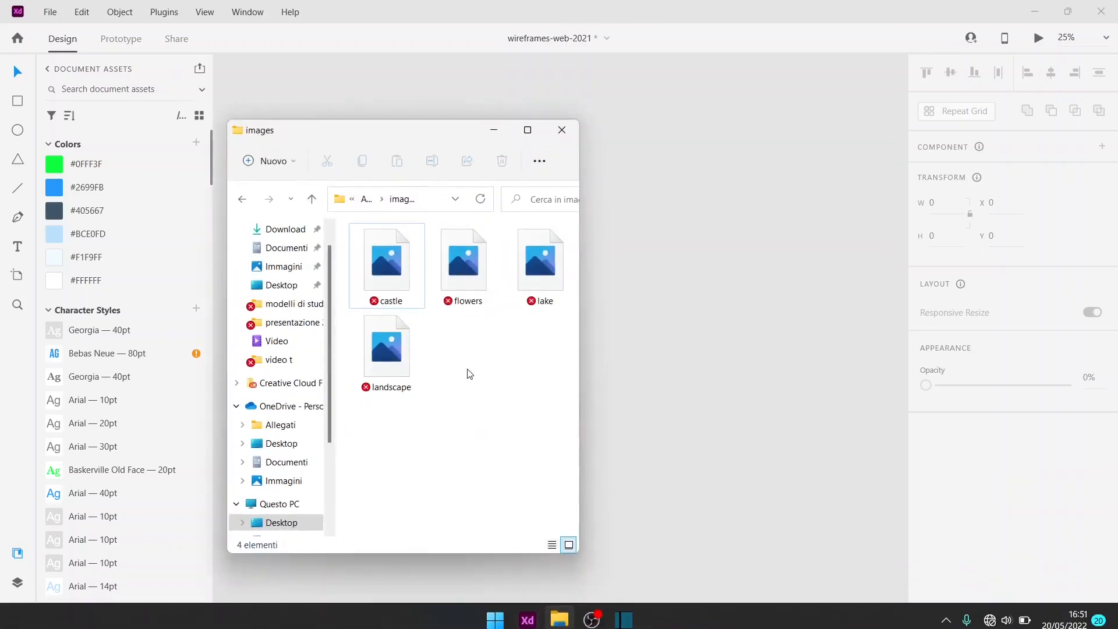
Place the castle image from the images folder onto the empty canvas beside the artboard and minimise File Explorer.
drag(349, 130, 153, 139)
click(191, 273)
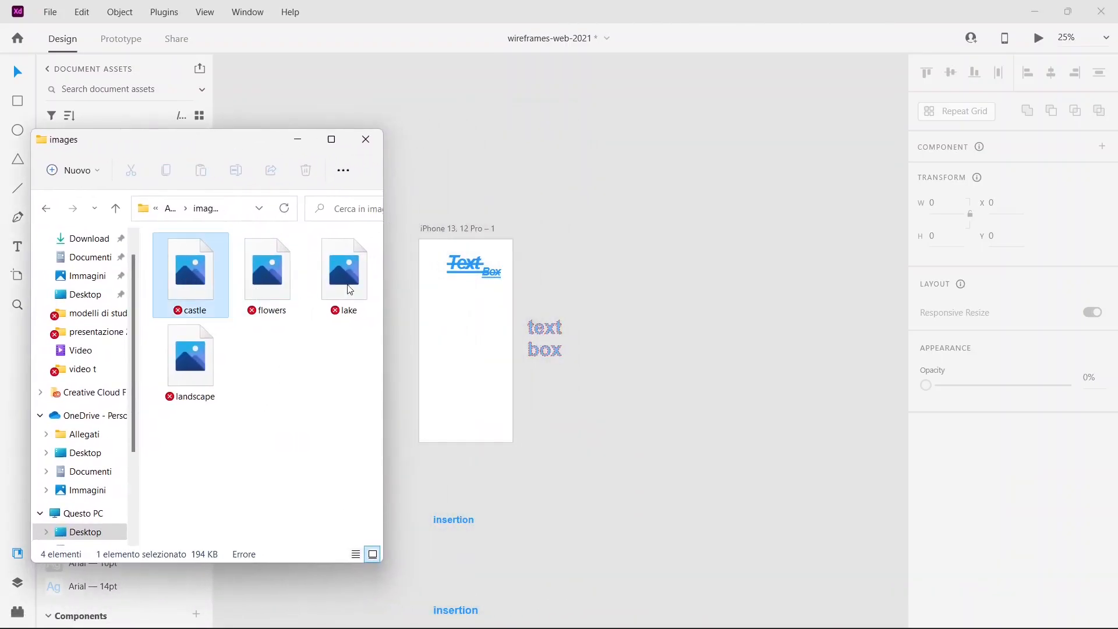
drag(699, 243, 698, 238)
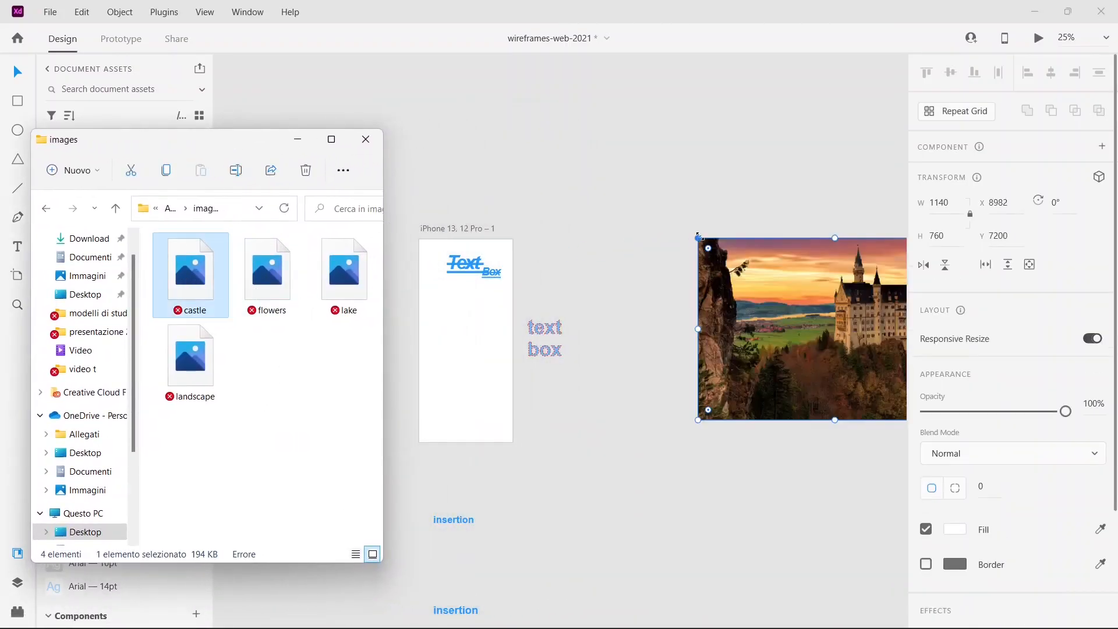
click(297, 139)
Move the castle image up beside the artboard, scale it down to 530 × 354, and deselect it.
drag(785, 301, 662, 187)
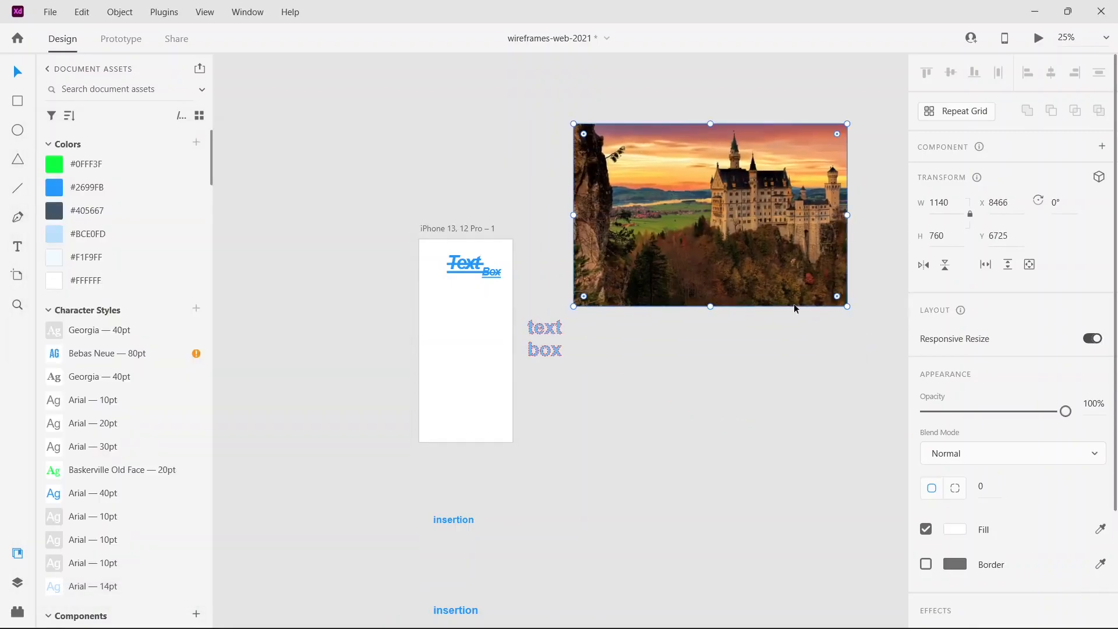
drag(817, 288, 701, 210)
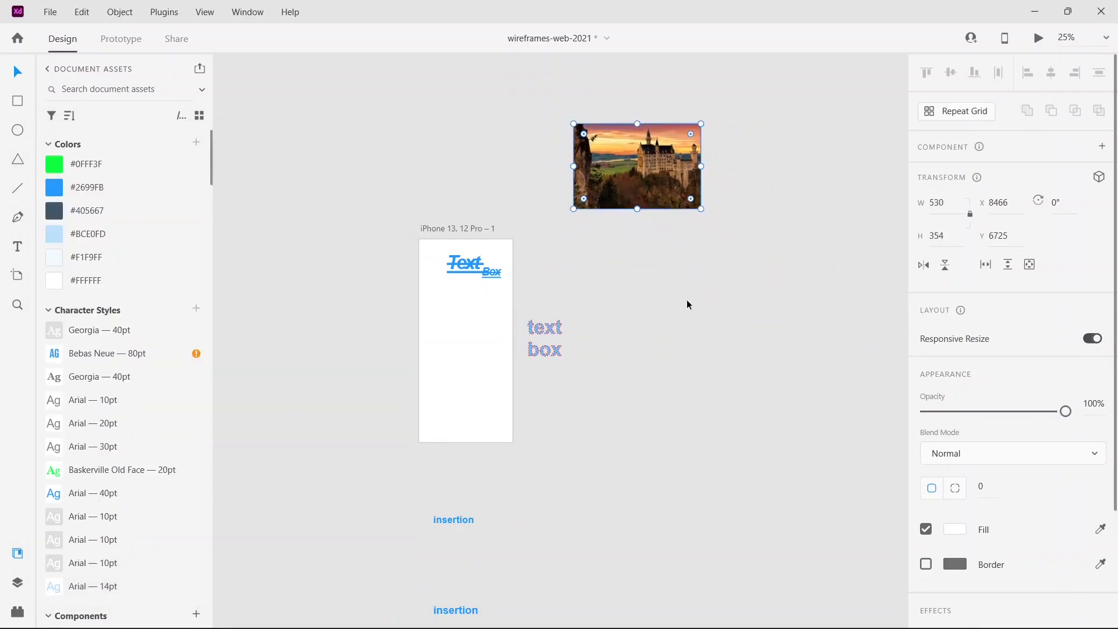
click(686, 298)
Convert the dashed "text box" text into an editable path.
key(ctrl+equal)
key(ctrl+equal)
key(ctrl+equal)
key(ctrl+equal)
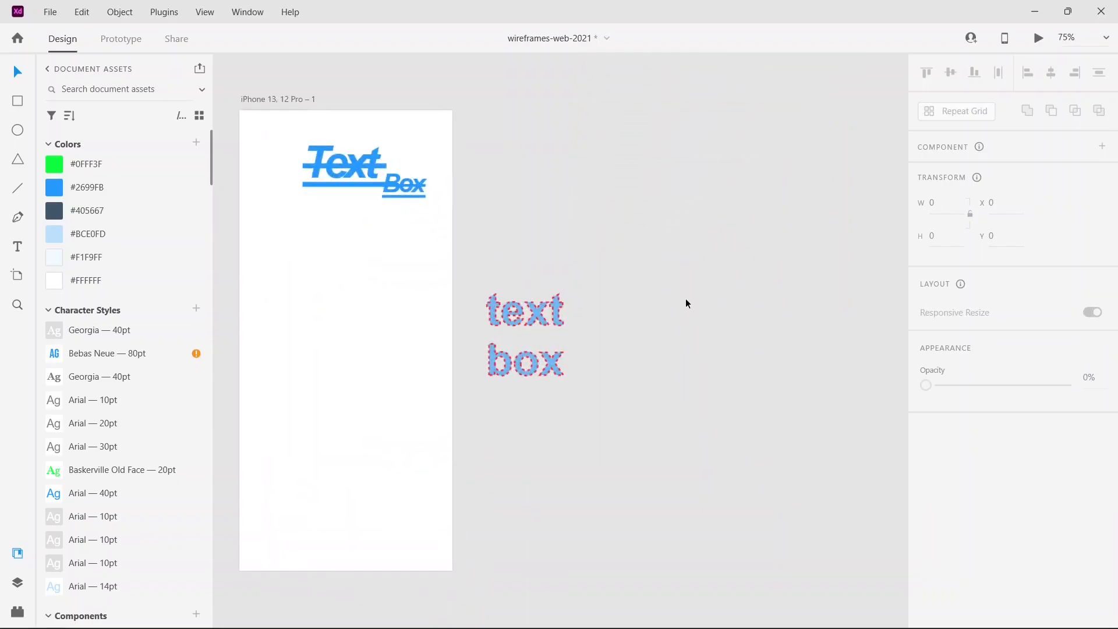
click(686, 304)
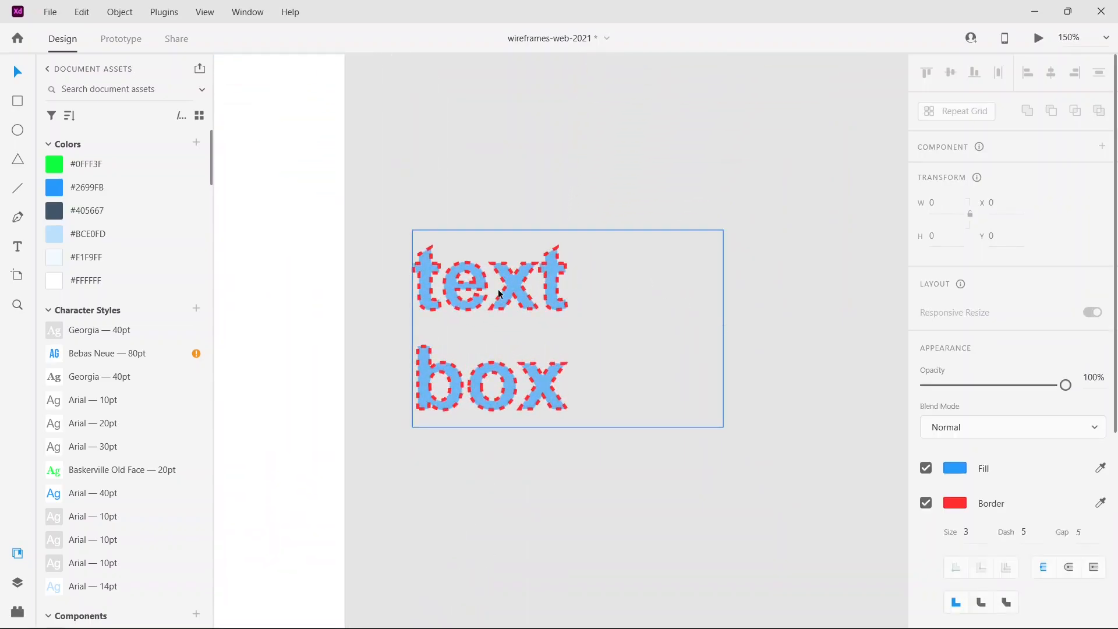
double_click(497, 288)
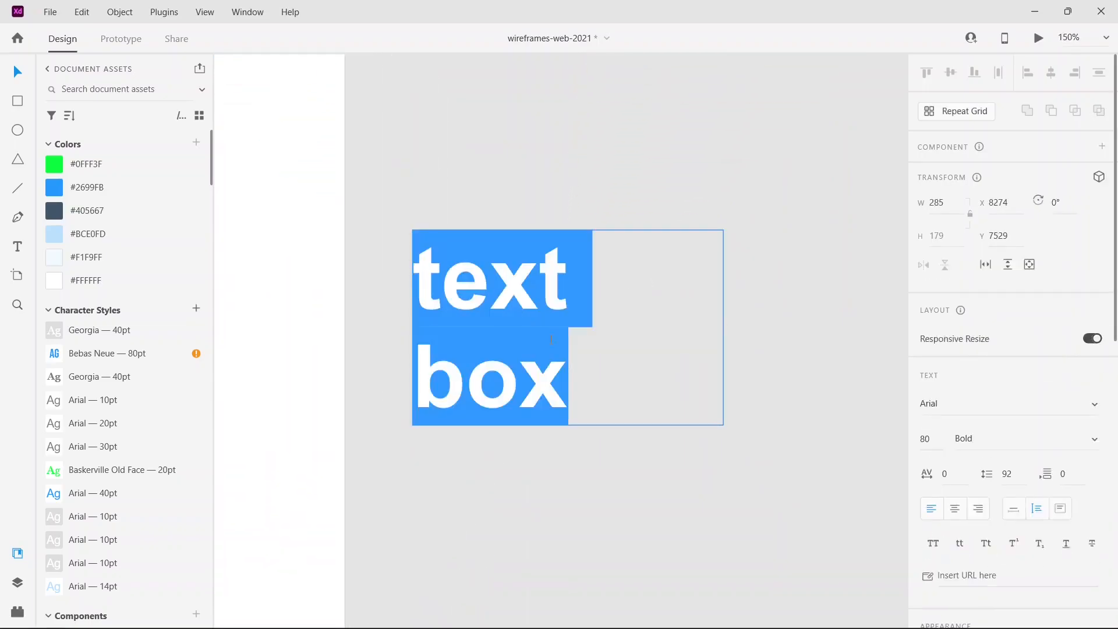
click(119, 12)
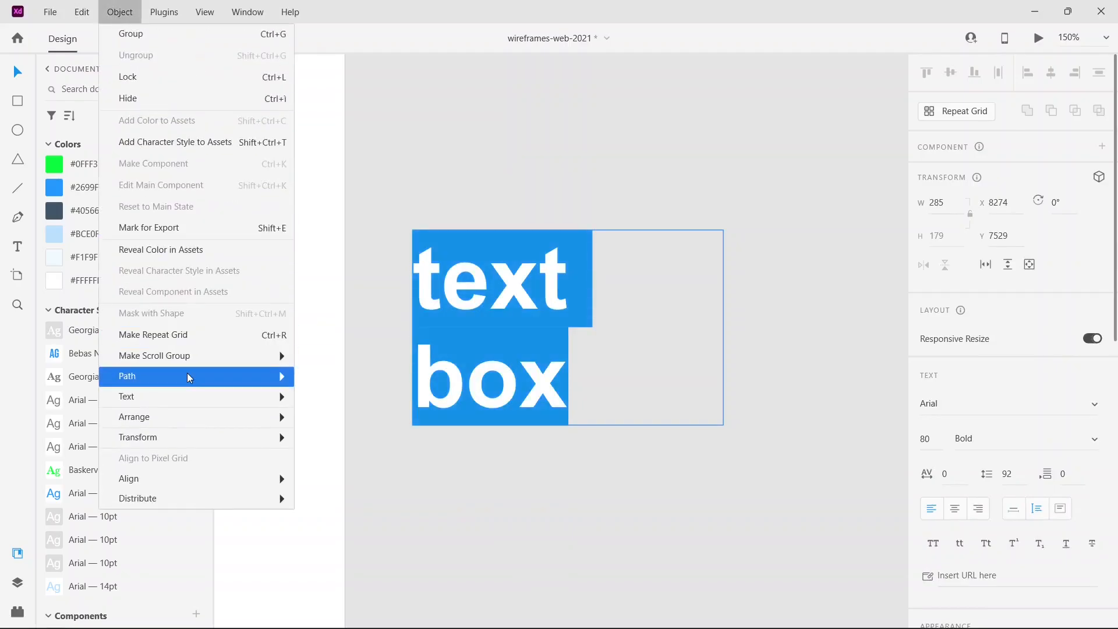
click(359, 466)
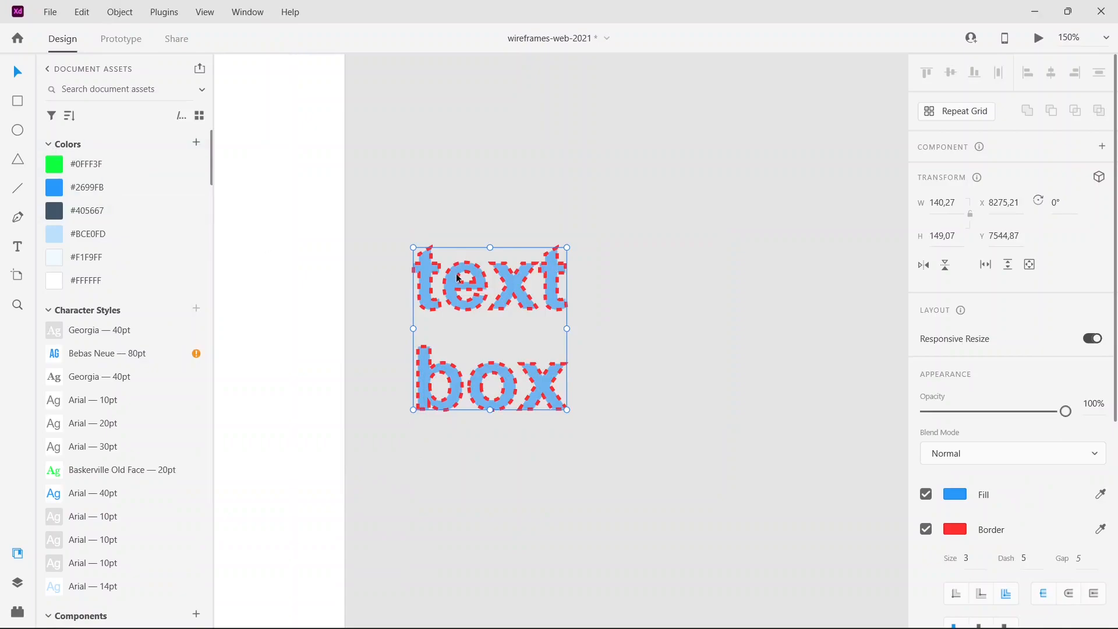
Edit the text path's anchor points and pull the inner corner of the x's upper-left arm up to about X 8349, Y 7494.
double_click(504, 288)
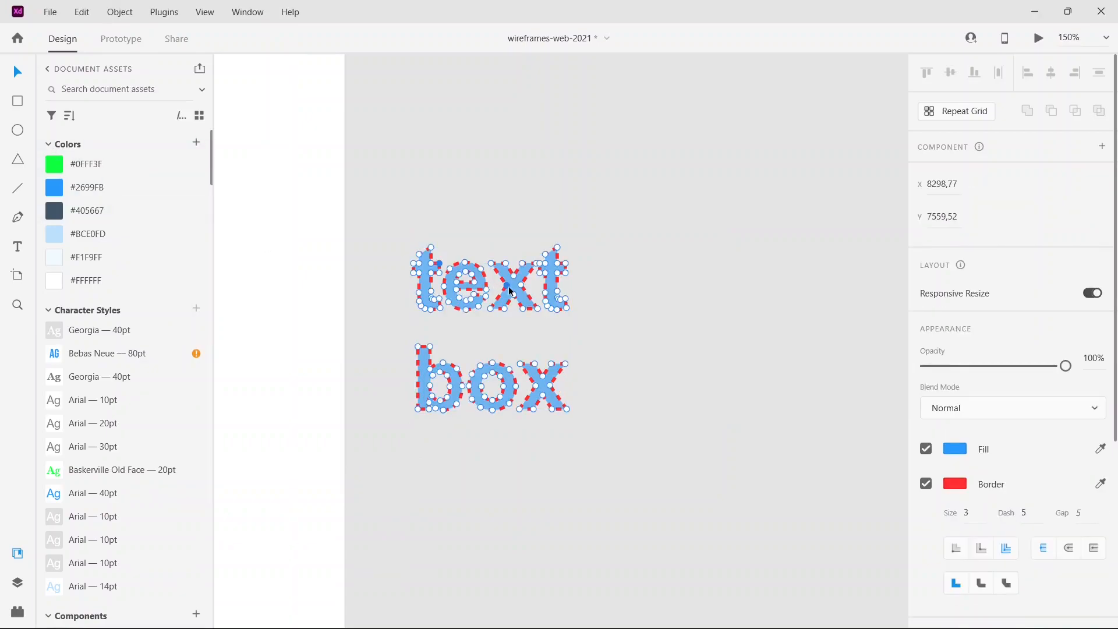
key(ctrl+equal)
key(ctrl+equal)
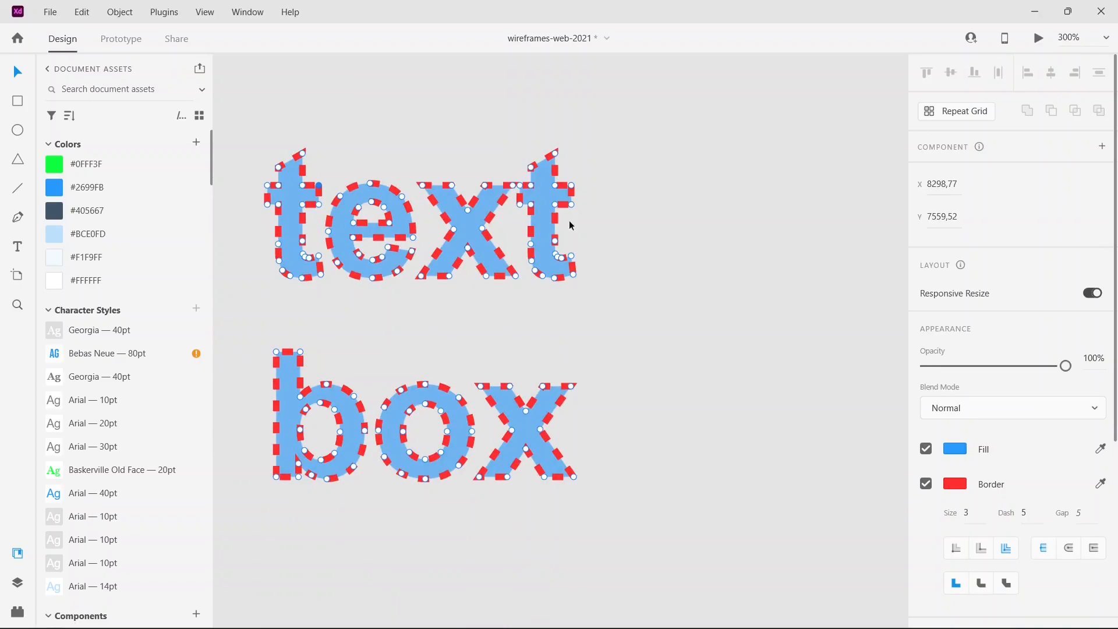
scroll(511, 271, up, 3)
drag(456, 305, 428, 164)
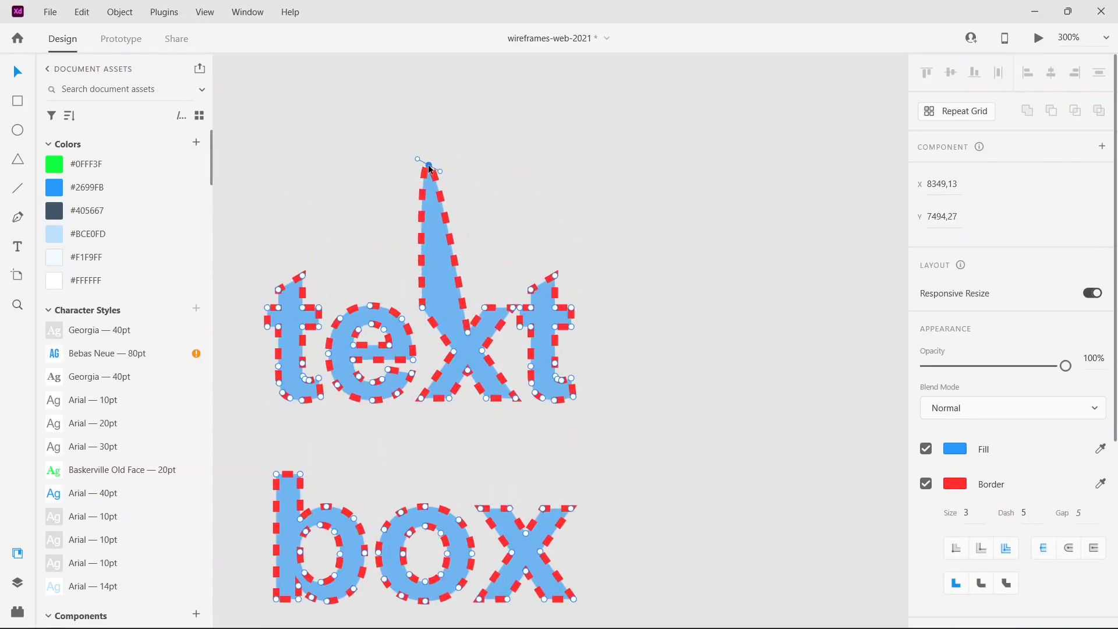
Turn the outer corner of the x's upper-left arm into a curve and pull it up to about X 8311, Y 7483.
double_click(422, 307)
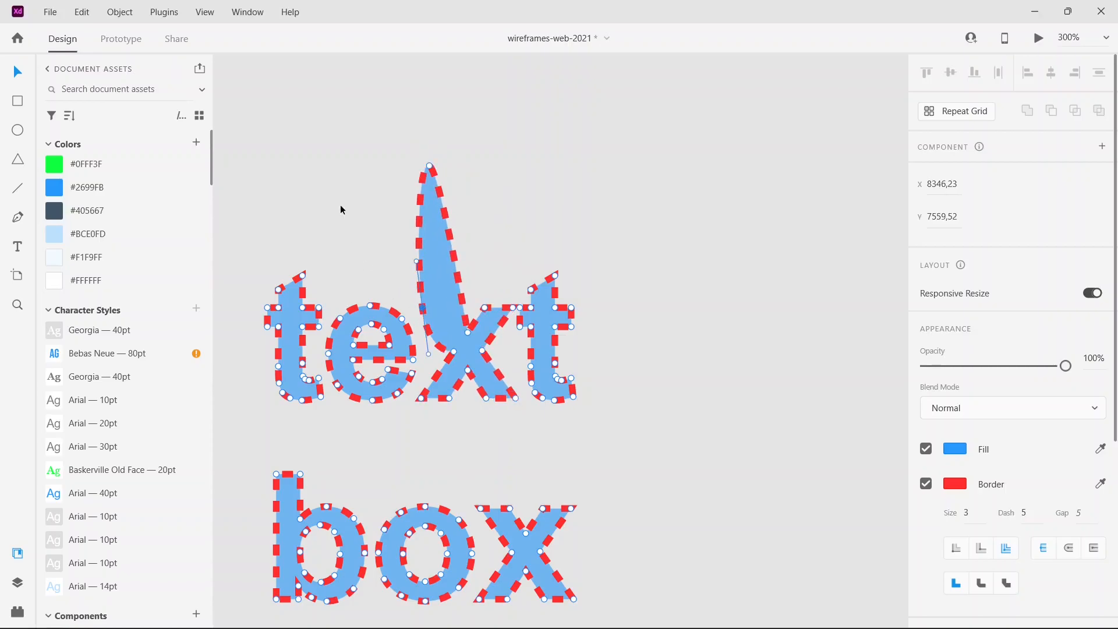
drag(421, 307, 346, 121)
click(342, 99)
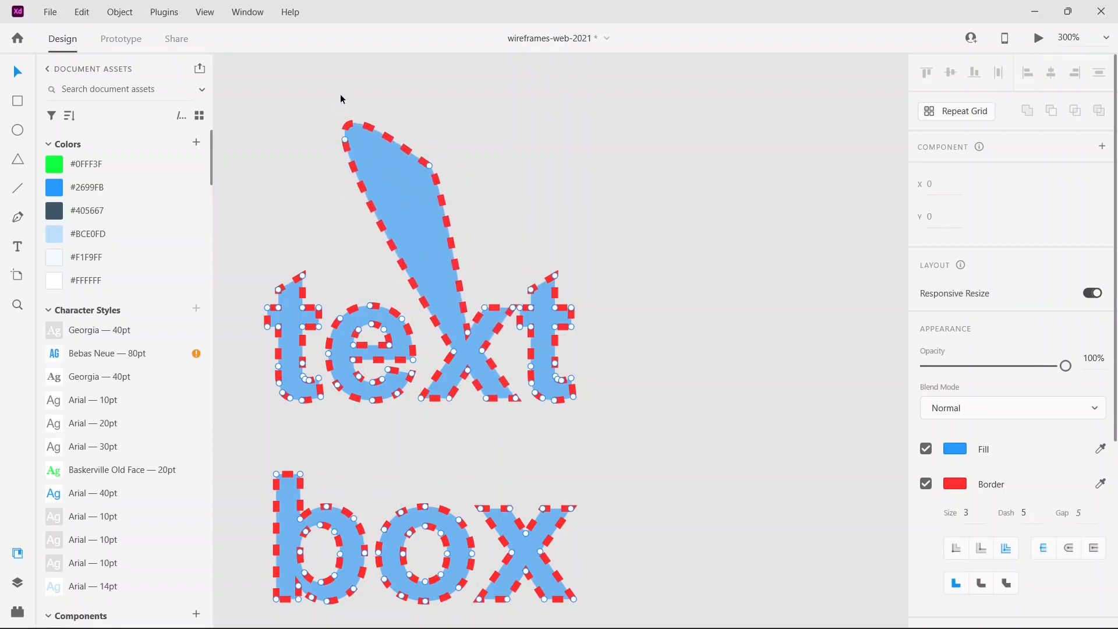
Toggle the raised outer x point between corner and curve, and angle its curve handles to round the lobe.
double_click(344, 141)
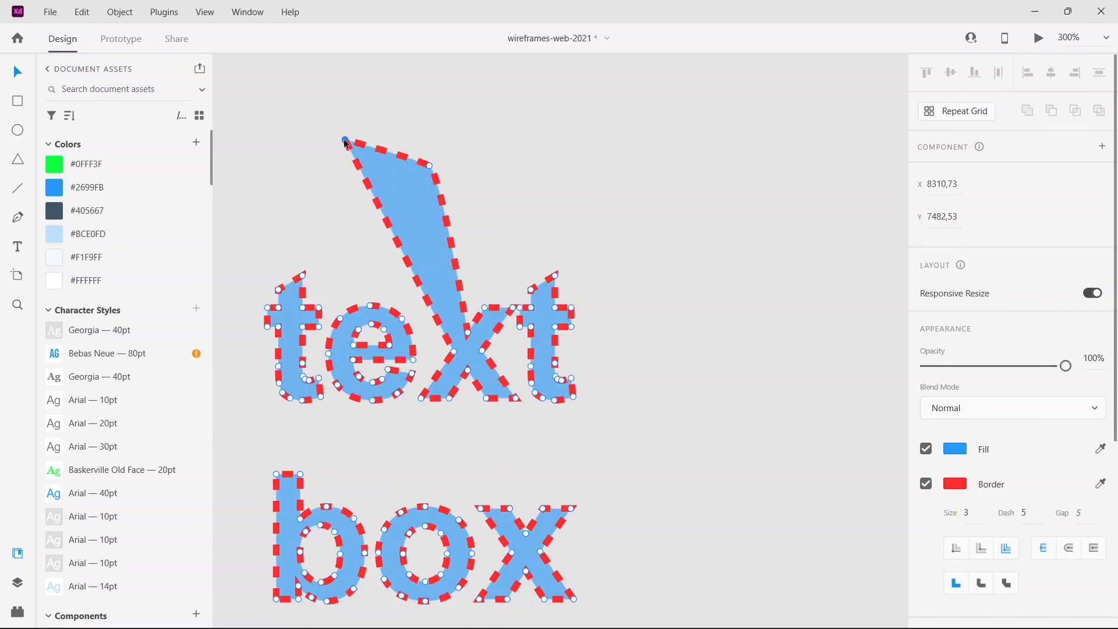
double_click(346, 142)
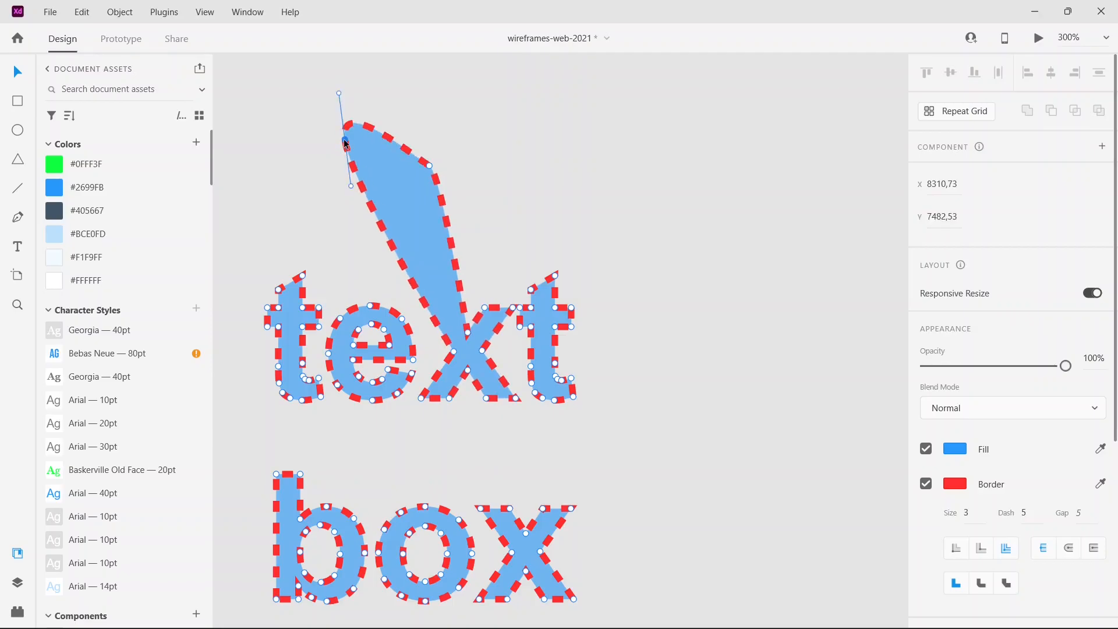
drag(340, 96, 371, 114)
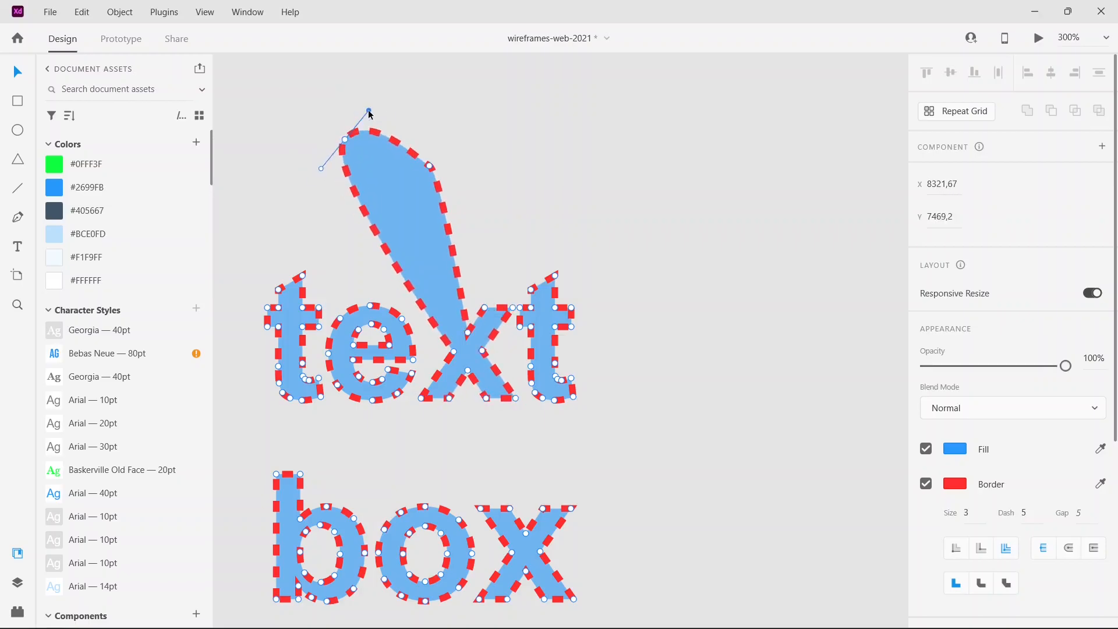
double_click(346, 140)
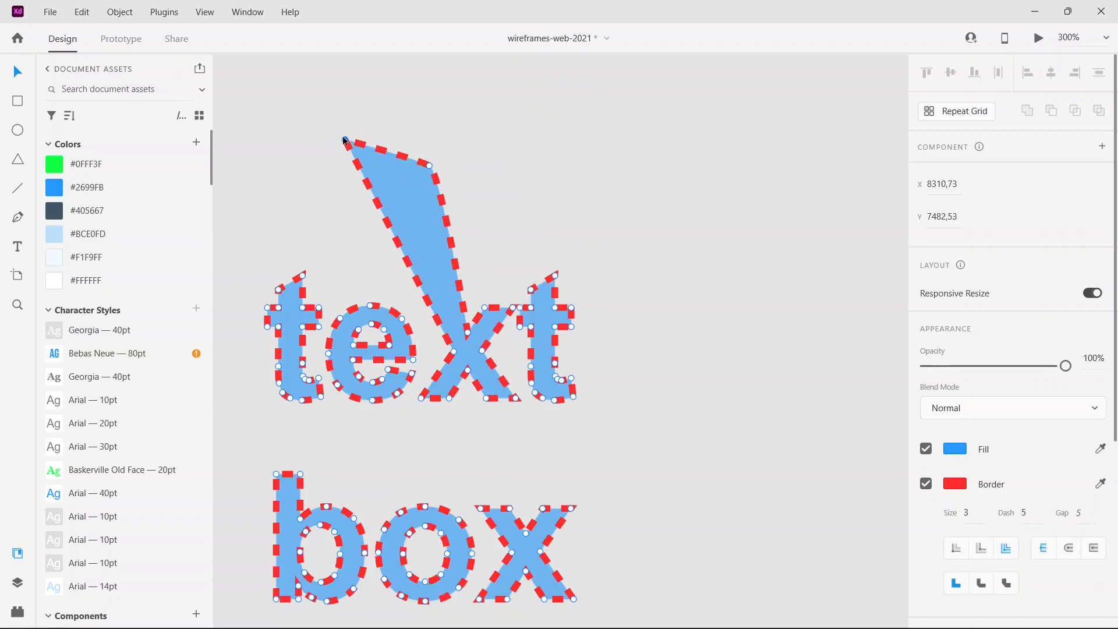
double_click(346, 142)
drag(351, 186, 301, 165)
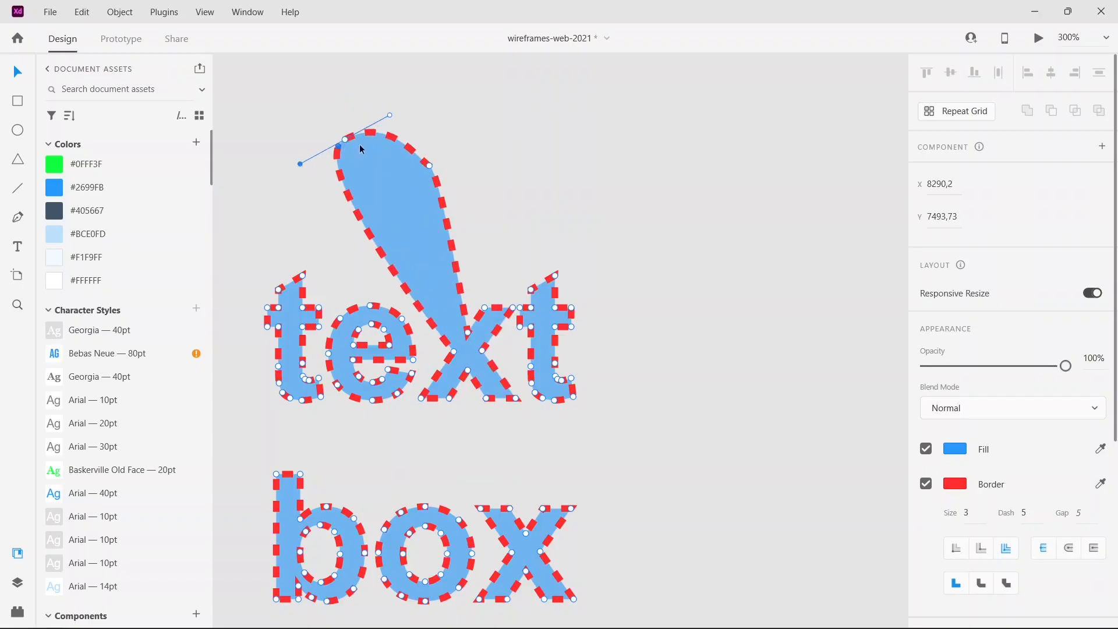
Reopen the path's anchor points, stretch the raised x point's handles, and shape the last t's top into a rounded lobe.
click(424, 115)
click(358, 136)
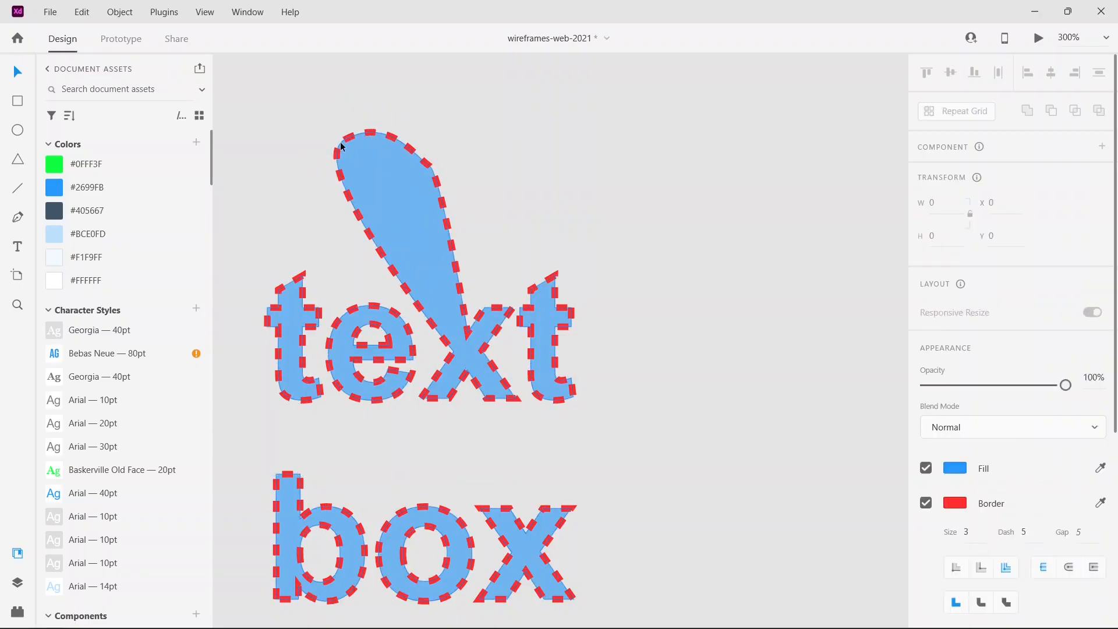
click(472, 124)
double_click(437, 180)
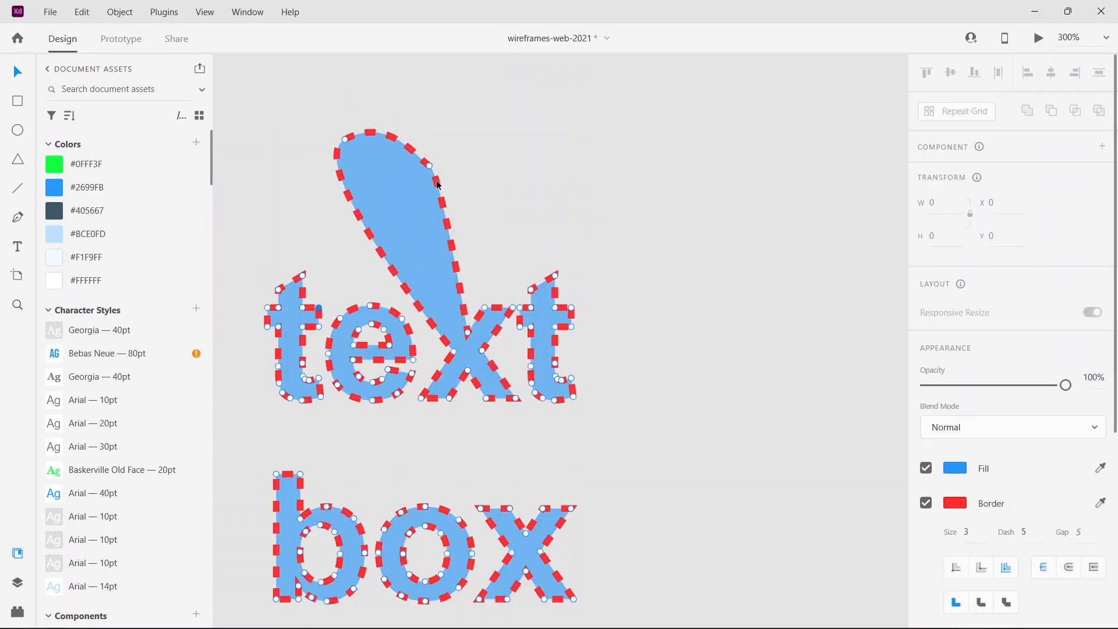
click(344, 141)
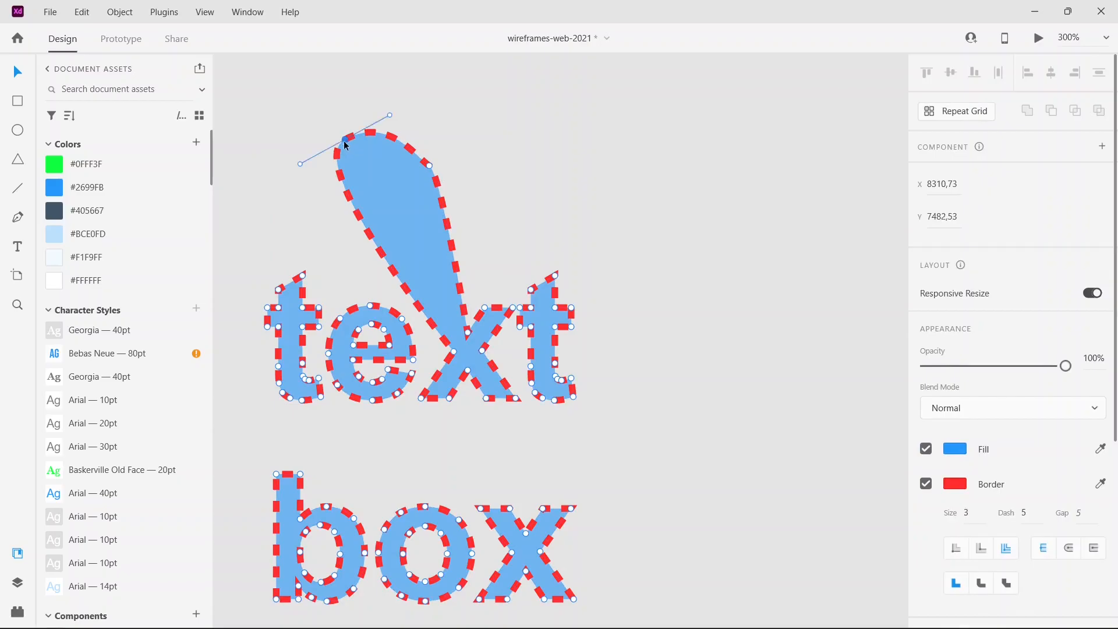
click(391, 119)
drag(390, 118, 588, 182)
drag(240, 186, 284, 183)
drag(390, 135, 339, 125)
drag(583, 164, 476, 290)
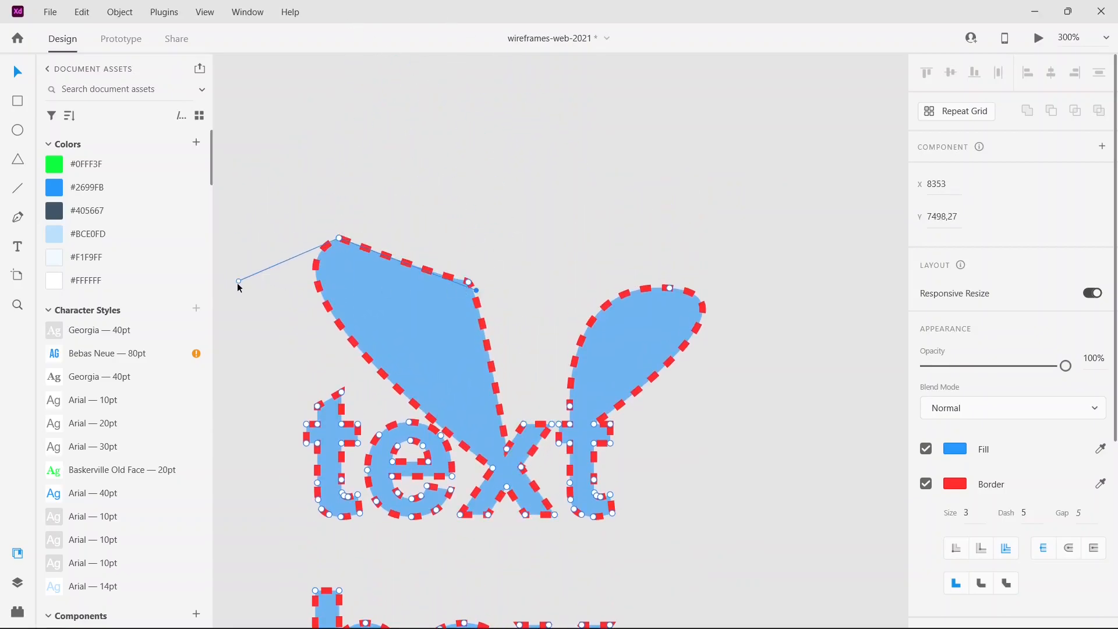
Adjust both curve handles of the raised x point to form a rounded left lobe, and leave path editing.
drag(238, 285, 380, 122)
drag(453, 147, 330, 319)
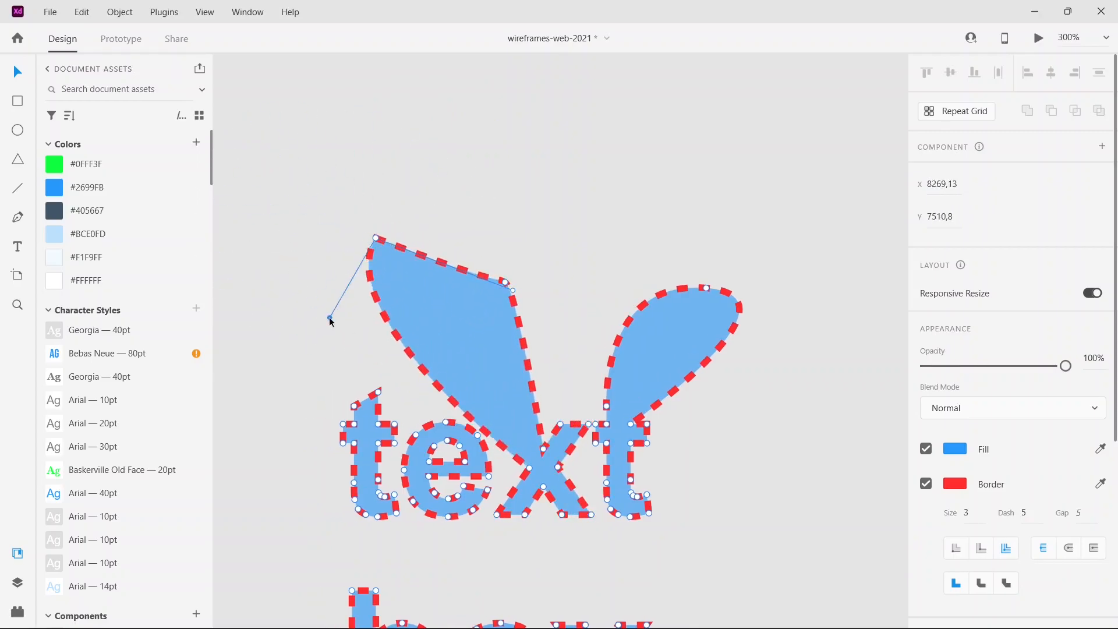
drag(511, 290, 506, 180)
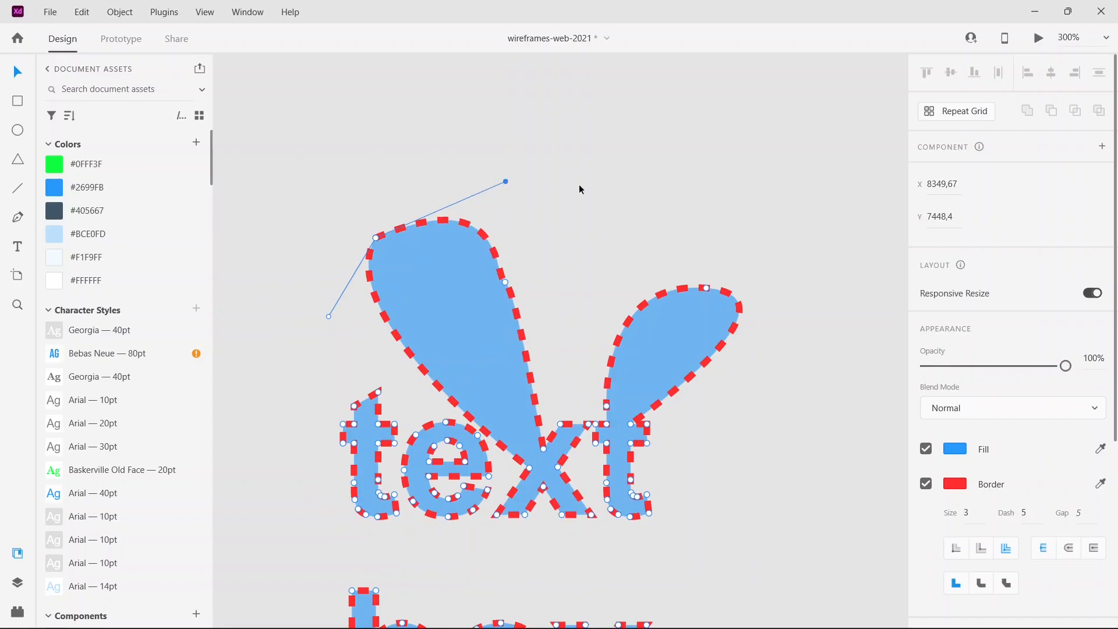
key(Escape)
key(ctrl+minus)
key(ctrl+minus)
key(ctrl+minus)
key(ctrl+minus)
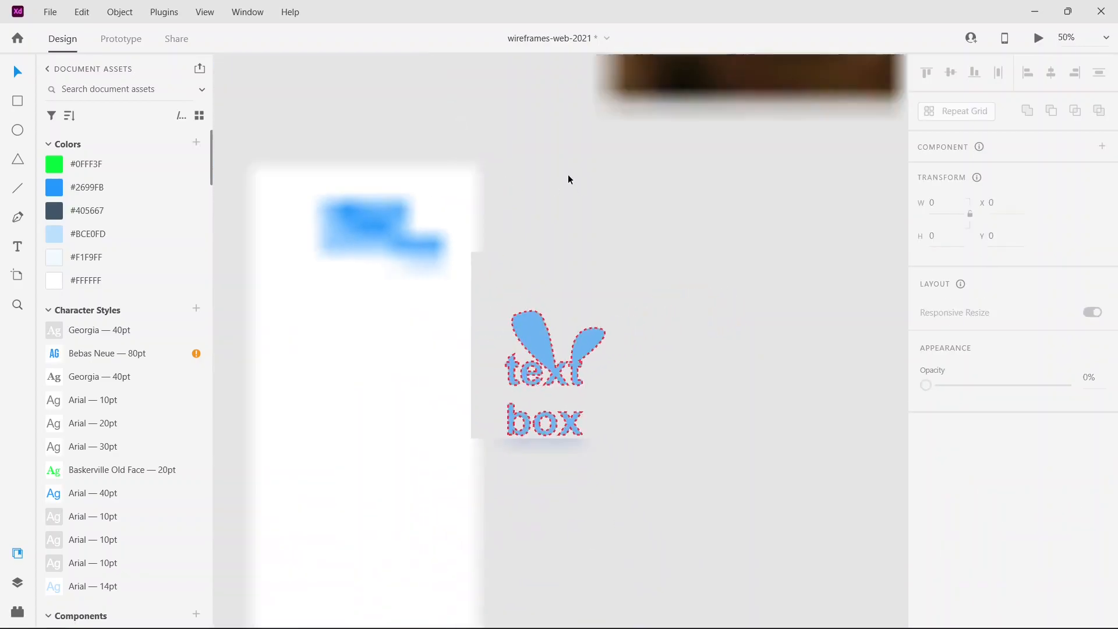
Move the castle image lower beside the artboard at about 332 × 221 and place the text shape over it.
drag(663, 246, 684, 392)
key(Escape)
drag(562, 354, 657, 374)
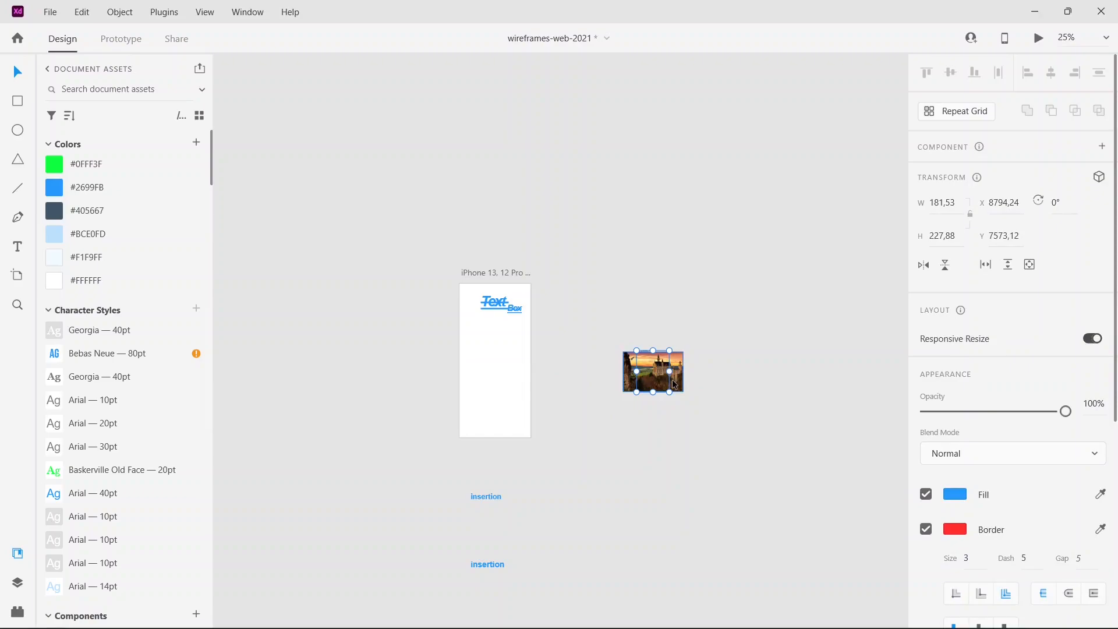
Enlarge the castle image to 374 × 249 so it covers the text shape, and send it backward behind the shape.
key(ctrl+plus)
key(ctrl+plus)
drag(717, 348, 415, 298)
click(791, 394)
drag(552, 384, 543, 378)
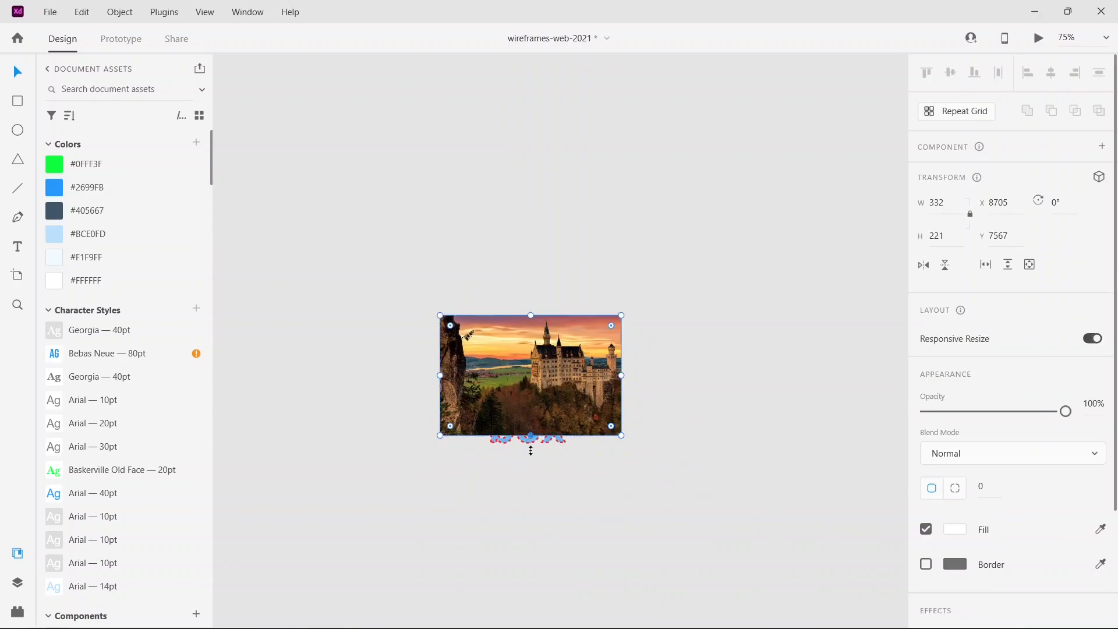
drag(530, 449, 530, 464)
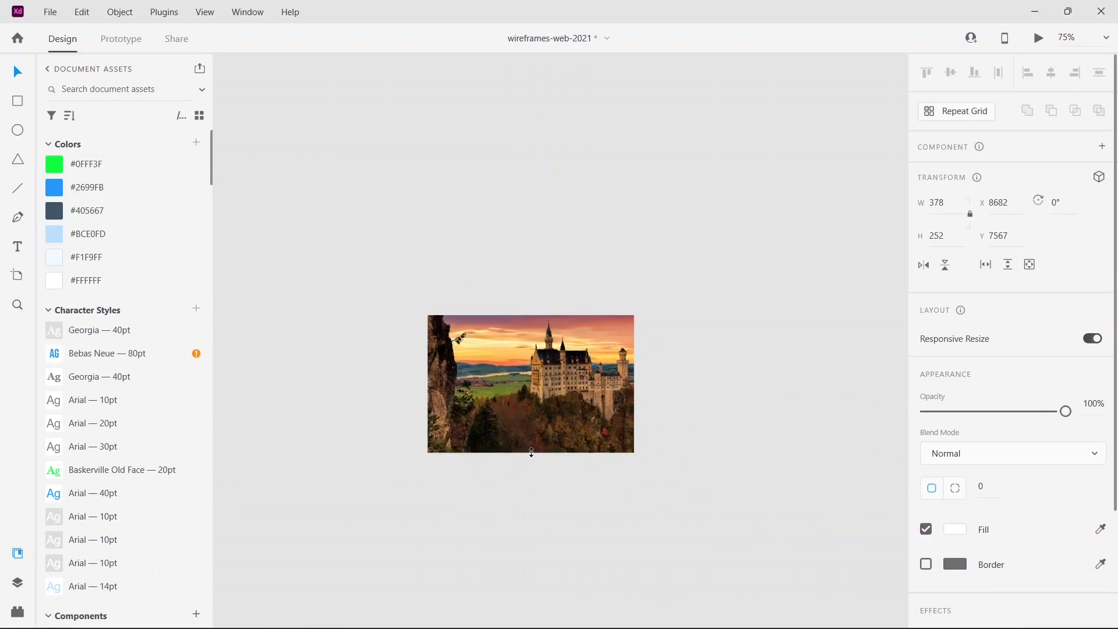
right_click(568, 379)
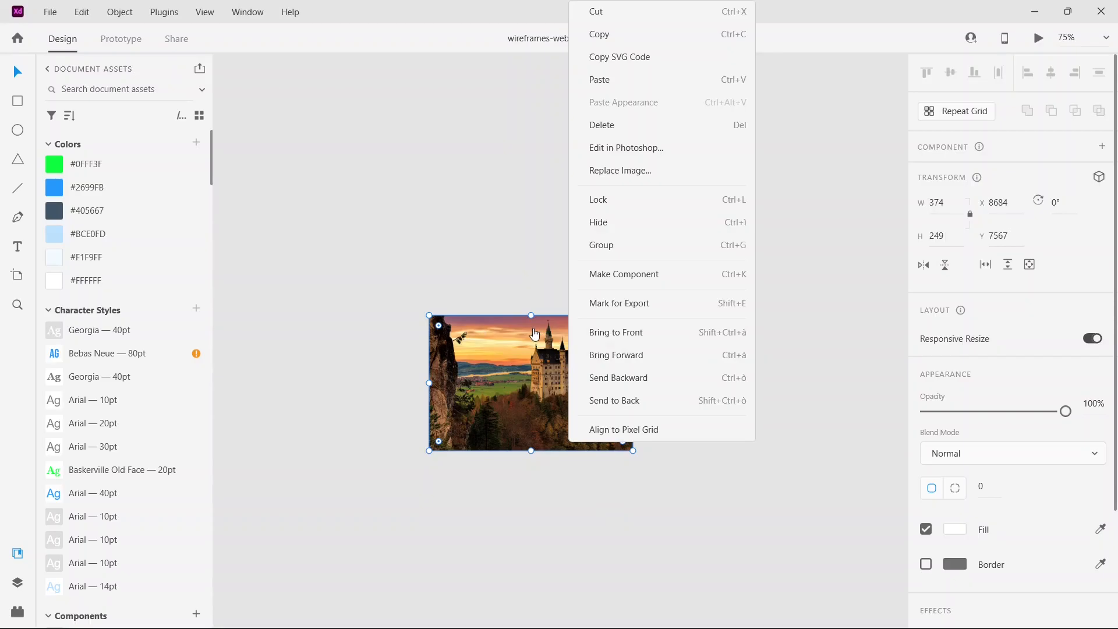
click(641, 377)
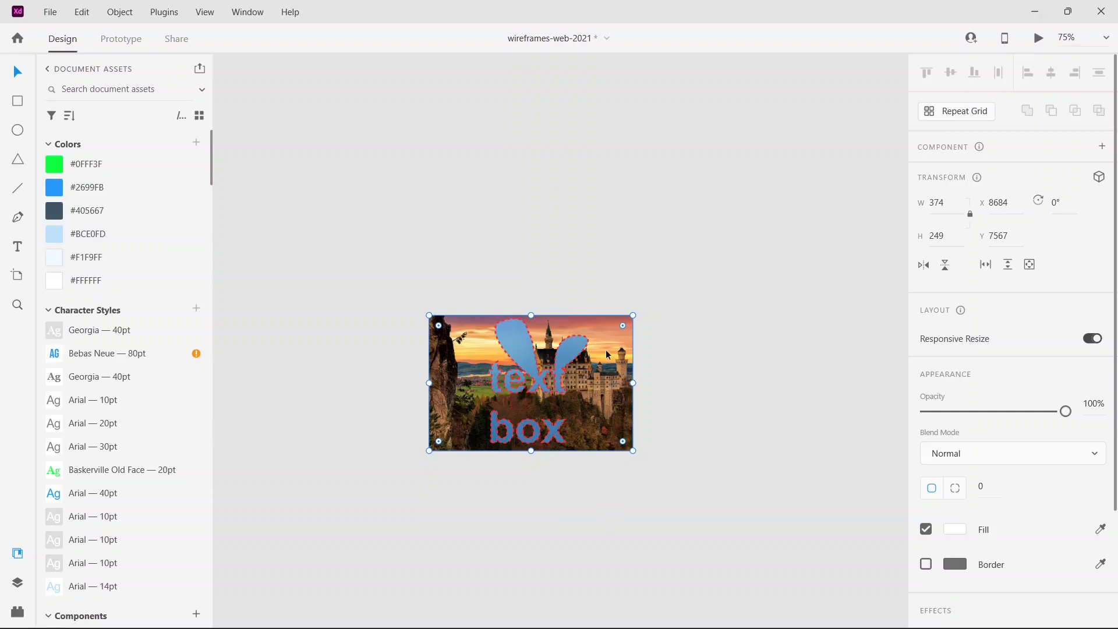
Select the castle image together with the text shape and mask the image with the shape.
click(677, 298)
drag(412, 290, 688, 464)
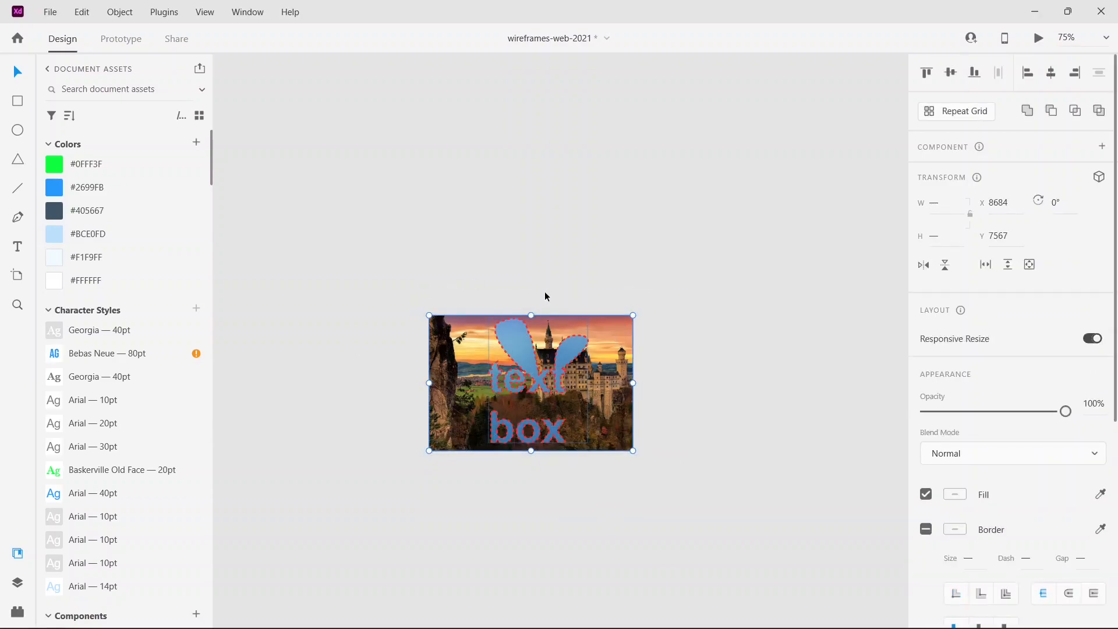
right_click(591, 365)
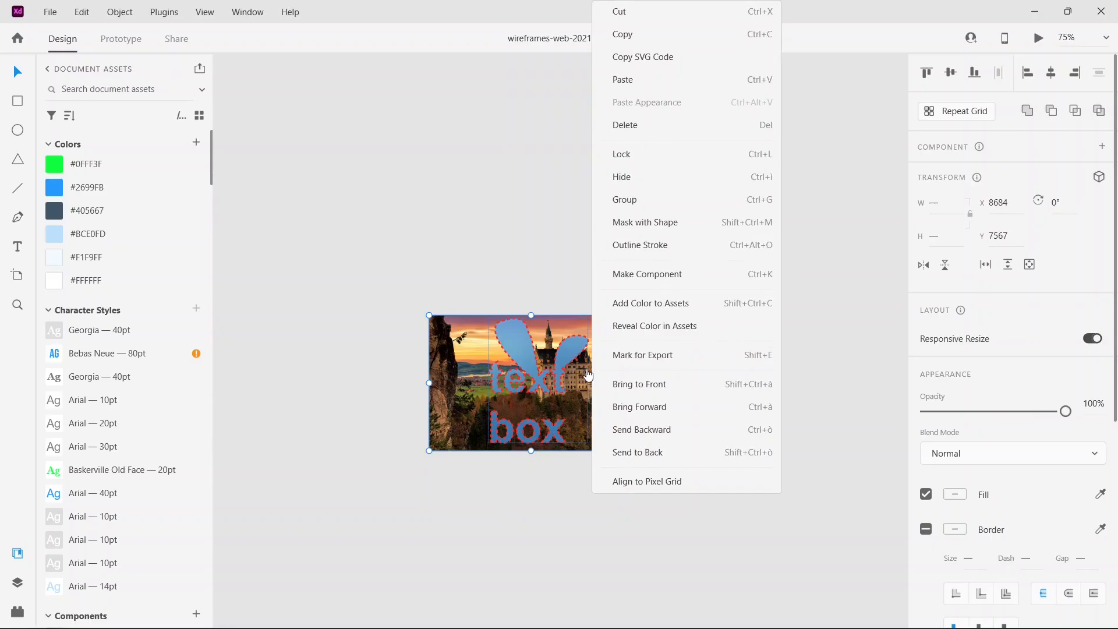
click(659, 225)
click(654, 370)
Enlarge the castle image inside the mask to 600 × 400, reposition it behind the letters, and leave mask editing.
key(ctrl+equal)
scroll(480, 341, down, 3)
double_click(477, 292)
drag(478, 292, 488, 299)
drag(513, 211, 483, 61)
drag(480, 277, 434, 361)
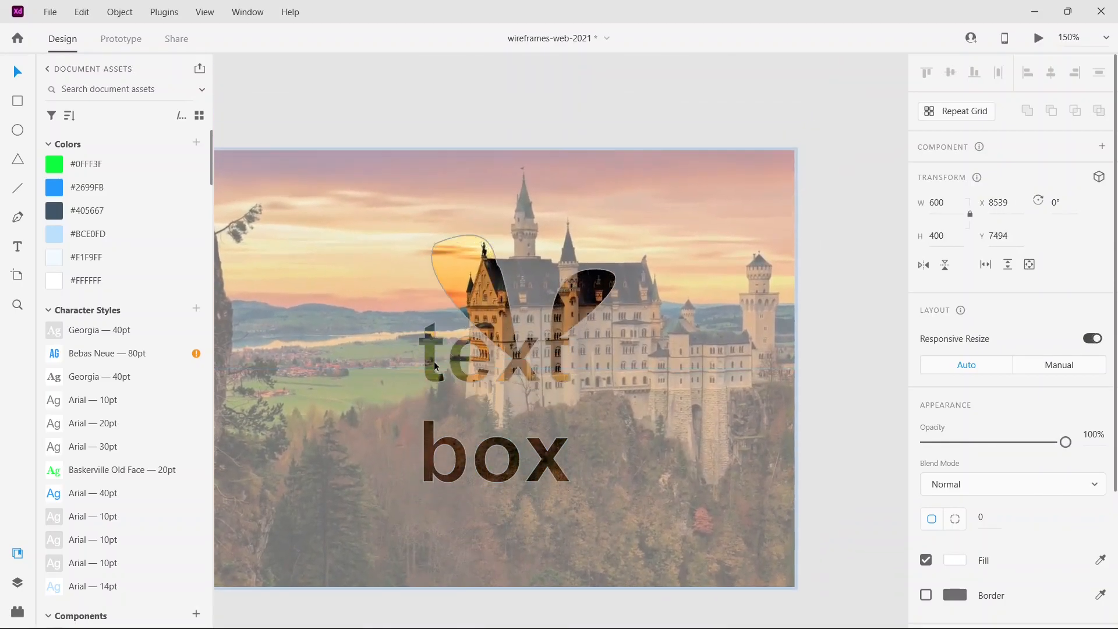
click(868, 319)
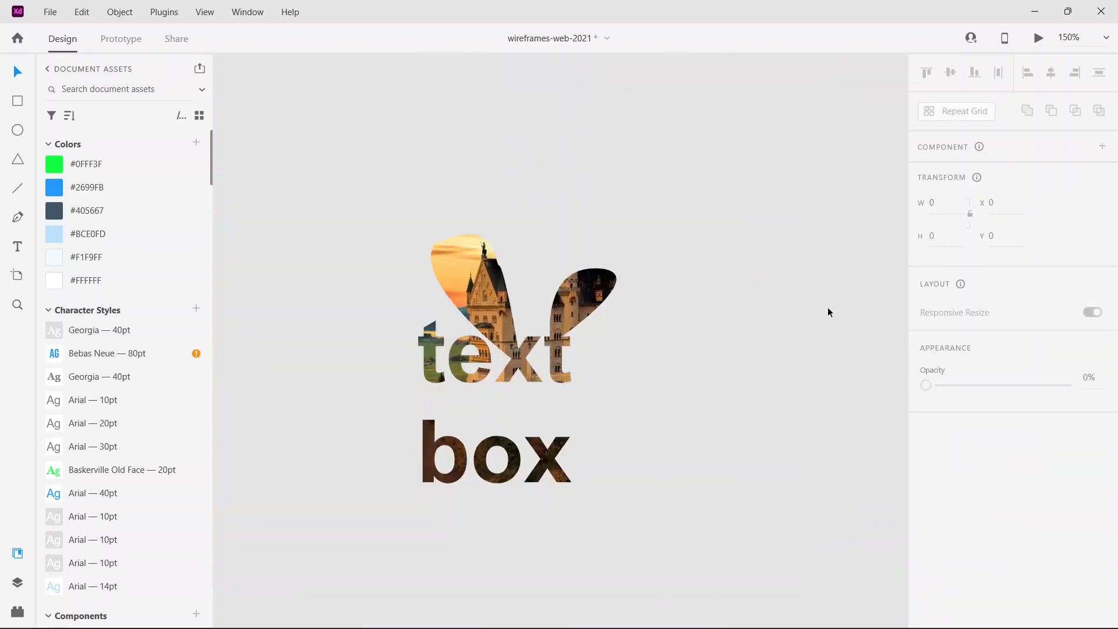
Add the castle image from File Explorer to the empty canvas area beside the masked text.
key(ctrl+minus)
key(ctrl+minus)
key(ctrl+minus)
key(ctrl+minus)
key(ctrl+minus)
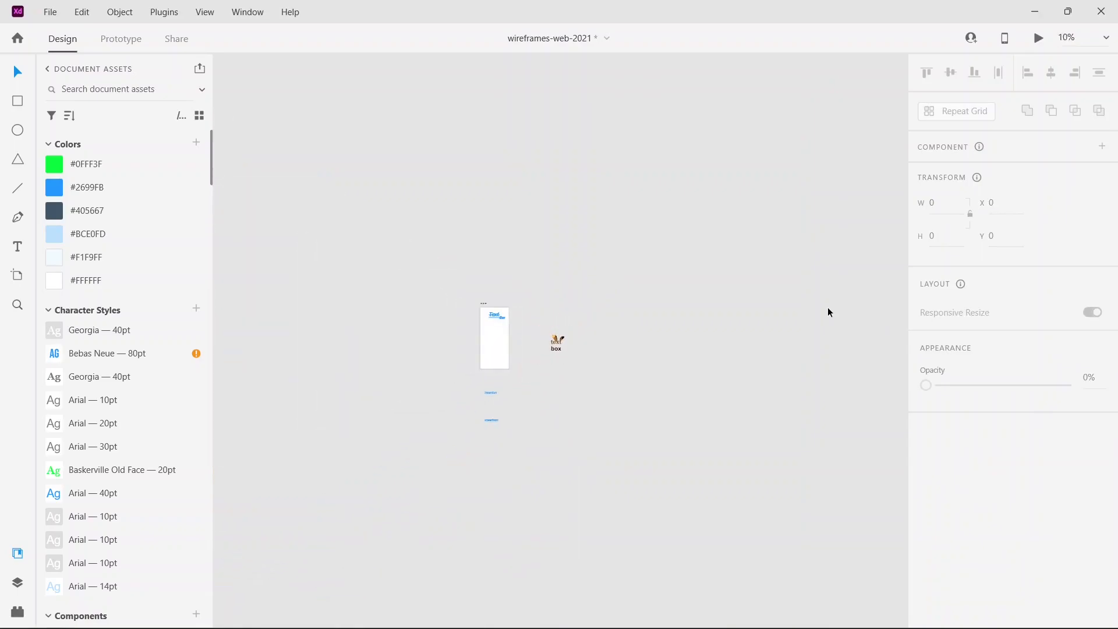
drag(567, 304, 486, 344)
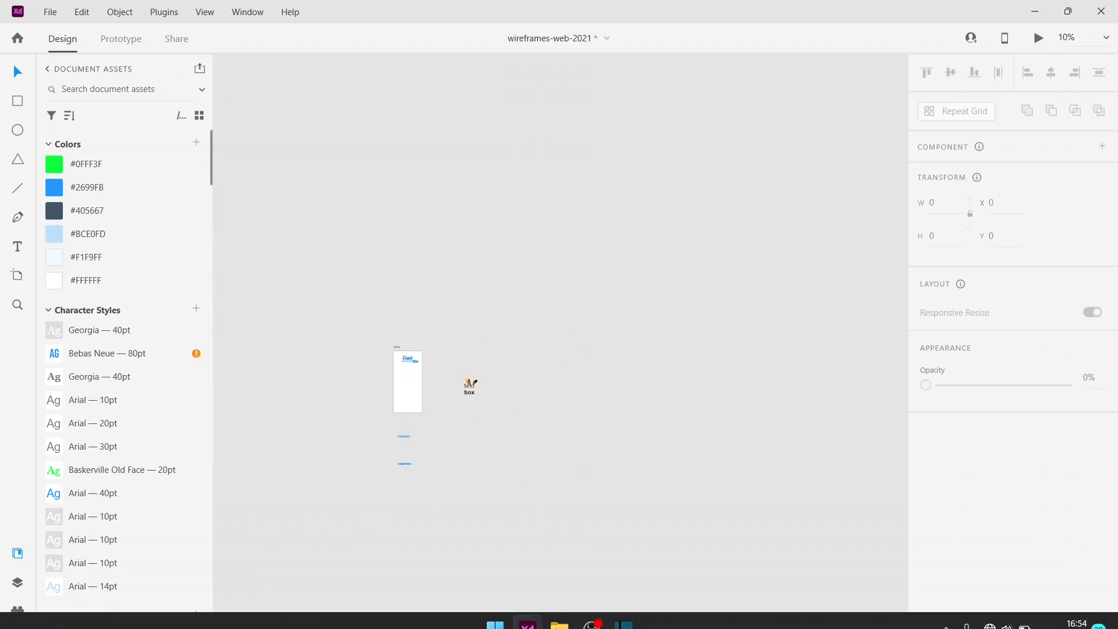
click(560, 614)
drag(195, 290, 599, 316)
click(610, 443)
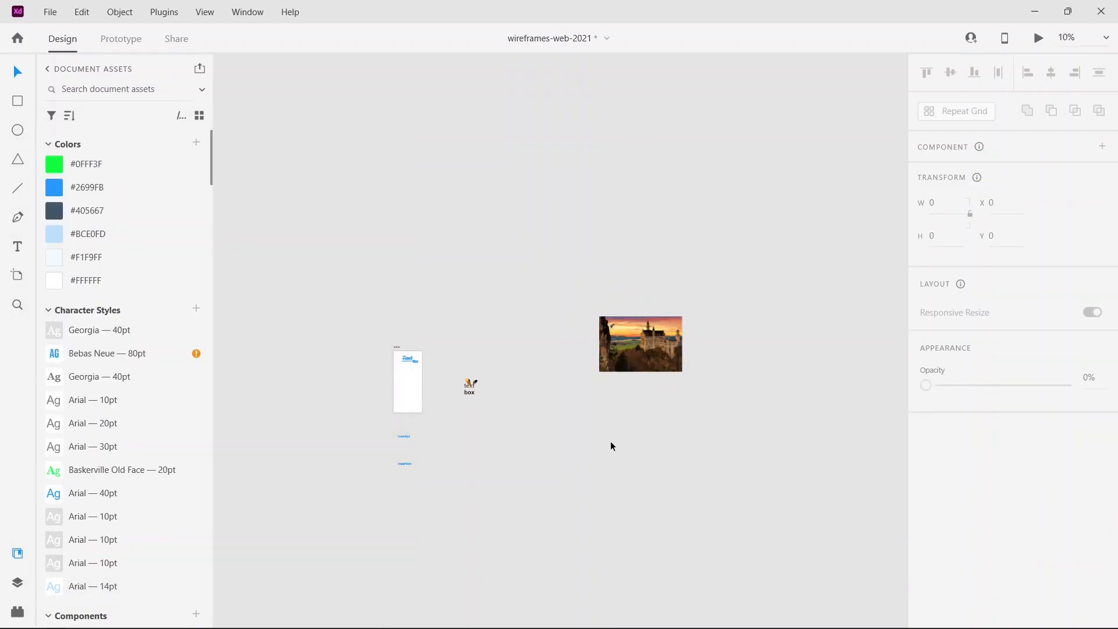
Bring the insertion text and the castle image together, placing the image over the text at about X 10354, Y 6788.
scroll(610, 441, up, 5)
scroll(623, 447, down, 2)
drag(549, 498, 676, 487)
drag(309, 531, 832, 233)
drag(768, 430, 372, 476)
drag(456, 280, 392, 285)
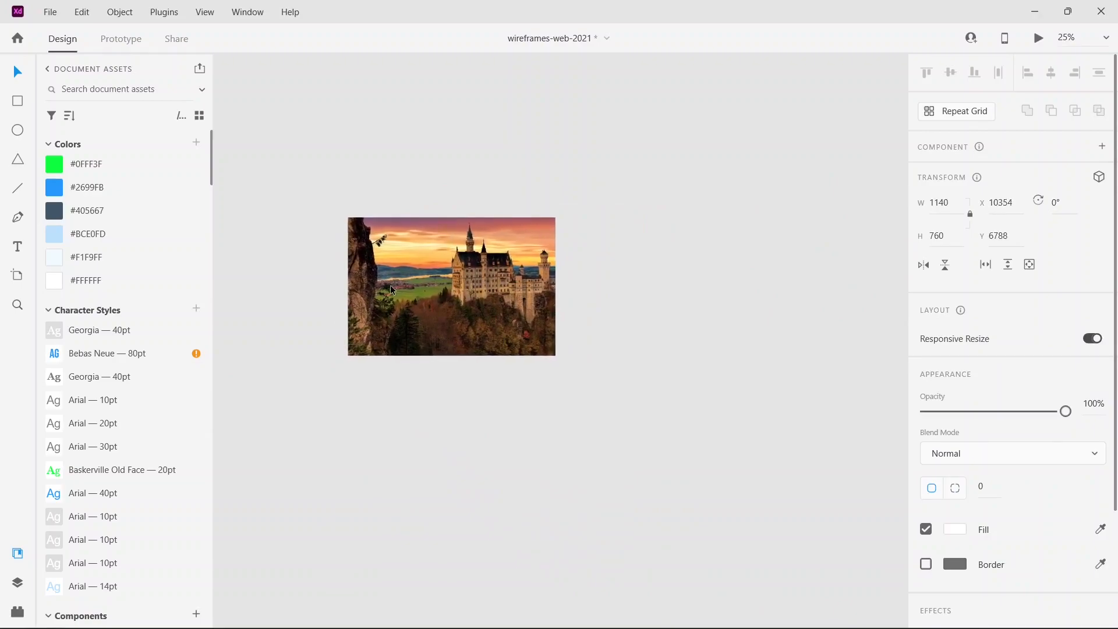
Reposition the castle image to about X 10282, Y 6798 and send it to the back, behind the insertion text.
right_click(459, 256)
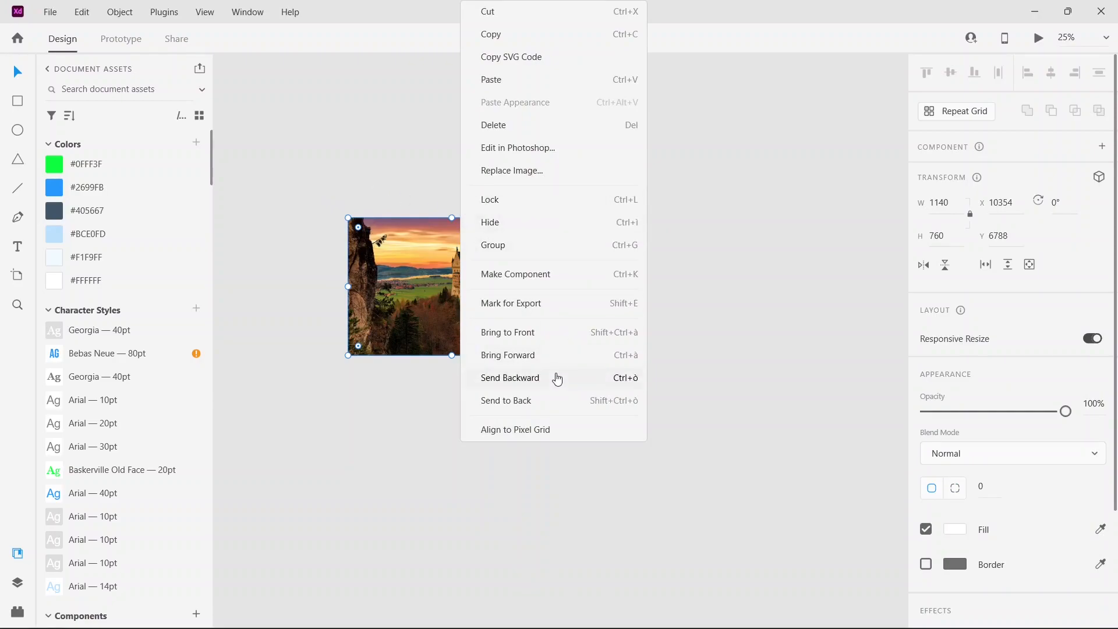
click(516, 381)
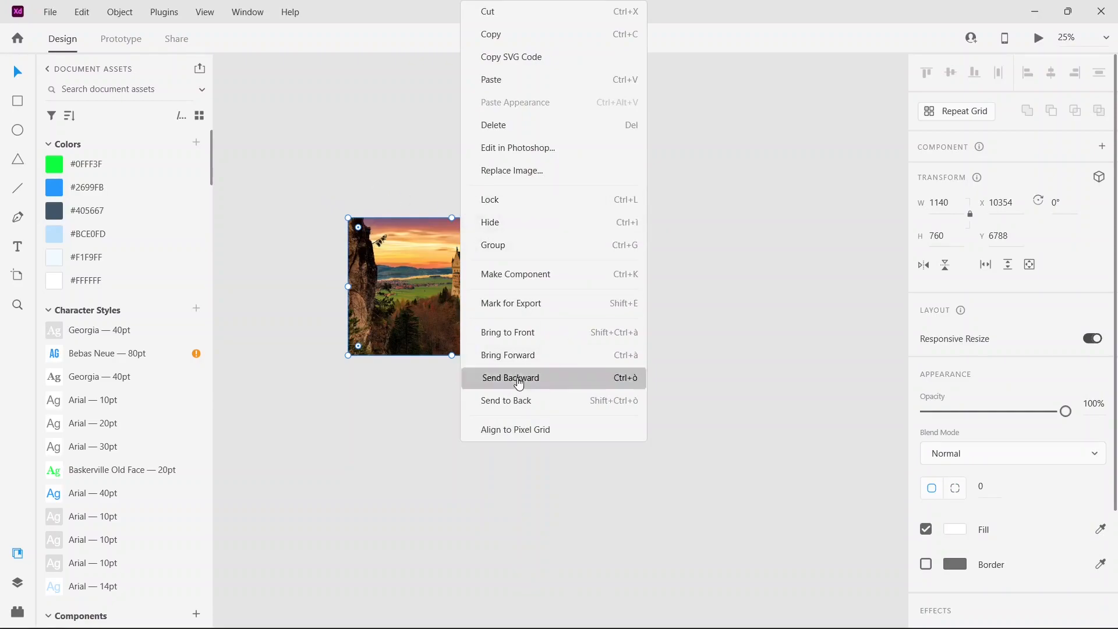
right_click(466, 306)
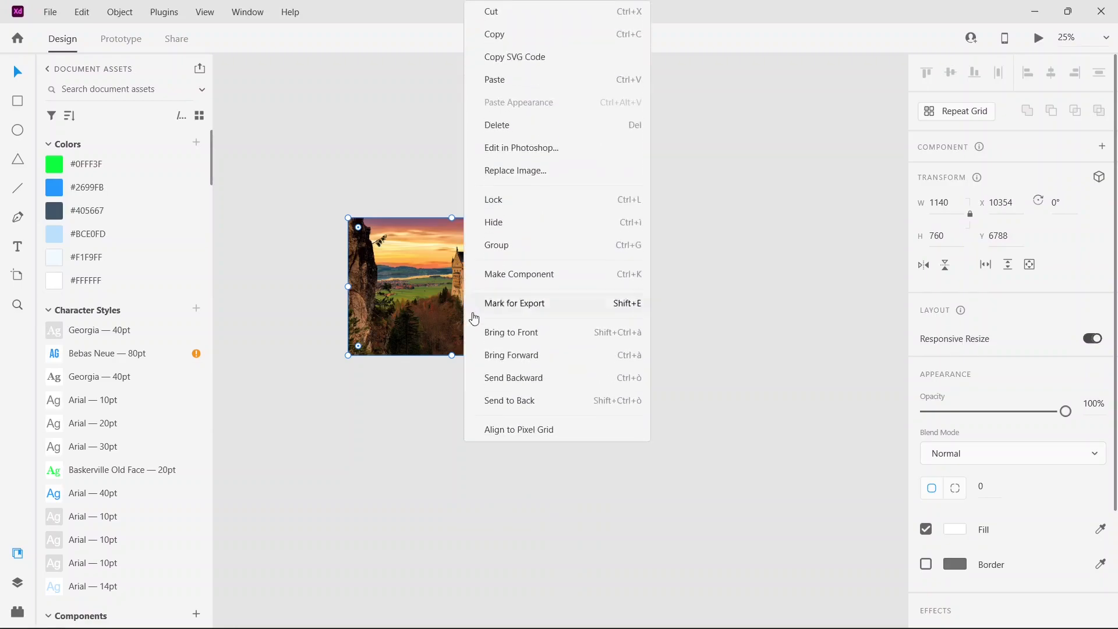
click(516, 384)
mouse_move(484, 289)
mouse_down()
mouse_move(472, 423)
mouse_move(487, 279)
mouse_move(467, 284)
mouse_up()
right_click(465, 283)
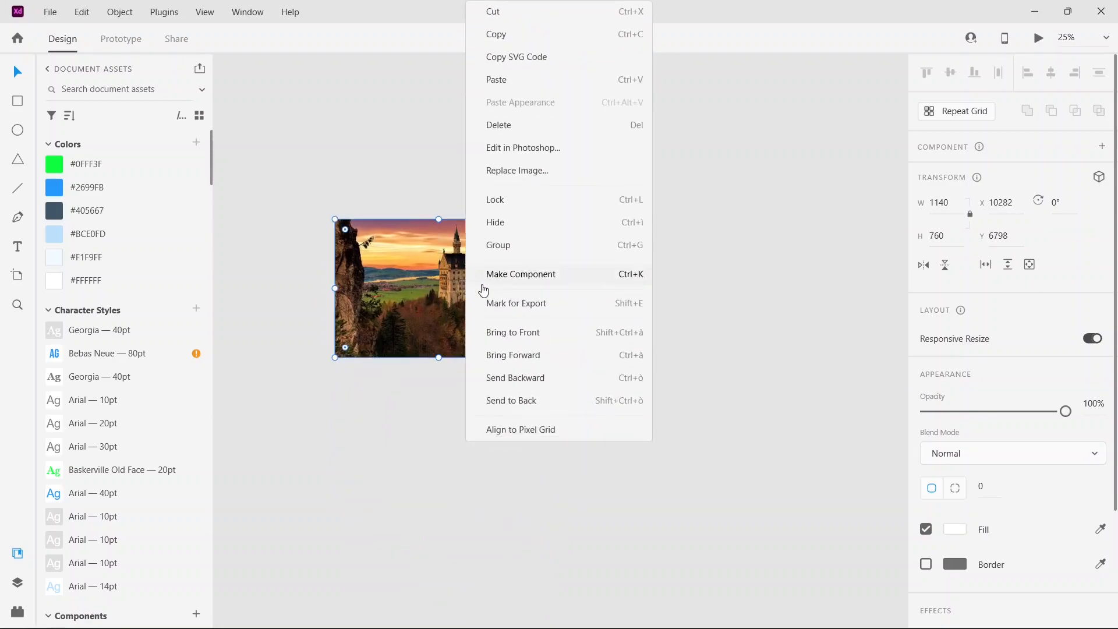
click(536, 402)
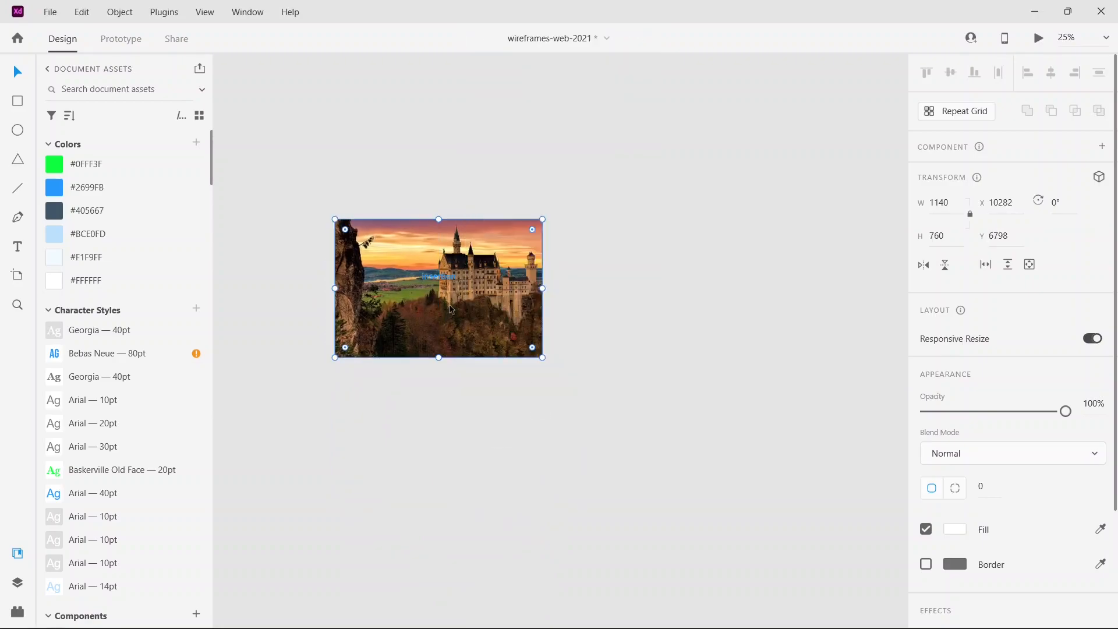
Enlarge the insertion text to font size 161 and center it horizontally on the castle image.
click(13, 306)
drag(368, 247, 562, 374)
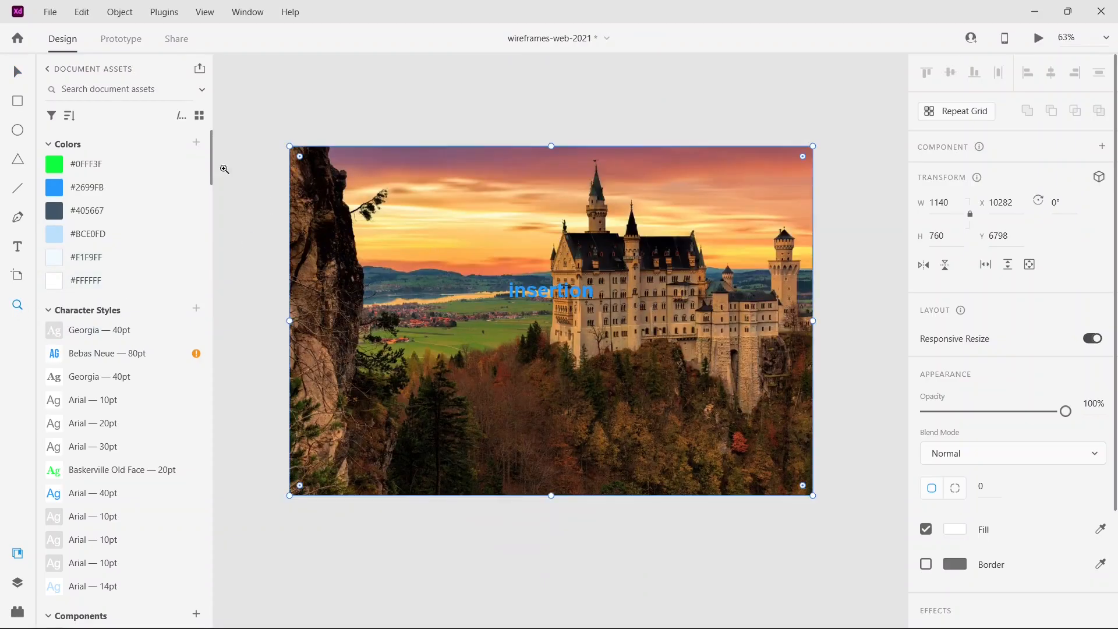
click(17, 71)
click(552, 302)
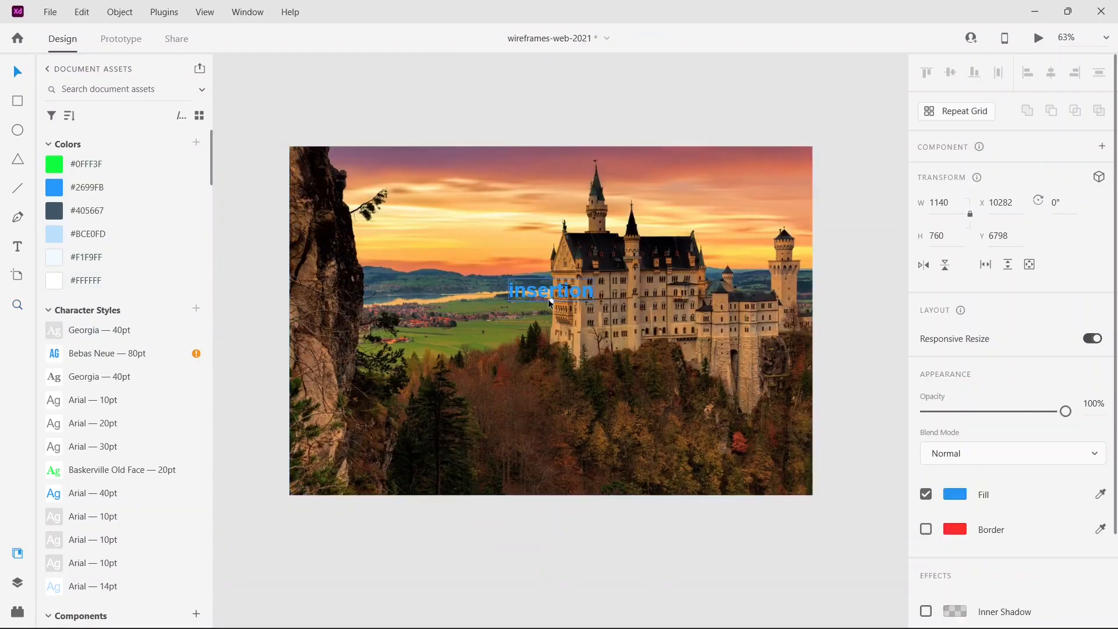
mouse_move(552, 302)
mouse_down()
mouse_move(553, 358)
mouse_move(568, 337)
mouse_move(557, 316)
mouse_up()
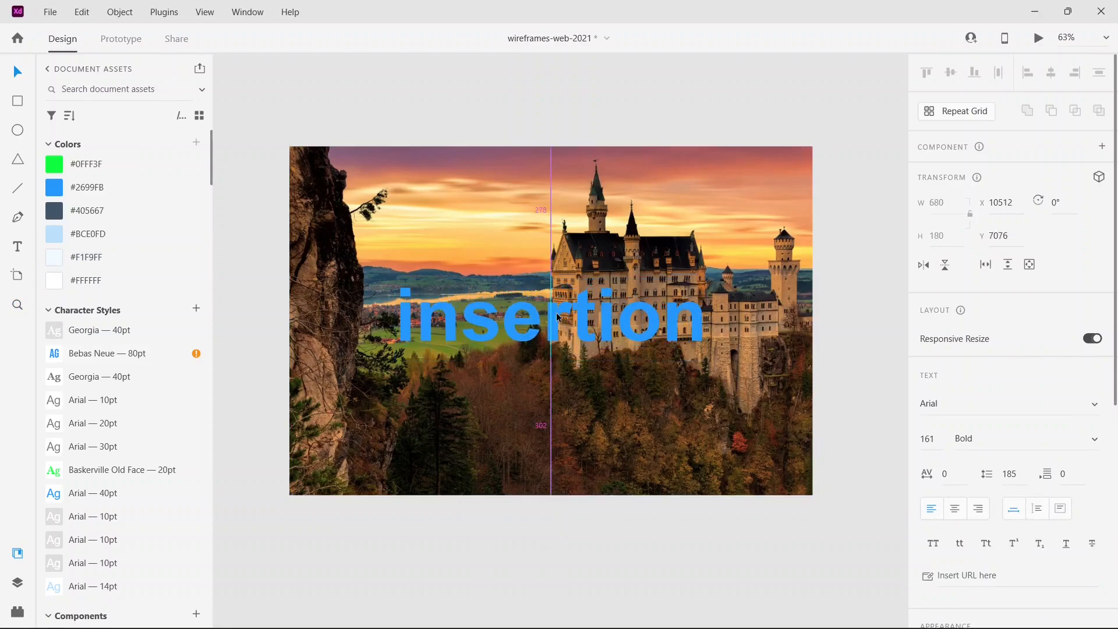
click(369, 118)
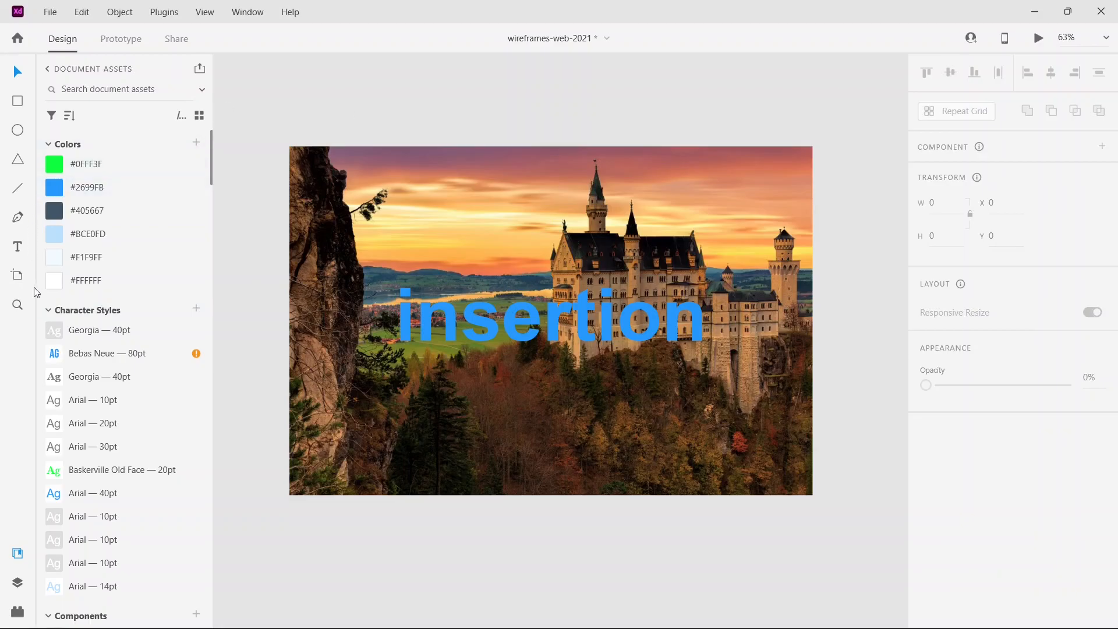
Draw a white rectangle about 1299 × 870 covering the castle image and the insertion text.
click(18, 102)
mouse_move(260, 132)
mouse_down()
mouse_move(679, 456)
mouse_move(855, 531)
mouse_up()
click(19, 73)
click(435, 98)
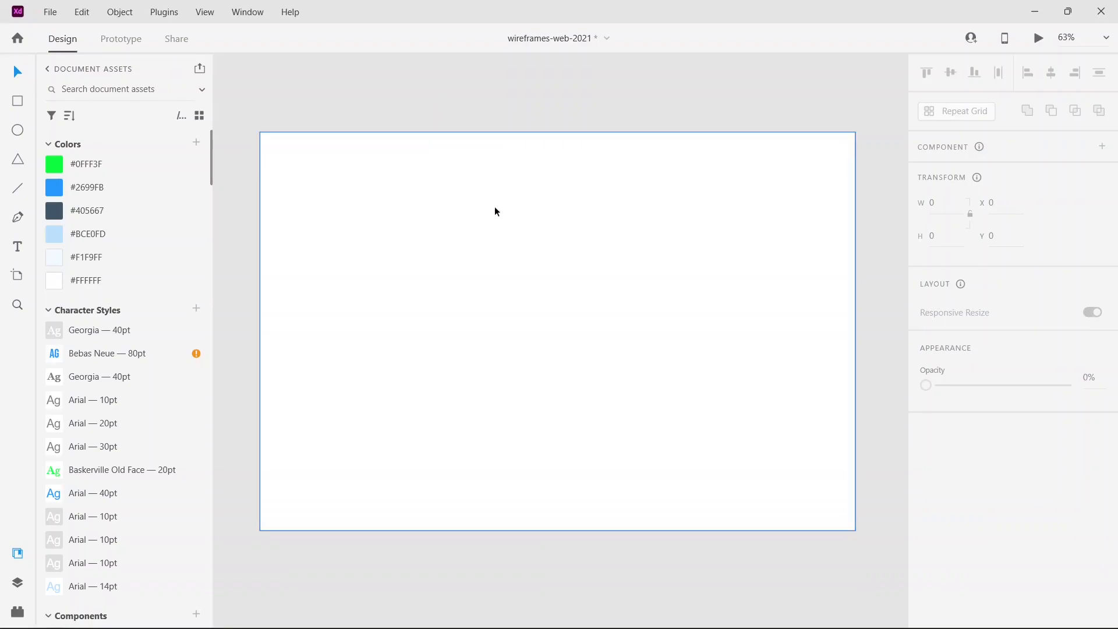
Send the white rectangle backward one level at a time until it sits directly behind the insertion text.
click(496, 227)
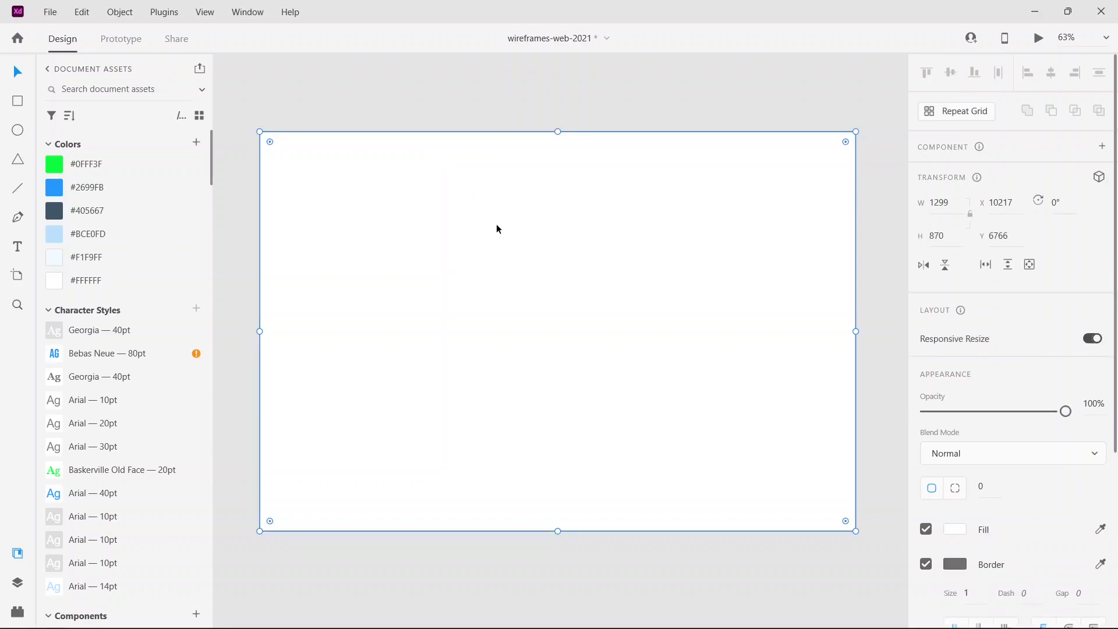
right_click(473, 208)
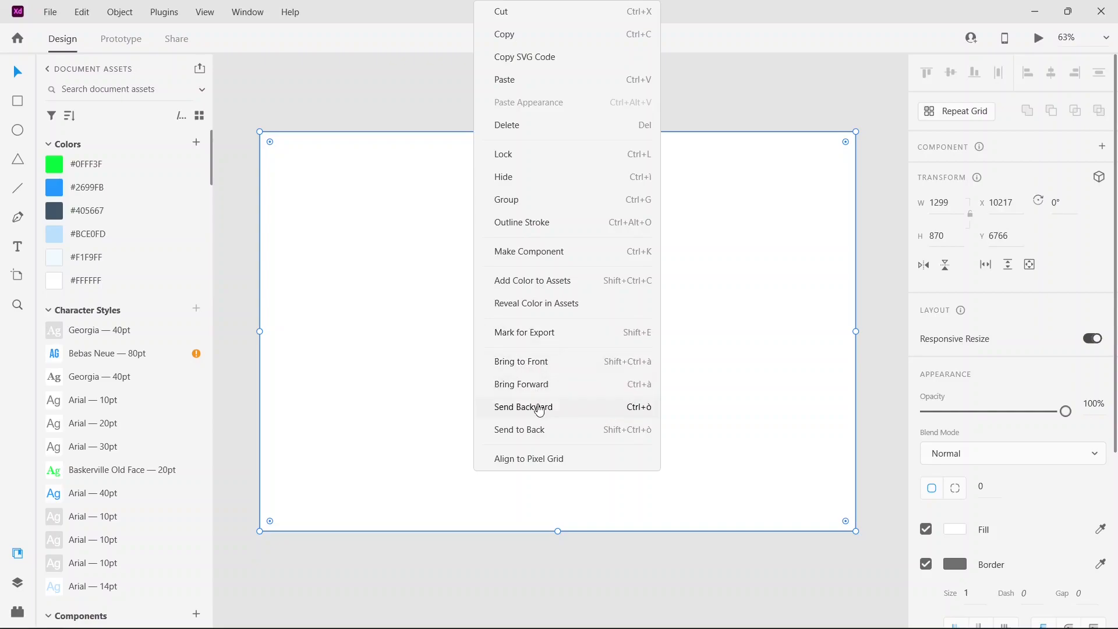
click(539, 410)
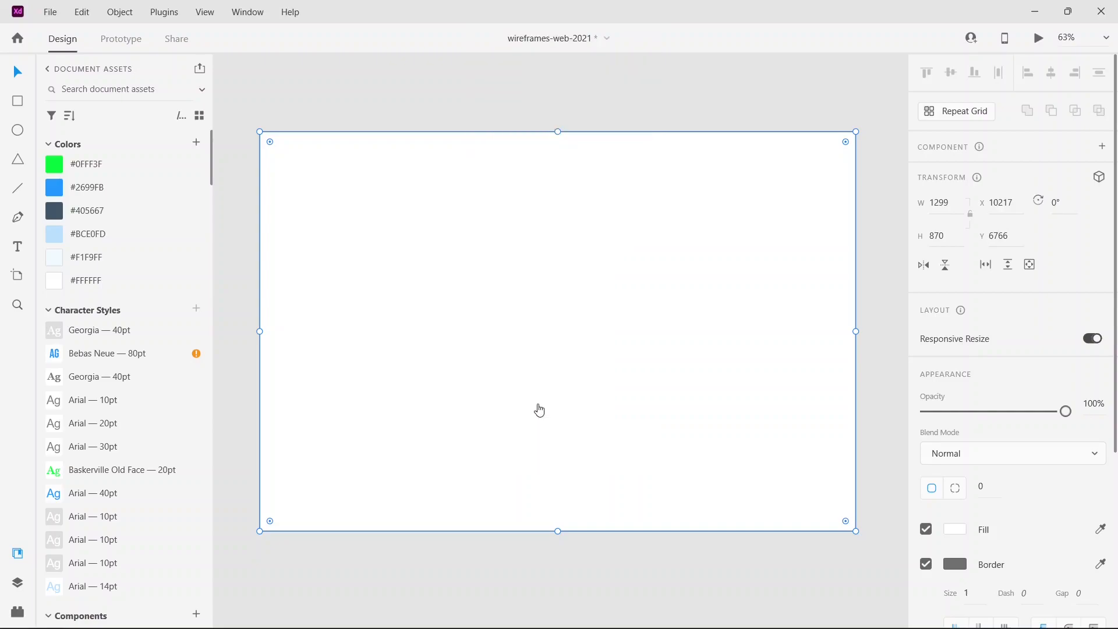
right_click(552, 334)
click(581, 406)
right_click(564, 369)
click(595, 406)
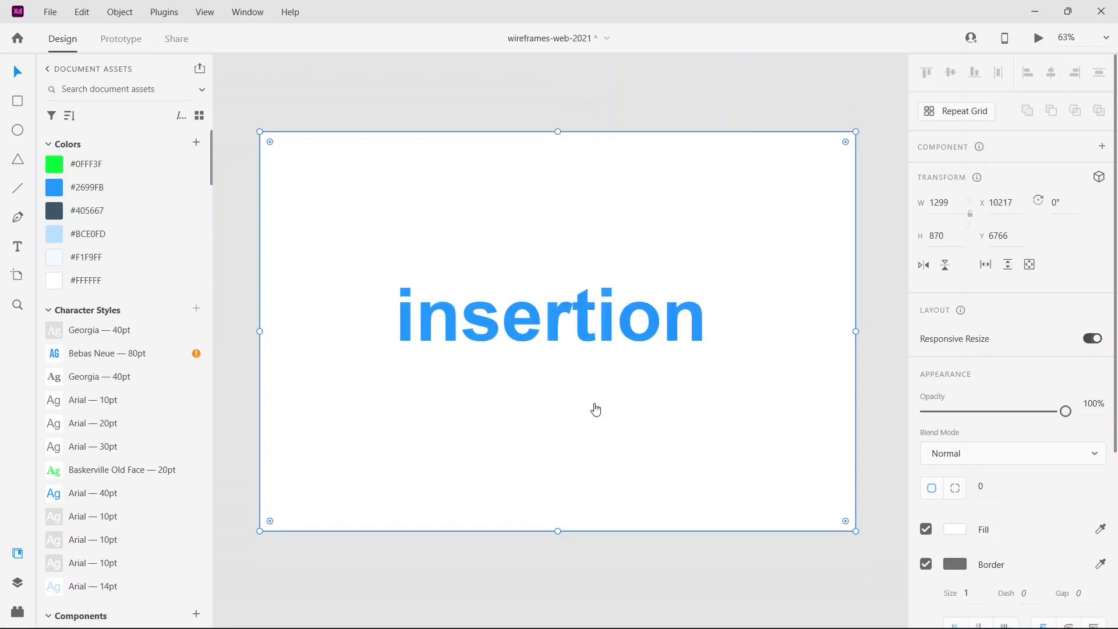
right_click(602, 204)
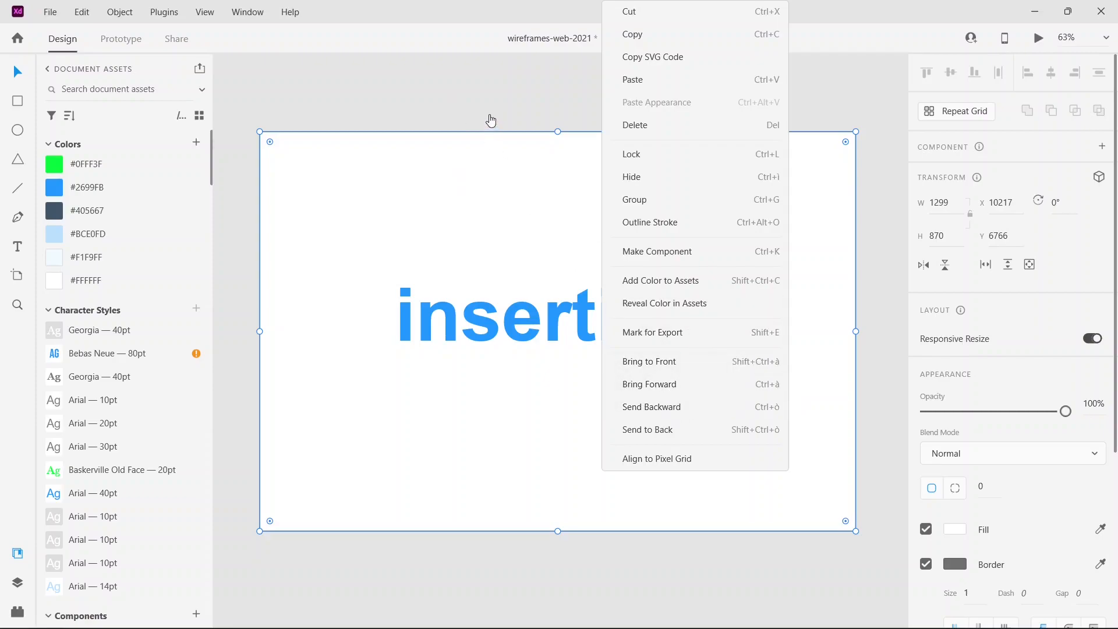
click(364, 69)
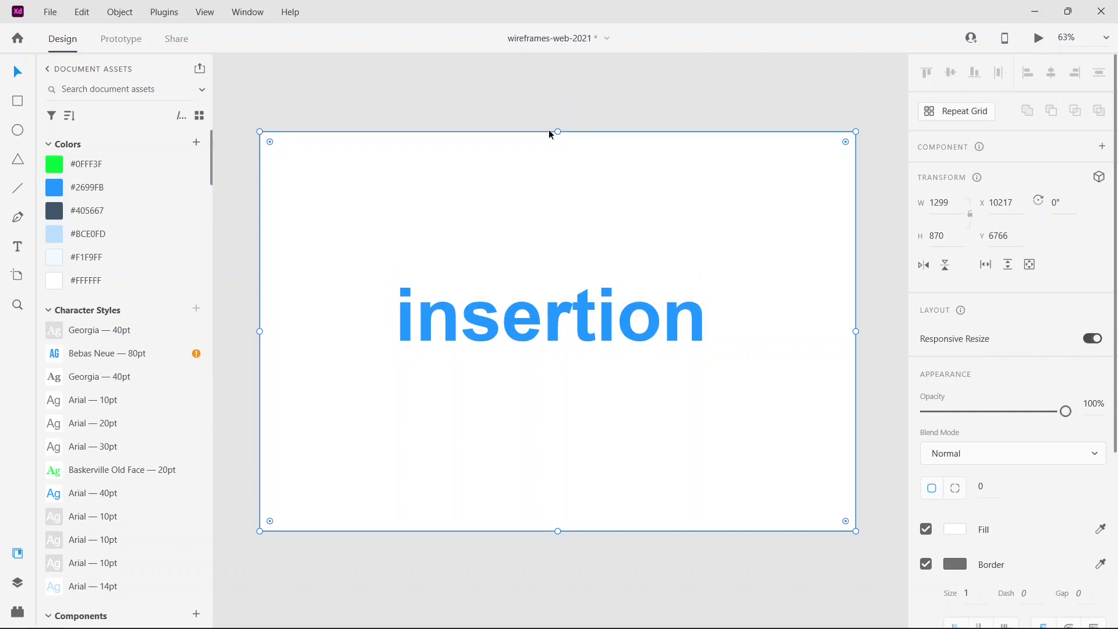
Keep sending the white rectangle backward one level at a time until it sits behind the castle image.
right_click(618, 230)
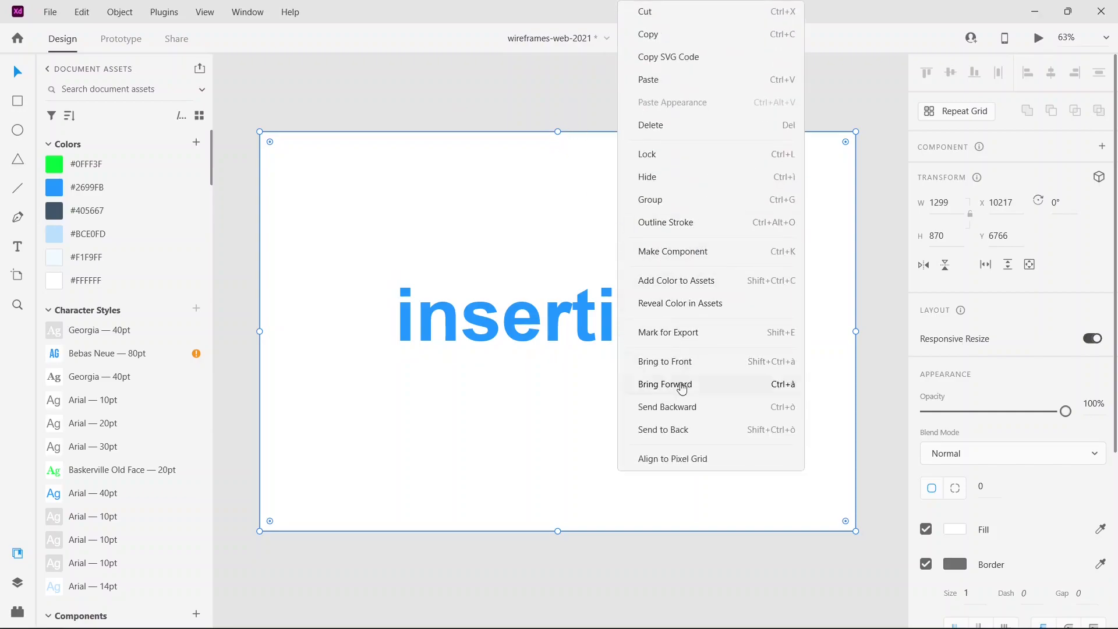
click(692, 407)
right_click(669, 277)
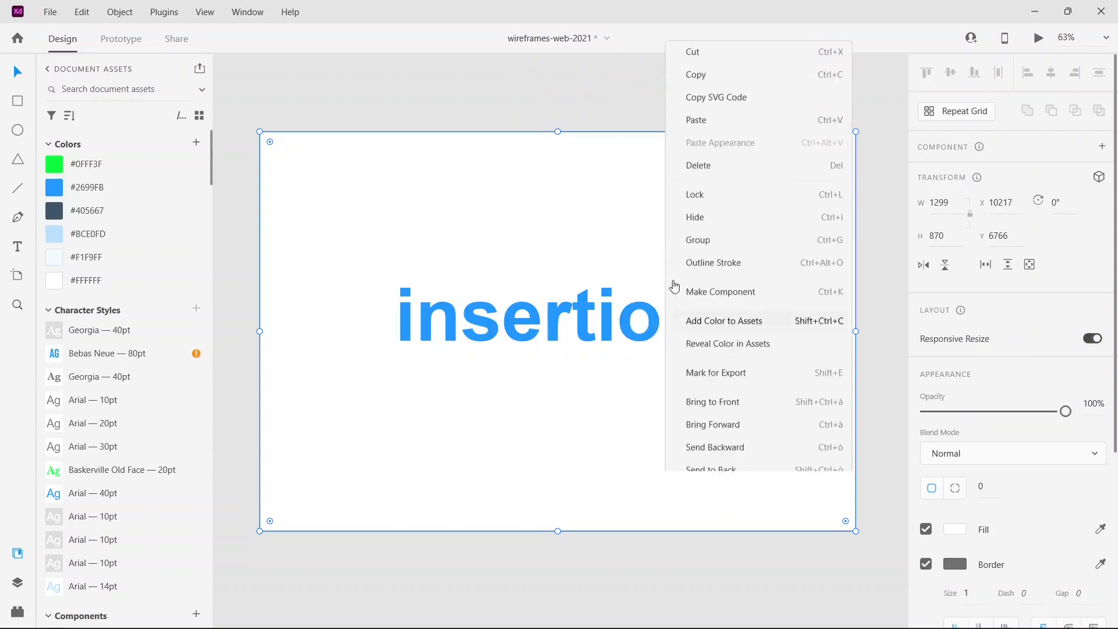
click(728, 409)
right_click(615, 201)
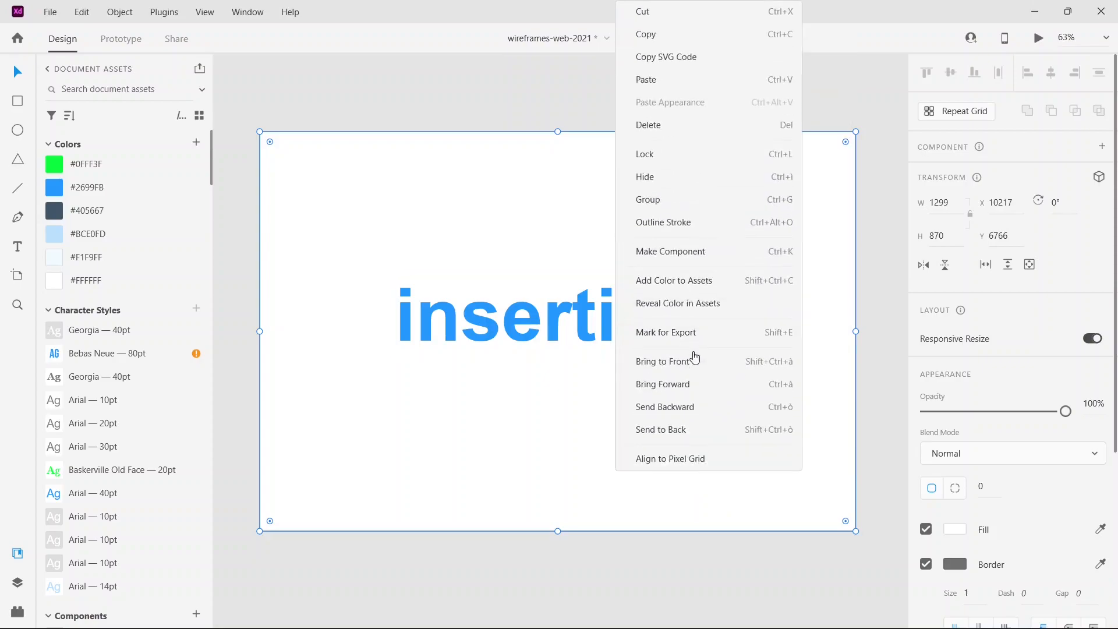
click(698, 407)
right_click(647, 214)
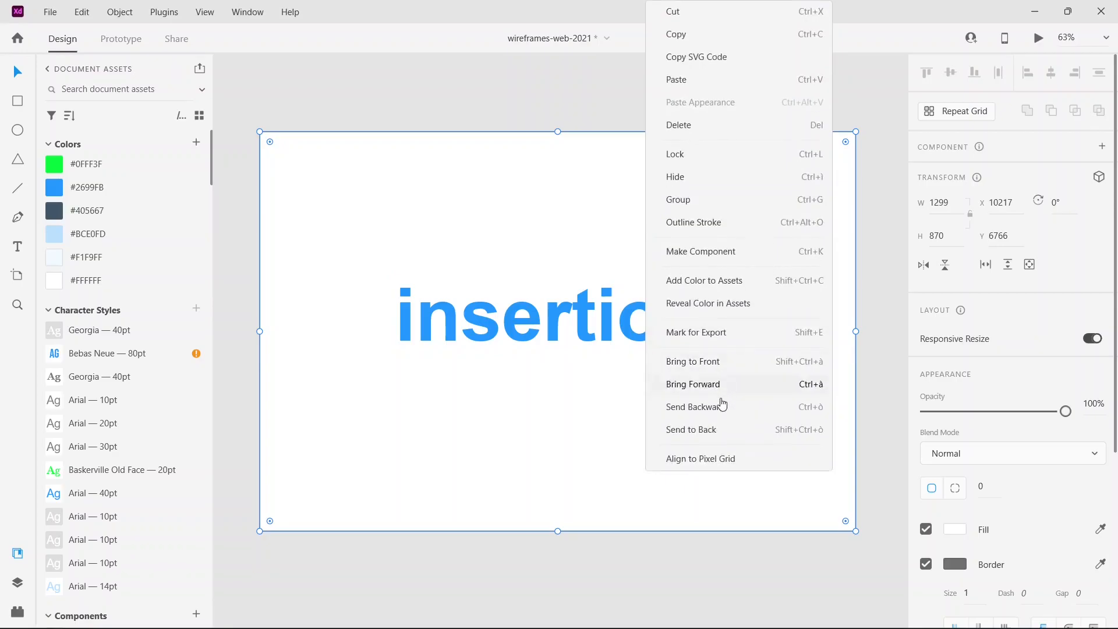
click(722, 405)
right_click(649, 227)
click(739, 406)
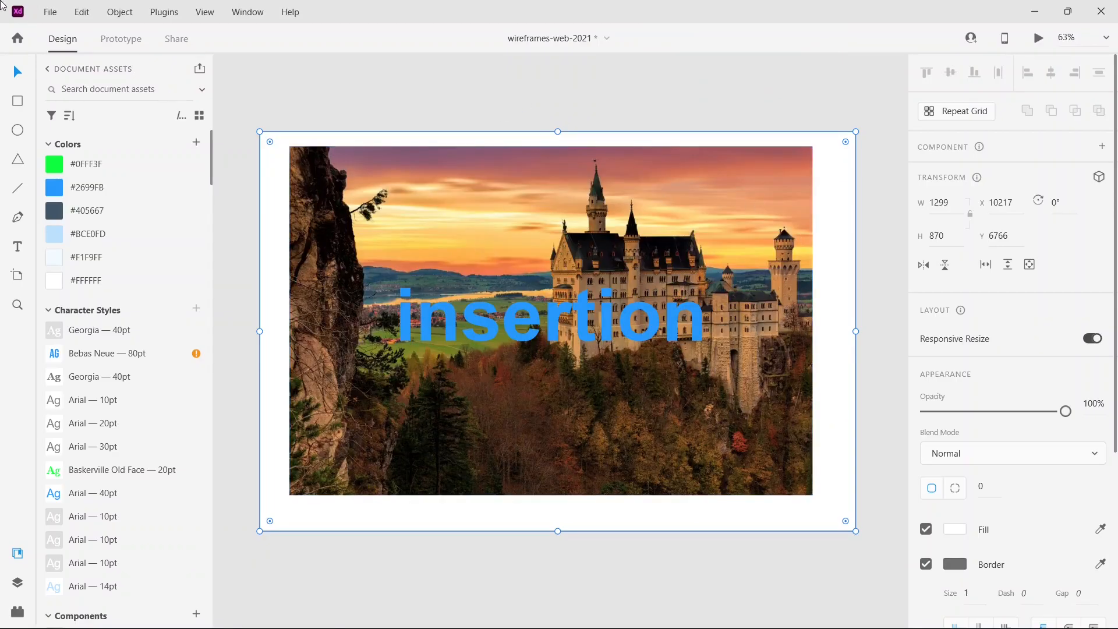
Bring the white rectangle forward one level at a time until it covers the castle image and the insertion text.
right_click(819, 193)
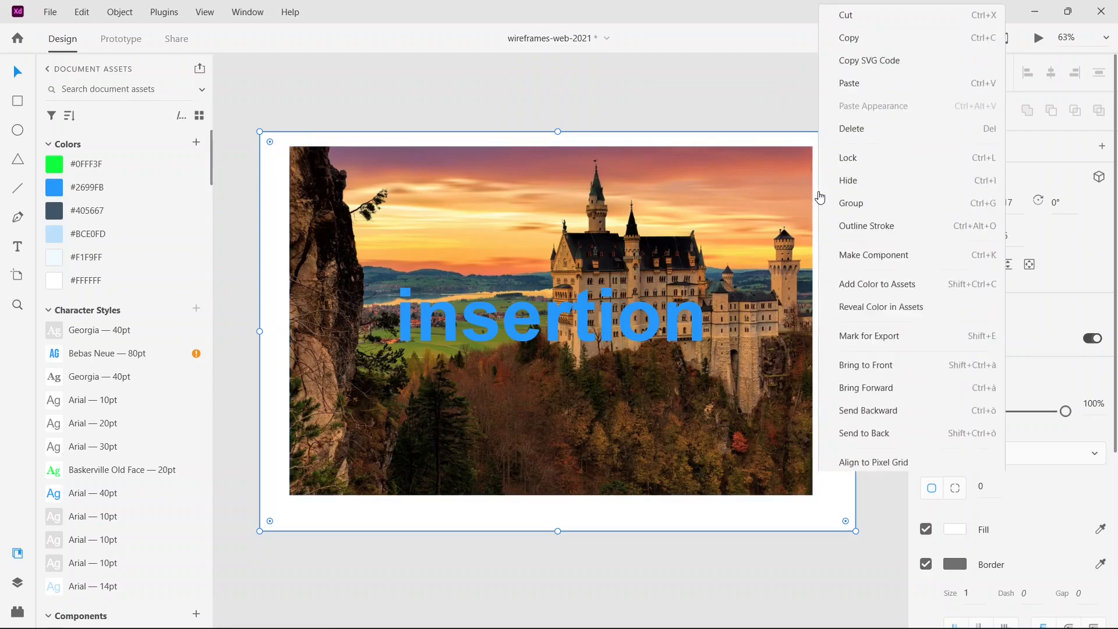
click(896, 389)
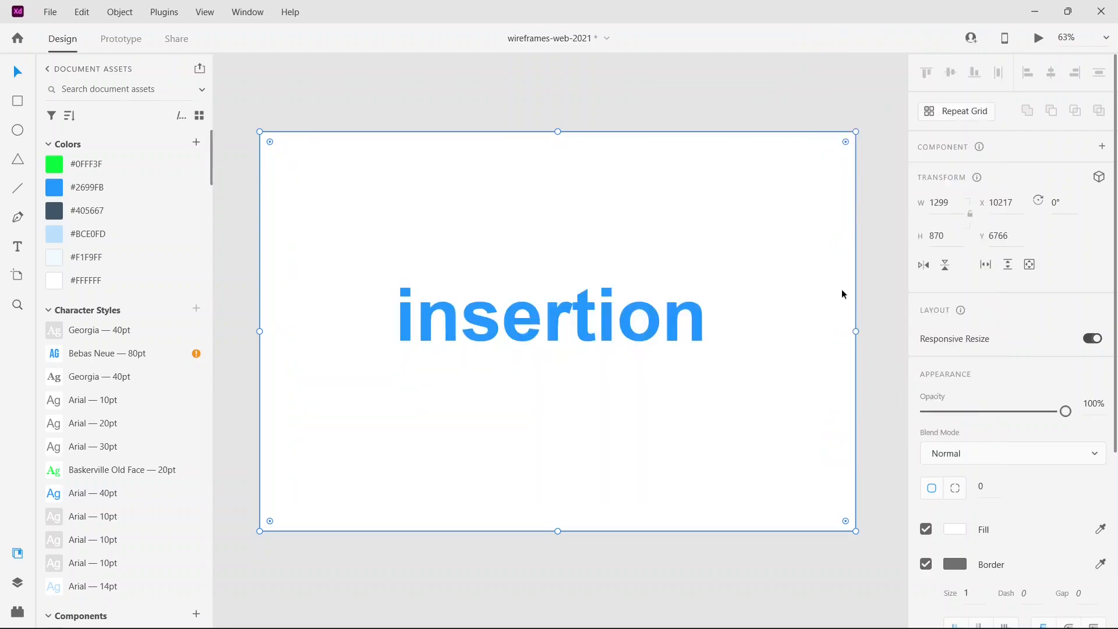
right_click(831, 300)
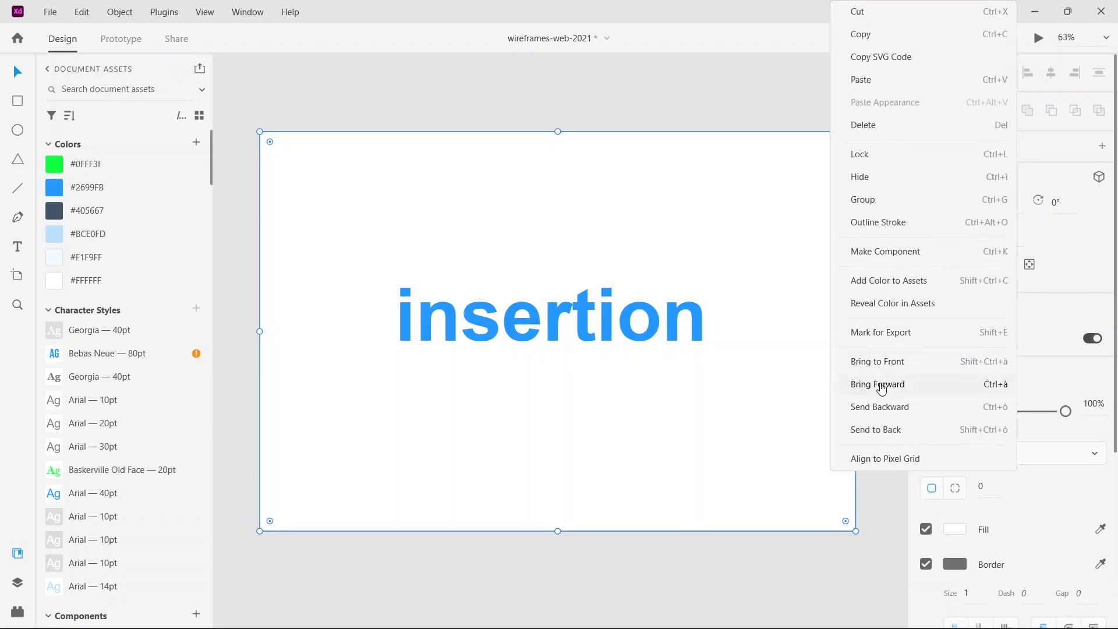
click(880, 389)
right_click(796, 254)
click(854, 376)
right_click(796, 249)
click(848, 384)
right_click(791, 252)
click(854, 375)
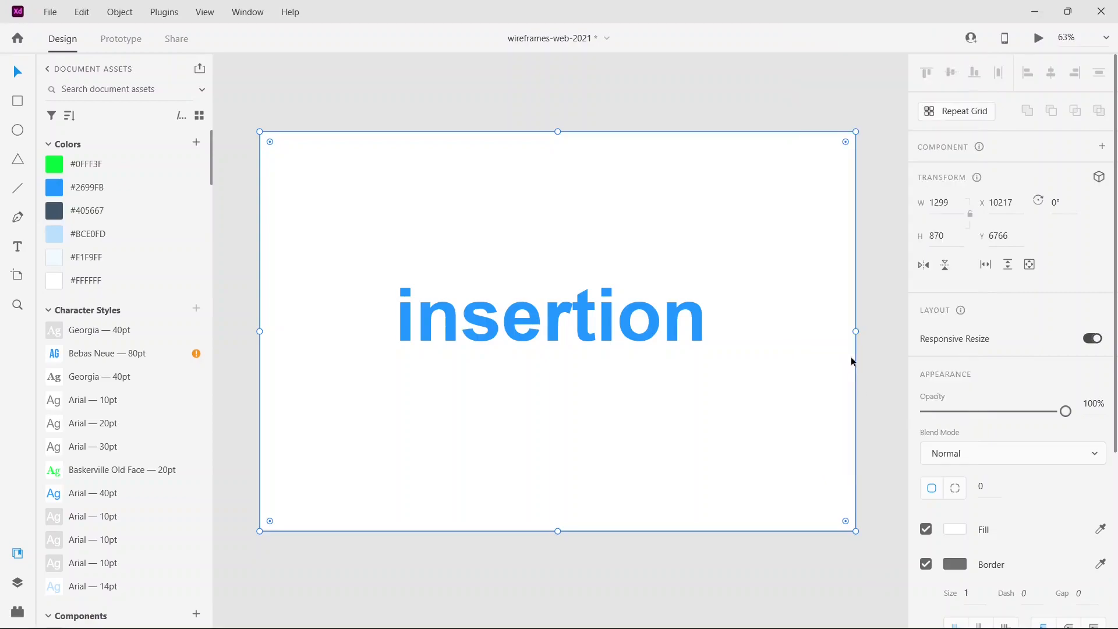
right_click(801, 245)
click(855, 358)
right_click(798, 228)
click(667, 95)
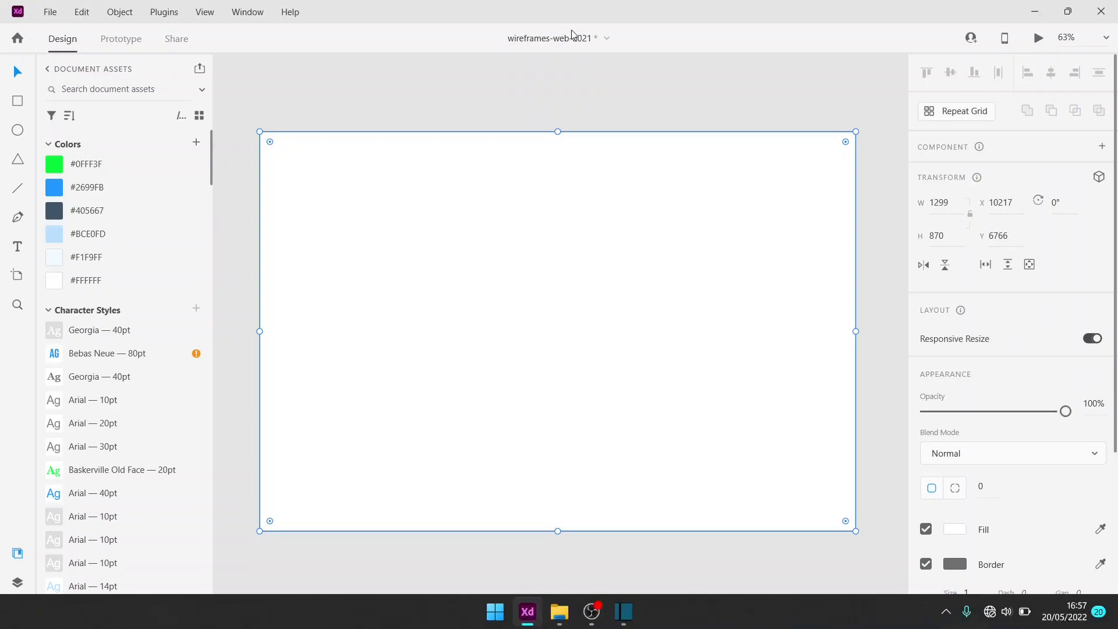
Send the white rectangle all the way to the back of the stack and return it to the front.
right_click(608, 226)
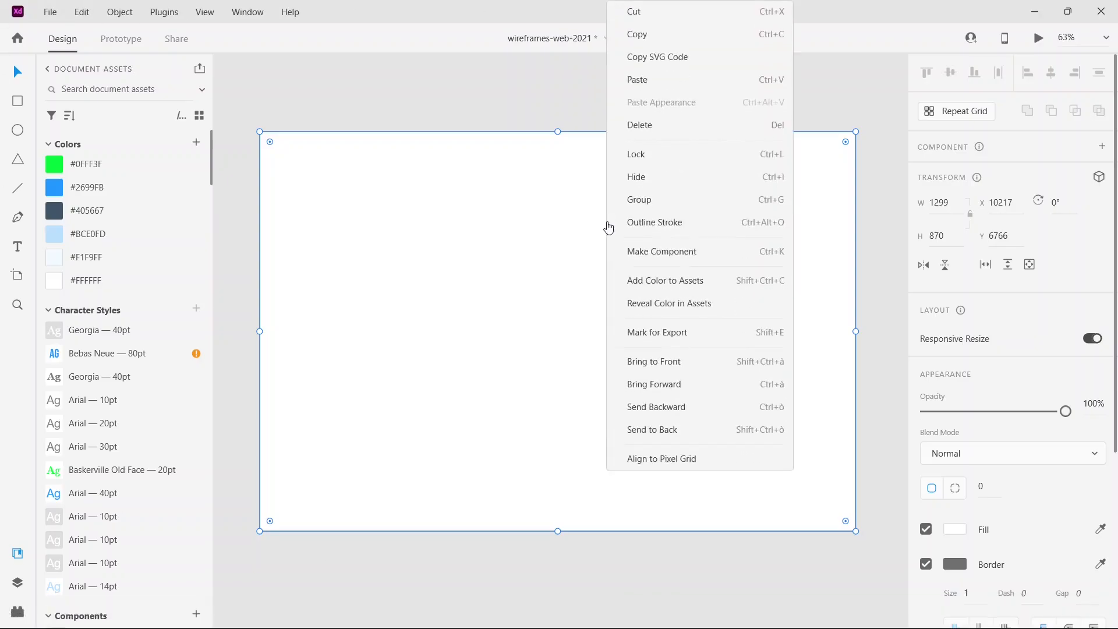
click(687, 431)
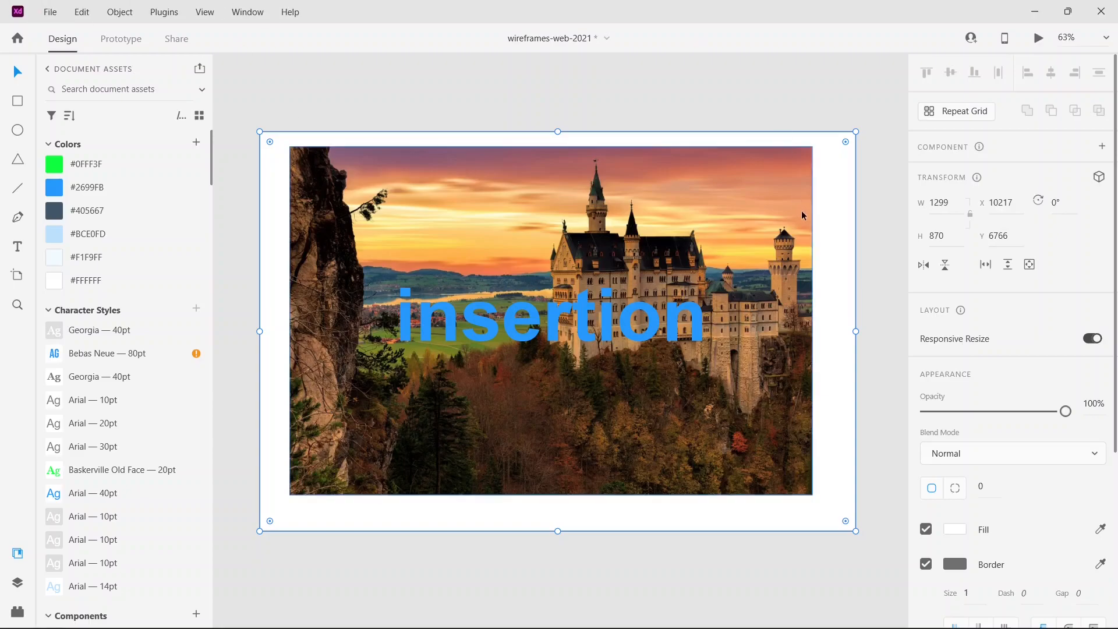
right_click(836, 244)
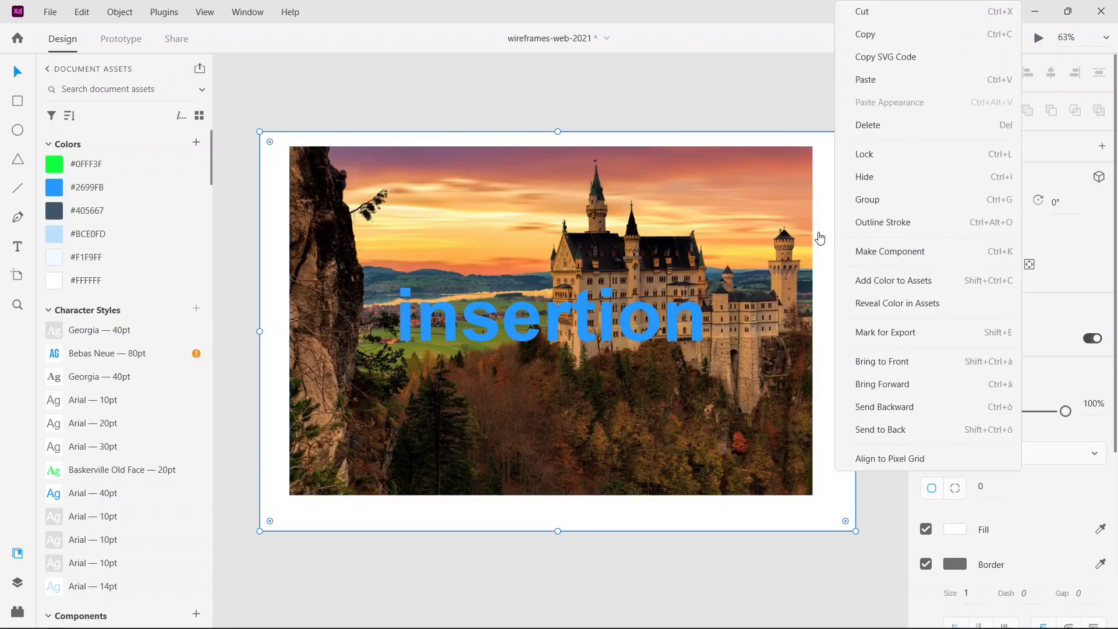
click(889, 362)
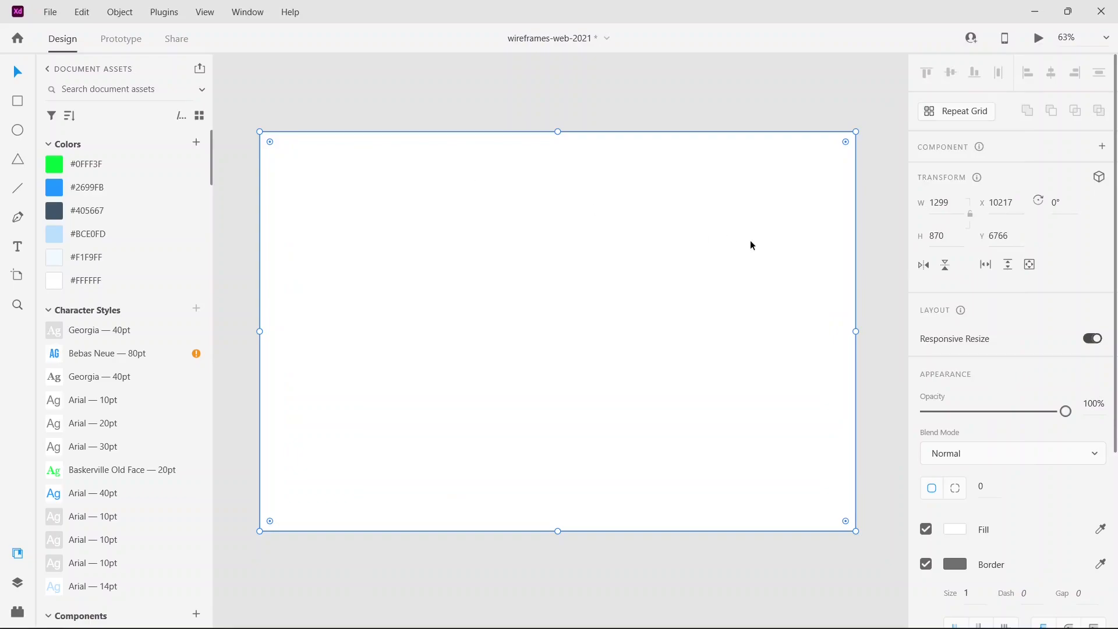
Send the white rectangle backward one level at a time until it sits directly behind the insertion text.
right_click(736, 229)
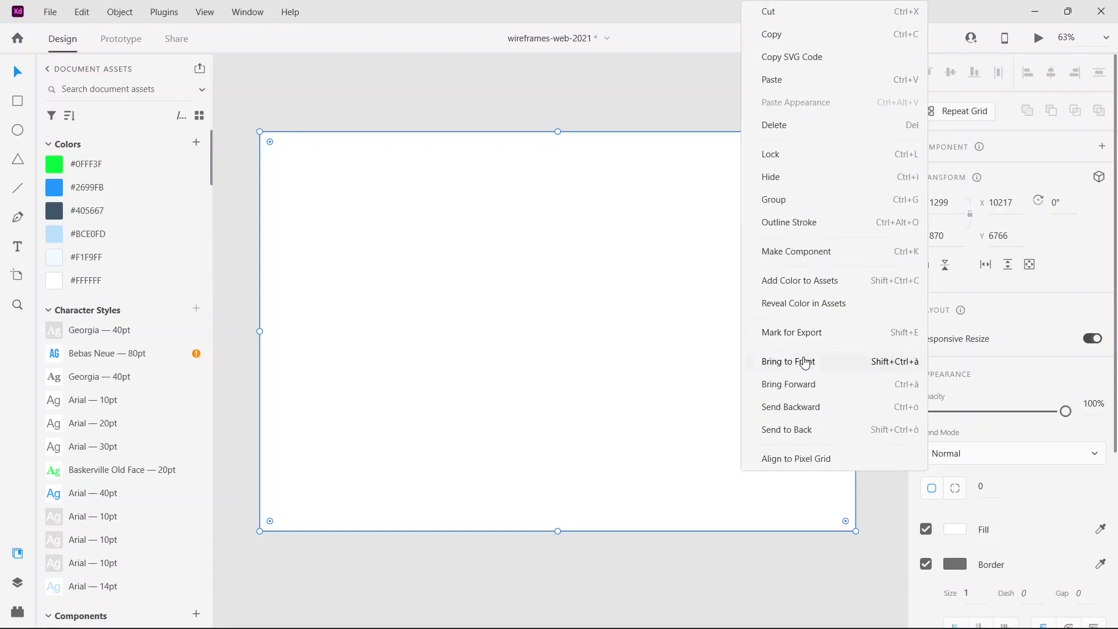
click(805, 414)
right_click(751, 324)
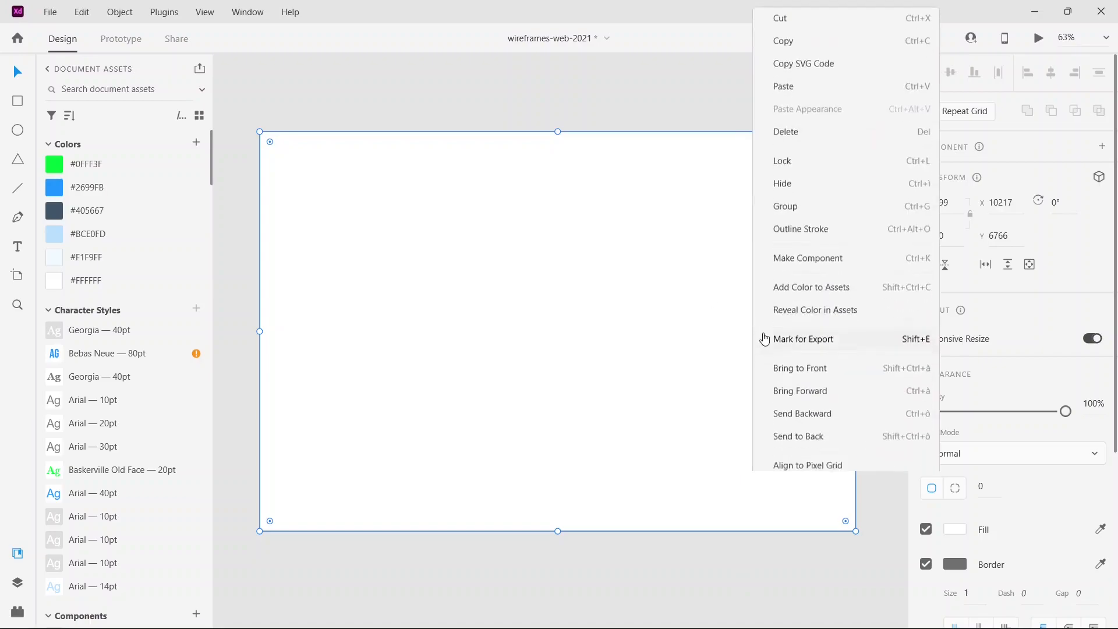
click(795, 407)
right_click(760, 327)
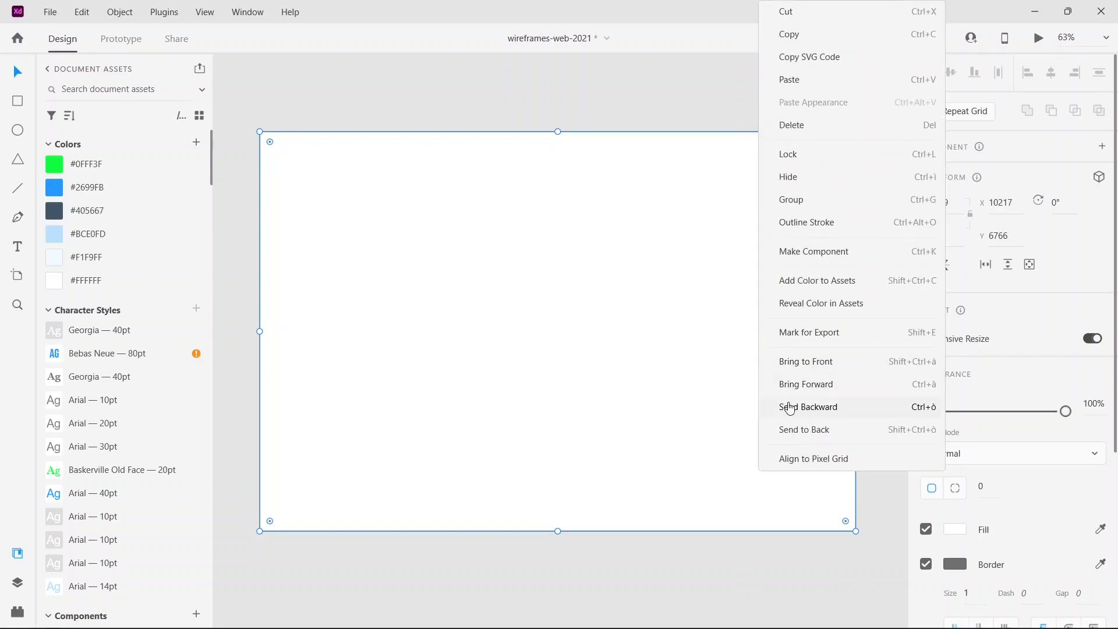
click(789, 408)
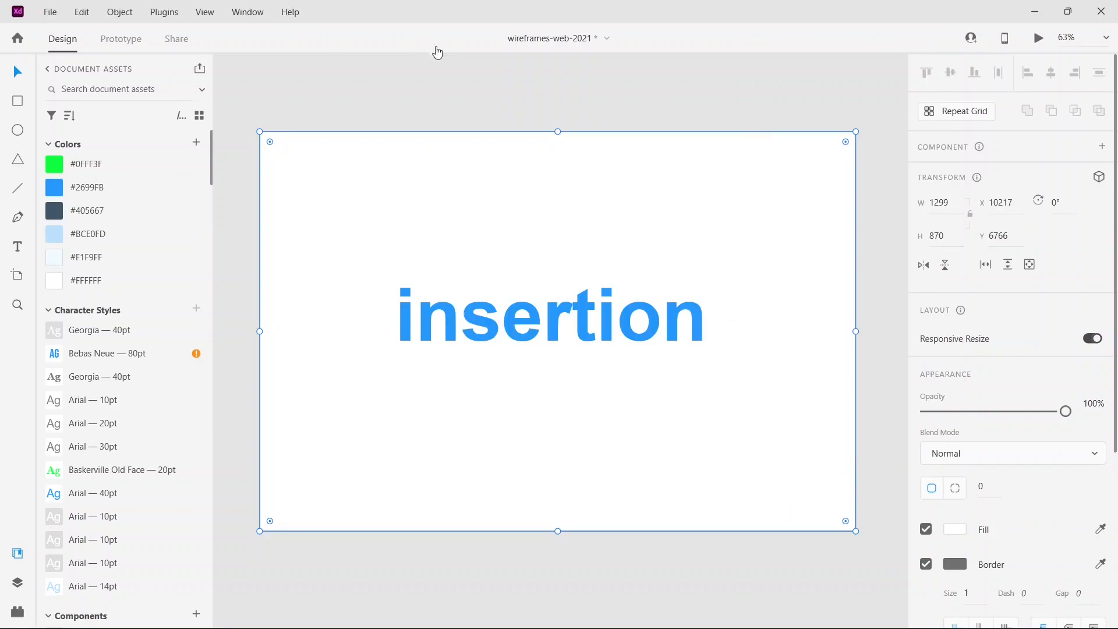
Resize the white rectangle to 1140 × 760 so its edges match the castle image.
mouse_move(559, 133)
mouse_down()
mouse_move(562, 171)
mouse_move(562, 147)
mouse_up()
drag(259, 339, 291, 315)
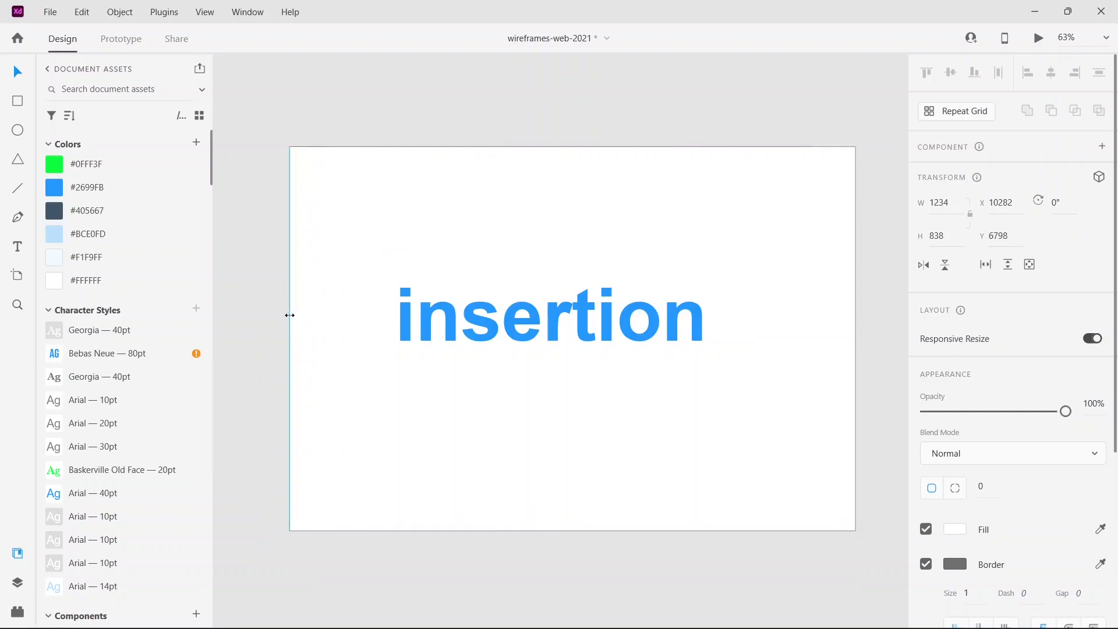
drag(292, 315, 291, 317)
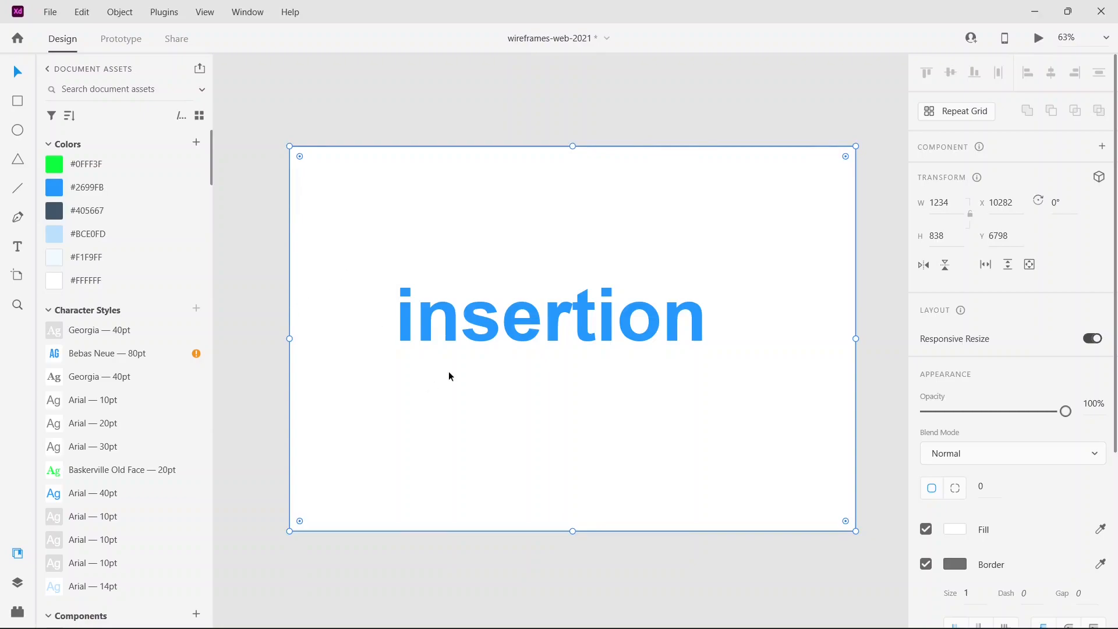
drag(570, 529, 574, 495)
key(ctrl+z)
drag(854, 321, 813, 320)
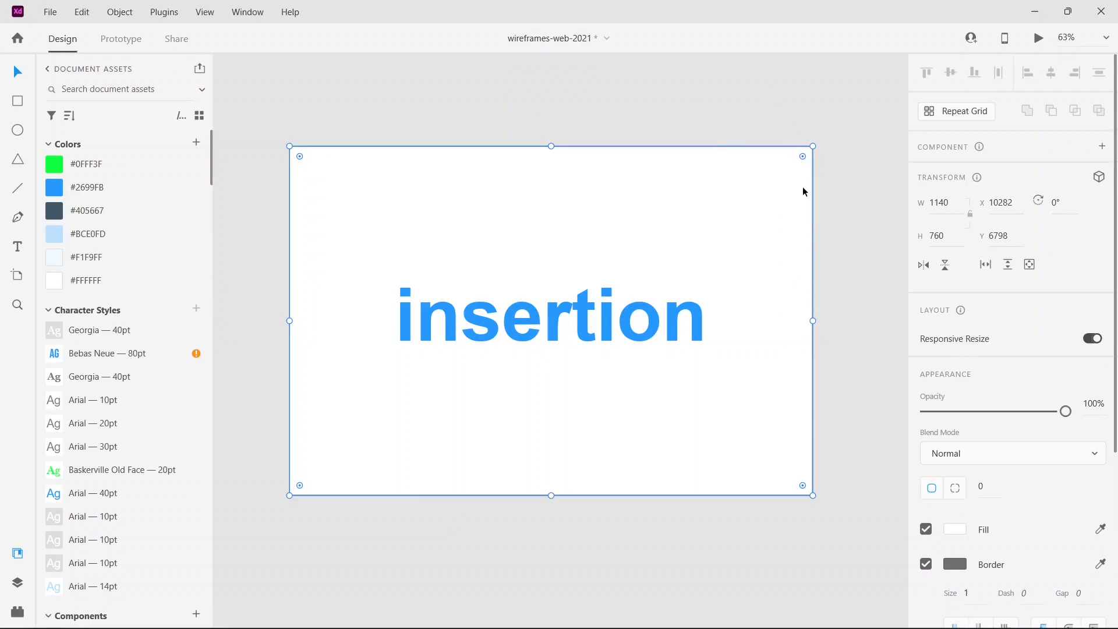
Try the Multiply, Color Burn and Darken blend modes on the white rectangle and restore Normal.
click(1073, 454)
click(1004, 354)
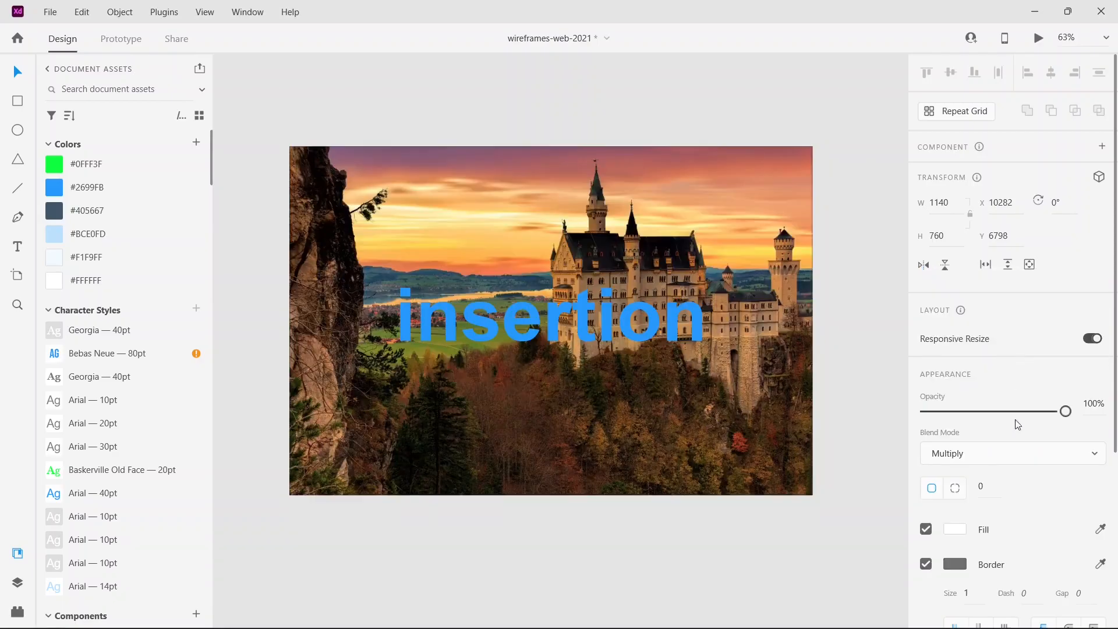
click(1050, 457)
click(1010, 379)
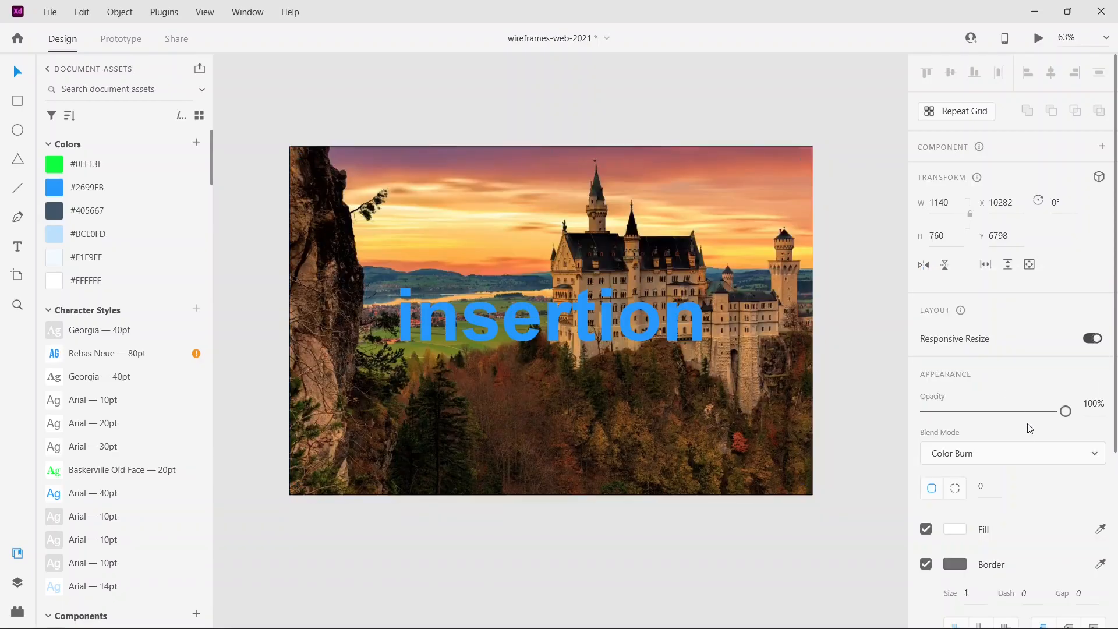
click(1014, 453)
click(1004, 327)
click(1016, 452)
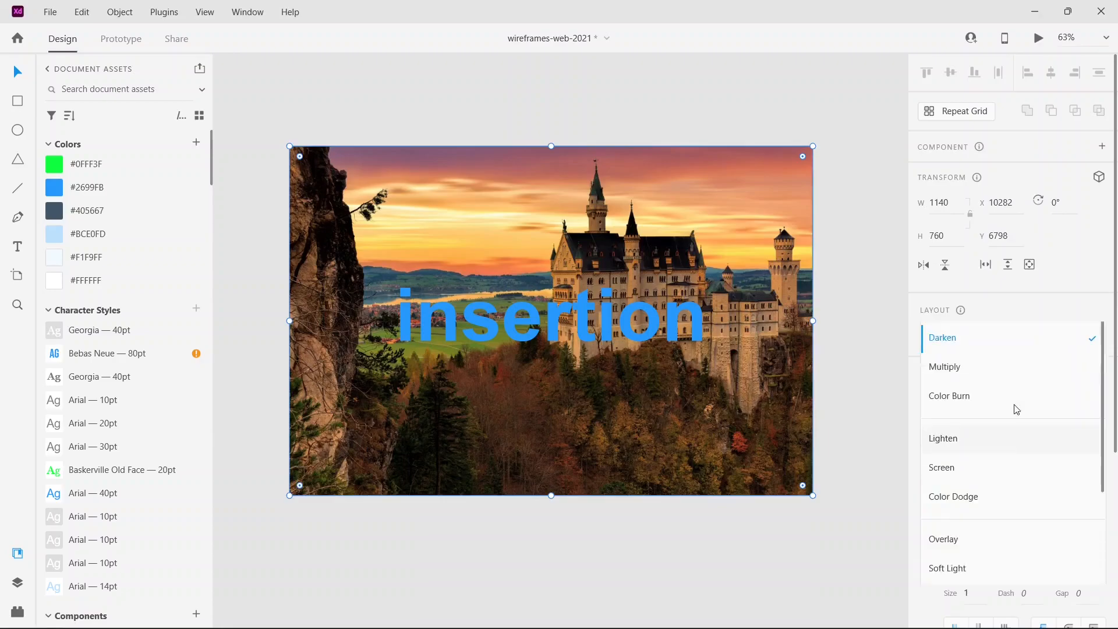
click(1002, 302)
Fill the rectangle over the castle image with #FF5E5E and lower its opacity to 19%.
drag(1065, 412, 1012, 411)
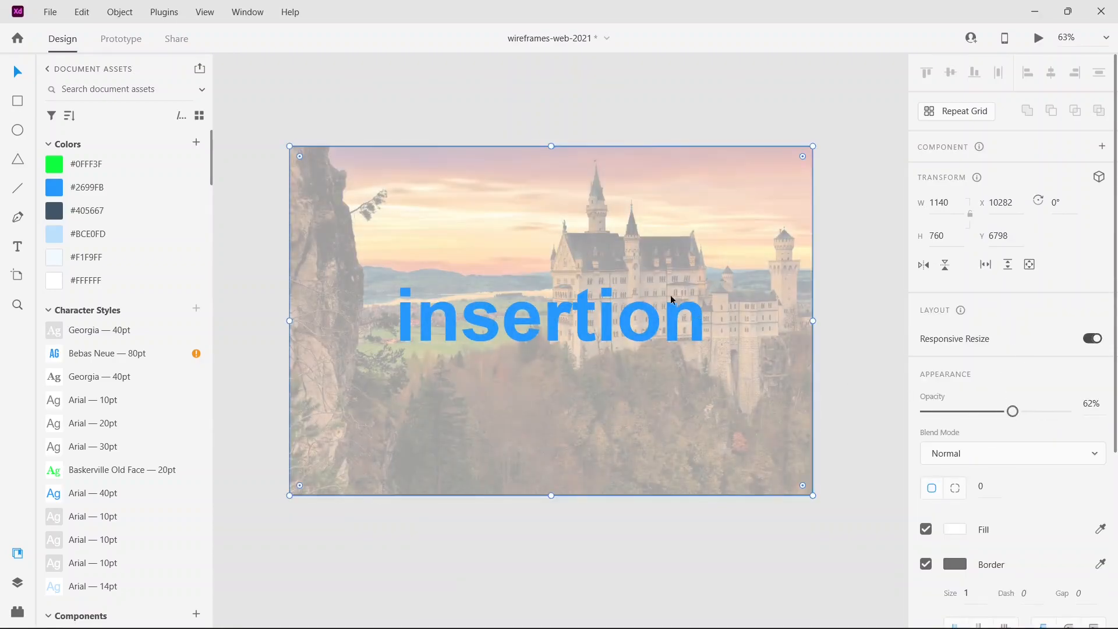
scroll(985, 312, down, 3)
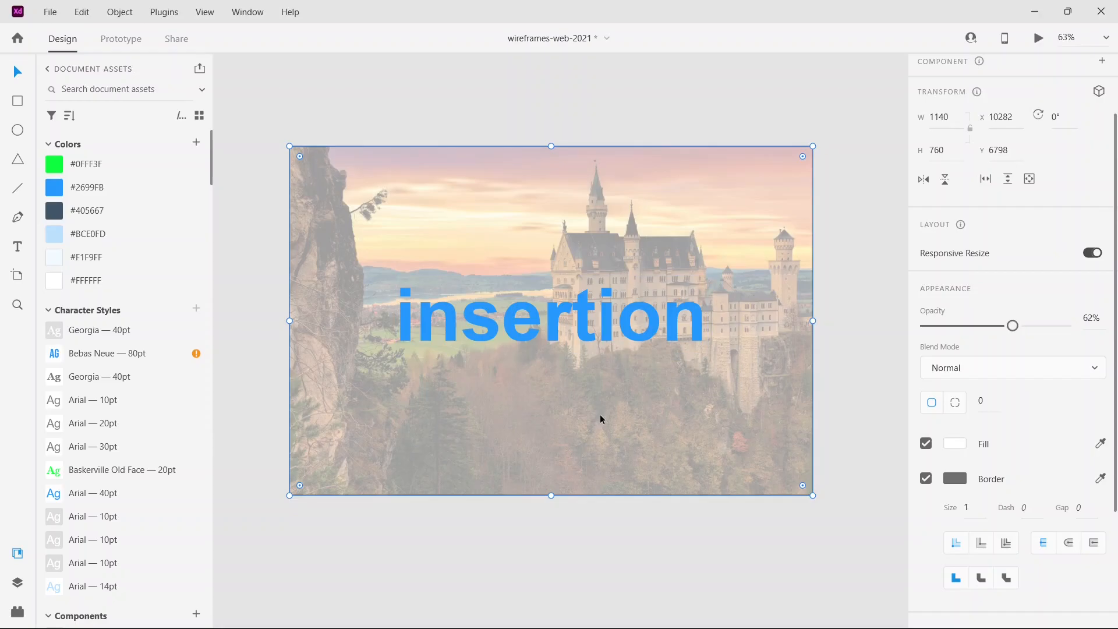
click(961, 449)
drag(830, 382, 811, 280)
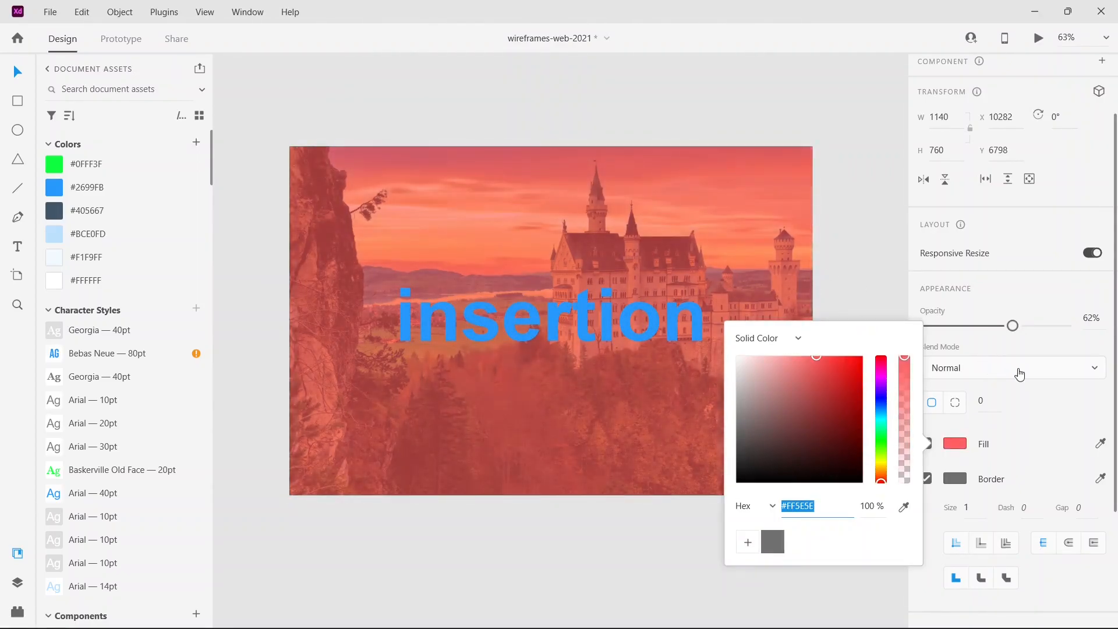
click(1057, 404)
drag(1011, 325, 967, 326)
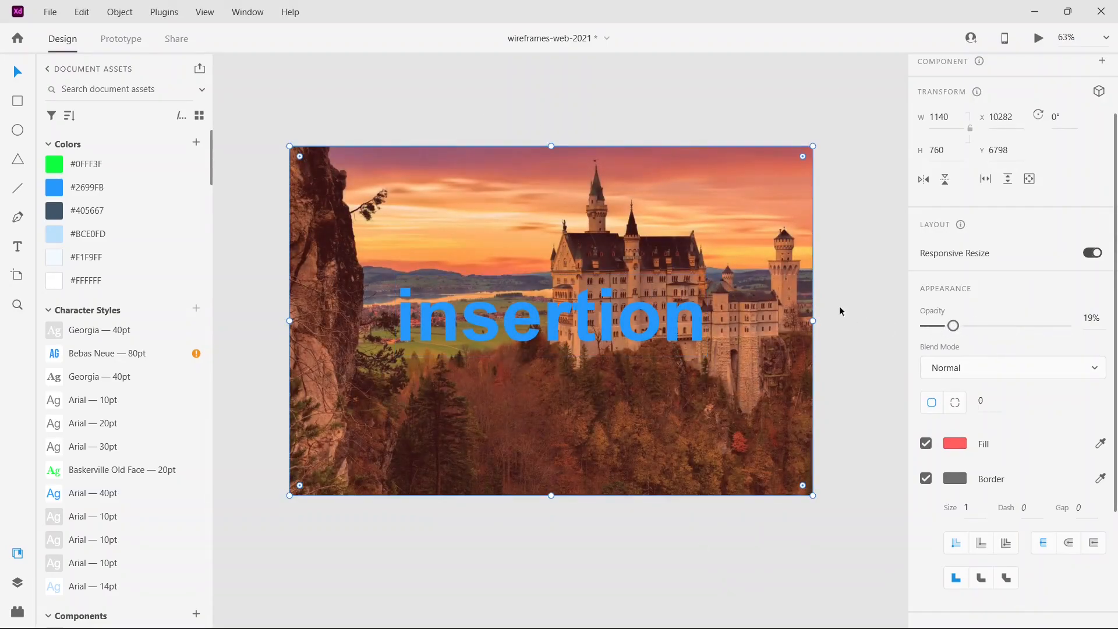
Turn the rectangle's inner shadow and drop shadow effects on and off again.
scroll(966, 324, down, 3)
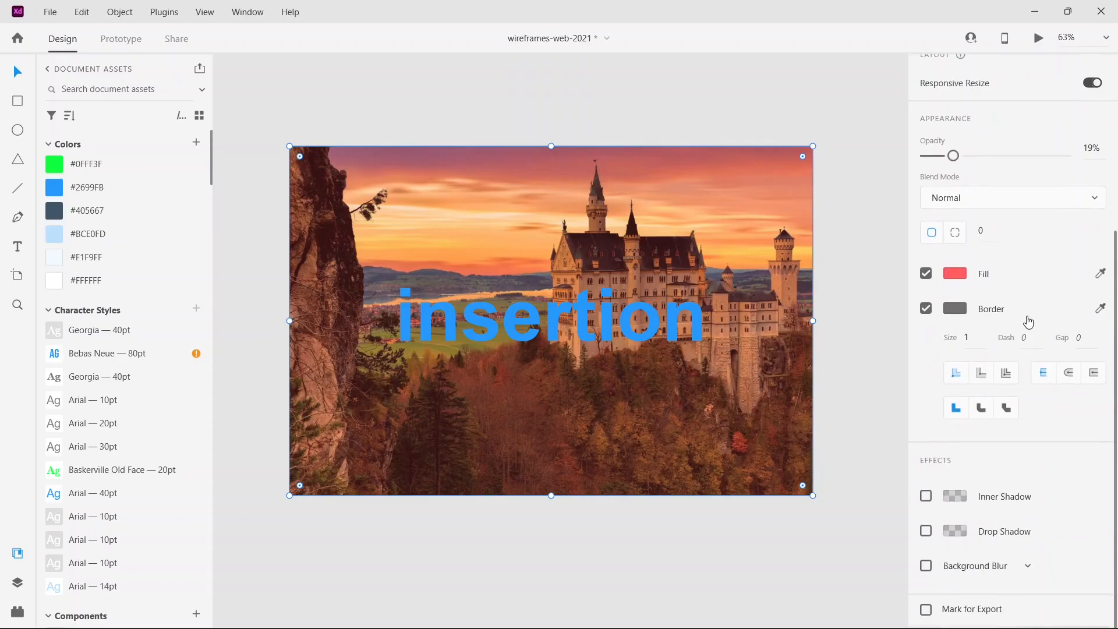
click(926, 496)
click(926, 496)
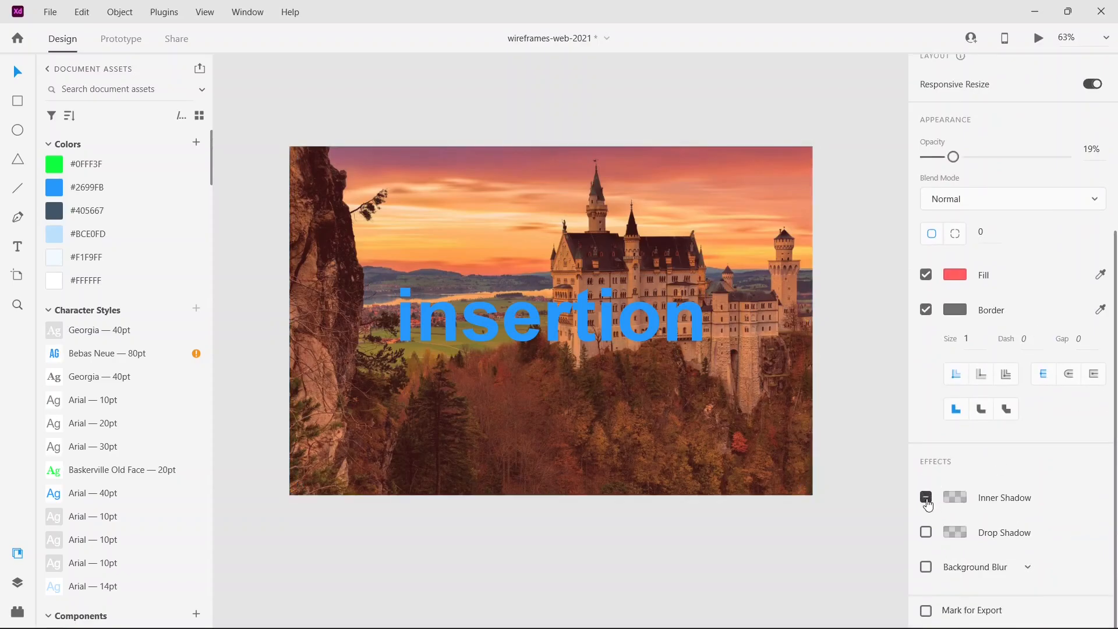
click(926, 532)
click(926, 532)
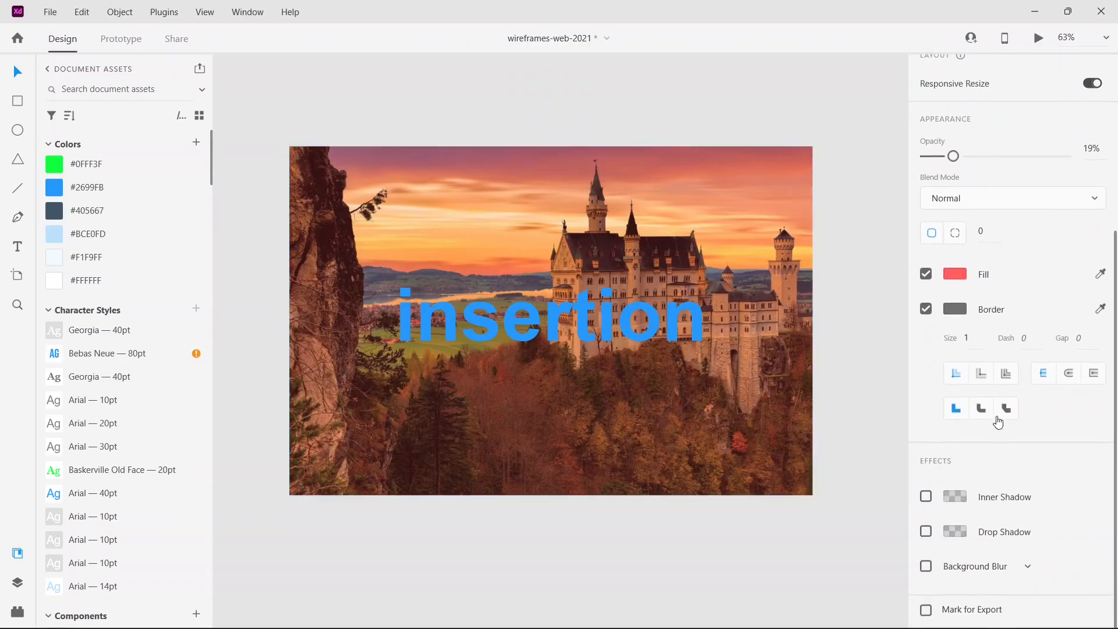
Enable Background Blur on the rectangle with an amount of 23 and an effect opacity of 81%.
click(932, 568)
scroll(1055, 411, down, 2)
drag(1017, 498, 999, 498)
drag(952, 569, 1040, 584)
Round the overlay rectangle's corners to 380 and raise its opacity to 100%.
drag(802, 156, 459, 274)
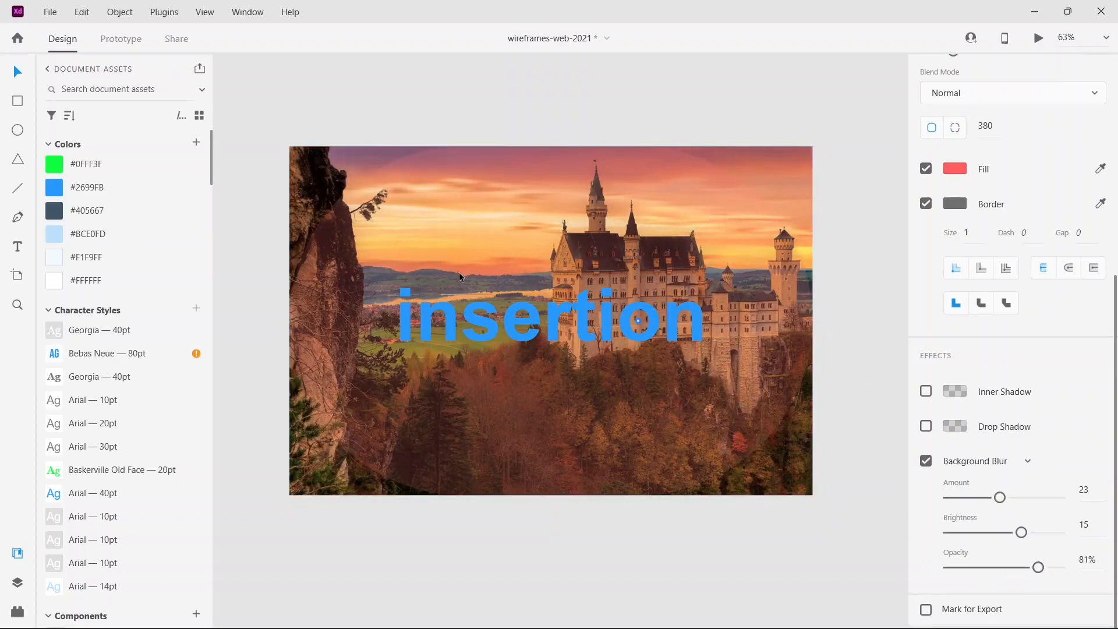
scroll(1041, 326, up, 5)
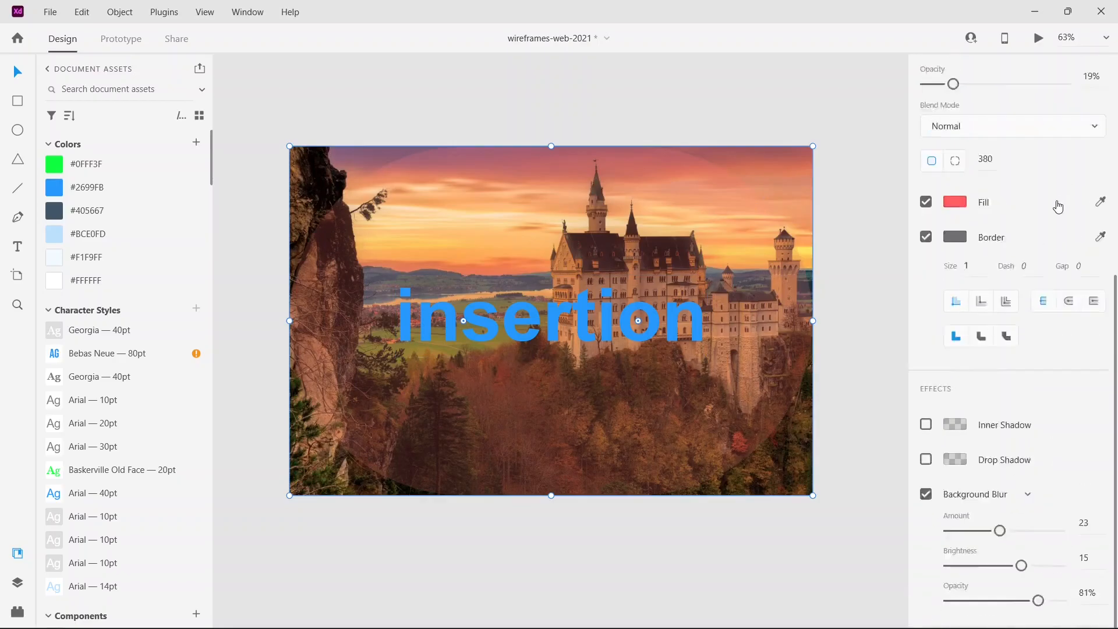
drag(951, 308, 1115, 330)
scroll(886, 243, down, 5)
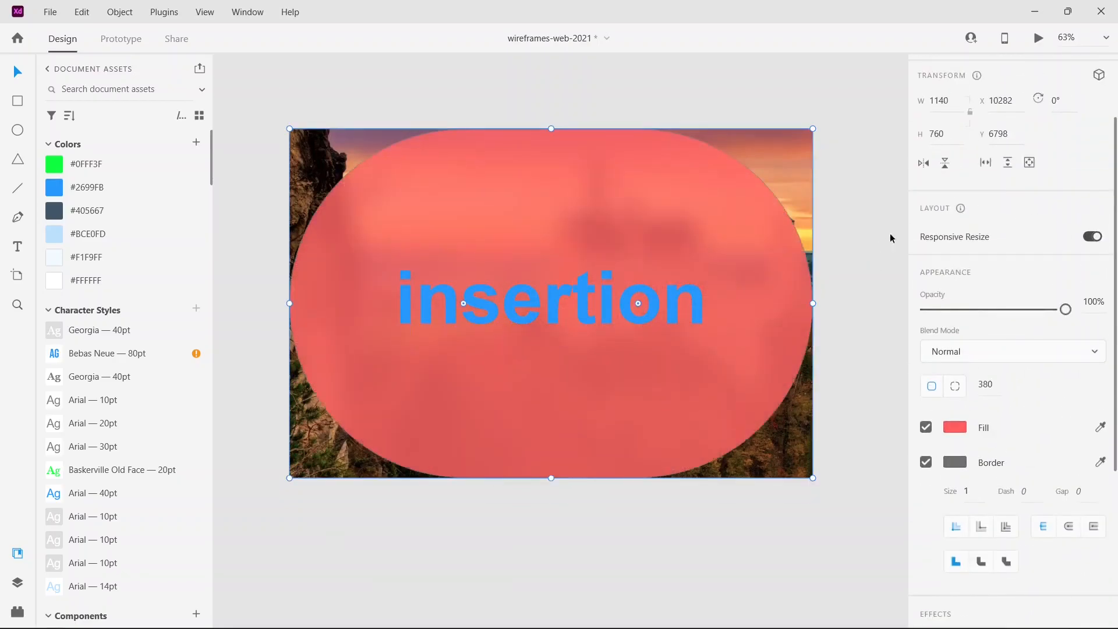
scroll(980, 244, down, 5)
scroll(841, 207, up, 5)
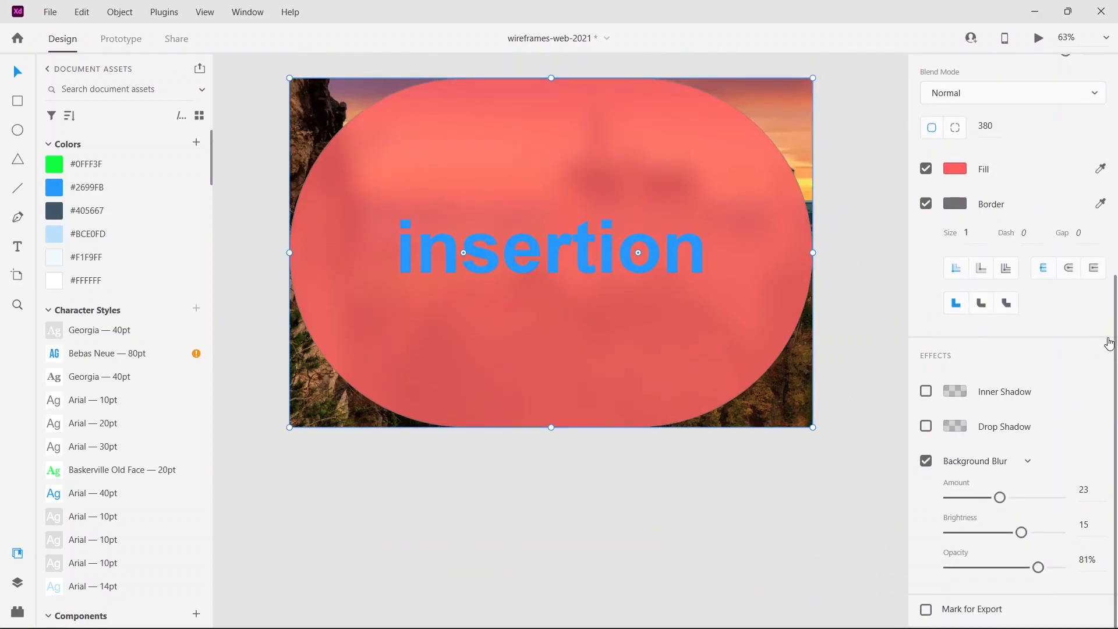
Change the overlay's fill to #FFFFFF and set its background blur to brightness 22 and opacity 0%.
drag(1021, 533, 996, 535)
click(950, 178)
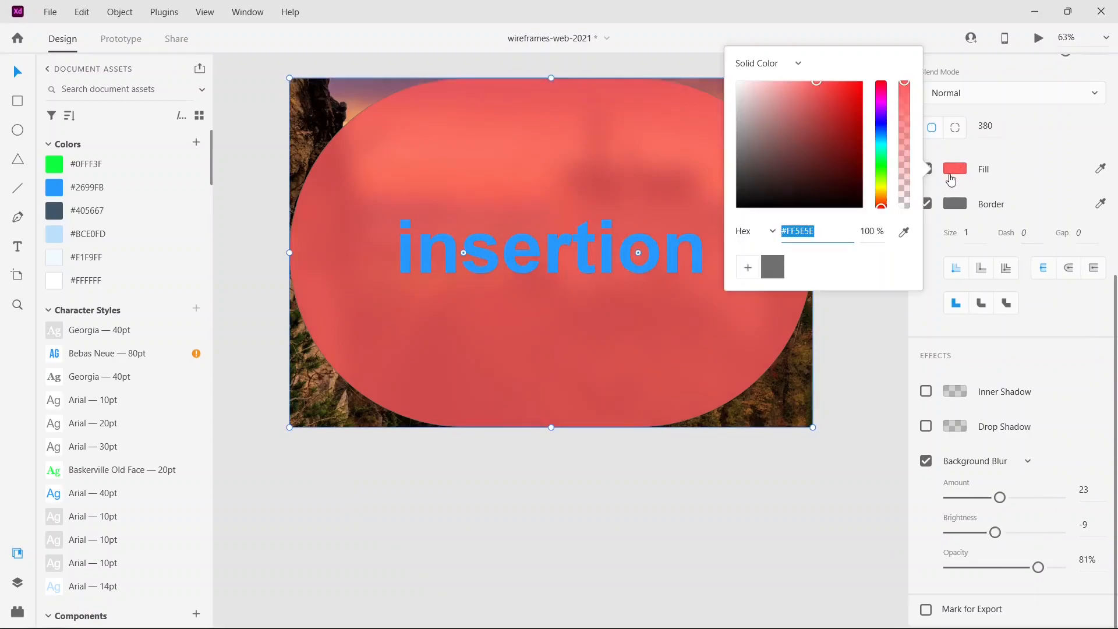
drag(809, 114, 686, 60)
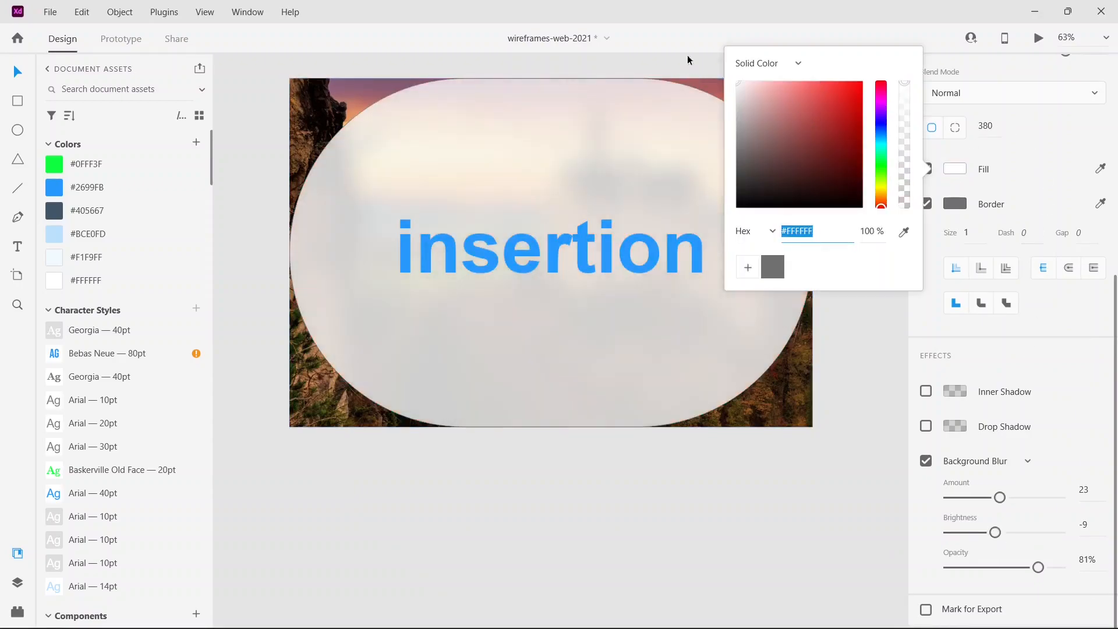
click(1034, 122)
drag(994, 532, 926, 571)
Round the castle image's corners fully so its outline matches the blurred overlay, and deselect it.
scroll(492, 164, up, 3)
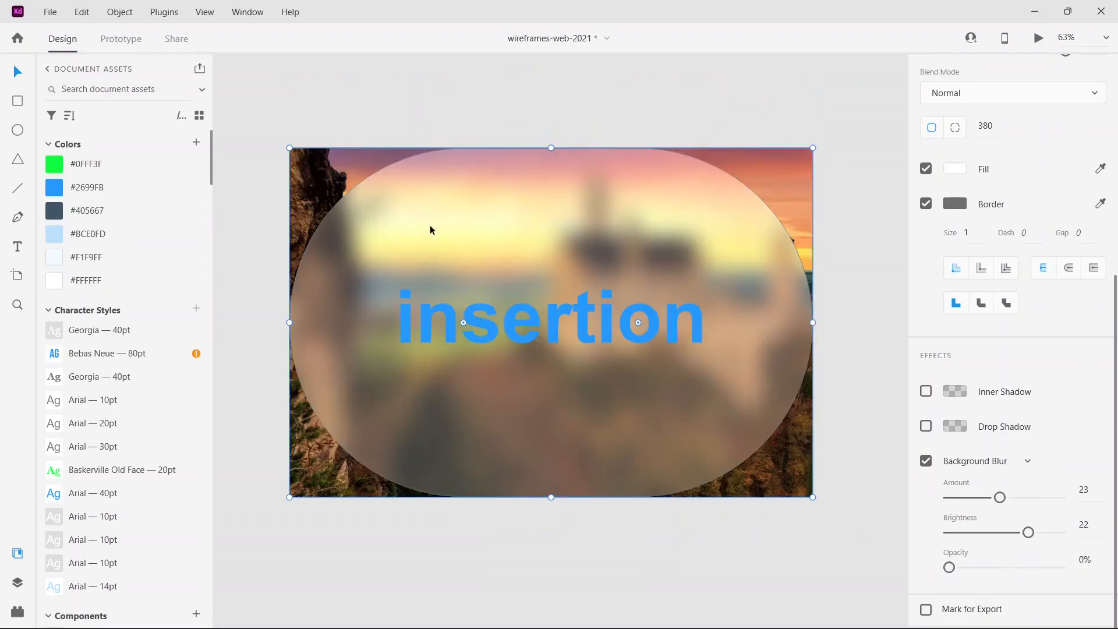
click(802, 160)
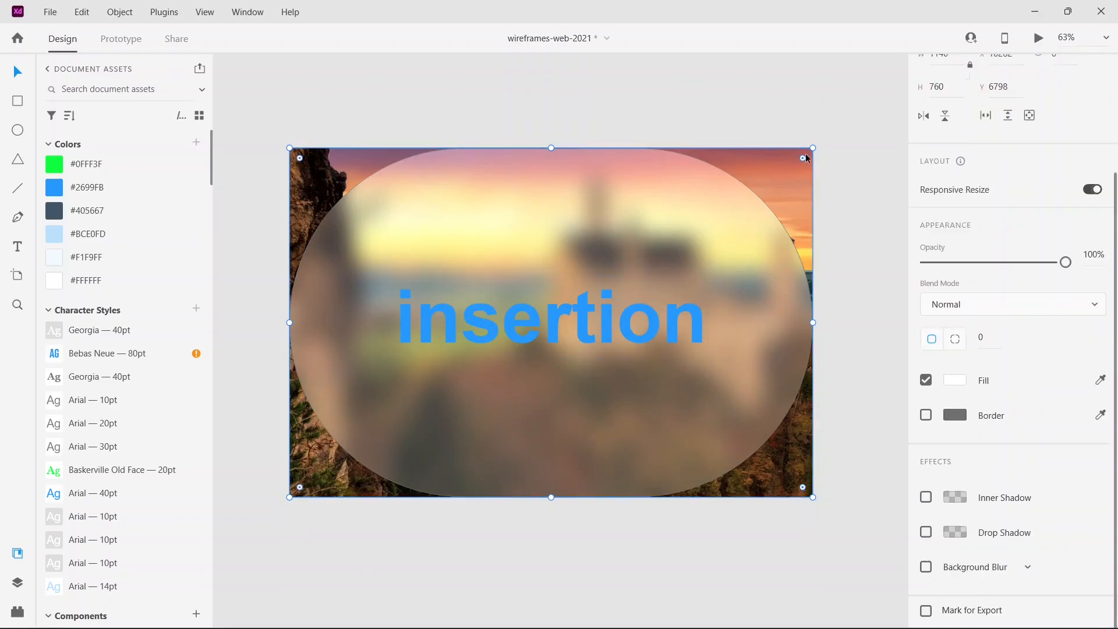
drag(802, 159, 506, 278)
click(608, 122)
scroll(612, 222, down, 2)
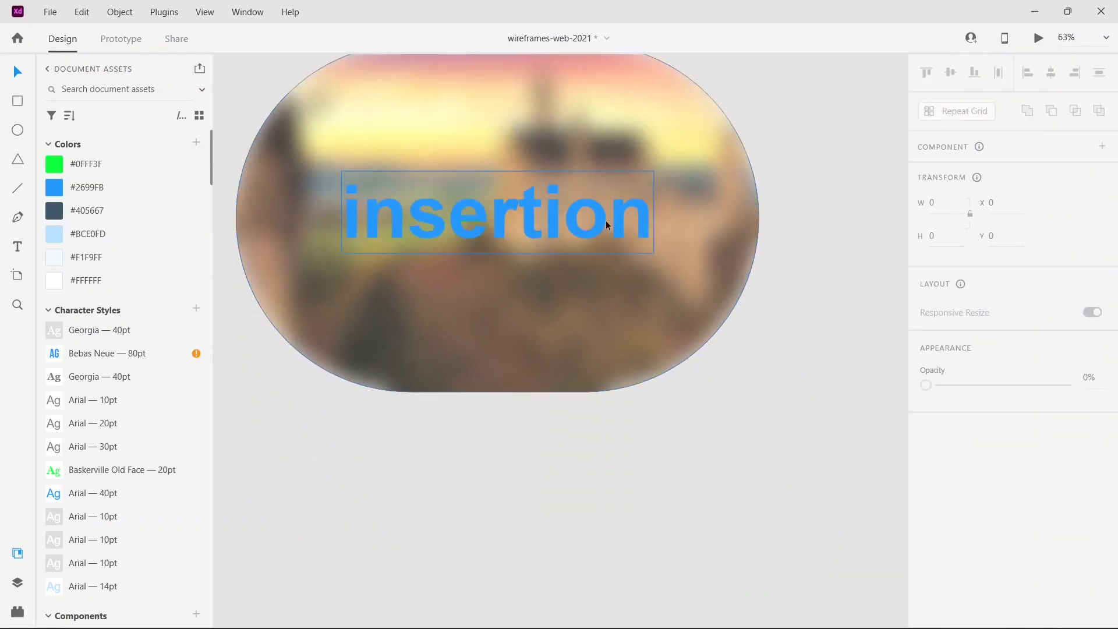
drag(387, 435, 401, 520)
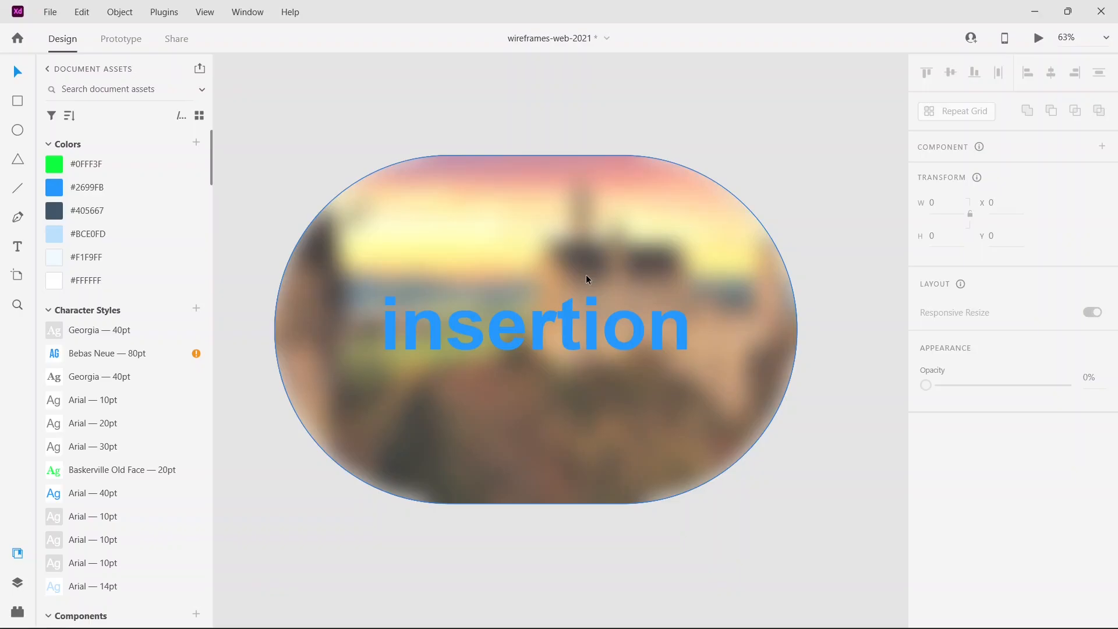
Review the blurred insertion banner alongside the artboard and the other text samples on the canvas.
key(ctrl+minus)
key(ctrl+minus)
key(ctrl+minus)
key(ctrl+minus)
key(ctrl+minus)
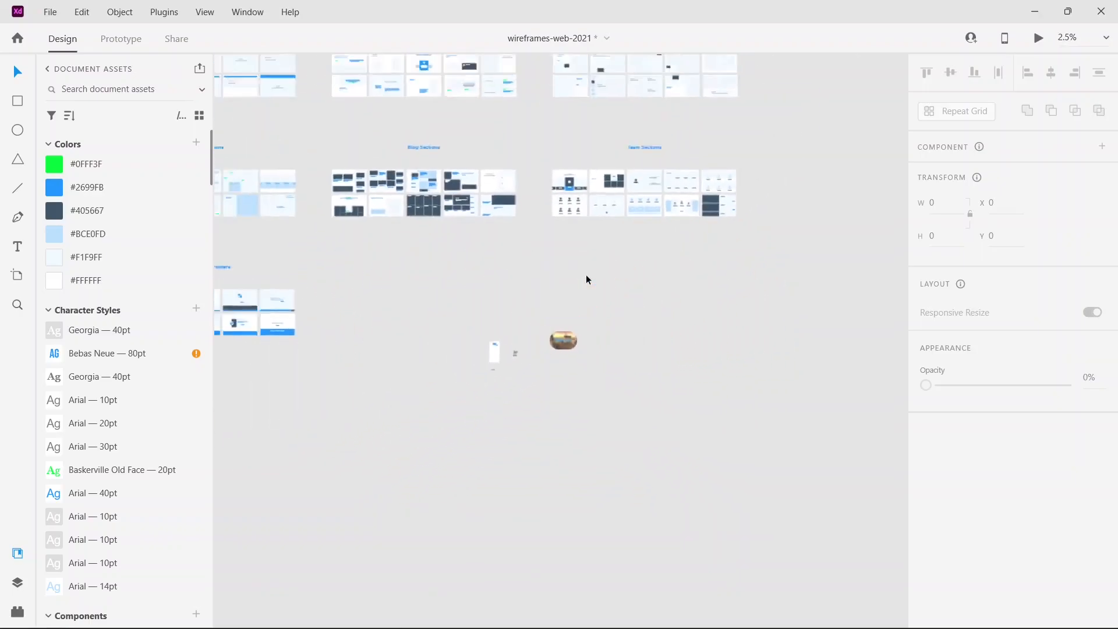
key(ctrl+equal)
key(ctrl+equal)
key(ctrl+equal)
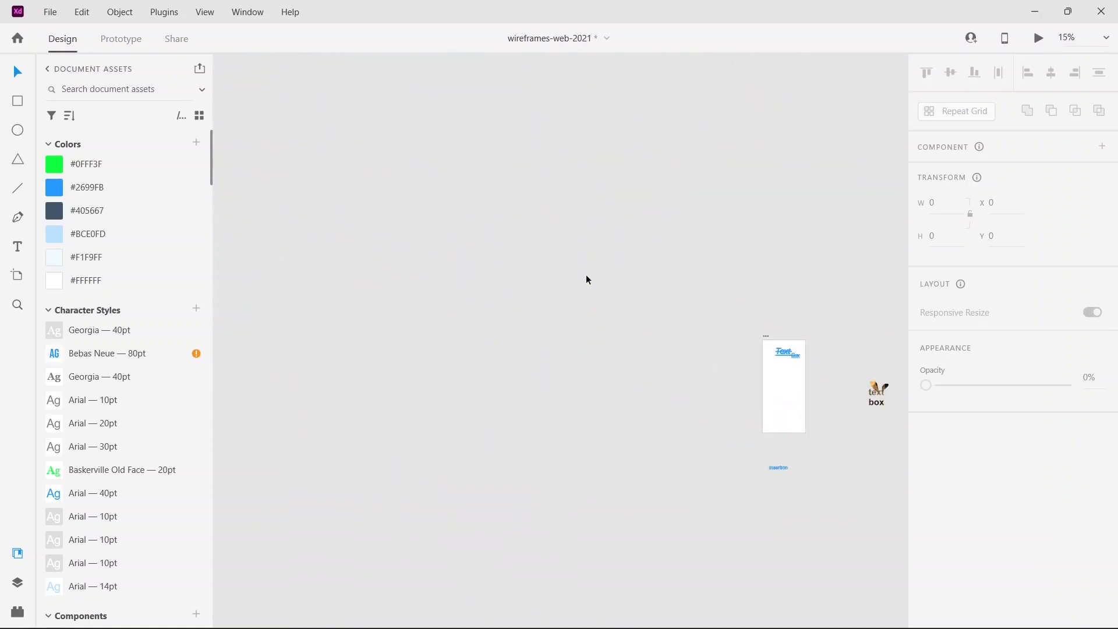
drag(633, 275, 327, 266)
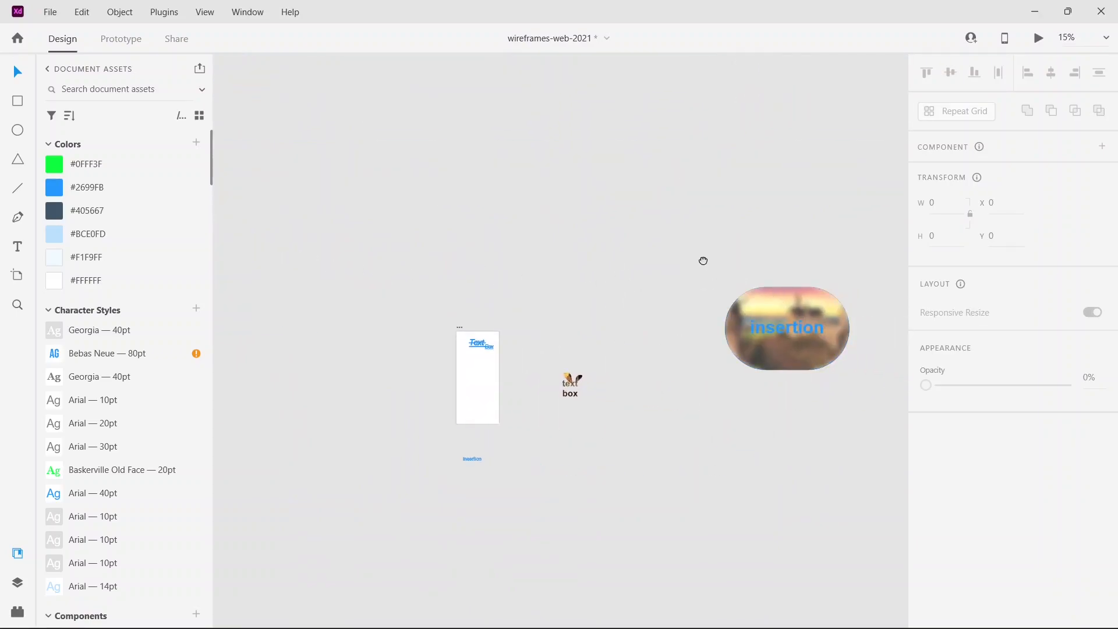
drag(703, 260, 629, 250)
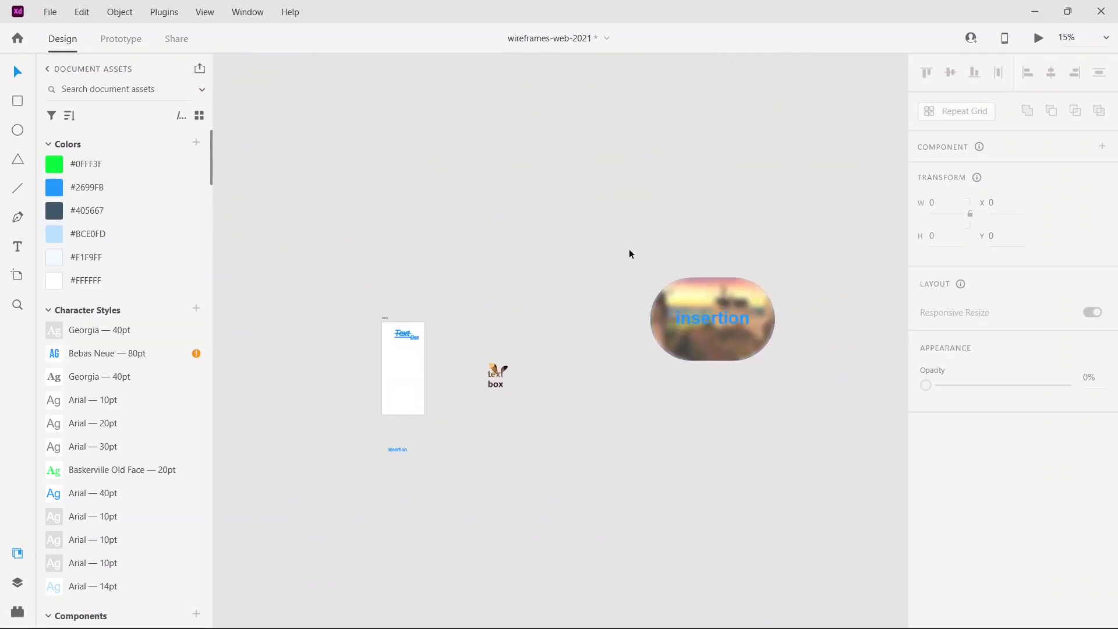